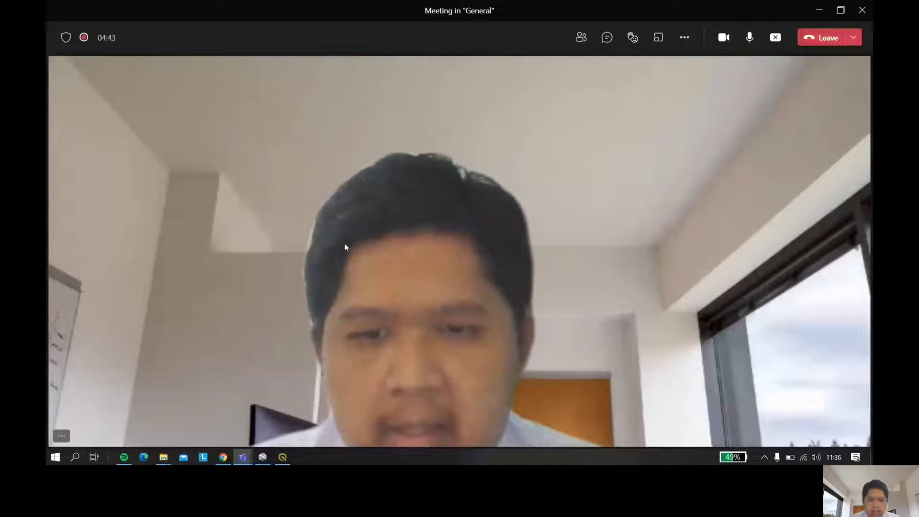
- Switch to Google Earth Pro and turn on the desa karang shp.shp layer in Temporary Places
click(262, 457)
scroll(132, 369, down, 5)
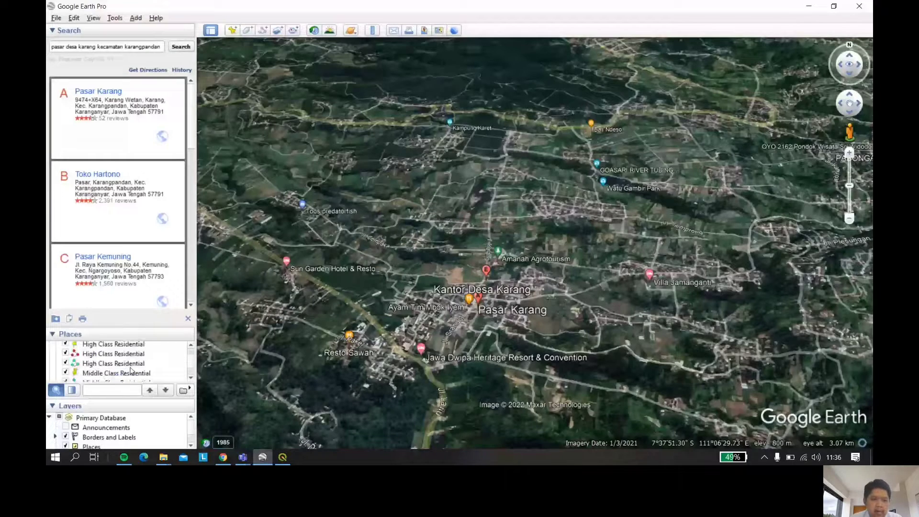
scroll(132, 368, down, 5)
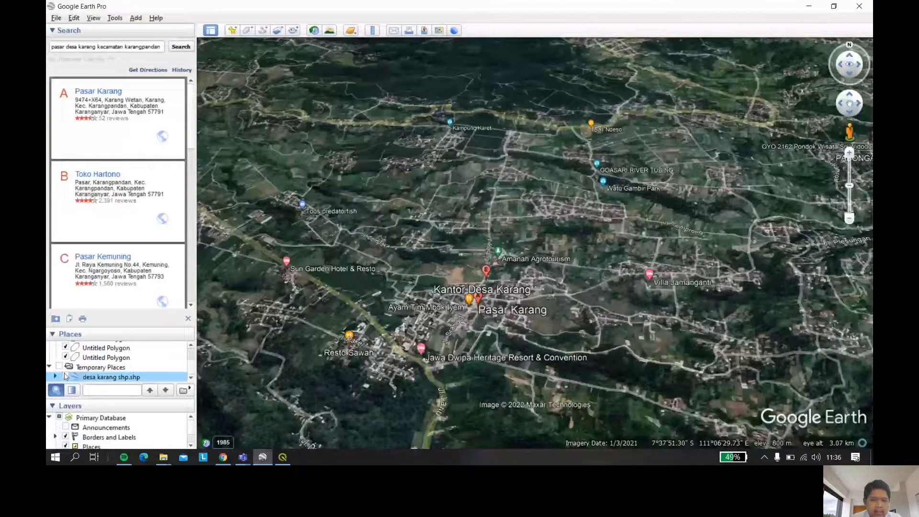
click(66, 376)
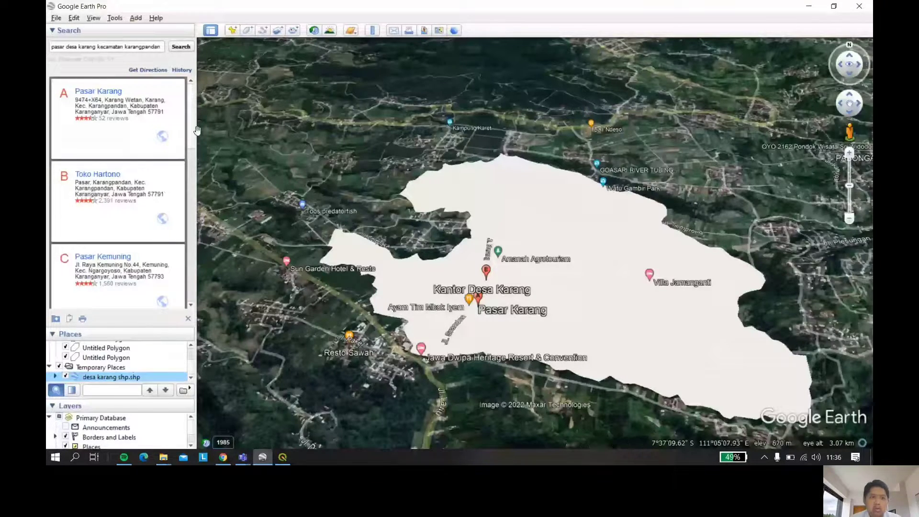
- Search for "pasar desa karang kecamatan karangpandan" and add a placemark named Pasar Karang at the market
click(61, 49)
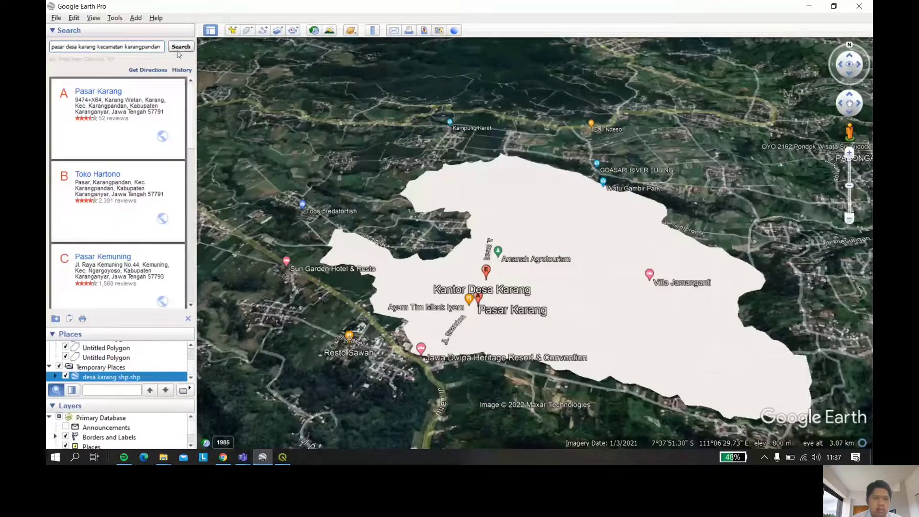
click(178, 51)
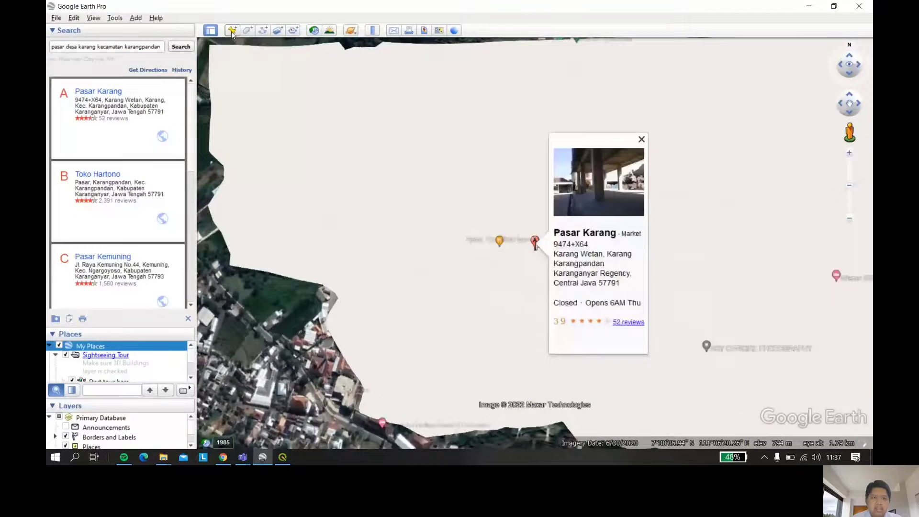
click(232, 31)
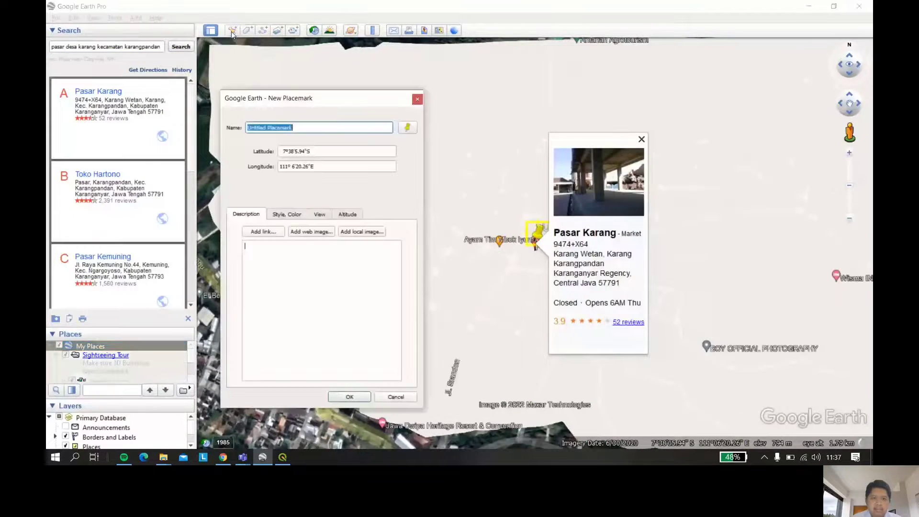
text(P)
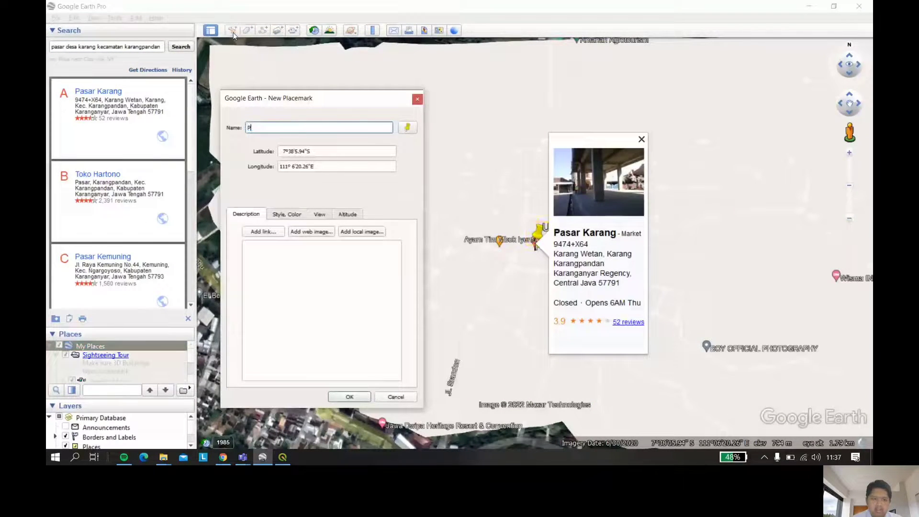
text(asar )
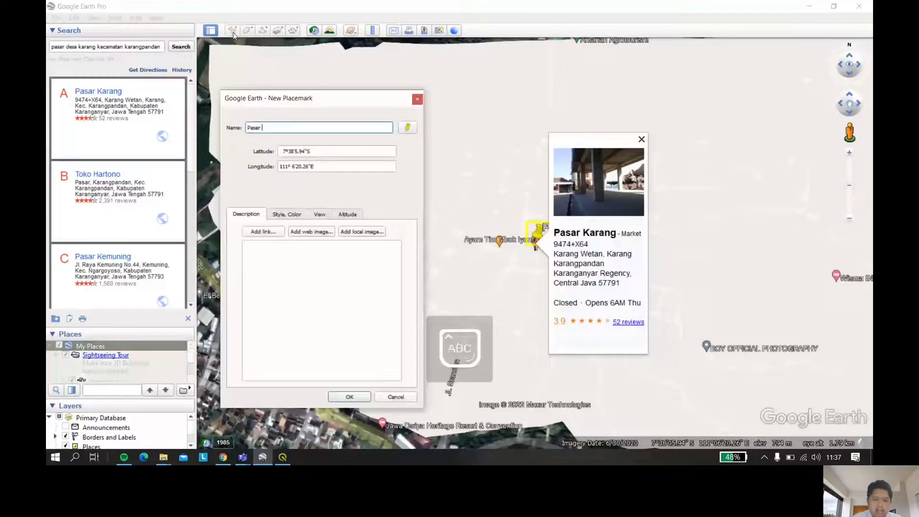
text(Karang)
click(354, 396)
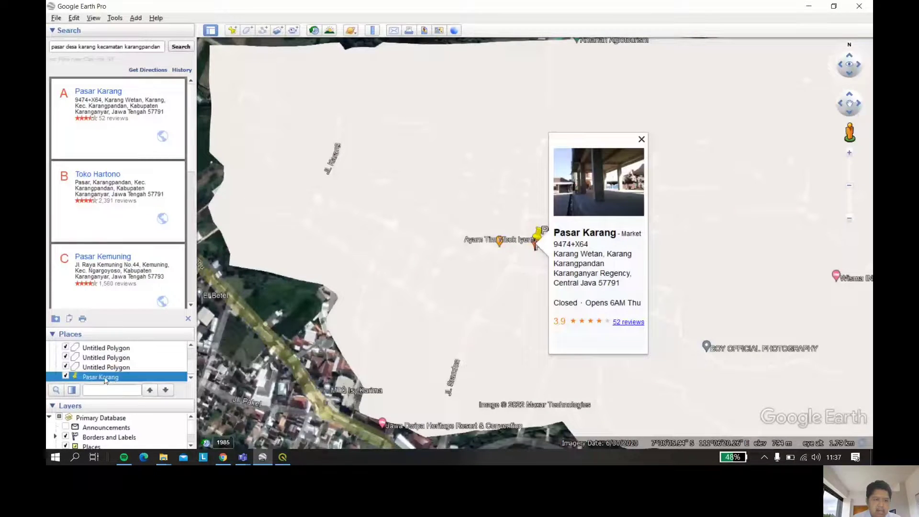
- Save the Pasar Karang placemark as the KMZ file Pasar Karang in the yutub > rekam > fasilitas folder
right_click(122, 383)
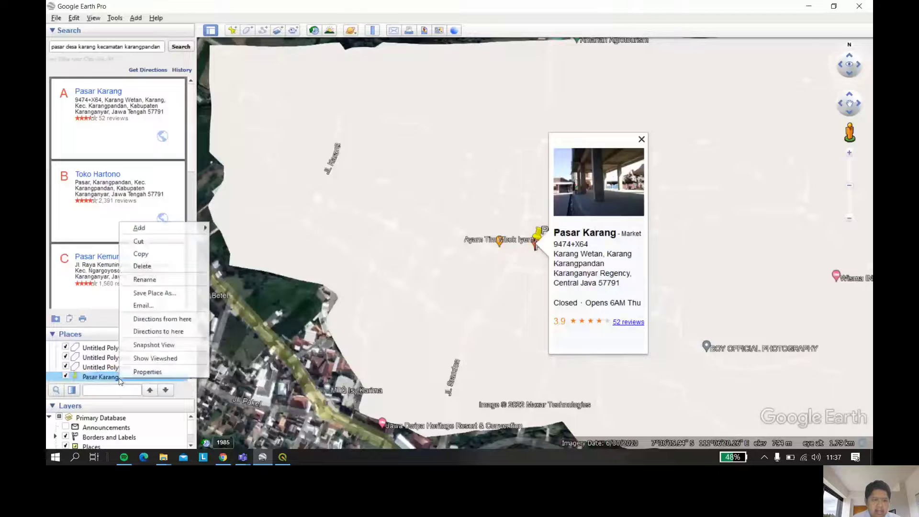
click(154, 293)
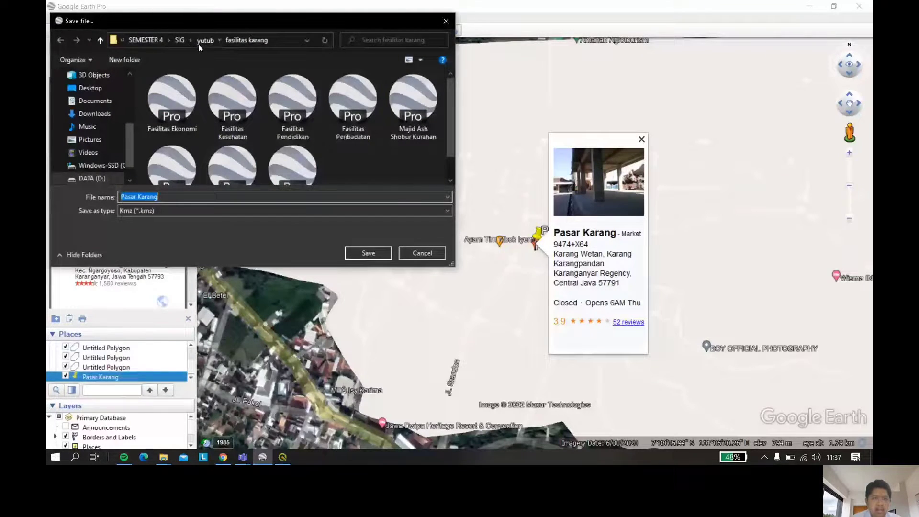
click(199, 44)
click(182, 128)
double_click(183, 129)
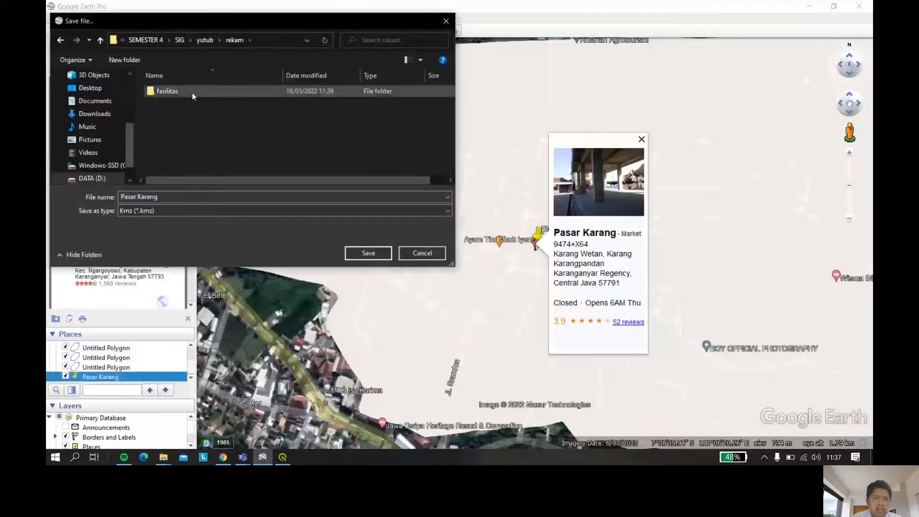
double_click(192, 91)
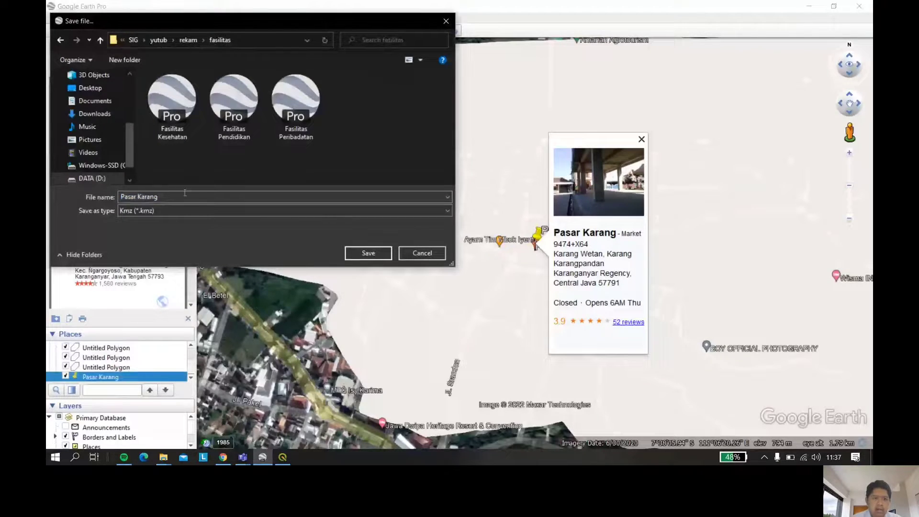
click(201, 196)
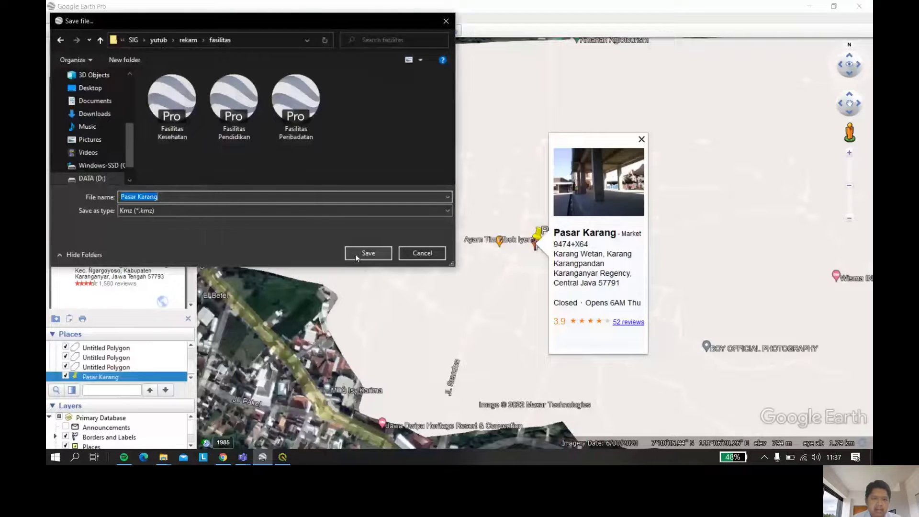
click(368, 253)
- Delete the original Pasar Karang placemark from My Places
scroll(113, 367, down, 1)
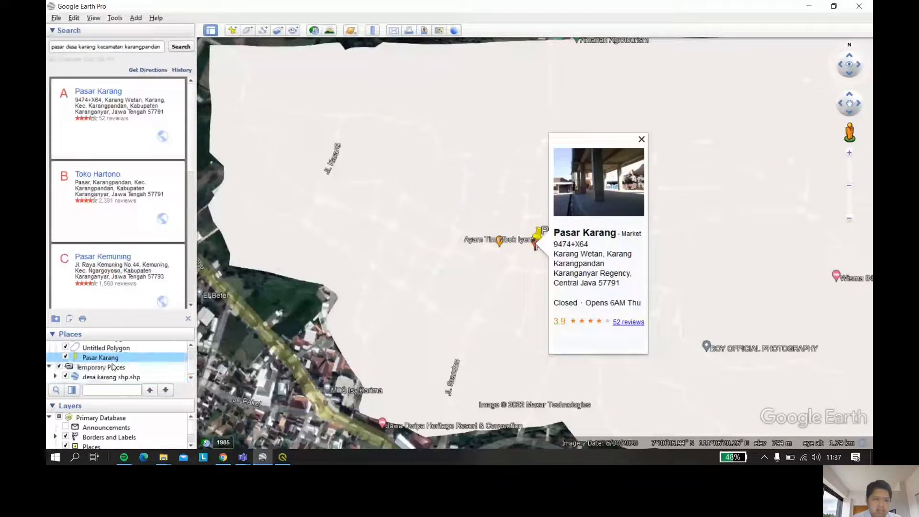
scroll(113, 367, up, 1)
scroll(115, 367, down, 1)
right_click(107, 359)
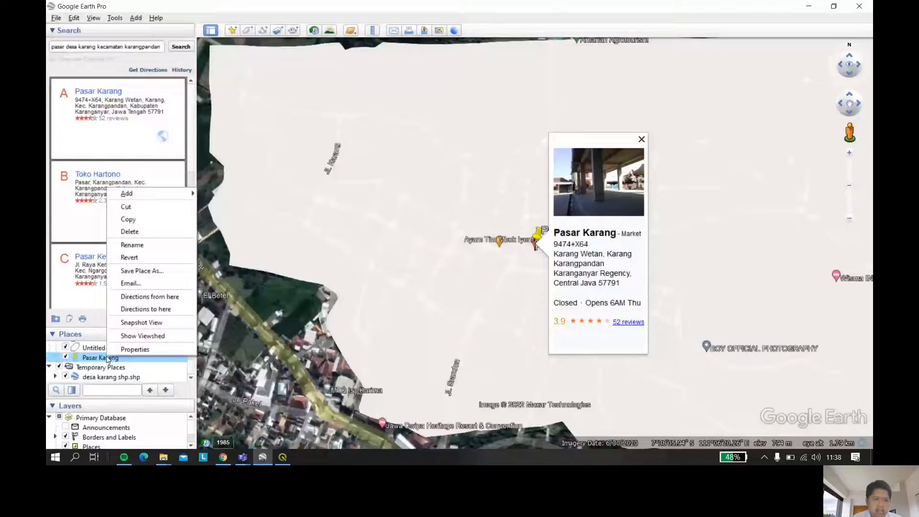
click(130, 231)
key(Return)
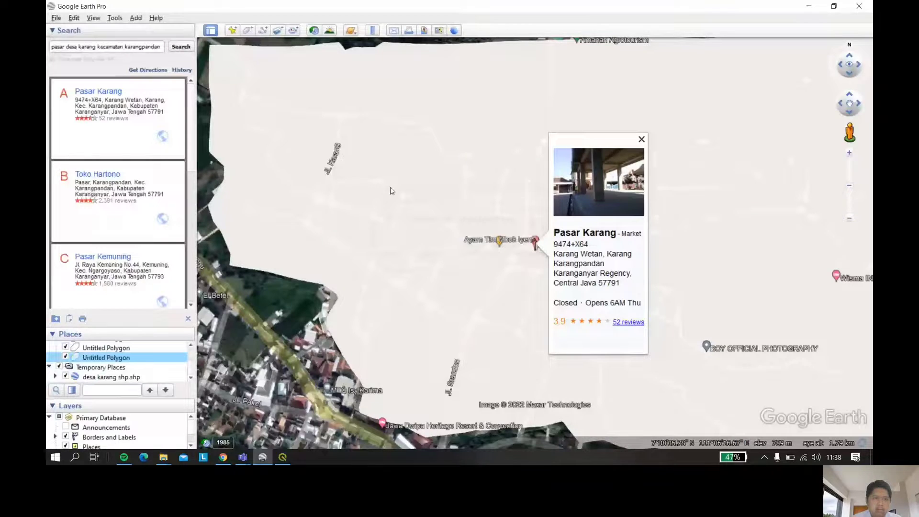
- Open the Pasar Karang KMZ from the fasilitas folder using the Google Earth file type, and select its Pasar Karang placemark
click(56, 19)
click(72, 30)
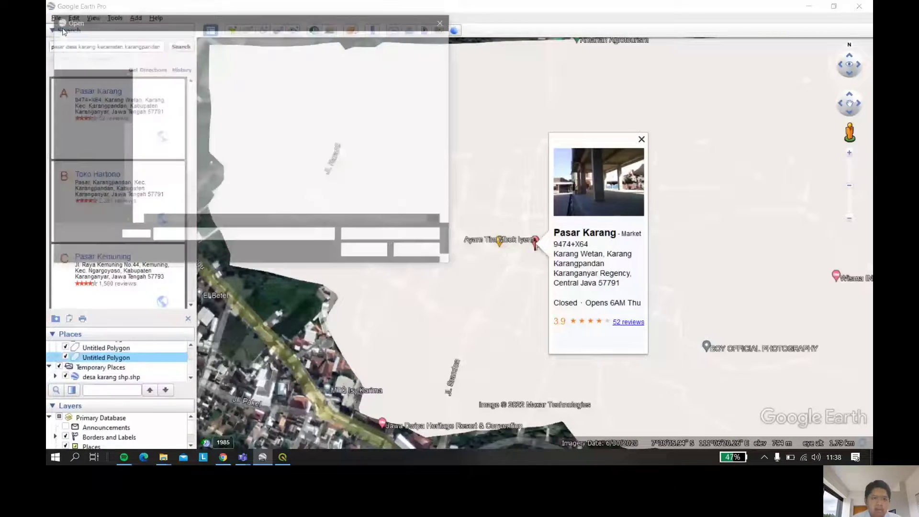
double_click(163, 92)
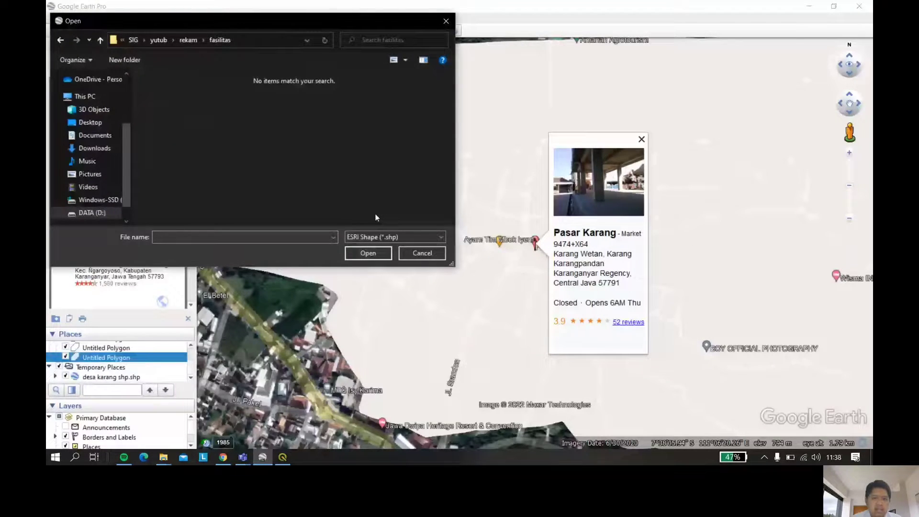
click(393, 237)
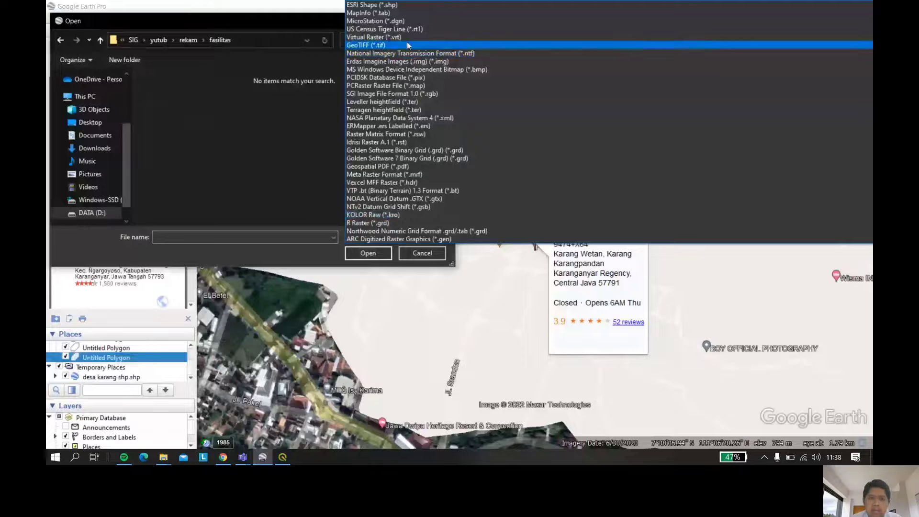
scroll(412, 53, up, 2)
click(409, 6)
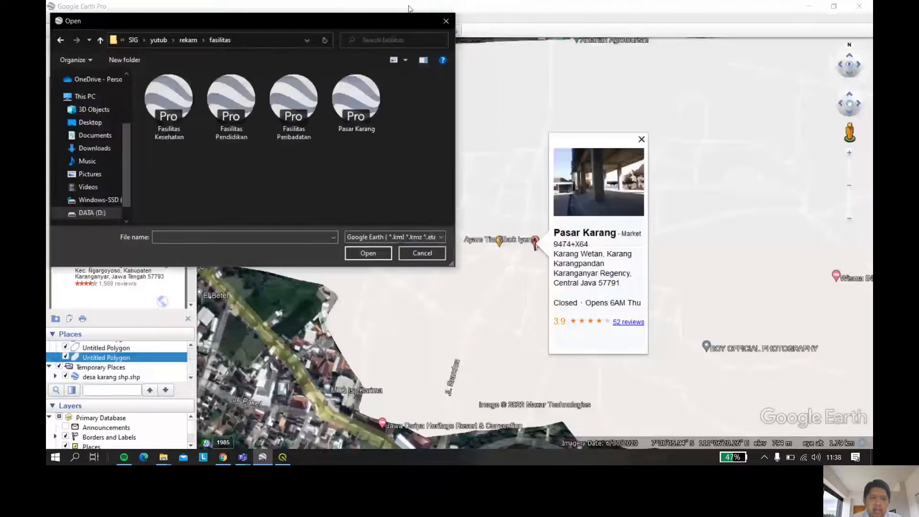
click(356, 103)
click(373, 255)
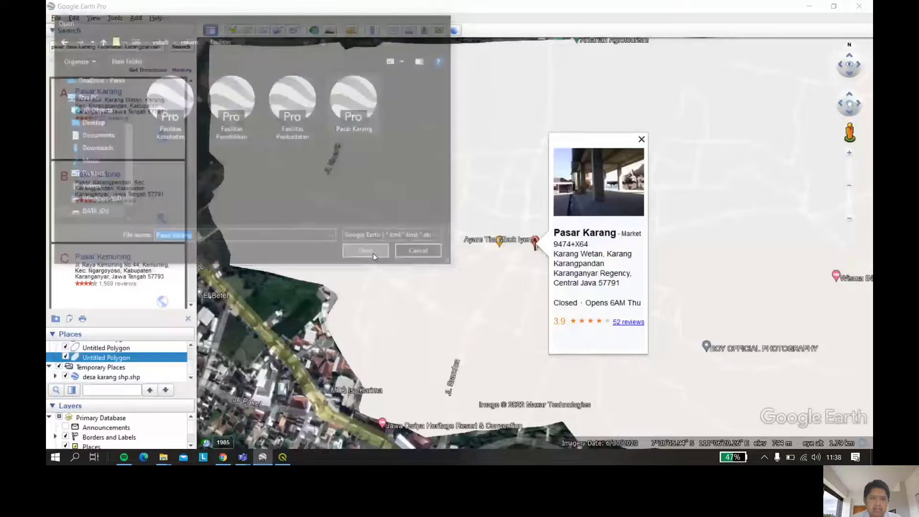
click(55, 377)
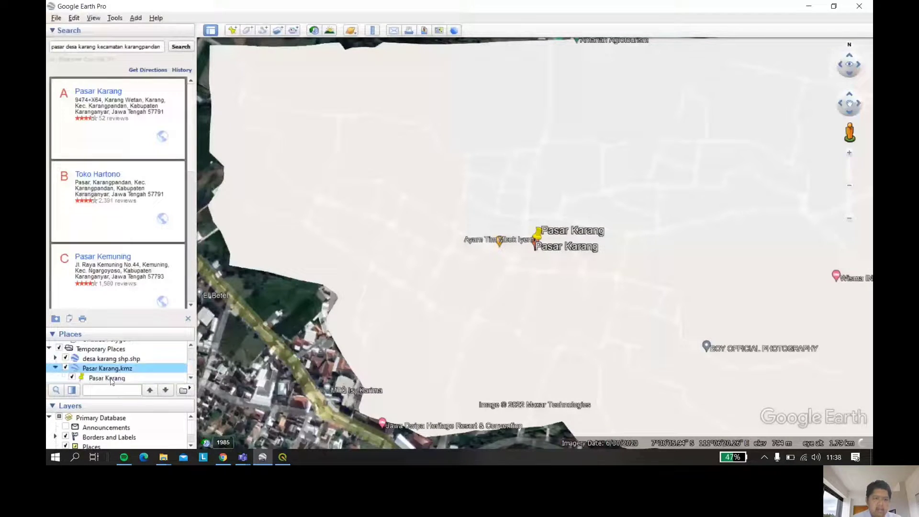
click(109, 378)
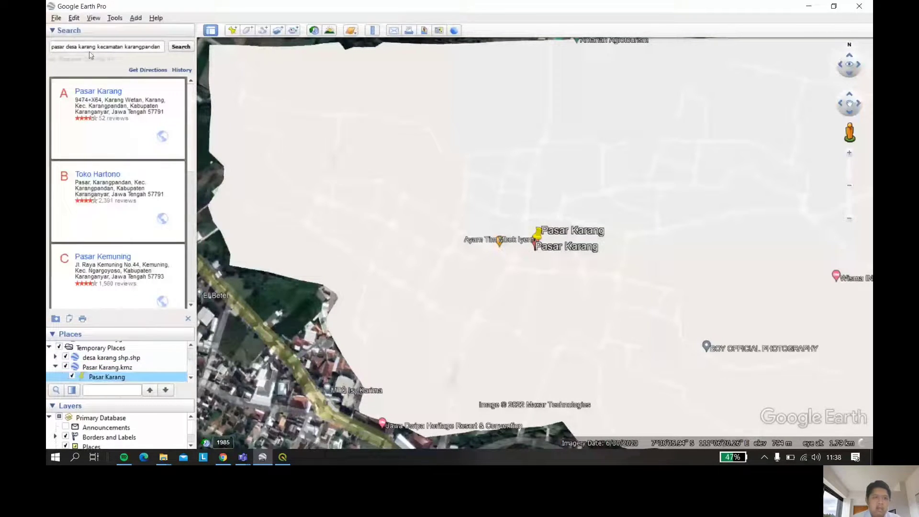
- Search for shops with "toko desa karang kecamatan karangpandan"
click(63, 47)
key(BackSpace)
key(BackSpace)
key(BackSpace)
key(BackSpace)
key(BackSpace)
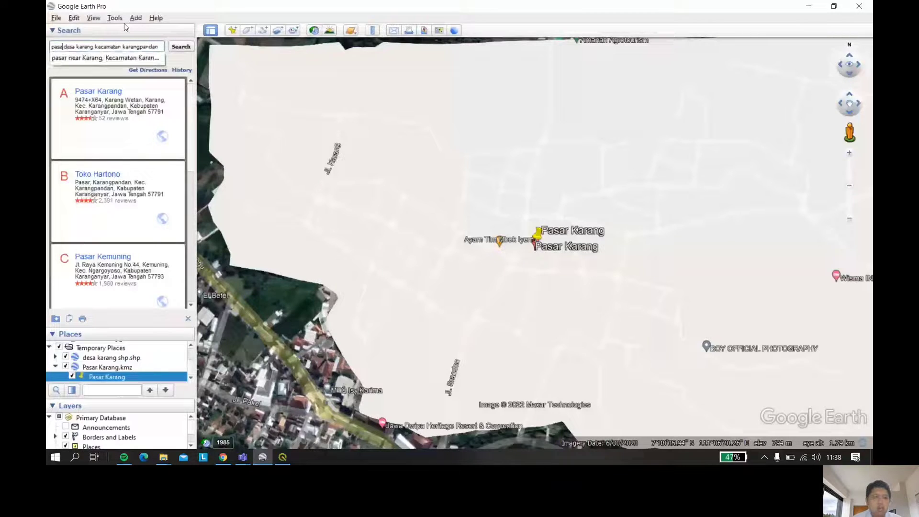
text(toko)
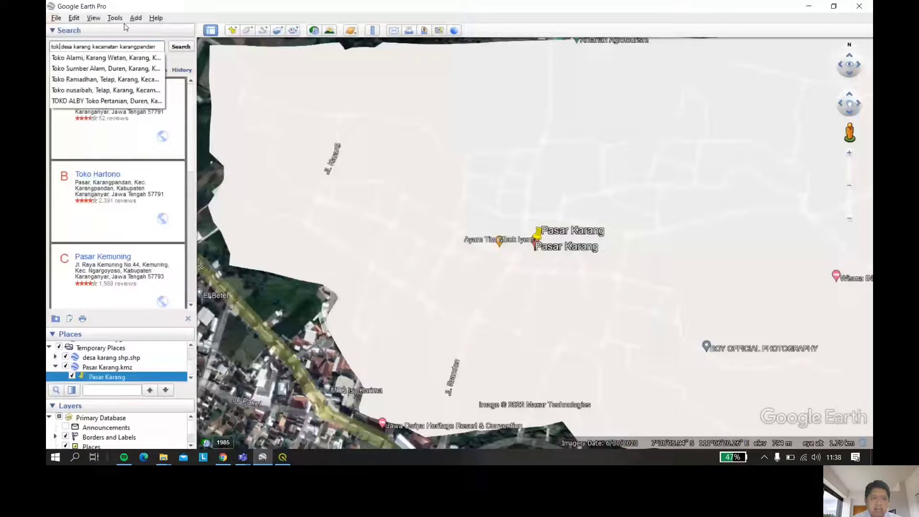
key(Return)
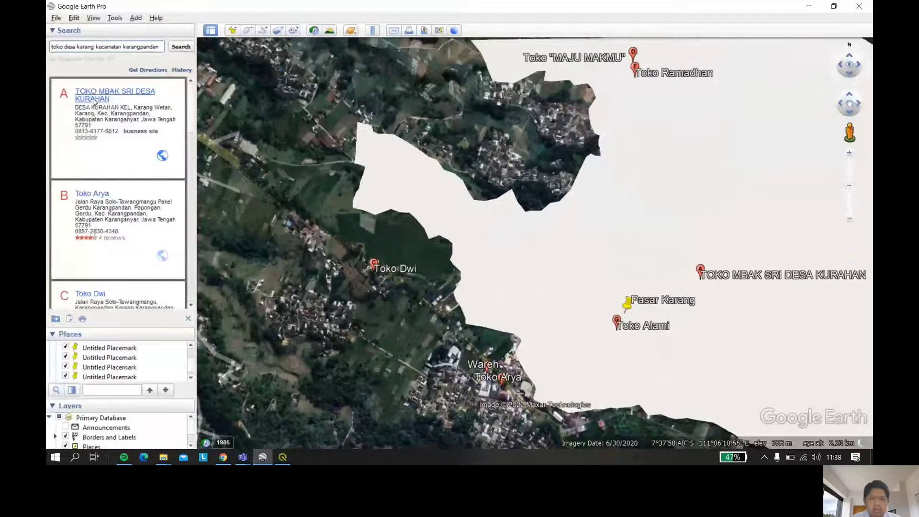
- Go to the TOKO MBAK SRI DESA KURAHAN search result and add a placemark named Toko Mbak Sri there
click(93, 99)
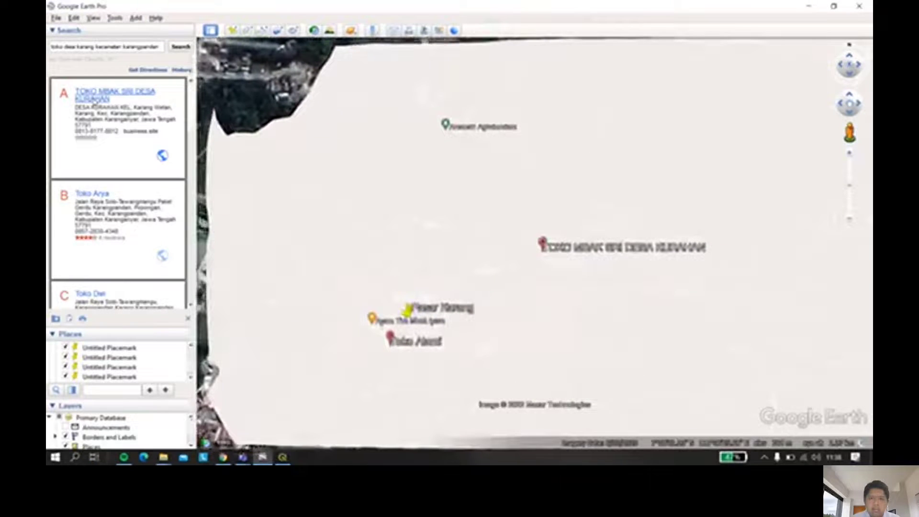
click(233, 34)
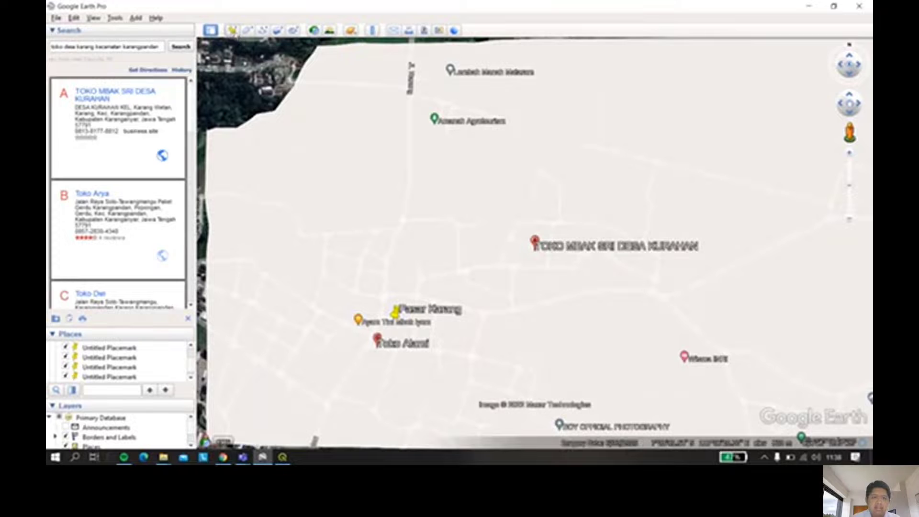
click(233, 31)
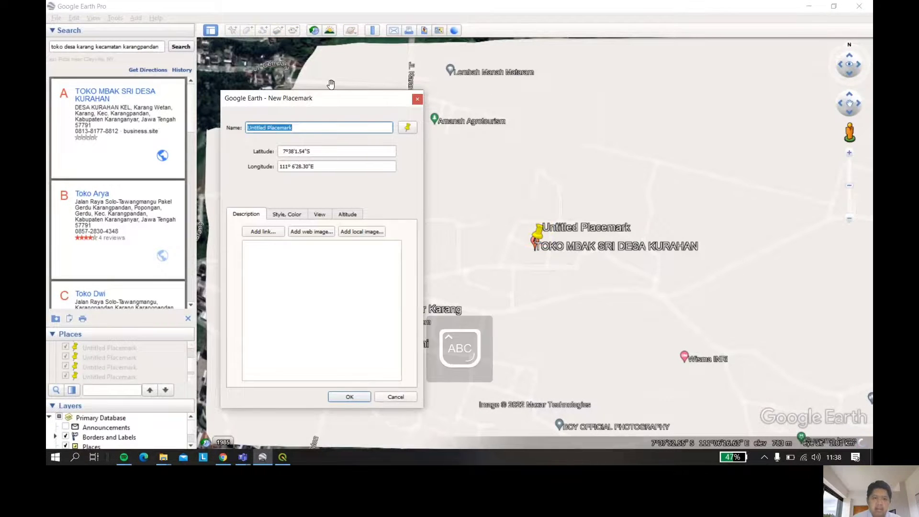
text(Toko Mbak)
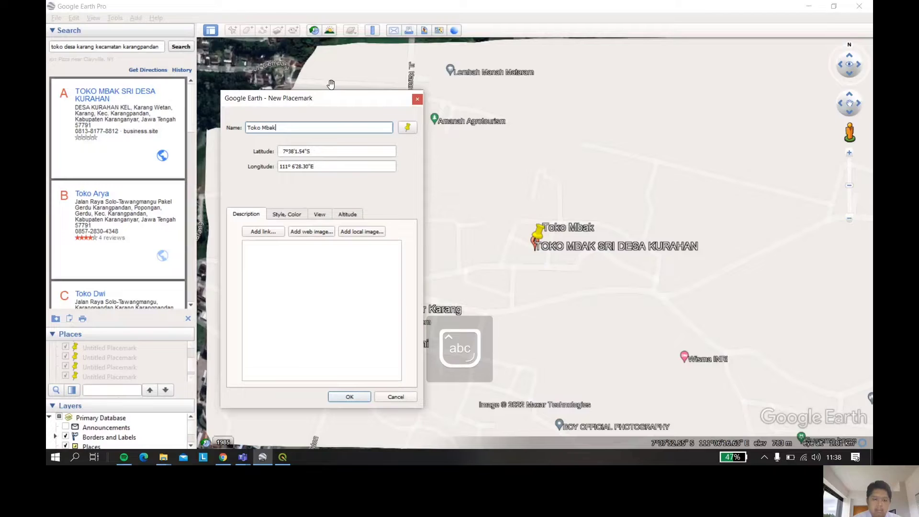
key(Caps_Lock)
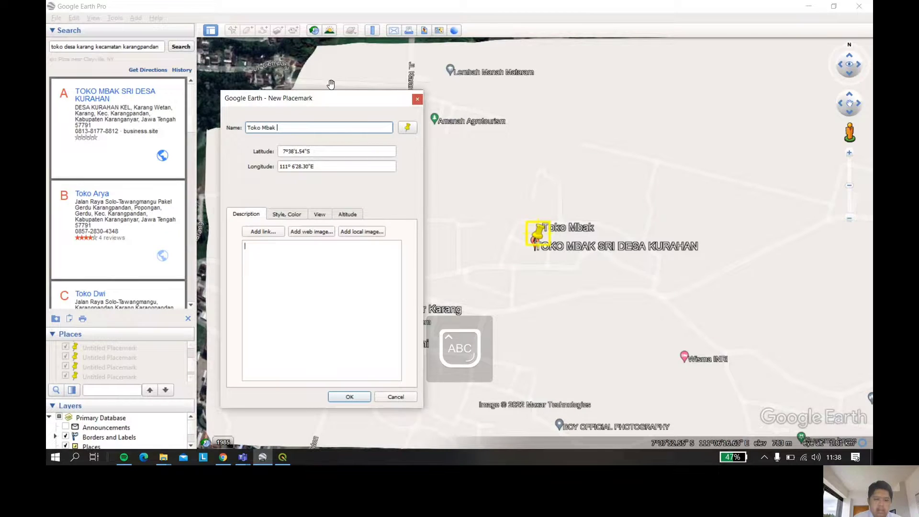
text(Sri)
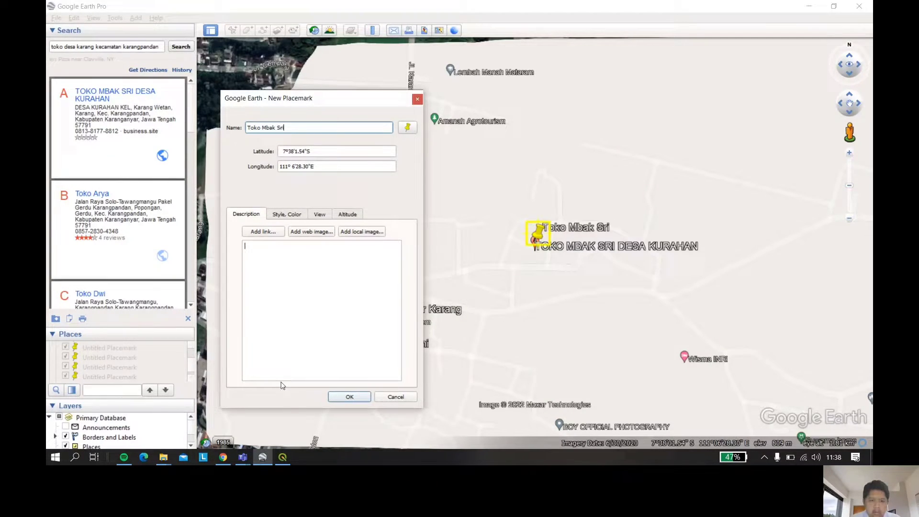
click(343, 400)
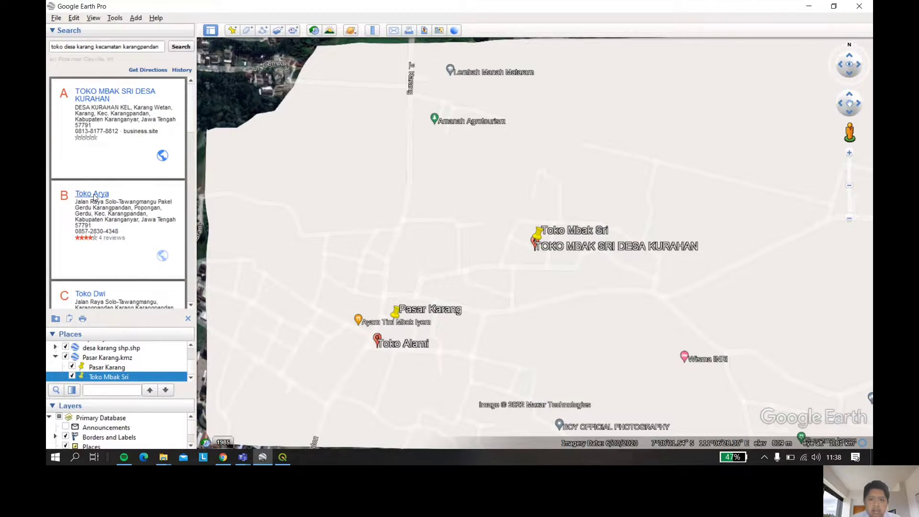
scroll(576, 234, down, 1)
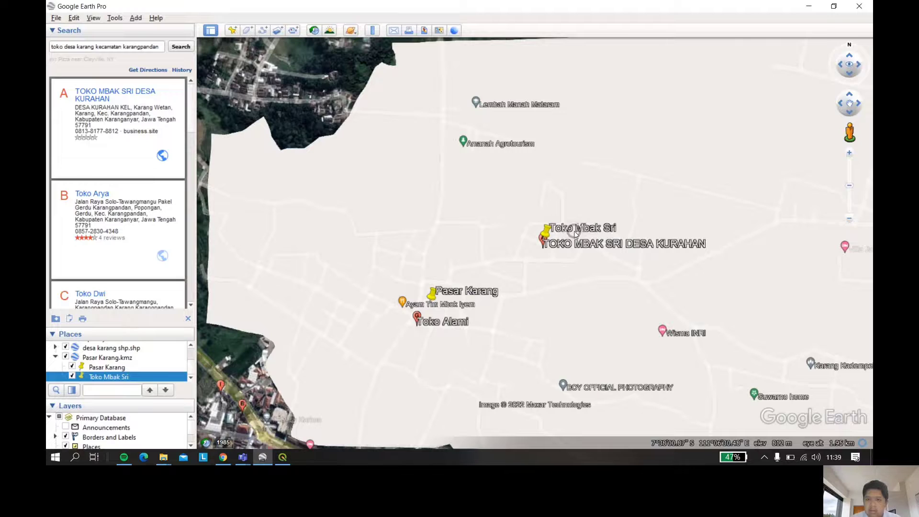
- Go to the Toko "MAJU MAKMU" search result and add a placemark named Toko Maju Makmur there
scroll(576, 234, down, 1)
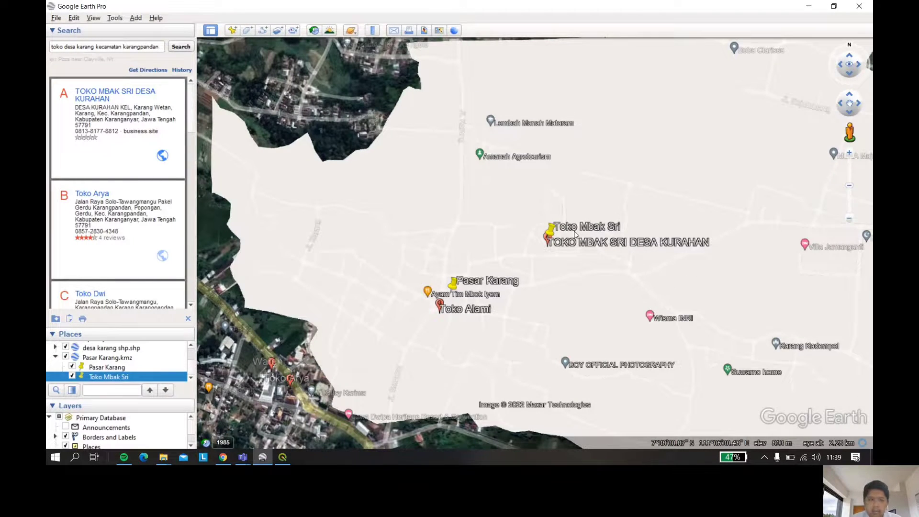
scroll(576, 234, down, 2)
scroll(121, 235, down, 5)
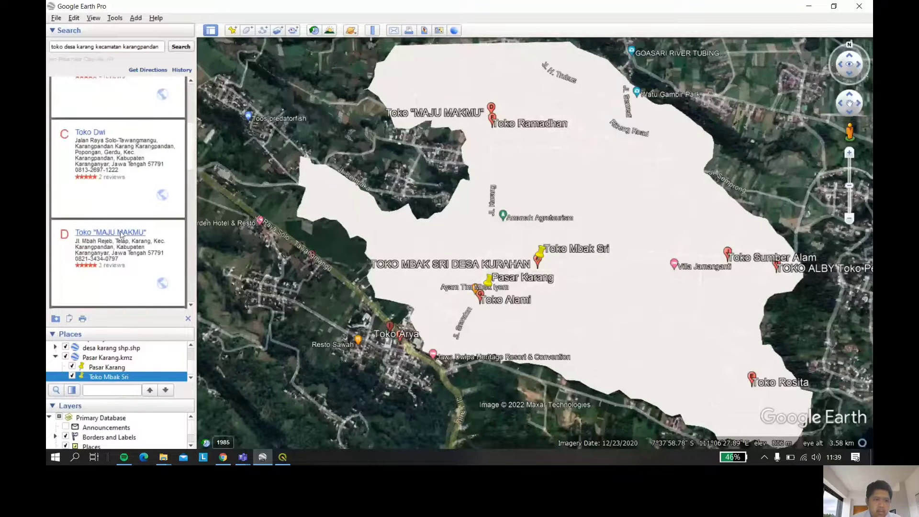
click(121, 234)
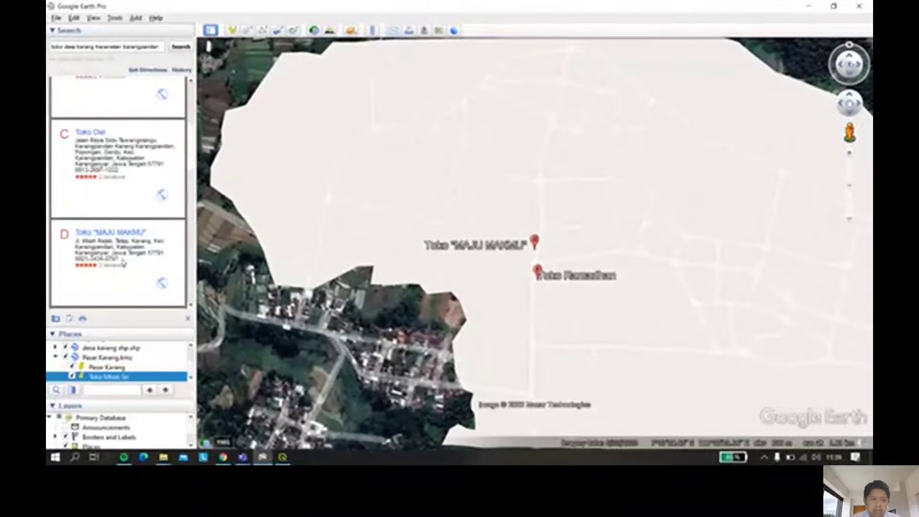
click(232, 30)
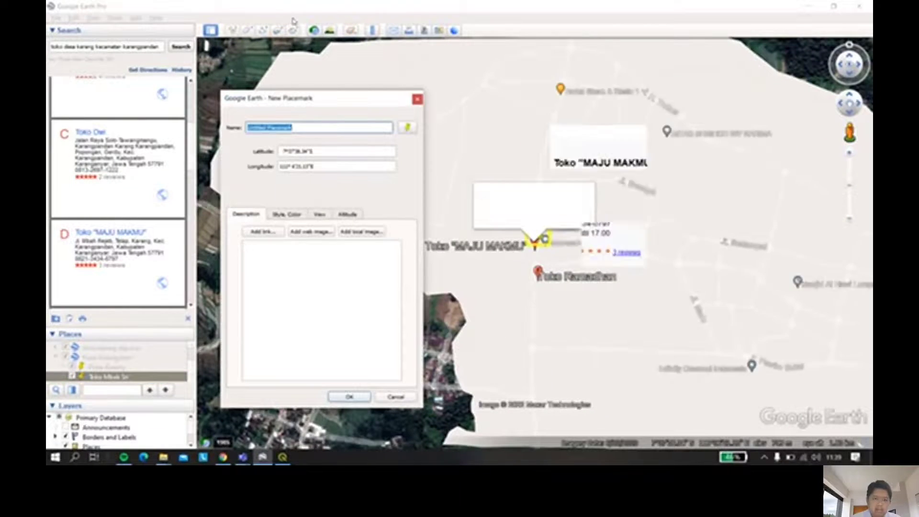
text(Toko)
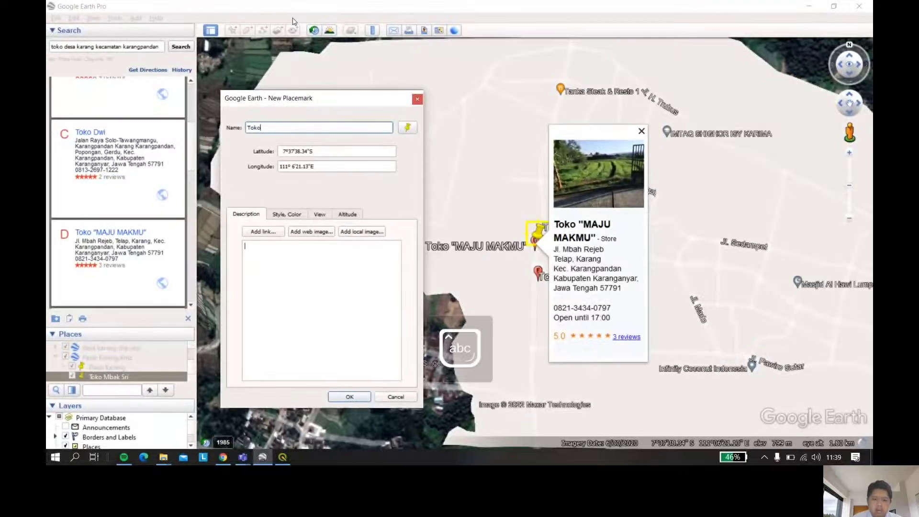
text( Maju Makmur)
click(366, 399)
- Go to the Toko Rosita search result and add a placemark named Toko Rosita near its location
scroll(92, 247, down, 2)
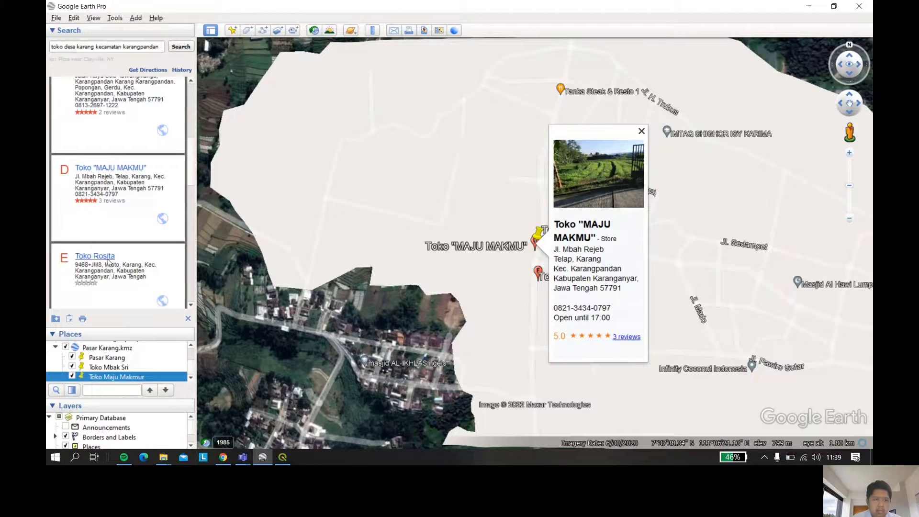
click(106, 259)
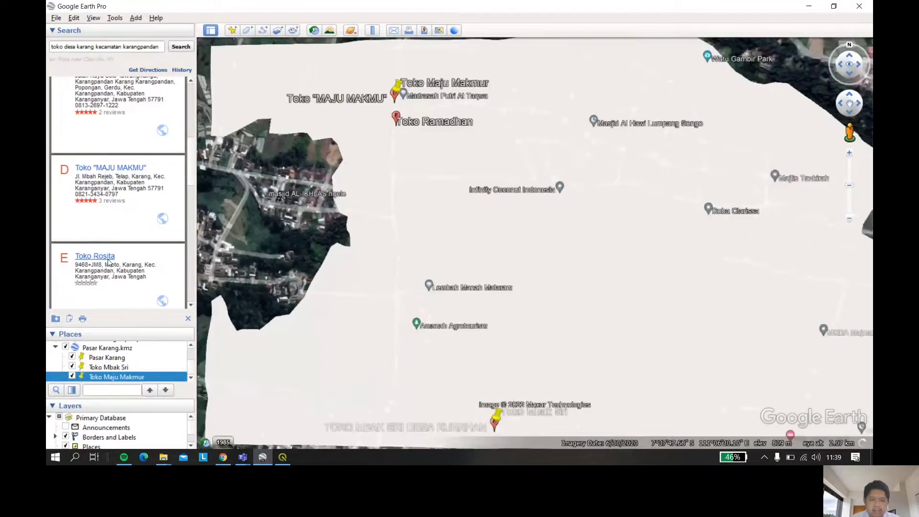
click(232, 31)
text(T)
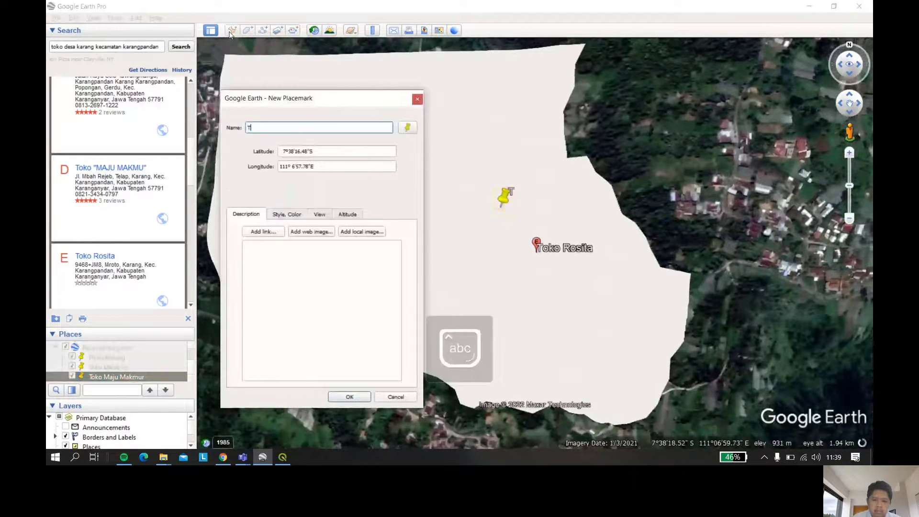
text(oko Rosita)
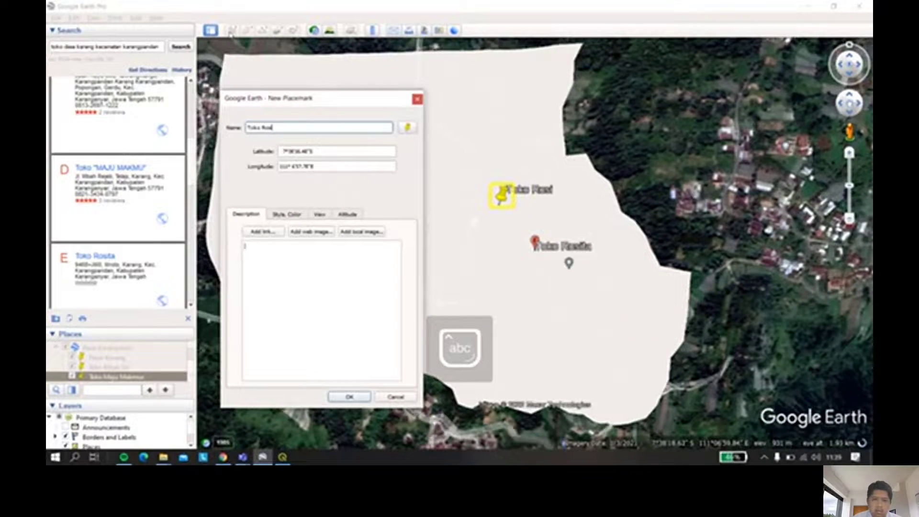
click(349, 397)
- Go to the Toko Ramadhan search result and add a placemark named Toko Ramadhan beside its location
scroll(133, 249, down, 3)
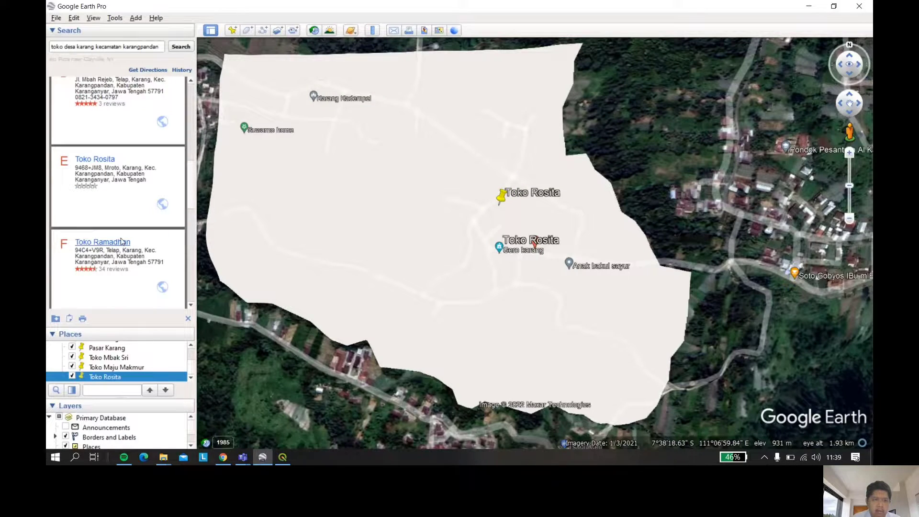
click(121, 241)
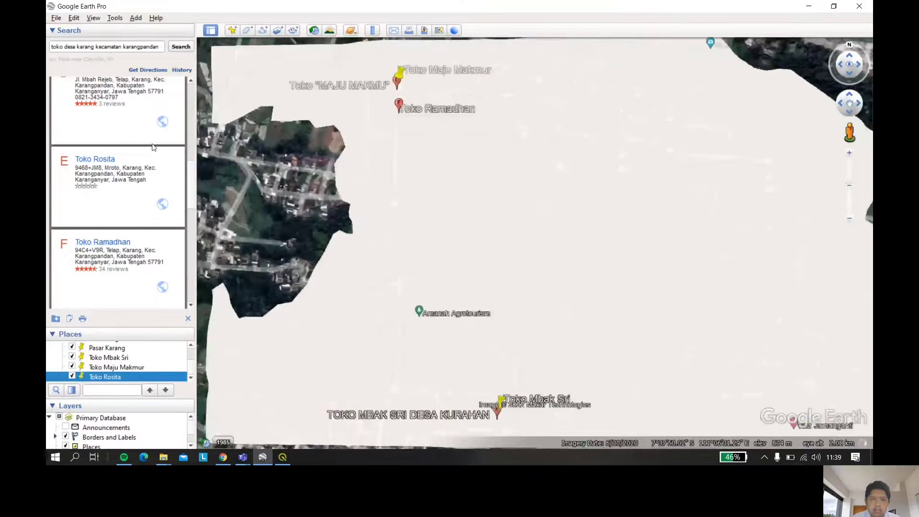
click(233, 32)
text(T)
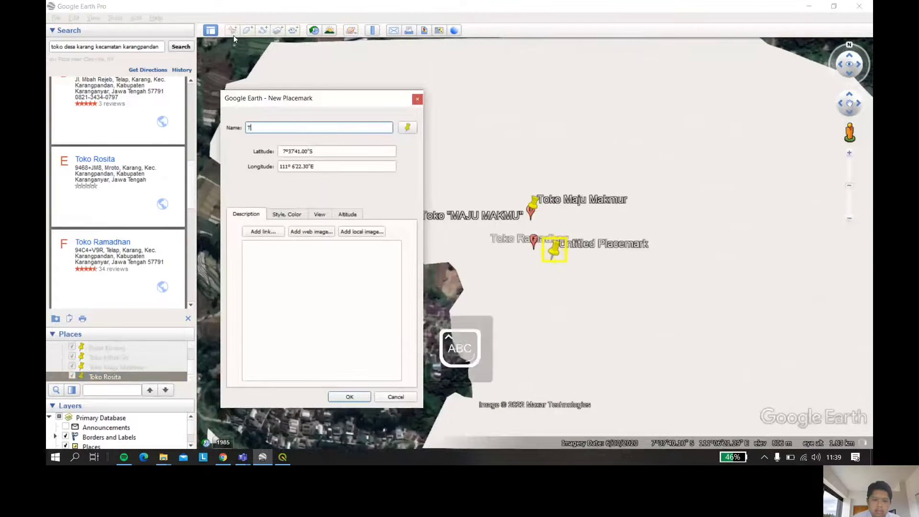
text(oko R)
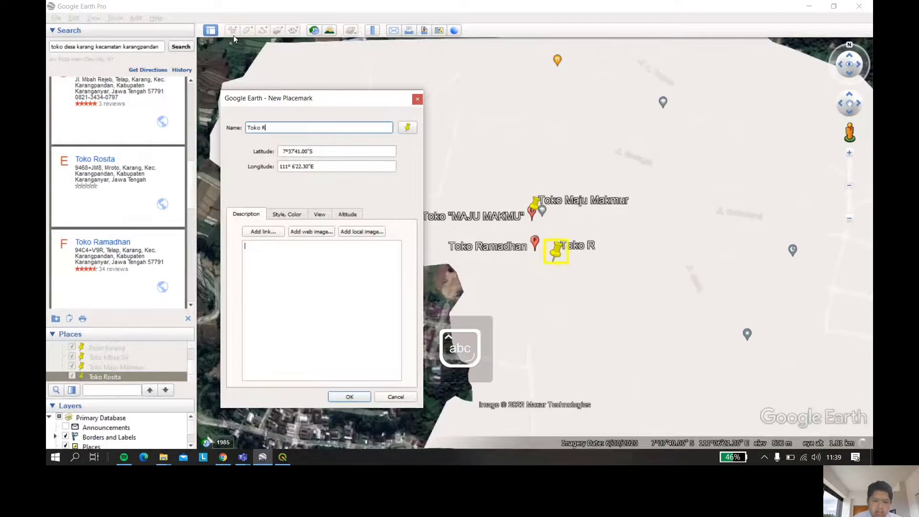
text(amadhan)
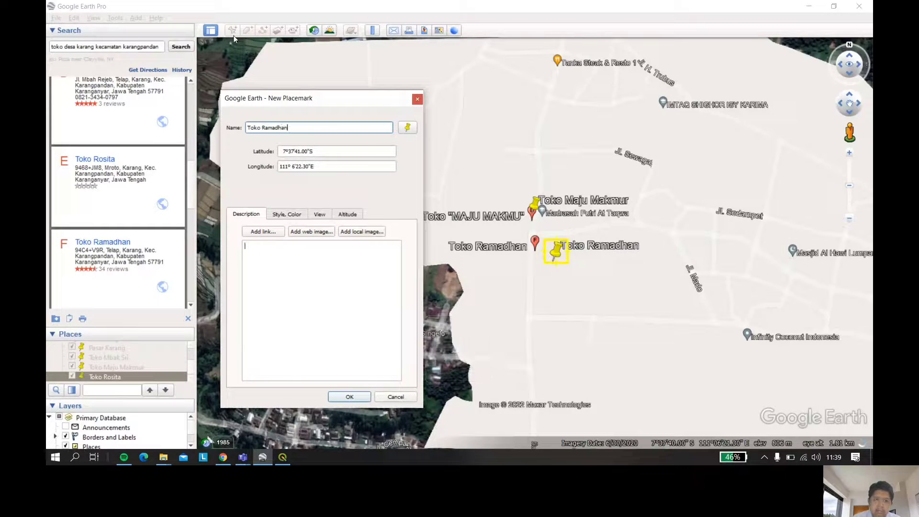
click(349, 397)
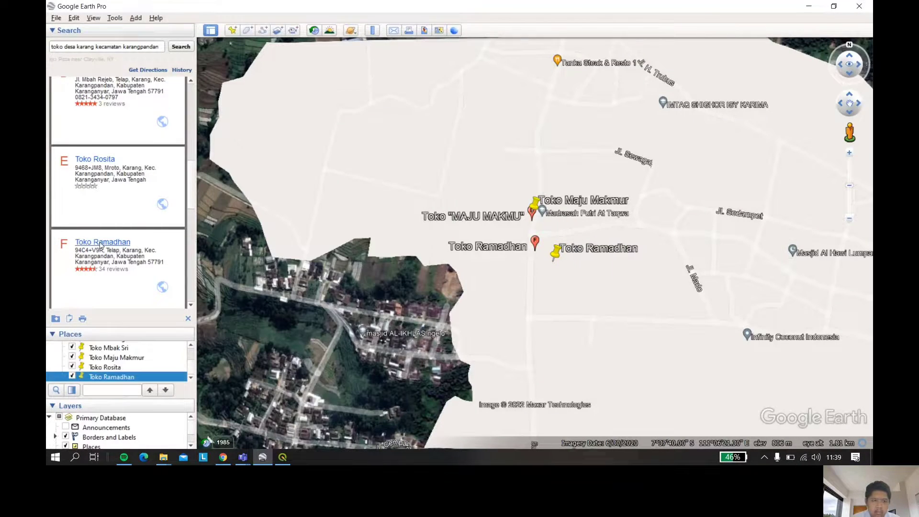
- Go to the Toko Alami search result and add a placemark named Toko Alami there
scroll(100, 243, down, 2)
scroll(100, 243, down, 1)
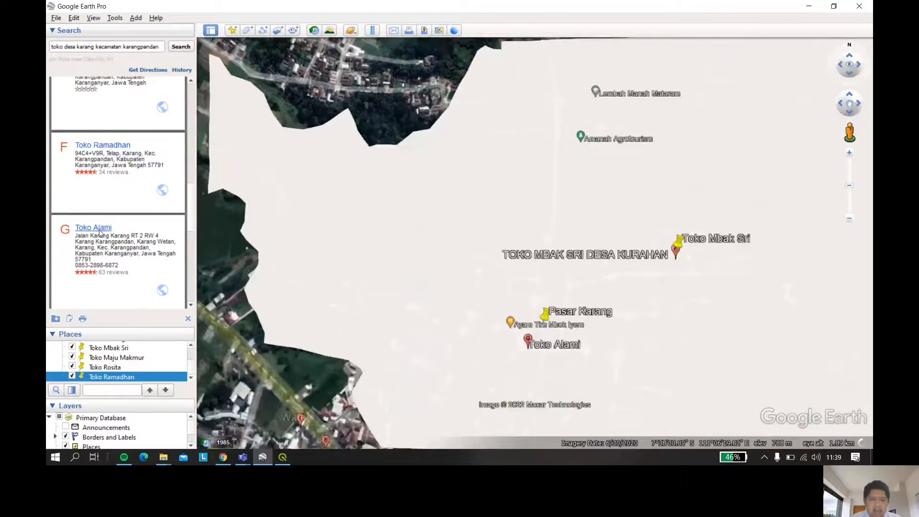
click(232, 30)
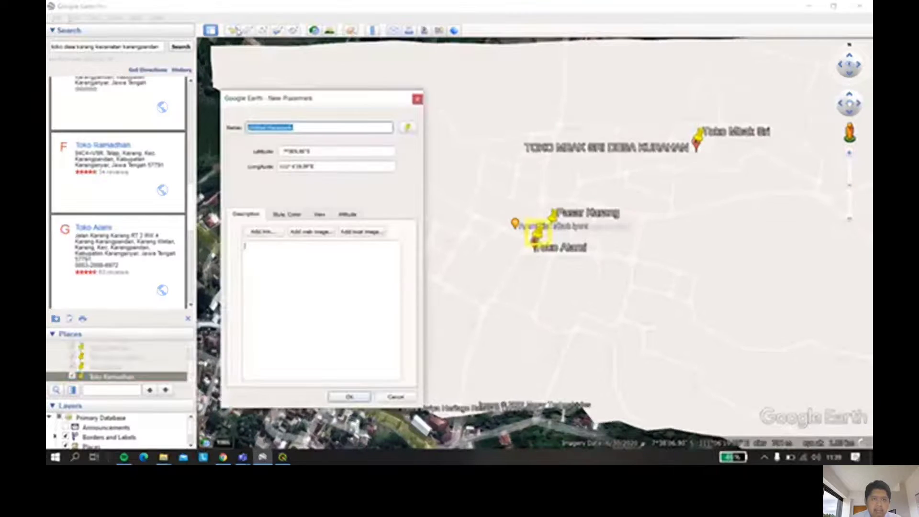
text(Toko)
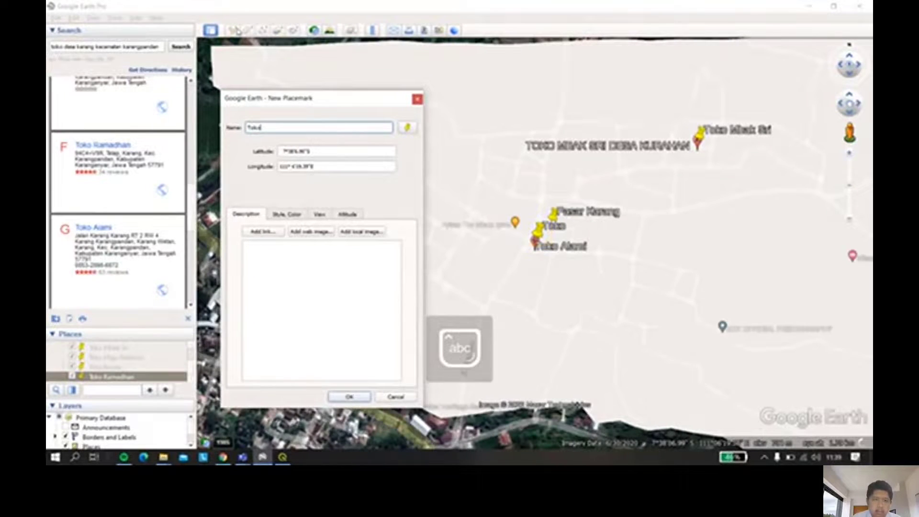
text( Alami)
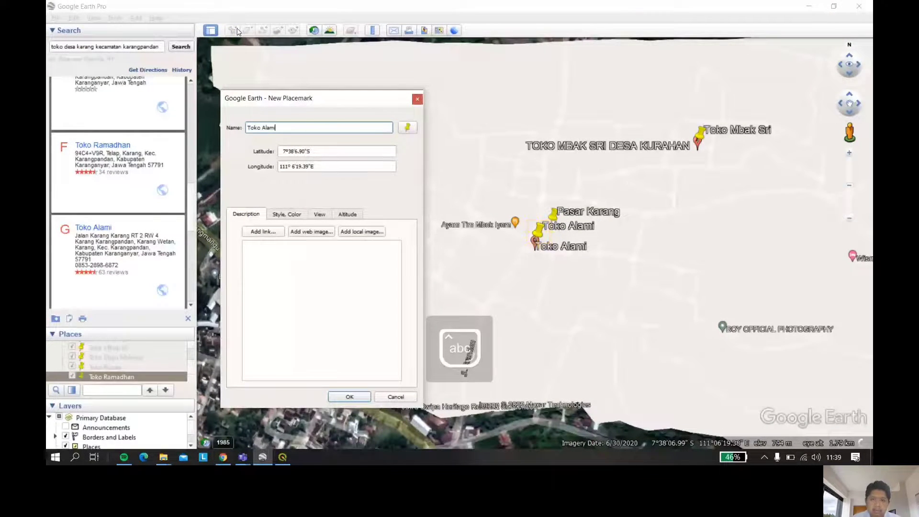
key(Tab)
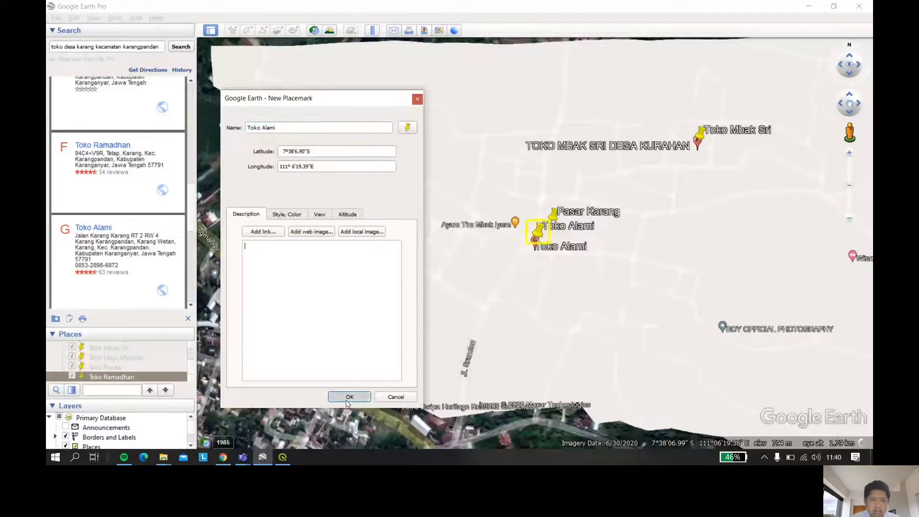
click(349, 397)
scroll(146, 262, down, 4)
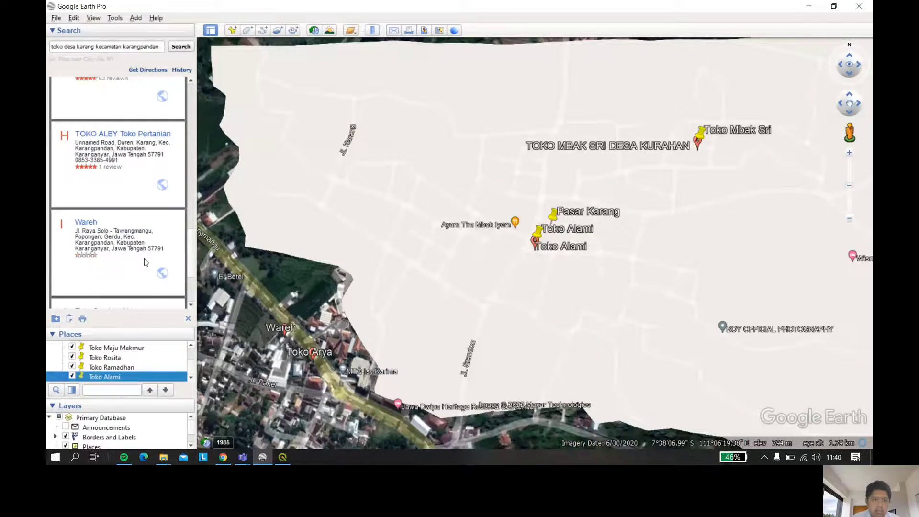
scroll(146, 261, down, 2)
scroll(146, 262, up, 8)
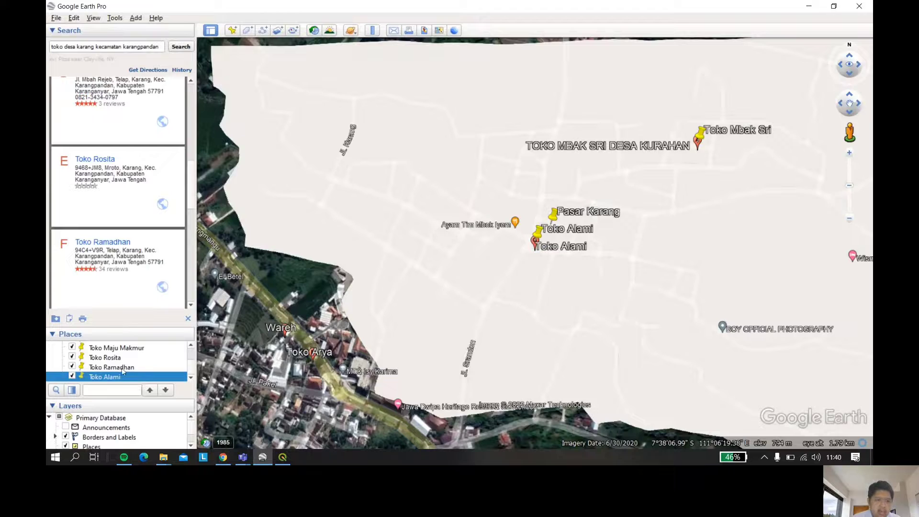
- Save the Pasar Karang.kmz folder with all its placemarks as a Kmz file named Fasilitas Ekonomi in the fasilitas folder
scroll(122, 371, up, 2)
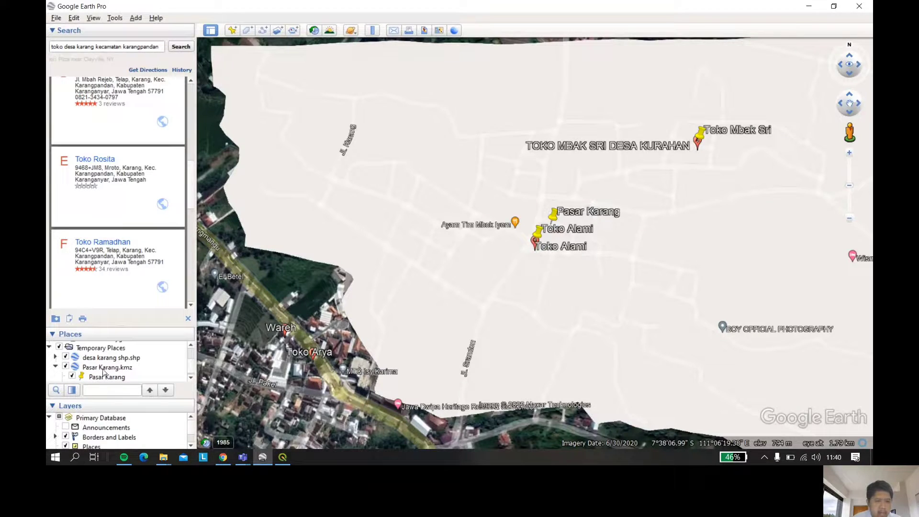
click(104, 368)
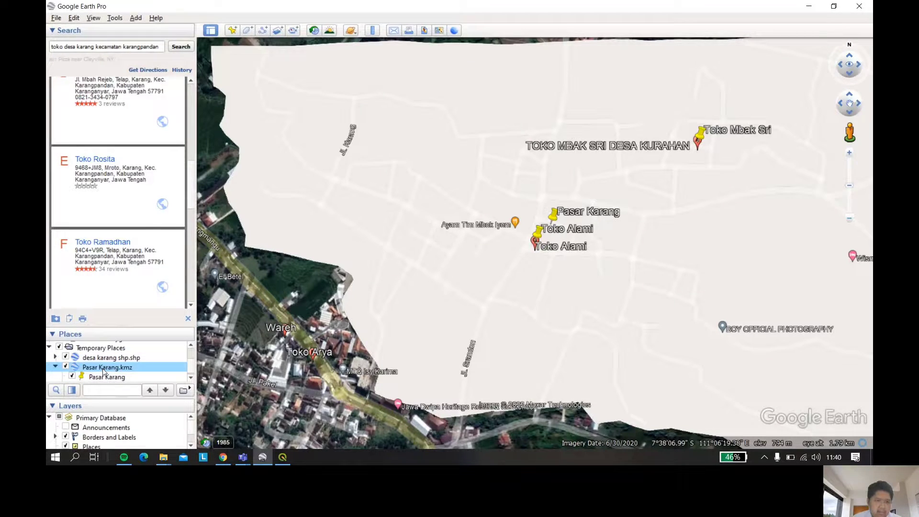
right_click(104, 371)
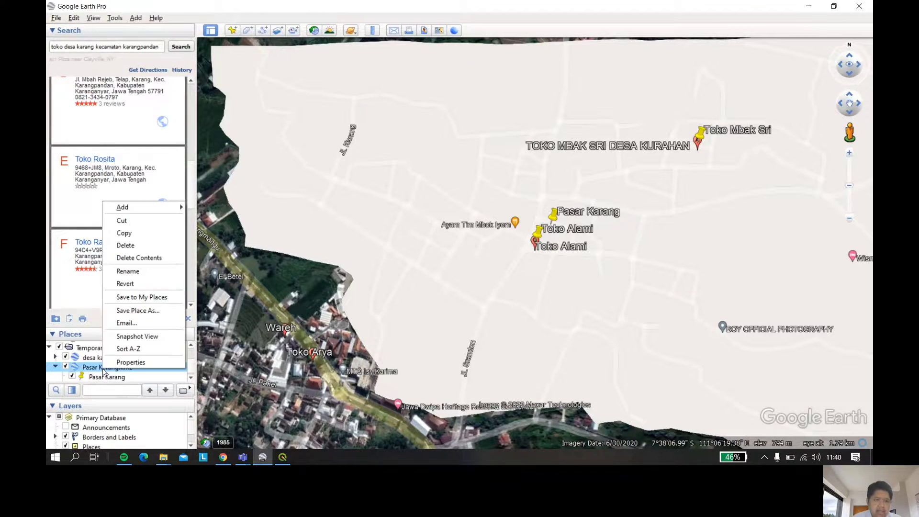
click(138, 311)
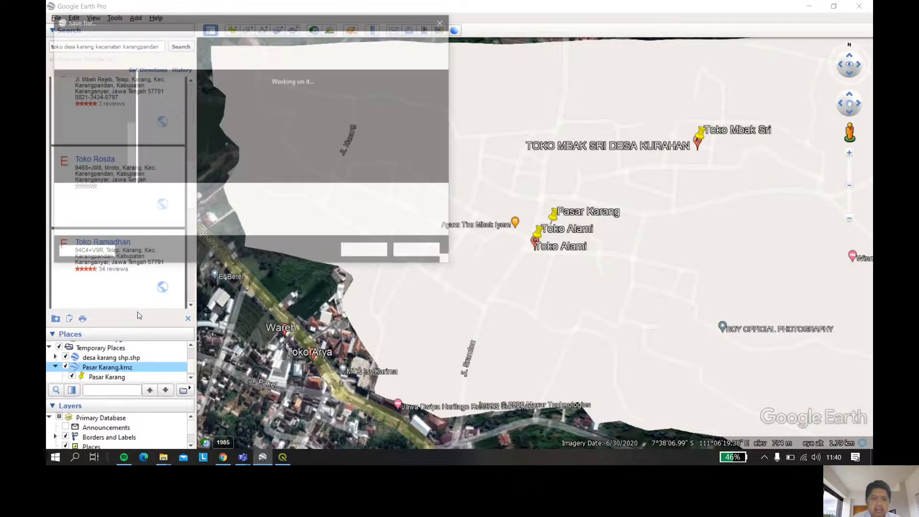
key(Caps_Lock)
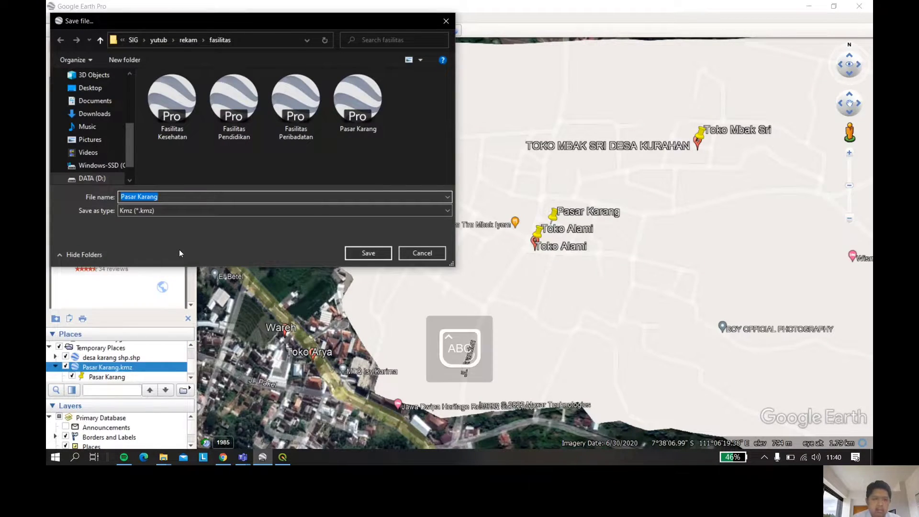
text(P)
key(BackSpace)
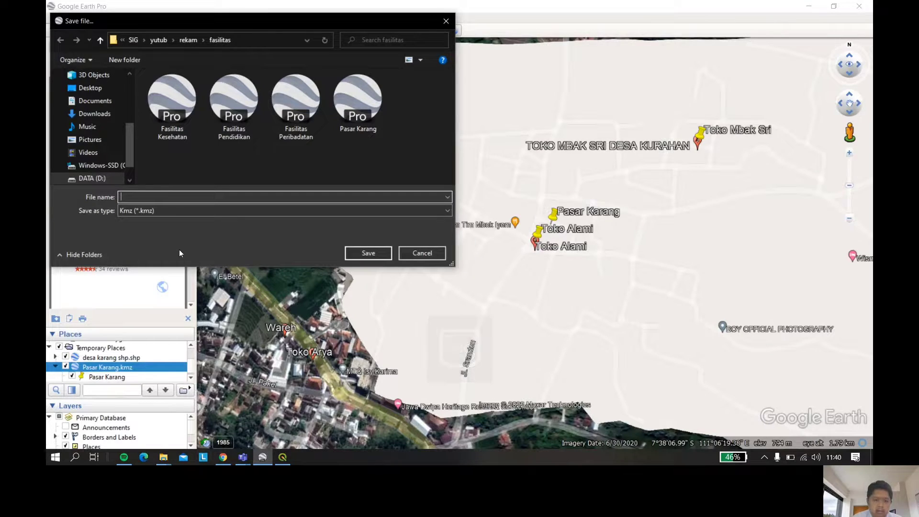
text(F)
key(Caps_Lock)
text(a)
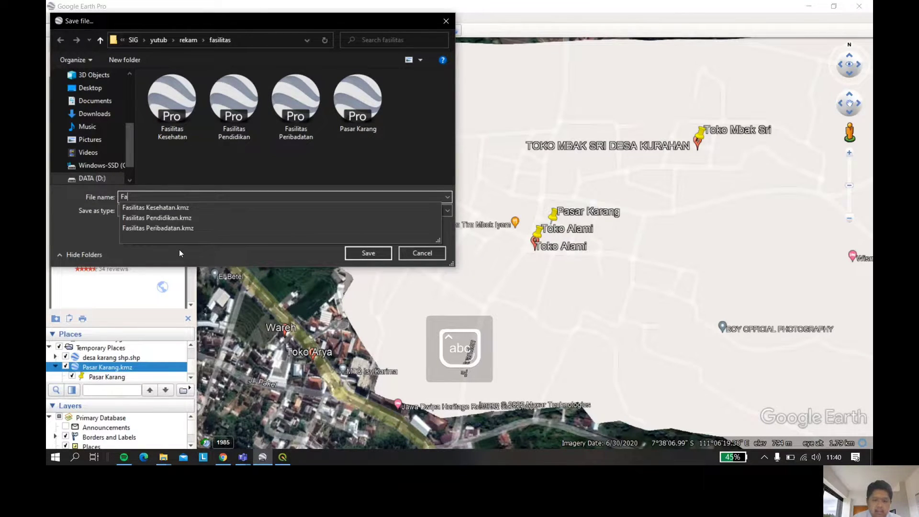
text(silitas)
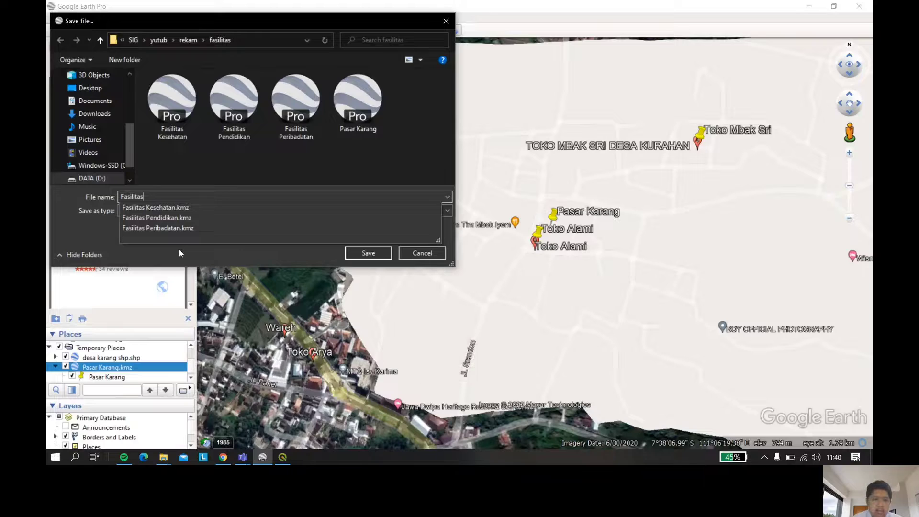
key(Caps_Lock)
text(E)
key(Caps_Lock)
text(konomi)
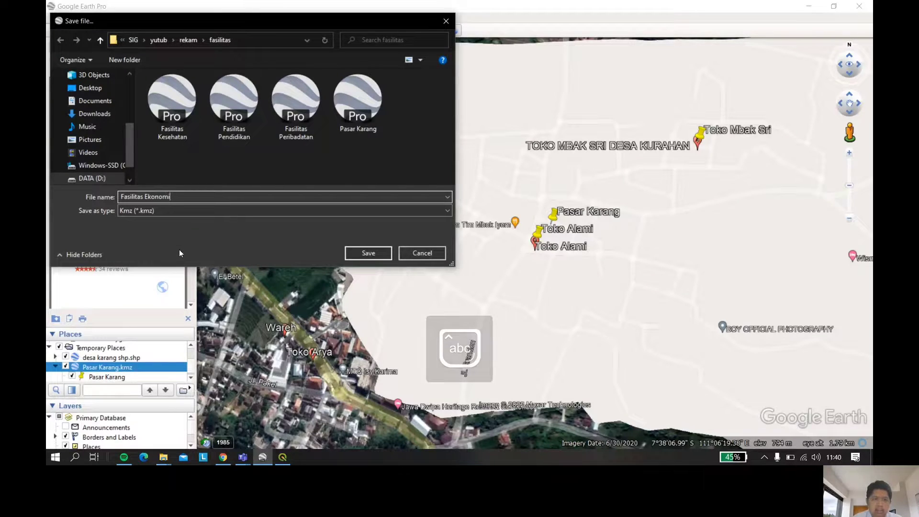
click(366, 257)
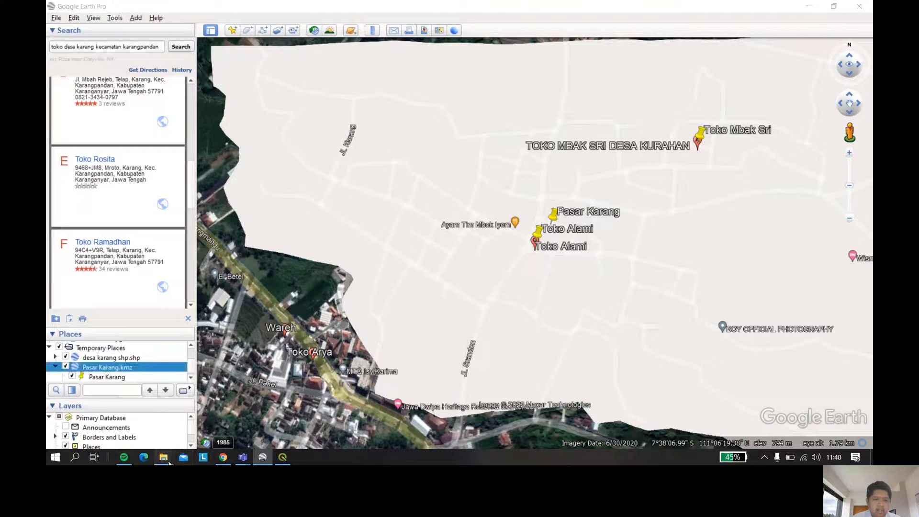
- Switch to the fasilitas folder in File Explorer and select the Fasilitas Ekonomi file
mouse_move(163, 457)
click(155, 420)
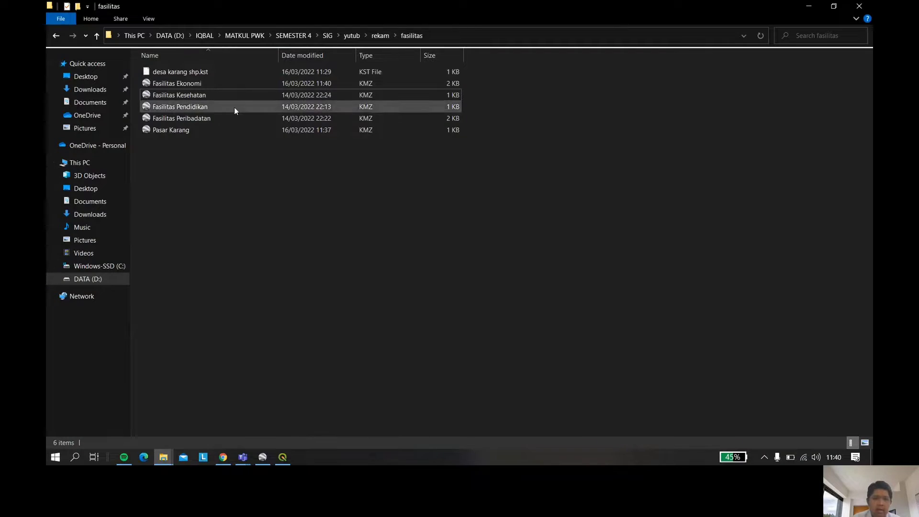
click(238, 83)
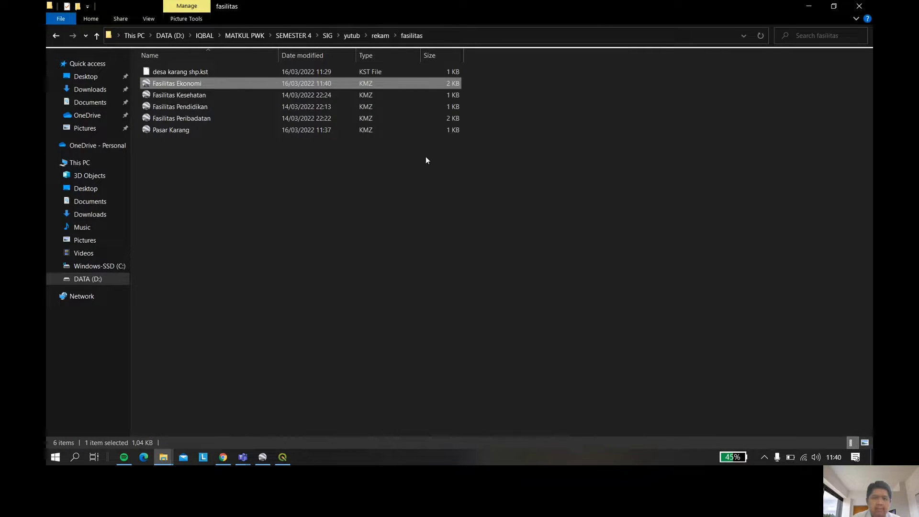
- Add the desa karang shp layer from the yutub folder in File Explorer to the QGIS map
mouse_move(283, 456)
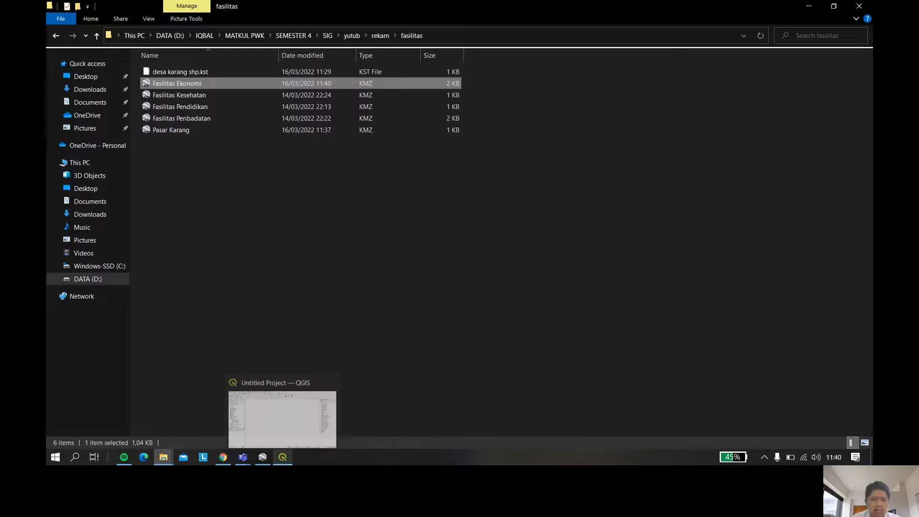
click(289, 415)
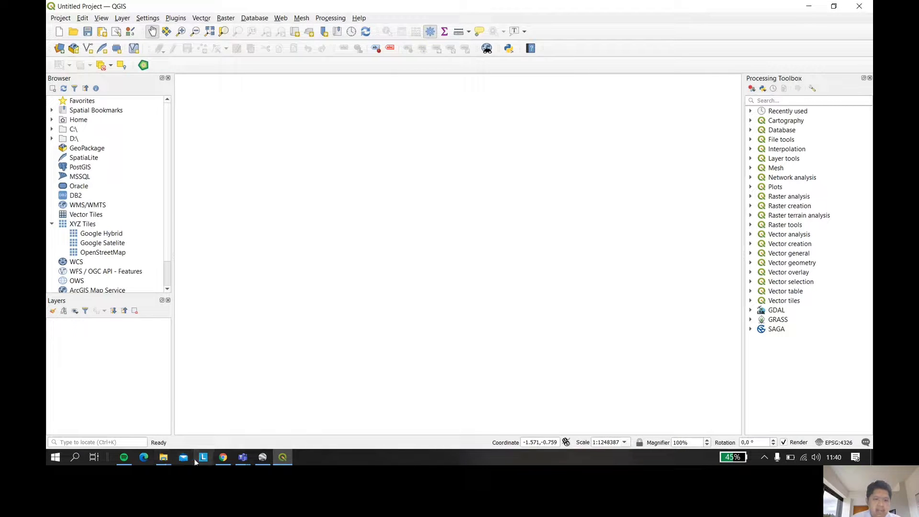
mouse_move(168, 461)
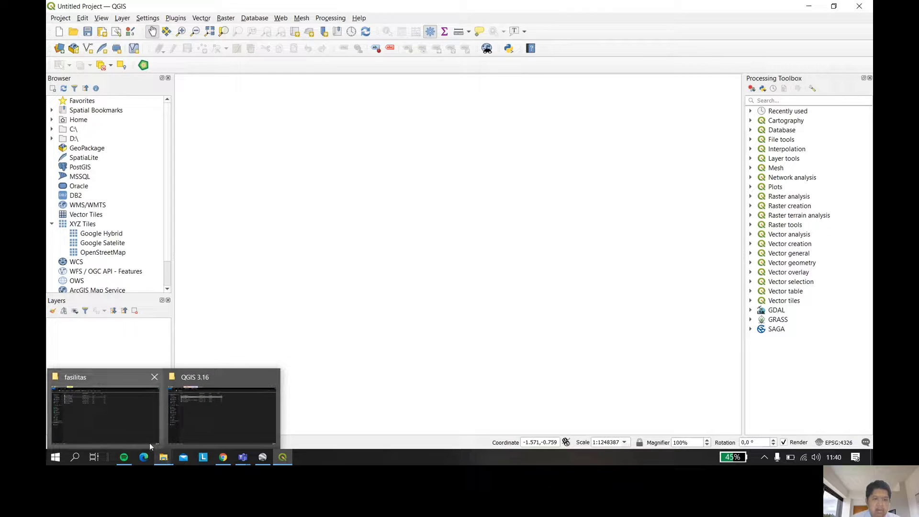
click(150, 444)
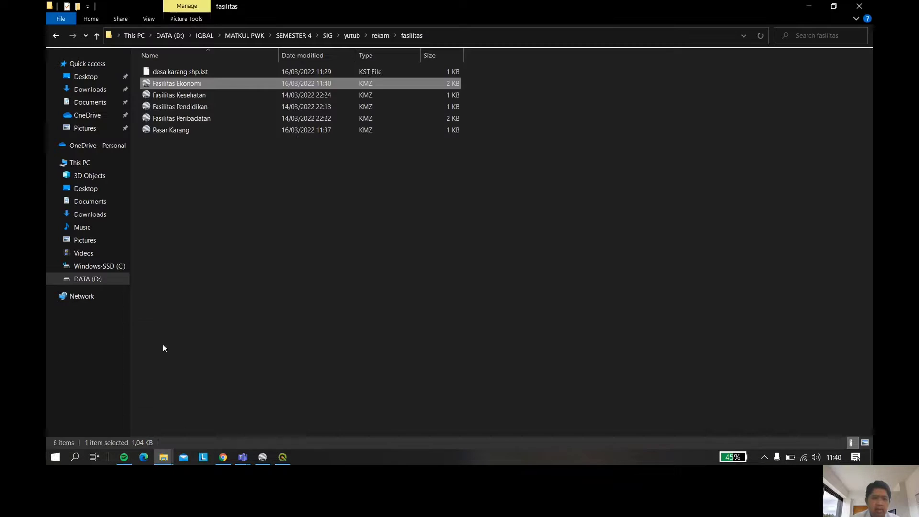
click(328, 36)
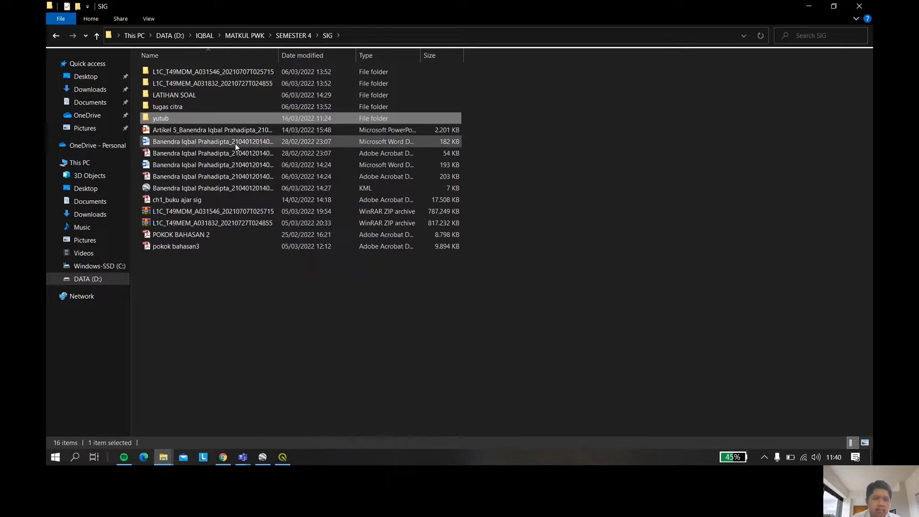
double_click(222, 119)
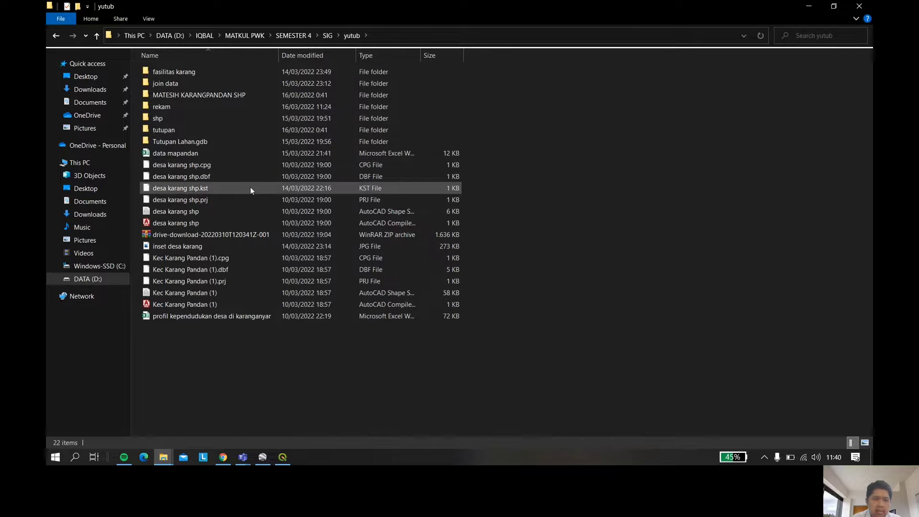
click(420, 175)
drag(436, 176, 389, 170)
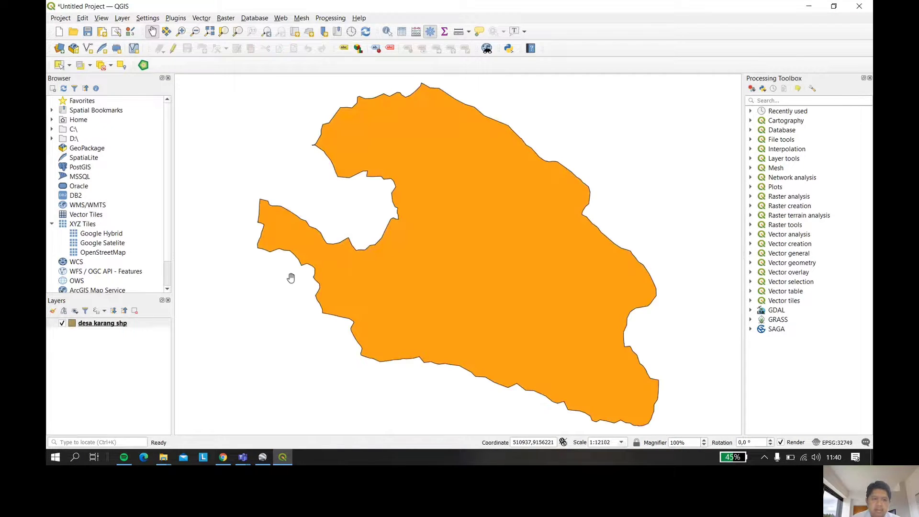
- Add the Fasilitas Ekonomi KMZ from the fasilitas folder inside rekam to the QGIS map
scroll(292, 277, down, 1)
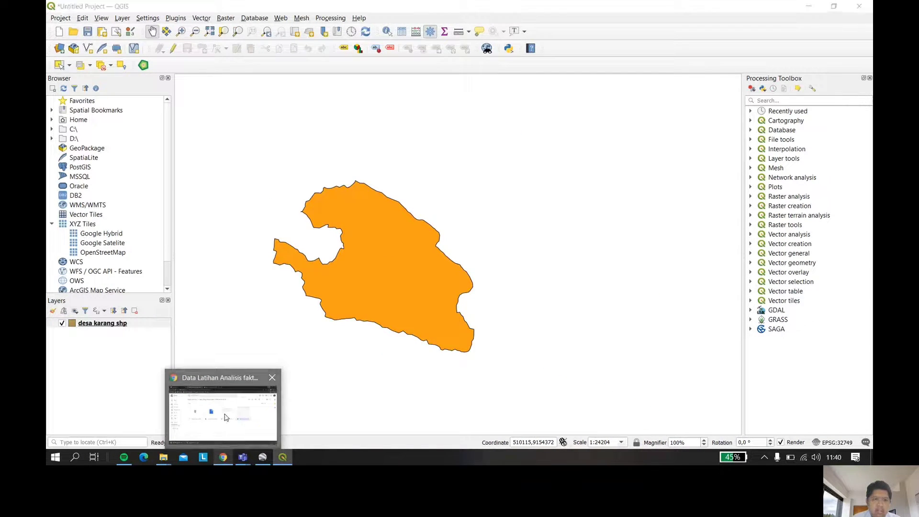
click(223, 458)
mouse_move(164, 458)
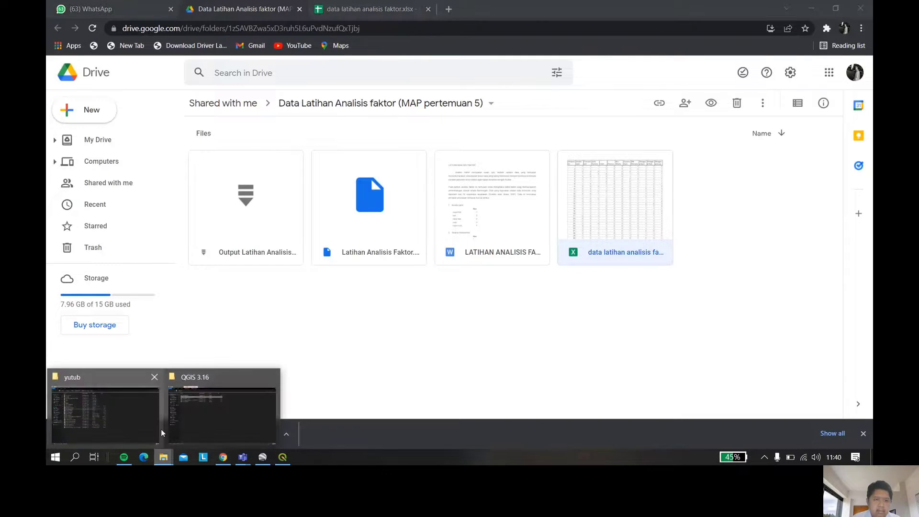
click(150, 424)
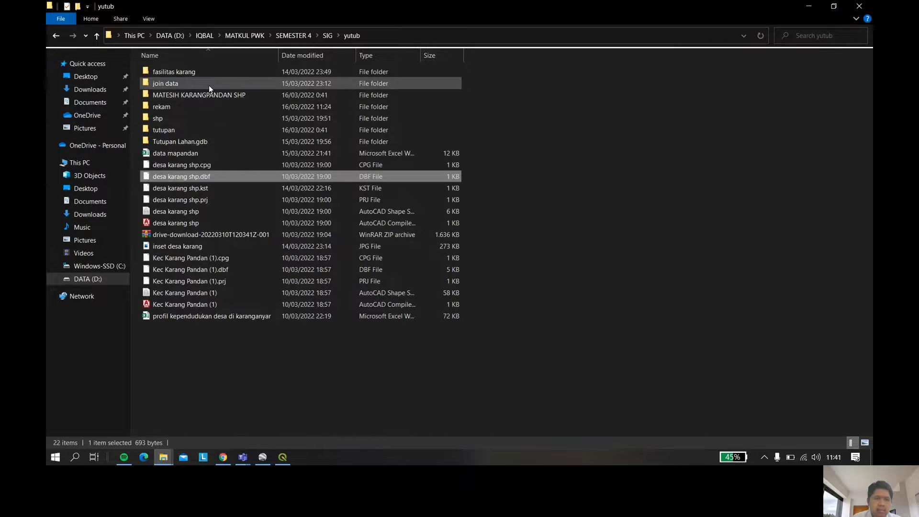
double_click(208, 107)
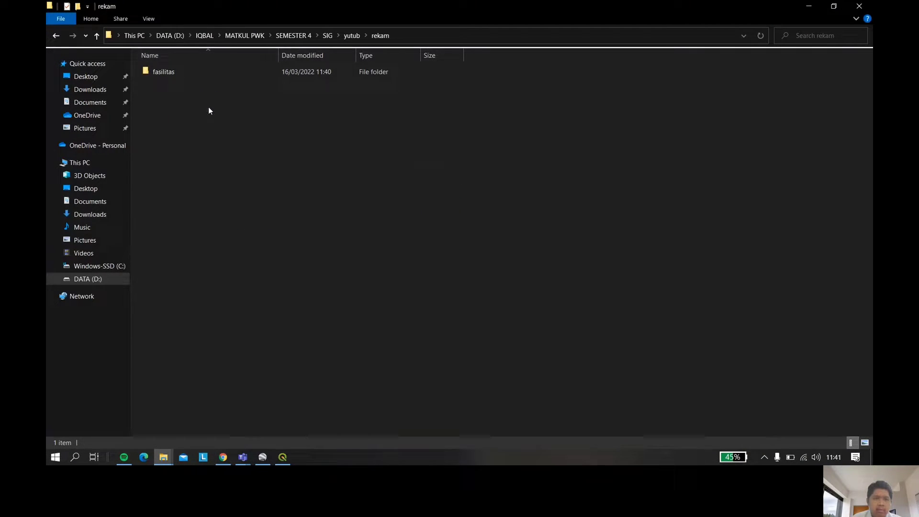
double_click(205, 76)
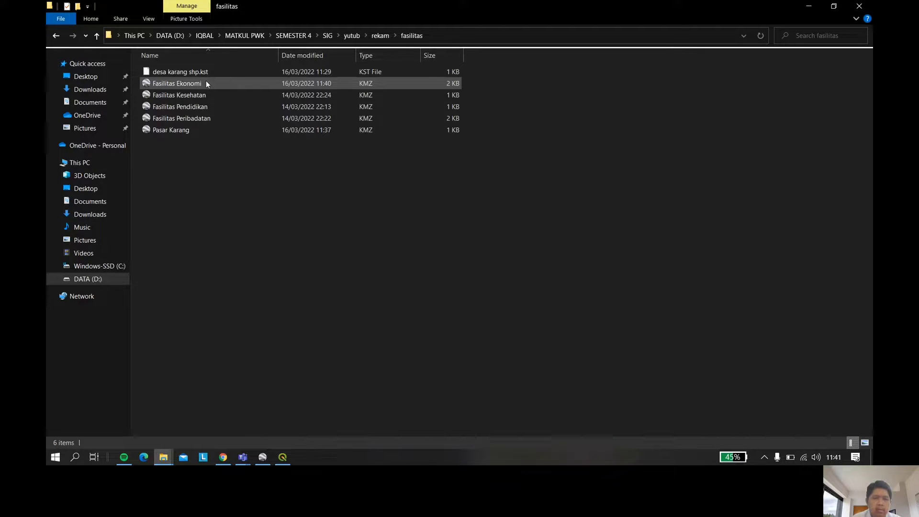
double_click(206, 84)
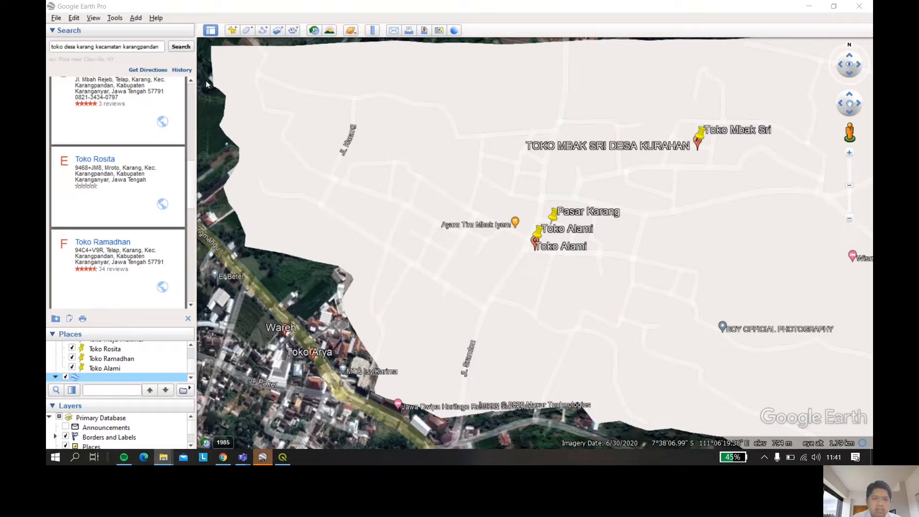
click(163, 457)
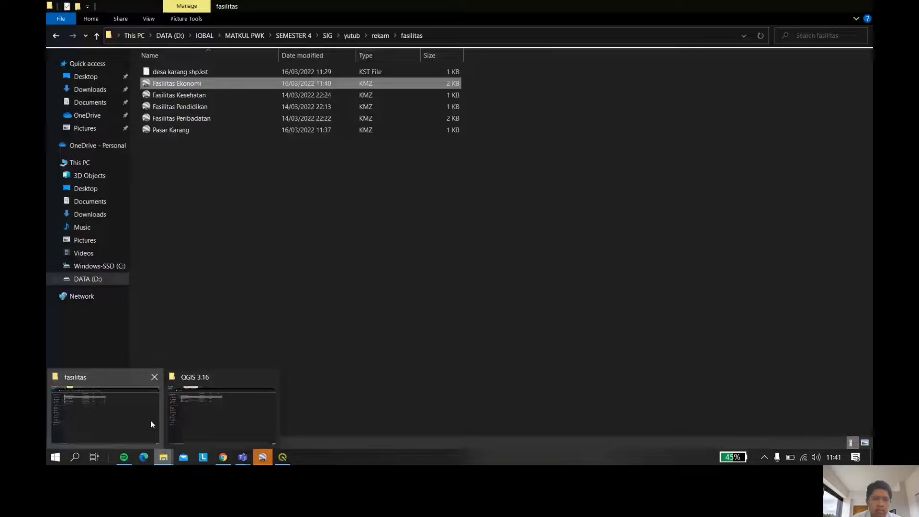
click(151, 420)
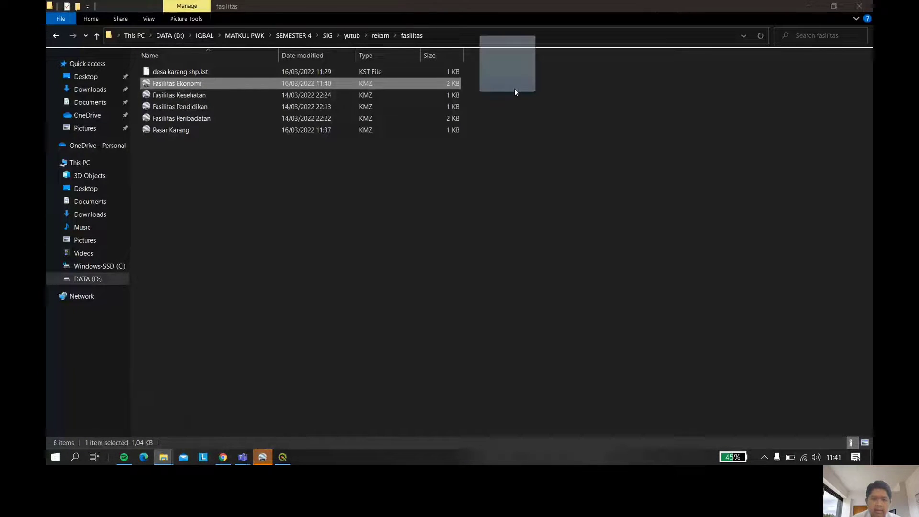
drag(514, 91, 352, 267)
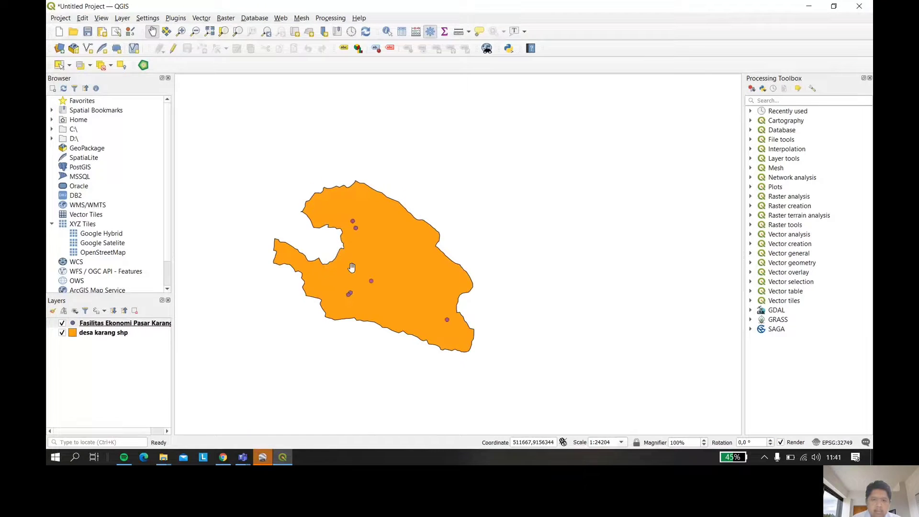
scroll(375, 268, up, 1)
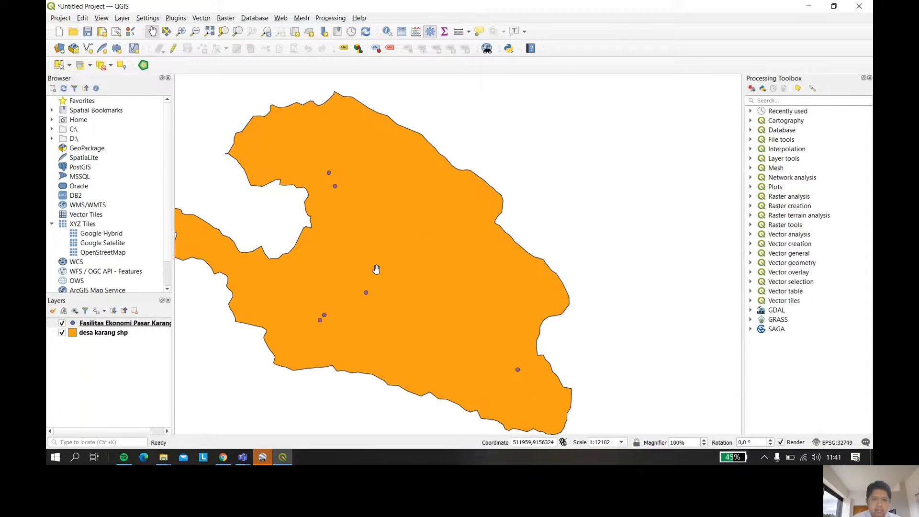
scroll(376, 266, down, 1)
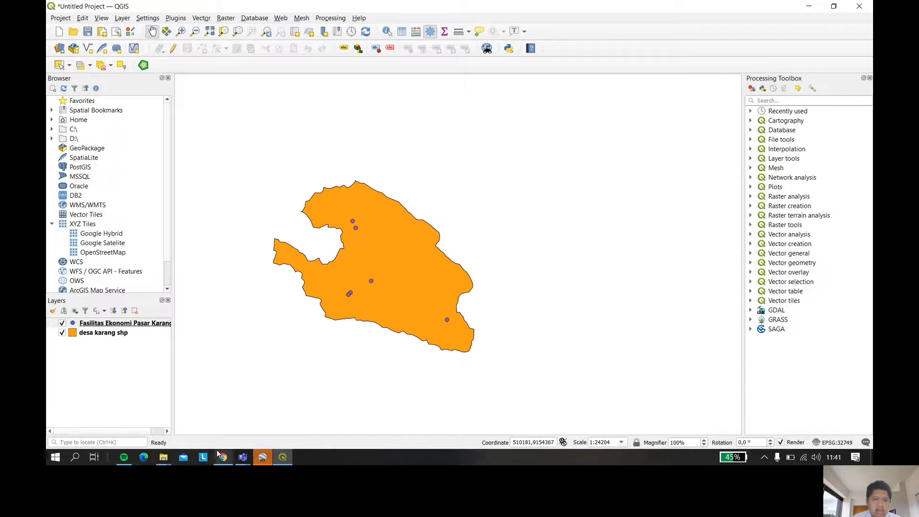
- Add the Fasilitas Kesehatan, Fasilitas Pendidikan and Fasilitas Peribadatan KMZ files from the fasilitas folder to the QGIS map
mouse_move(216, 453)
mouse_move(167, 455)
click(139, 429)
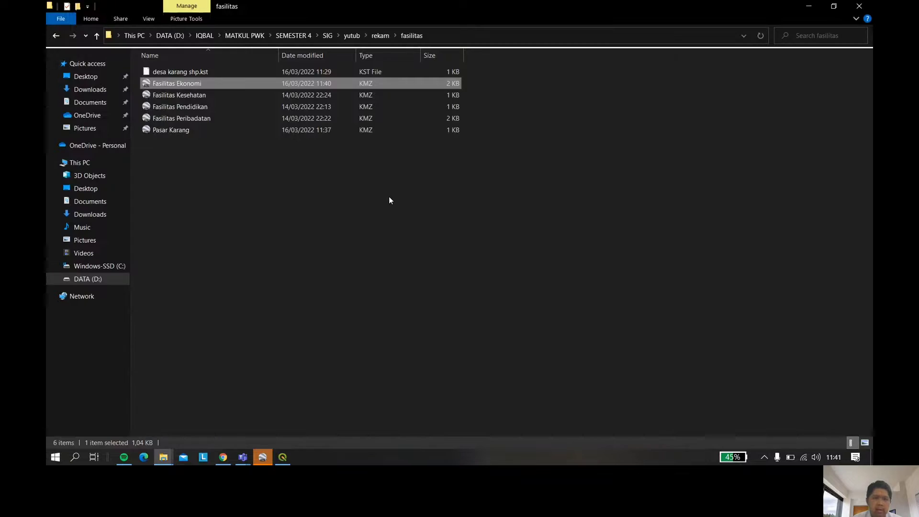
click(414, 119)
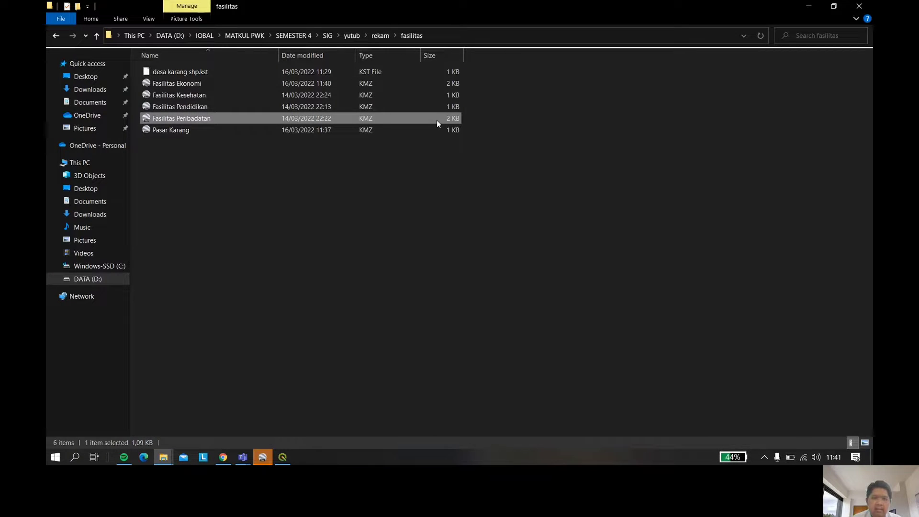
ctrl+click(427, 95)
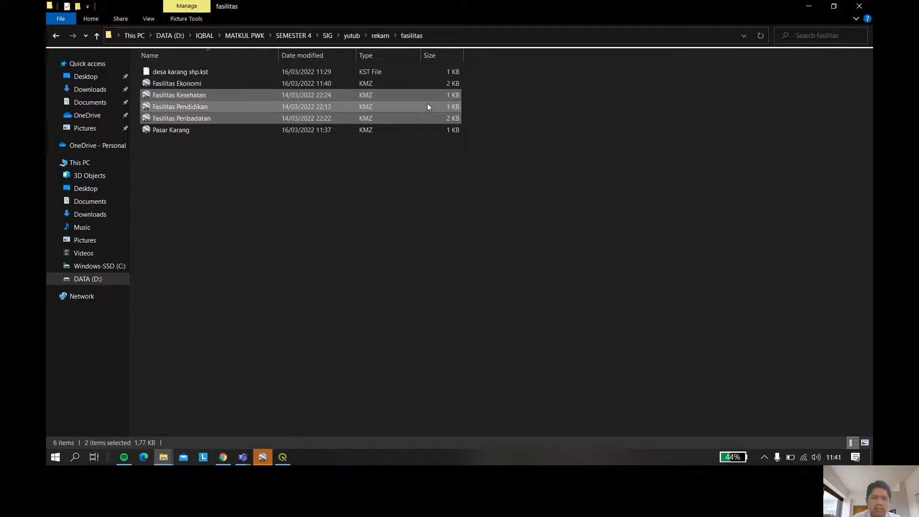
mouse_move(438, 110)
mouse_down()
mouse_move(344, 390)
mouse_move(306, 455)
mouse_move(286, 458)
mouse_move(334, 319)
mouse_up()
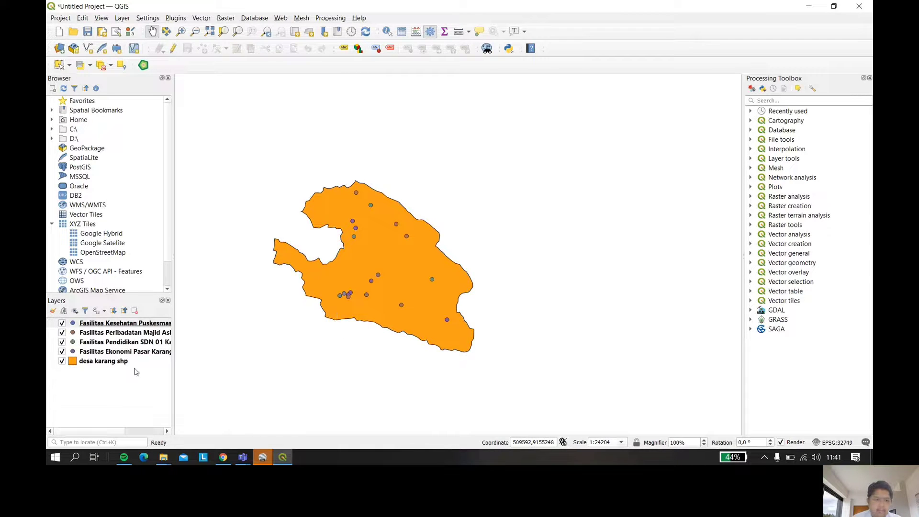
- Start exporting the Fasilitas Kesehatan layer's features as an ESRI Shapefile and open the output file browser
click(123, 326)
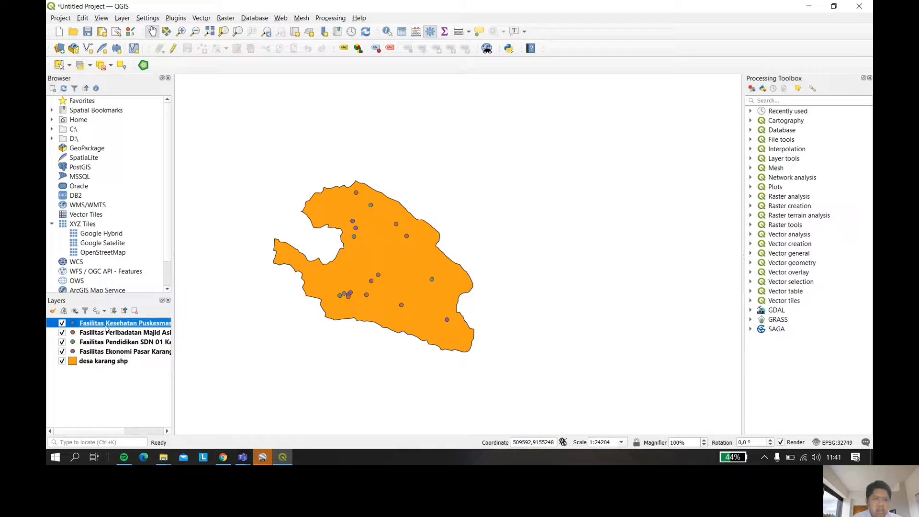
right_click(107, 328)
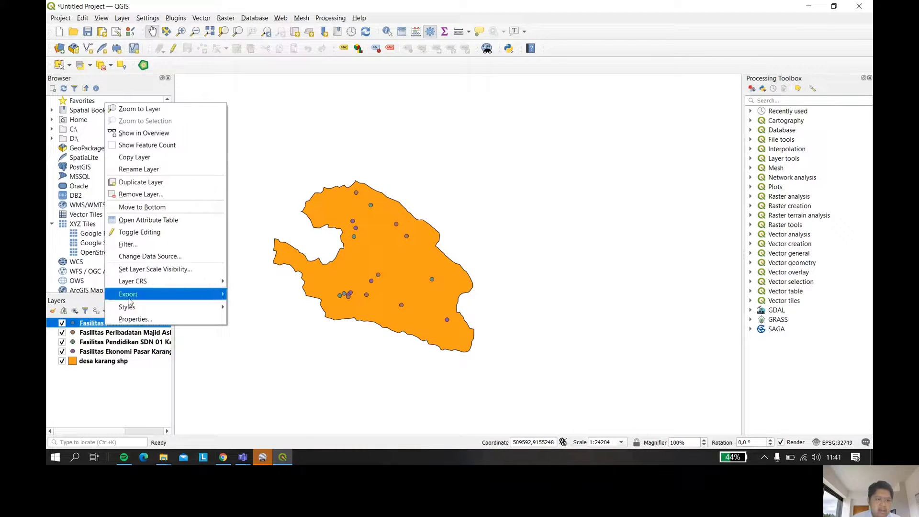
mouse_move(168, 297)
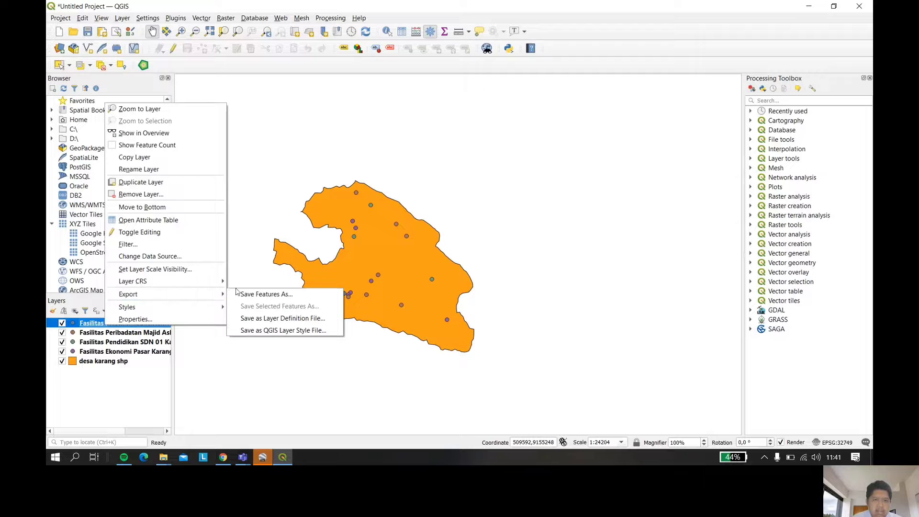
click(253, 295)
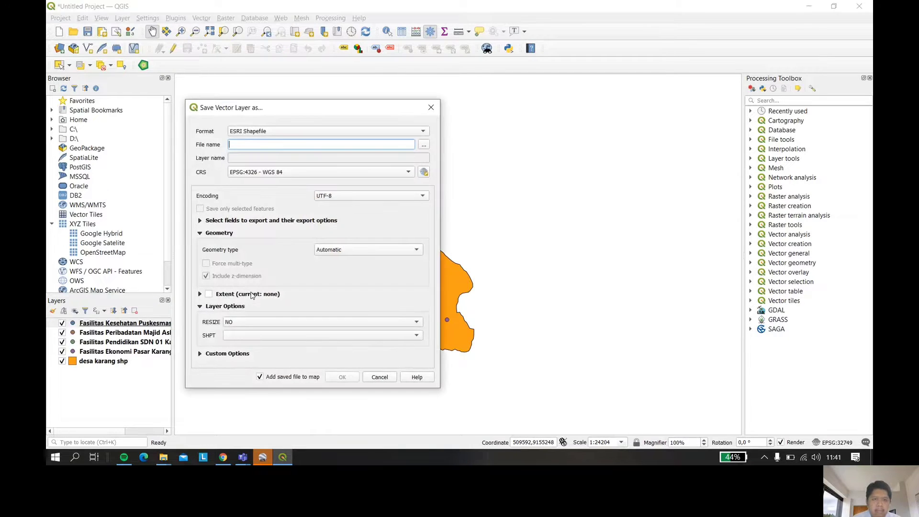
click(422, 146)
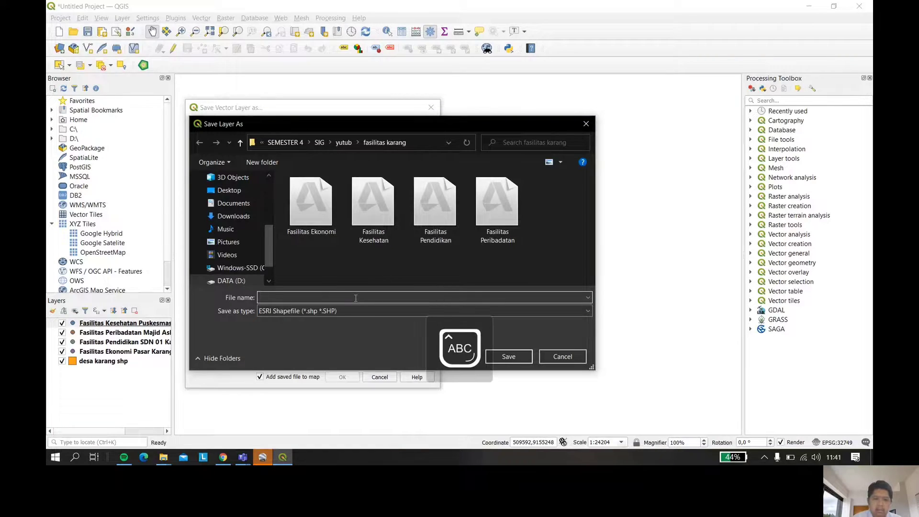
- Begin the file name with Fasilita and set the save location to SEMESTER 4 > SIG > yutub > rekam > fasilitas on drive D
text(Fasilita)
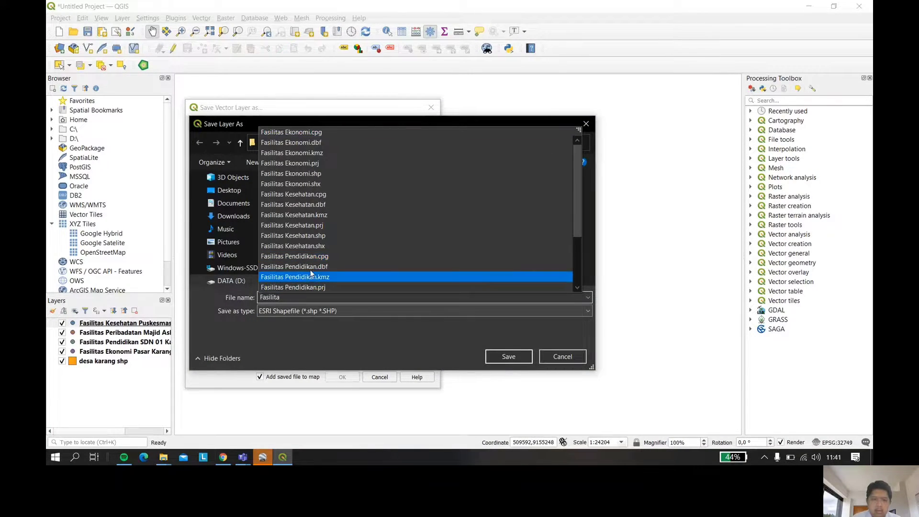
click(242, 273)
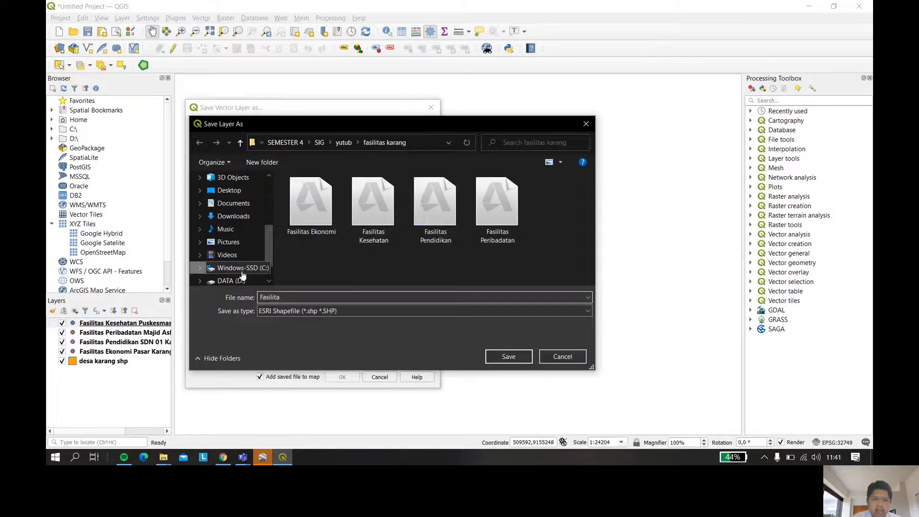
click(232, 280)
click(555, 222)
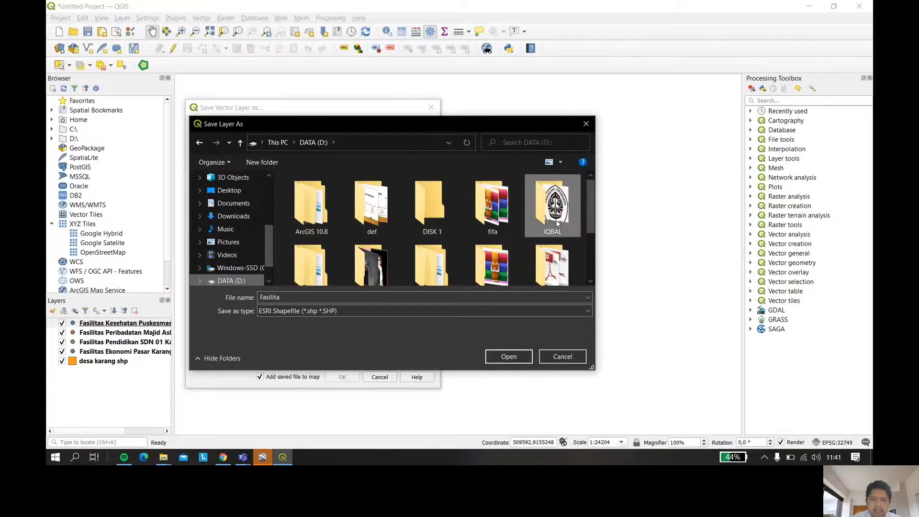
double_click(555, 222)
double_click(368, 201)
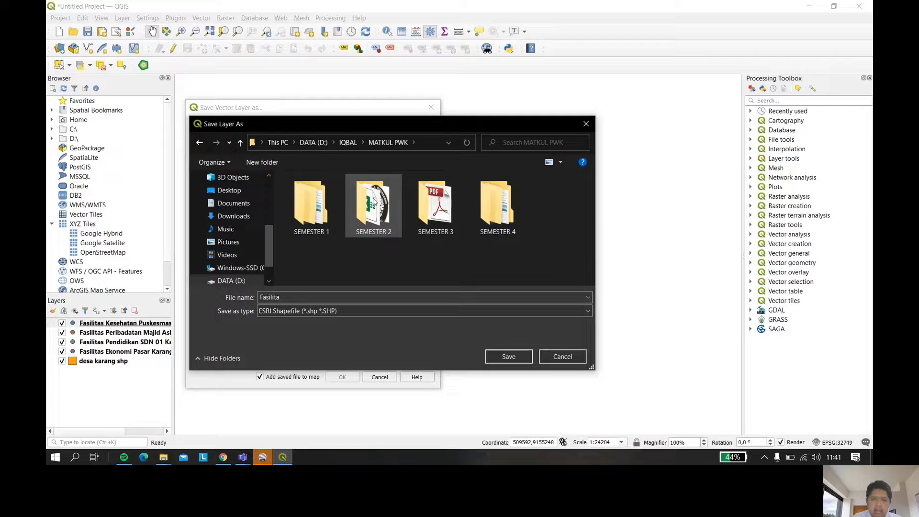
double_click(496, 206)
double_click(357, 218)
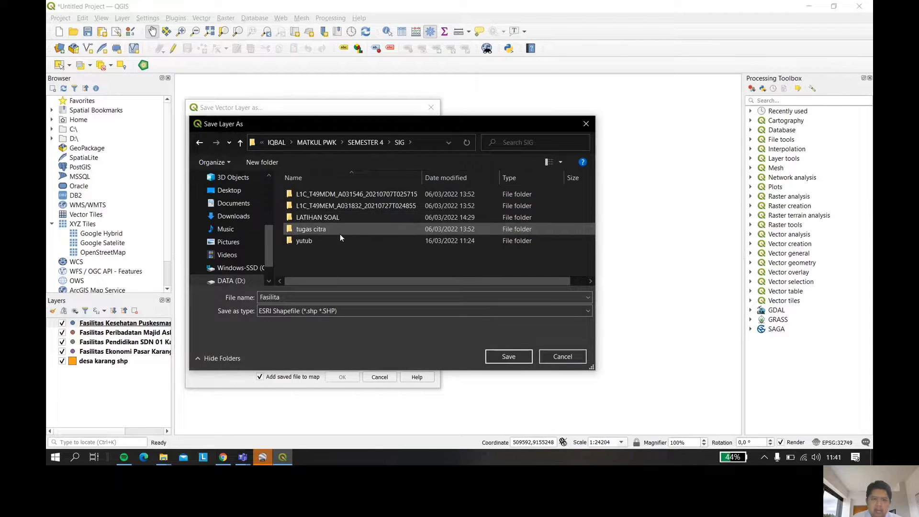
double_click(336, 240)
double_click(345, 225)
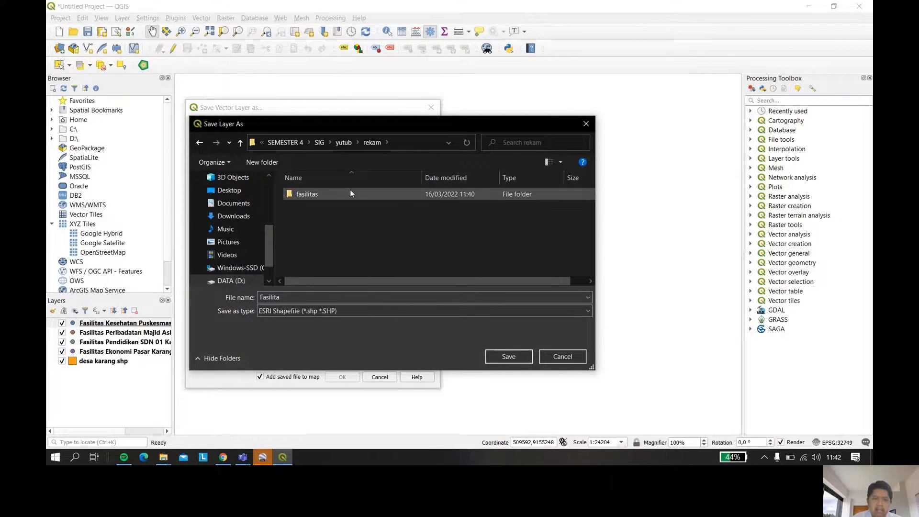
double_click(349, 194)
- Save the health layer's shapefile export as Fasilitas Kesehatan in the fasilitas folder, and hide the original Fasilitas Kesehatan Puskesmas layer
double_click(355, 293)
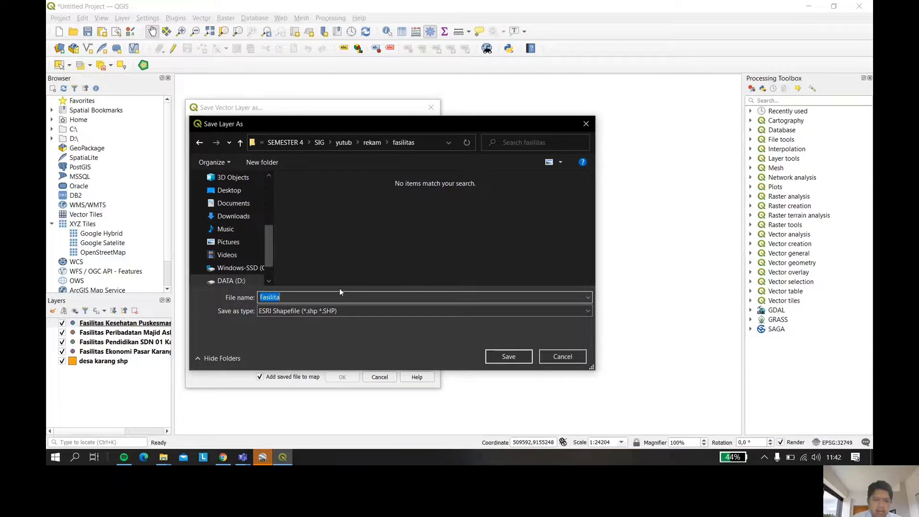
click(337, 298)
text(s)
key(Caps_Lock)
text(K)
key(Caps_Lock)
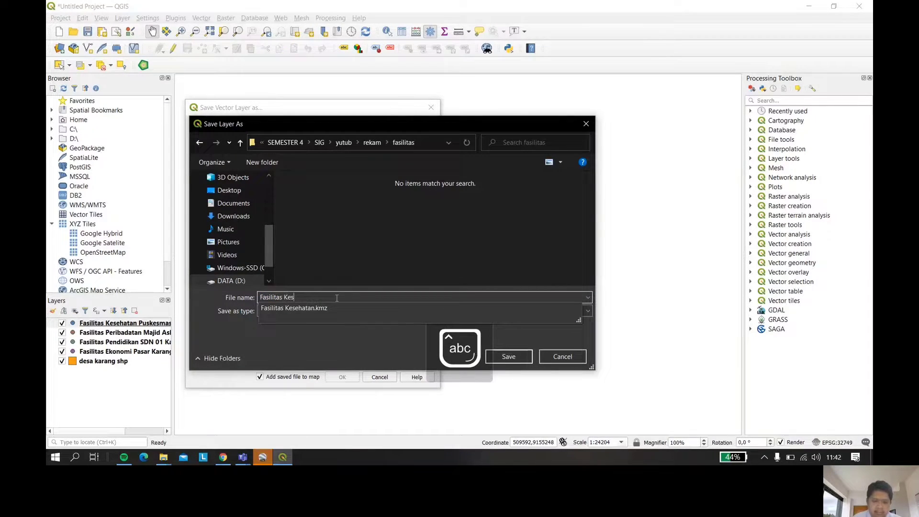
text(esehatan)
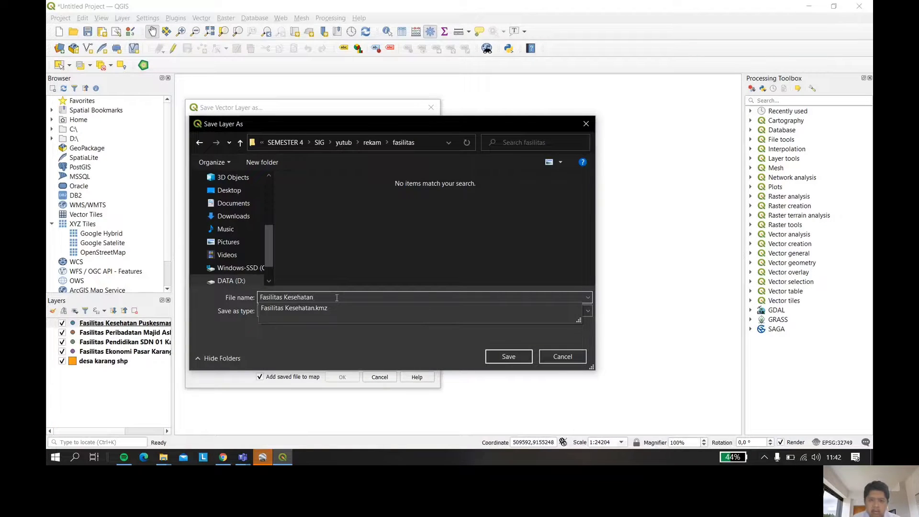
click(507, 357)
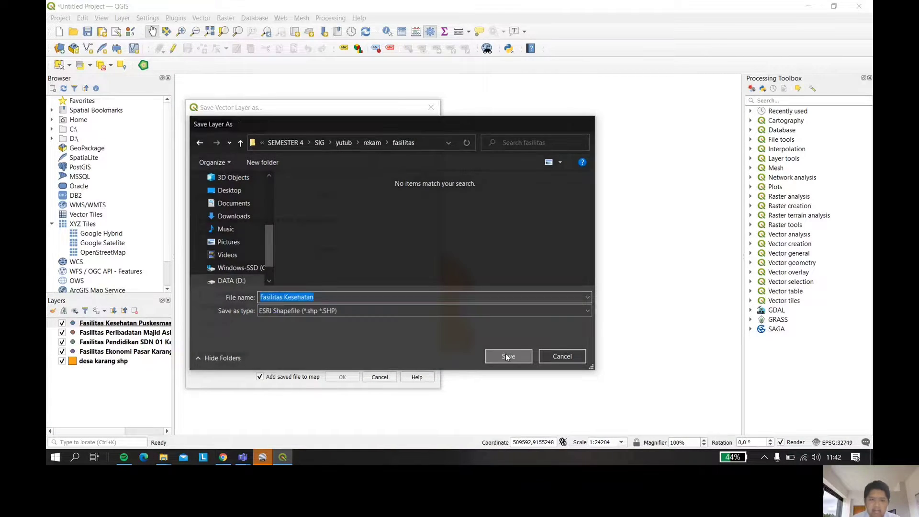
click(342, 377)
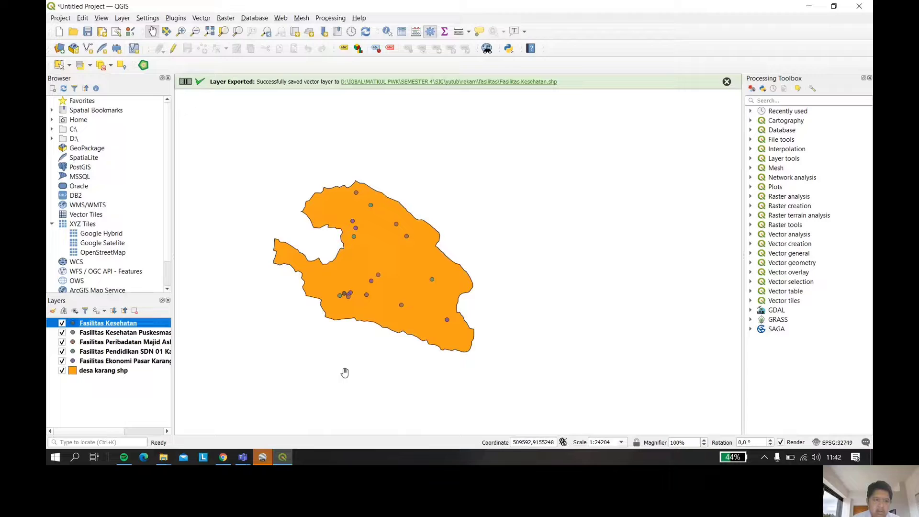
click(62, 333)
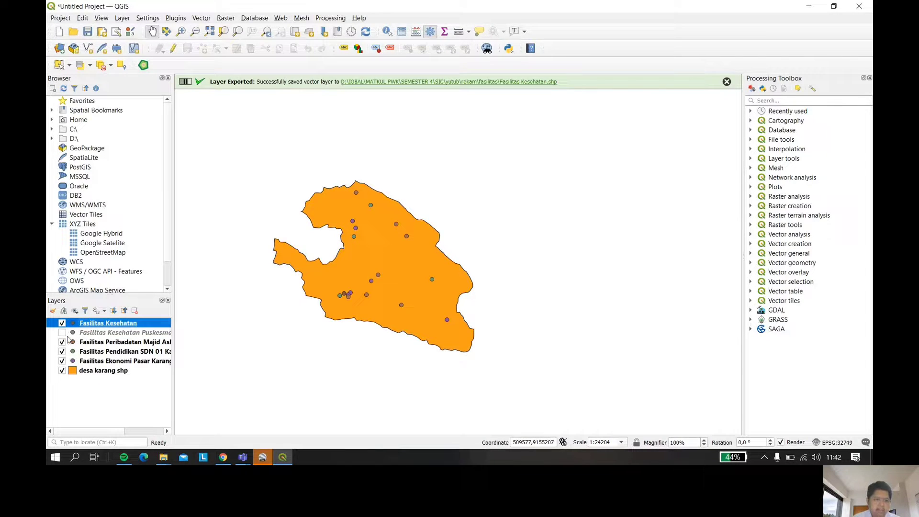
- Export the Fasilitas Peribadatan KMZ layer as an ESRI Shapefile named Fasilitas Peribadatan in the fasilitas folder, and hide the original layer
click(81, 342)
right_click(80, 344)
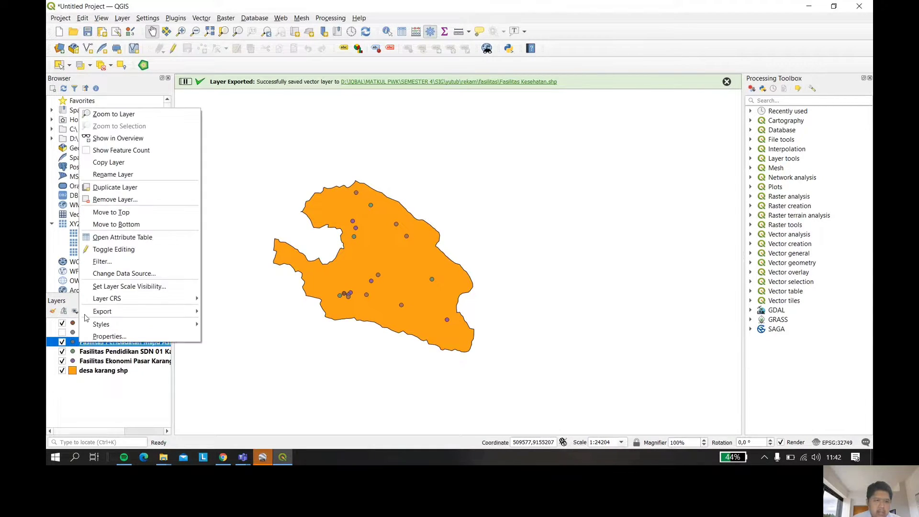
mouse_move(117, 311)
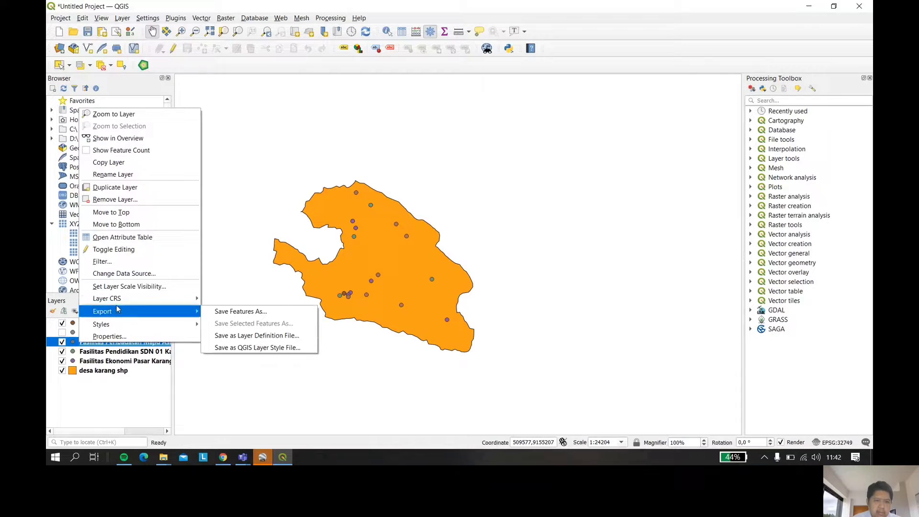
click(217, 311)
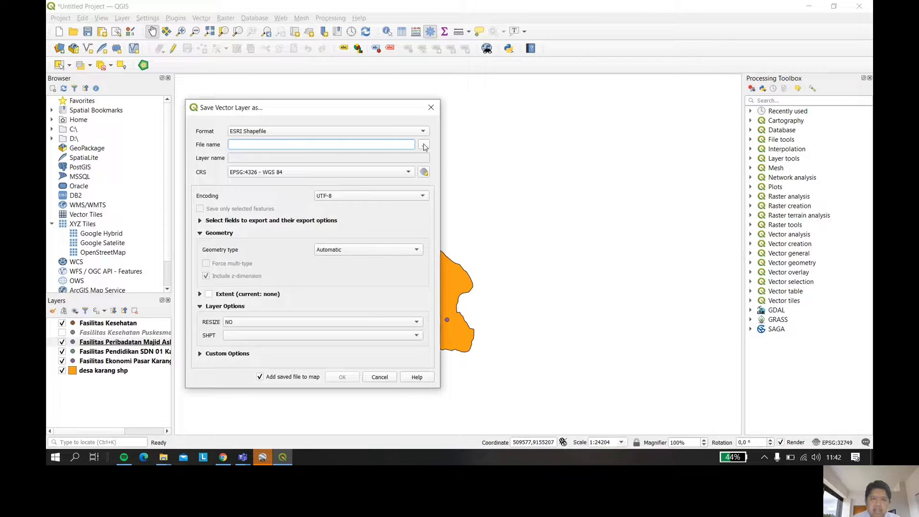
click(424, 146)
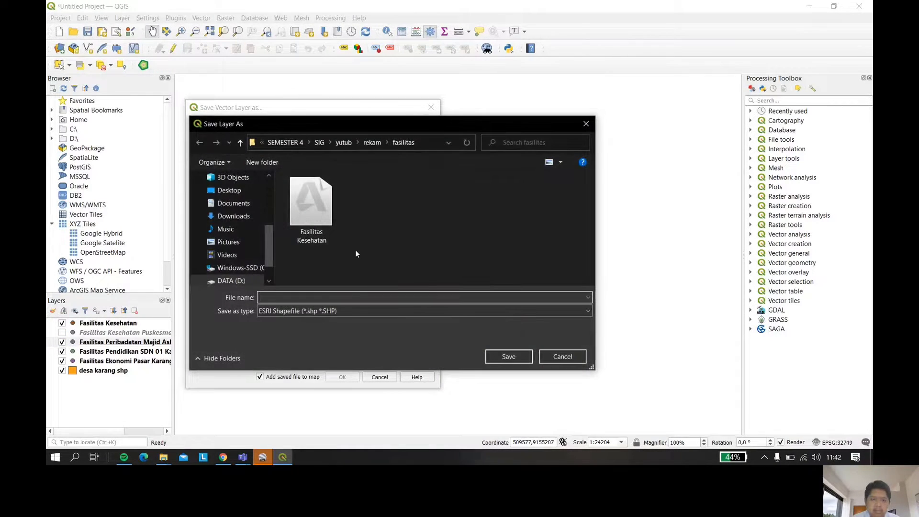
text(Fasili)
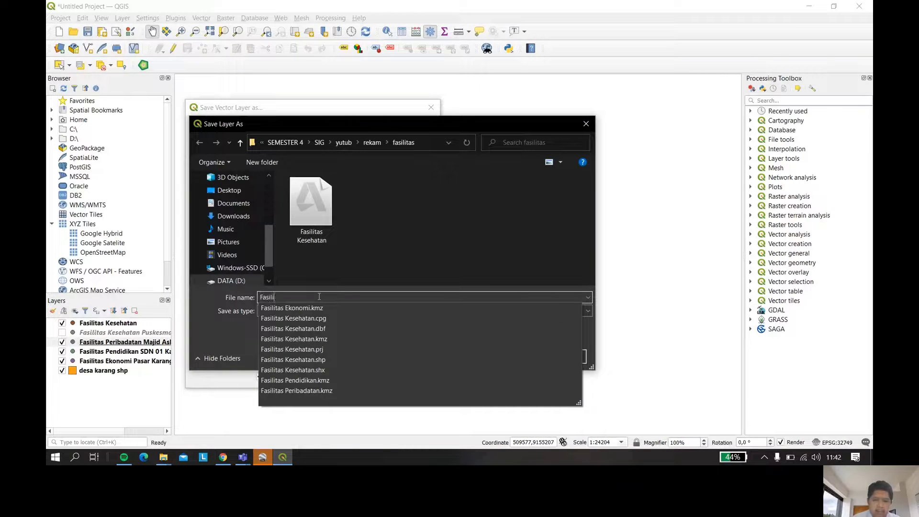
text(tas Peri)
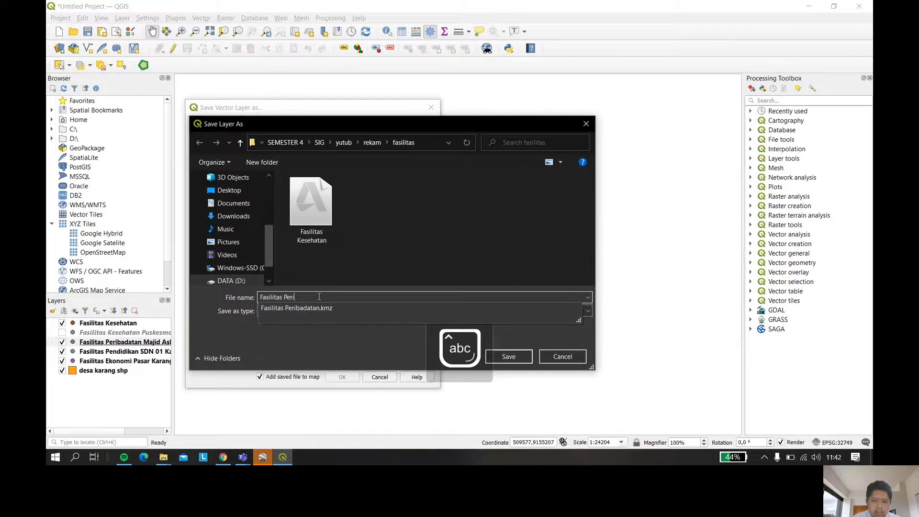
text(badata)
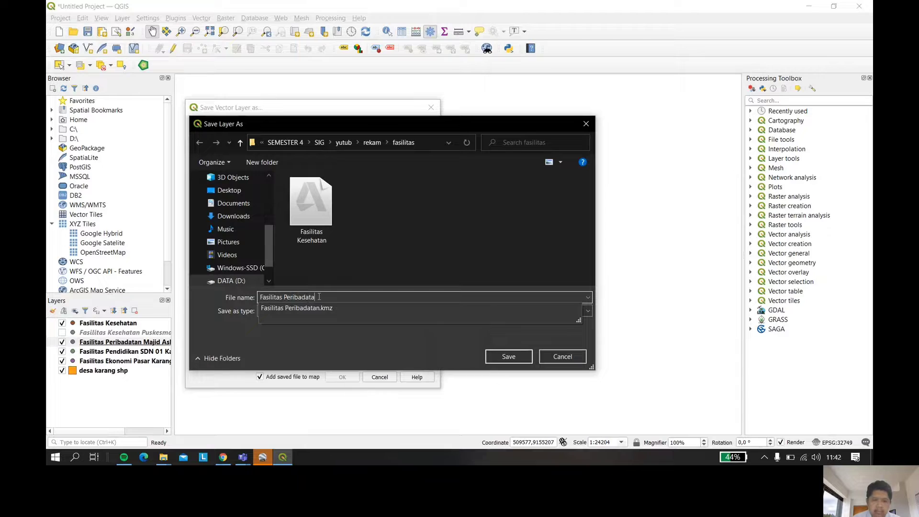
text(n)
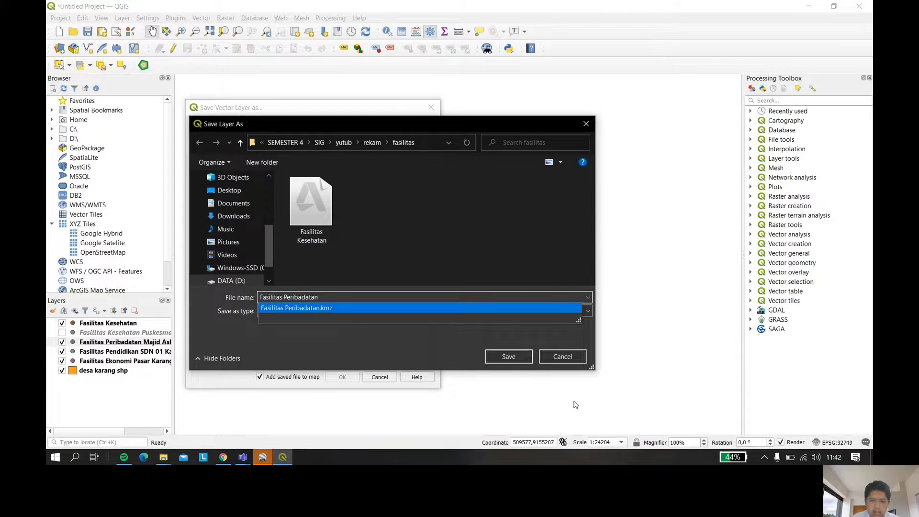
click(508, 356)
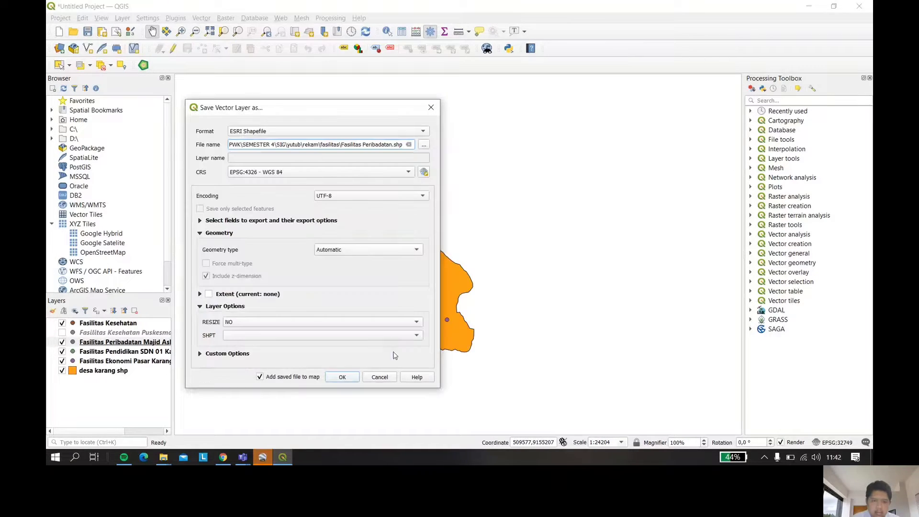
click(342, 377)
click(62, 352)
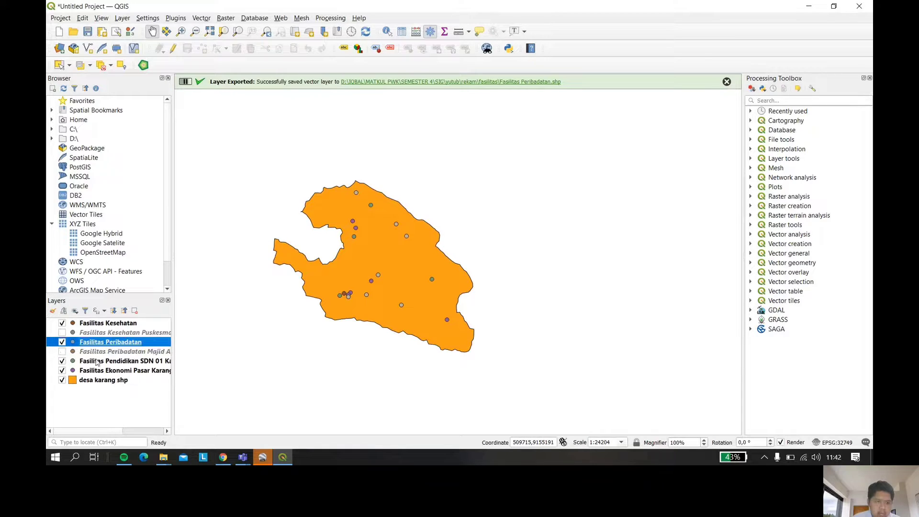
- Export the Fasilitas Pendidikan SDN 01 layer as an ESRI Shapefile named Fasilitas Pendidikan in the fasilitas folder, and hide the original layer
right_click(96, 362)
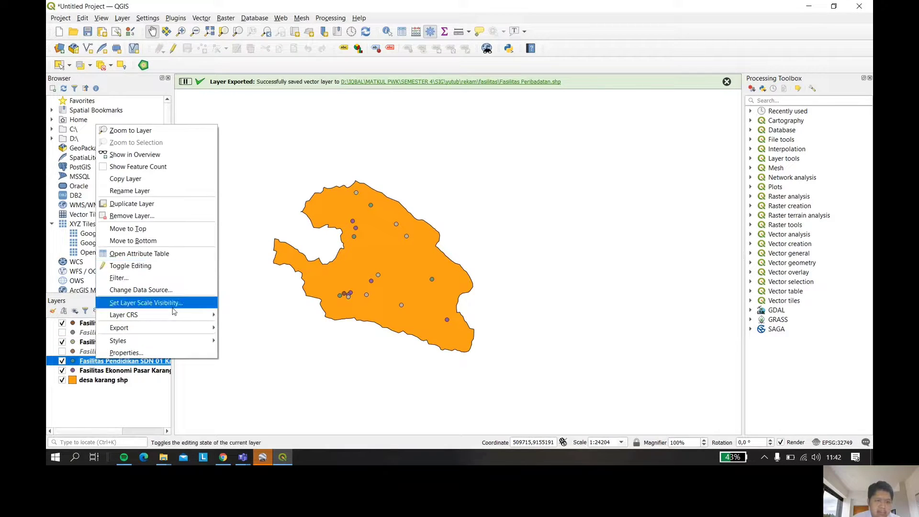
mouse_move(144, 328)
click(253, 328)
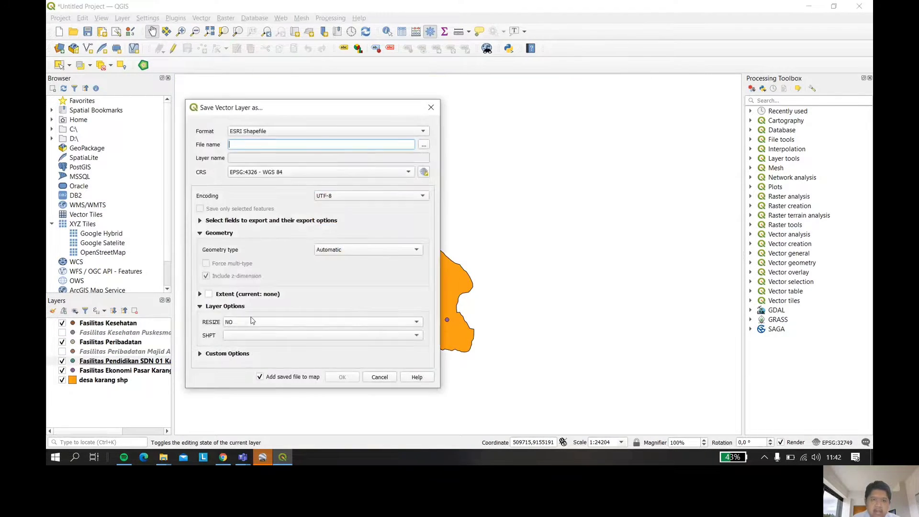
click(425, 146)
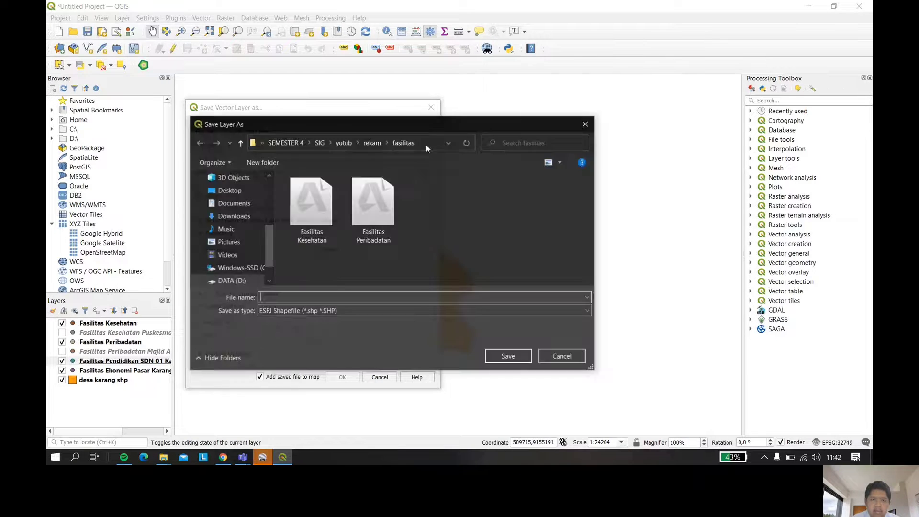
text(Fasilit)
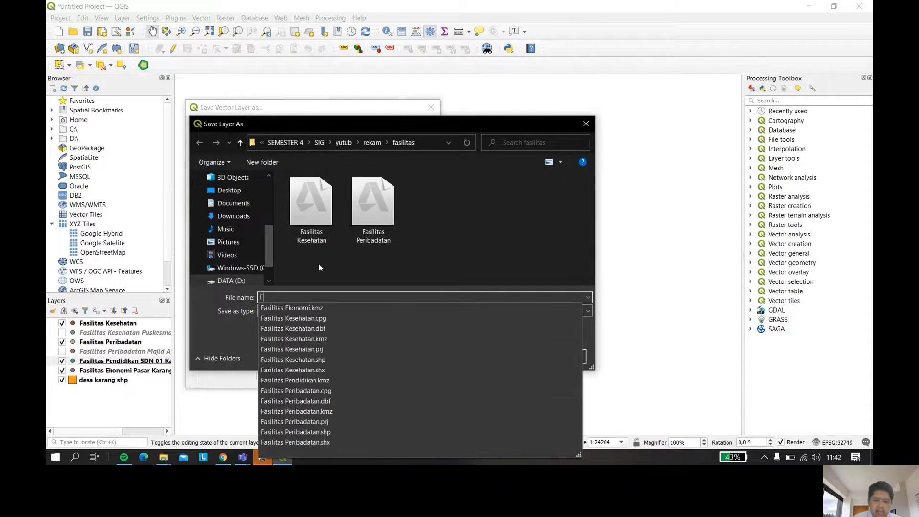
text(P)
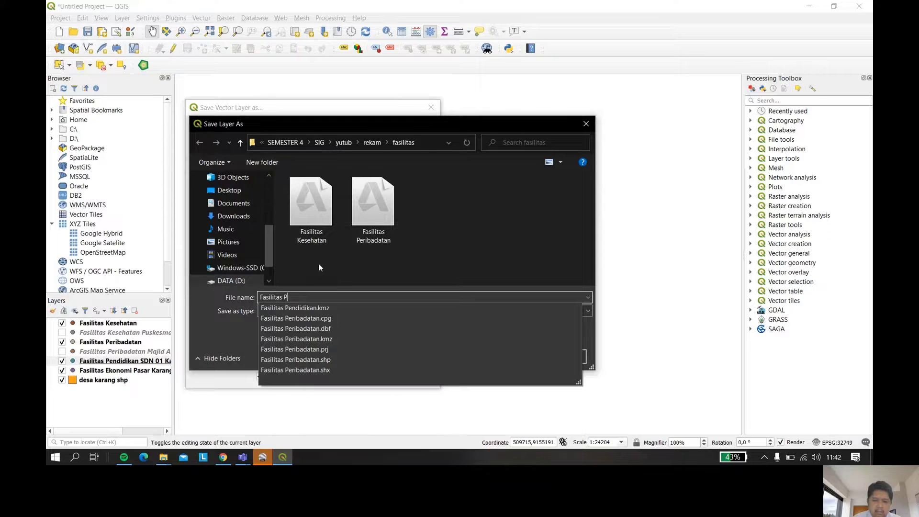
text(endidikan)
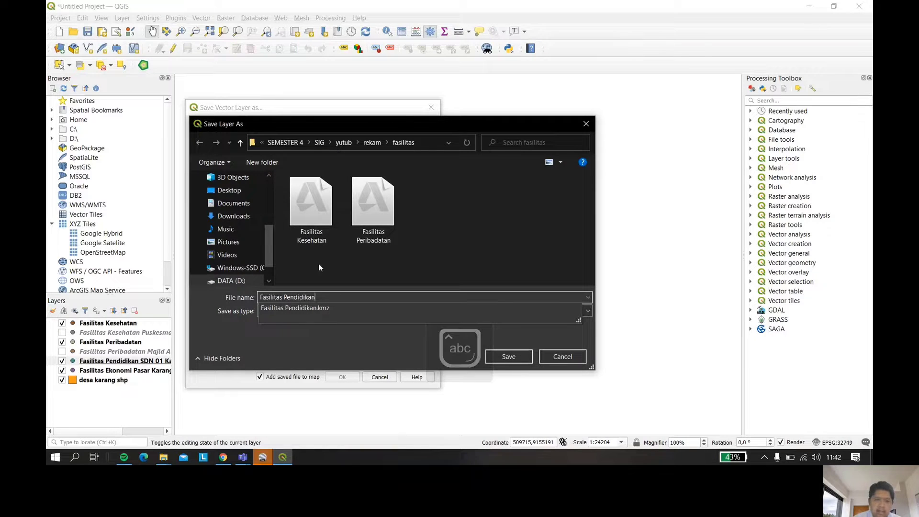
click(511, 357)
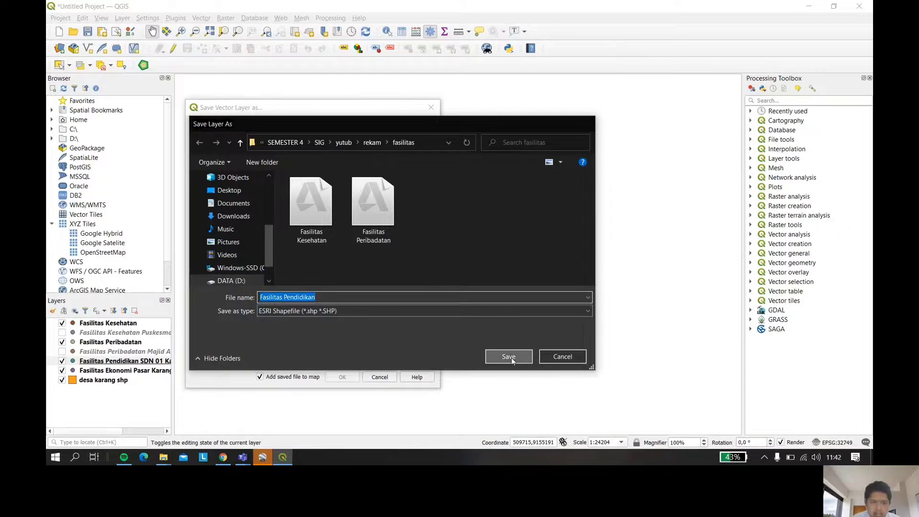
click(341, 377)
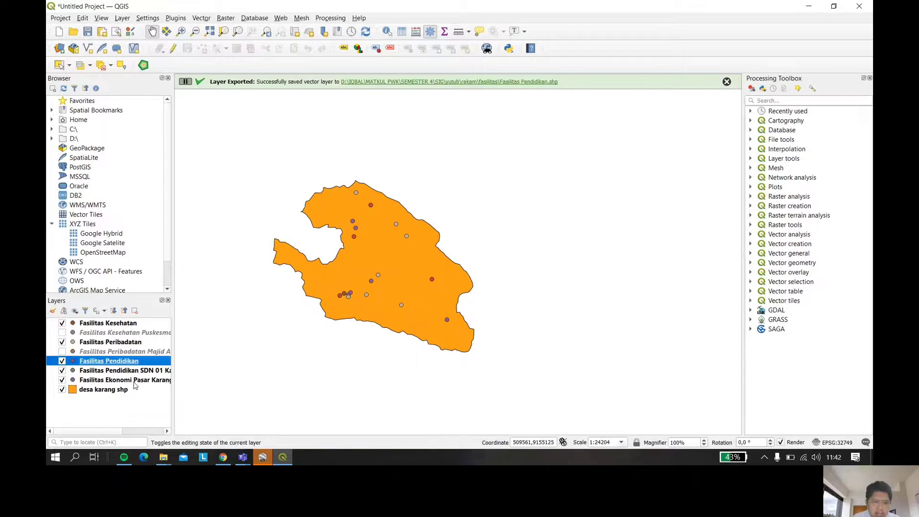
click(61, 370)
- Export the Fasilitas Ekonomi Pasar Karang layer as an ESRI Shapefile named Fasilitas Ekonomi in the fasilitas folder, and hide the original layer
right_click(90, 380)
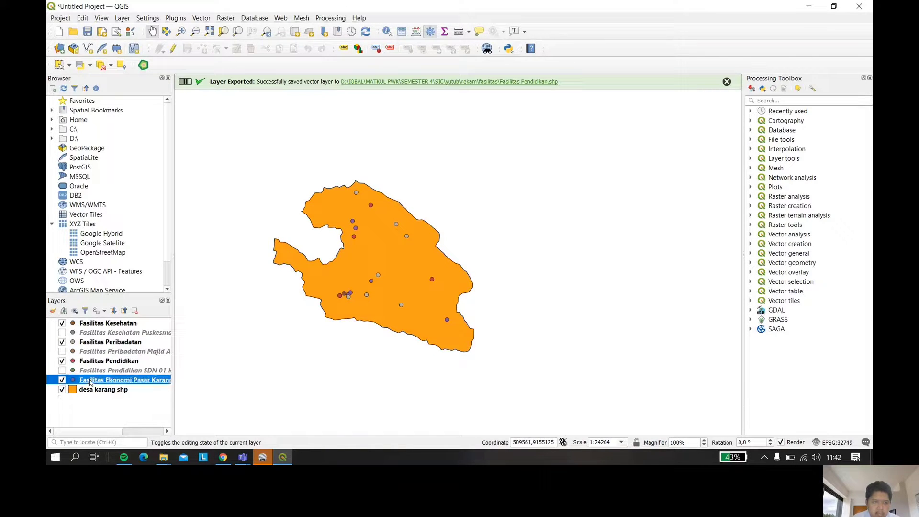
mouse_move(148, 367)
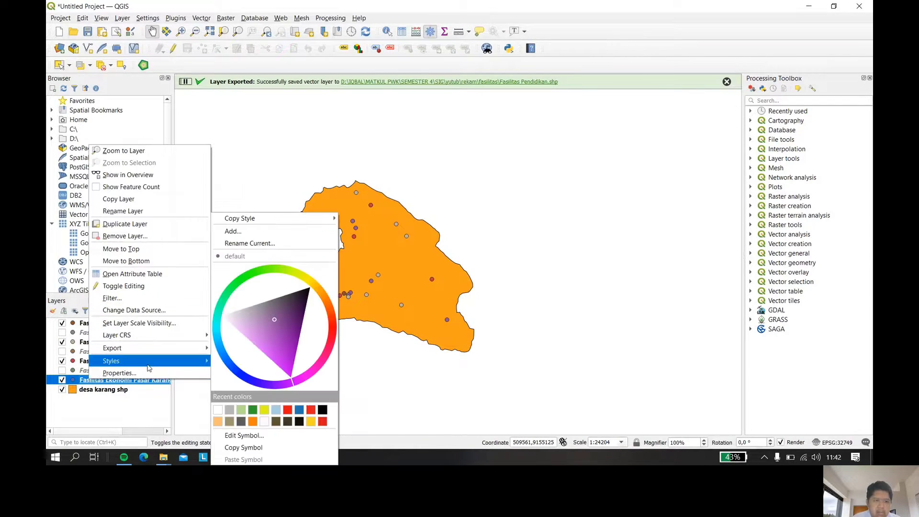
click(221, 348)
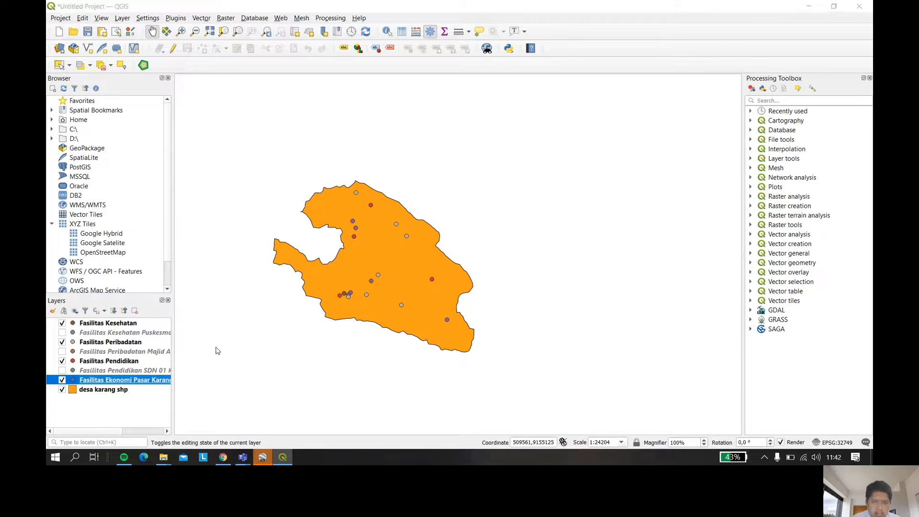
click(425, 144)
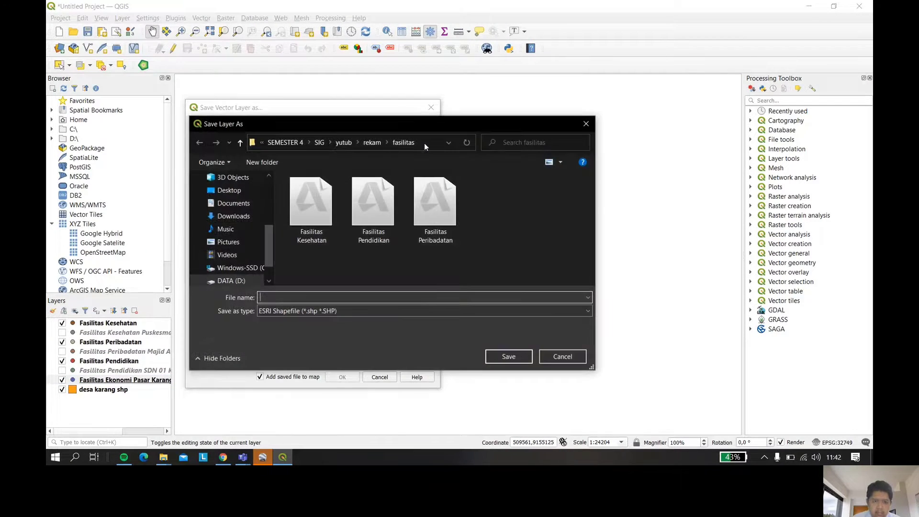
text(Fasilit)
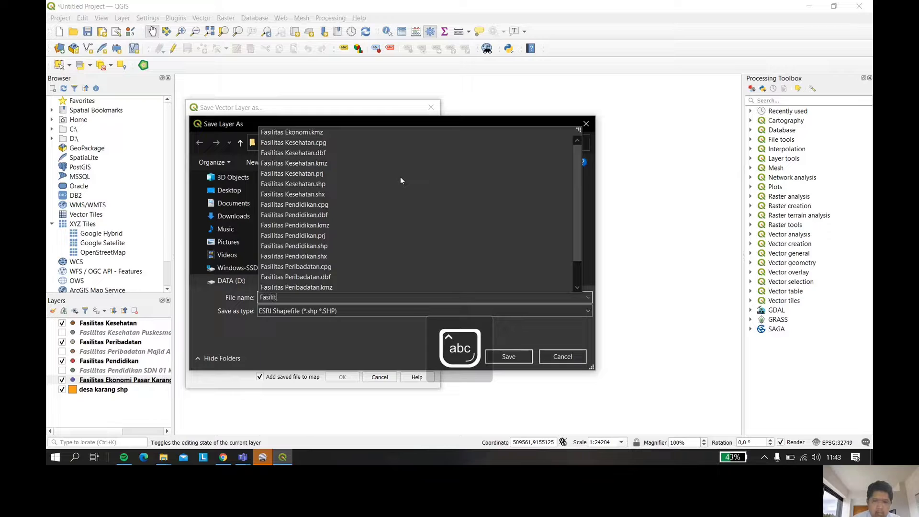
text(as Ekonomi)
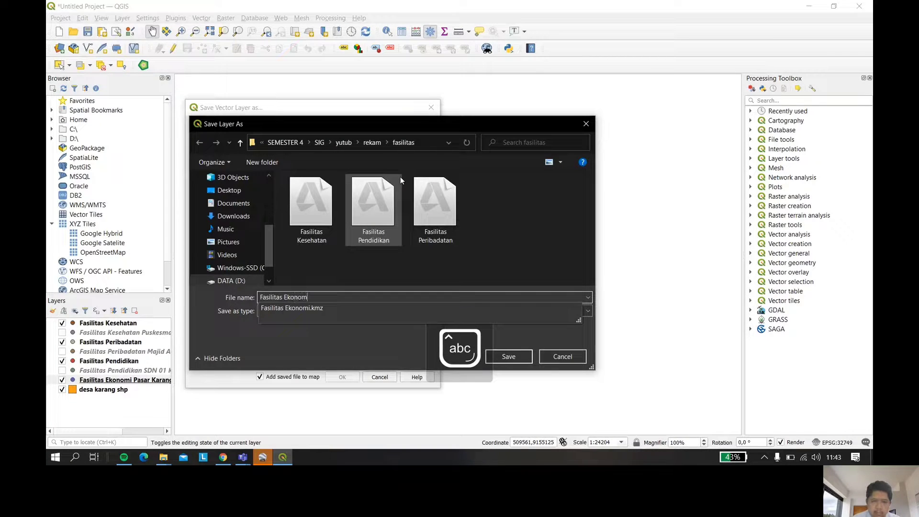
click(499, 361)
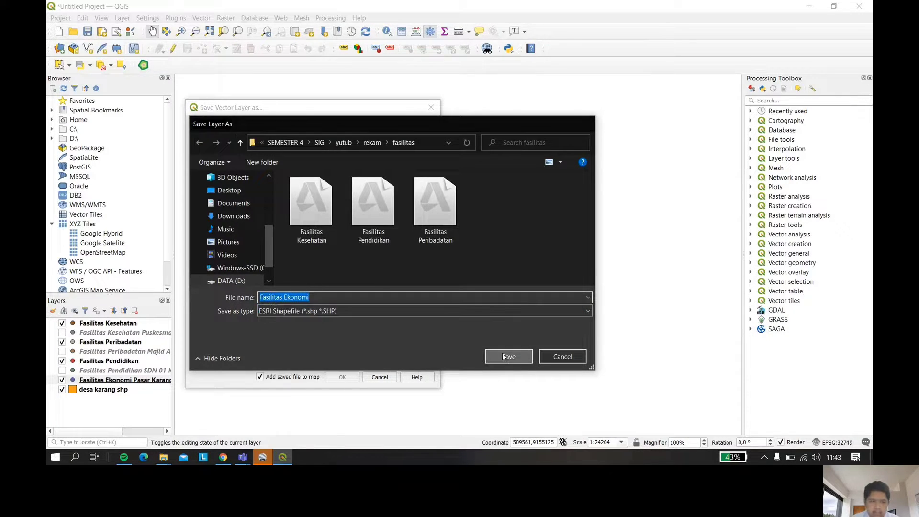
click(331, 379)
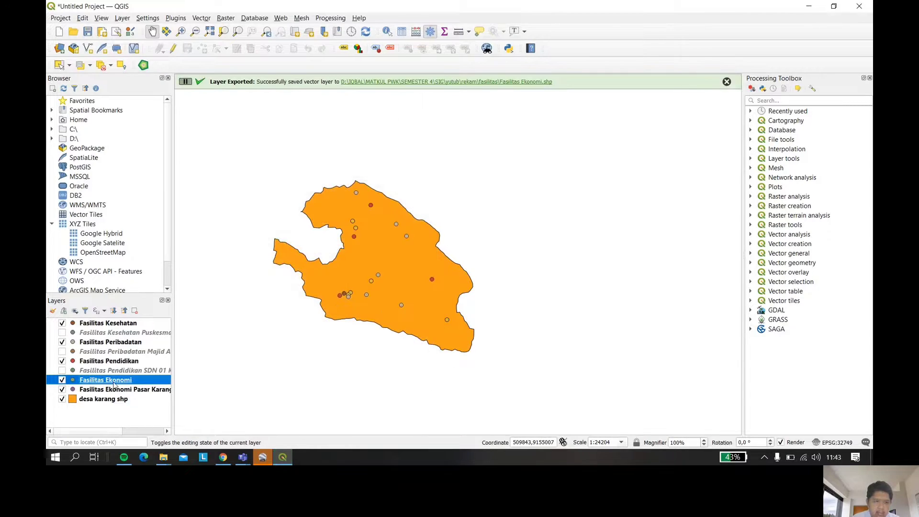
click(63, 389)
- Remove the original Fasilitas Ekonomi Pasar Karang KMZ layer from the project
click(87, 391)
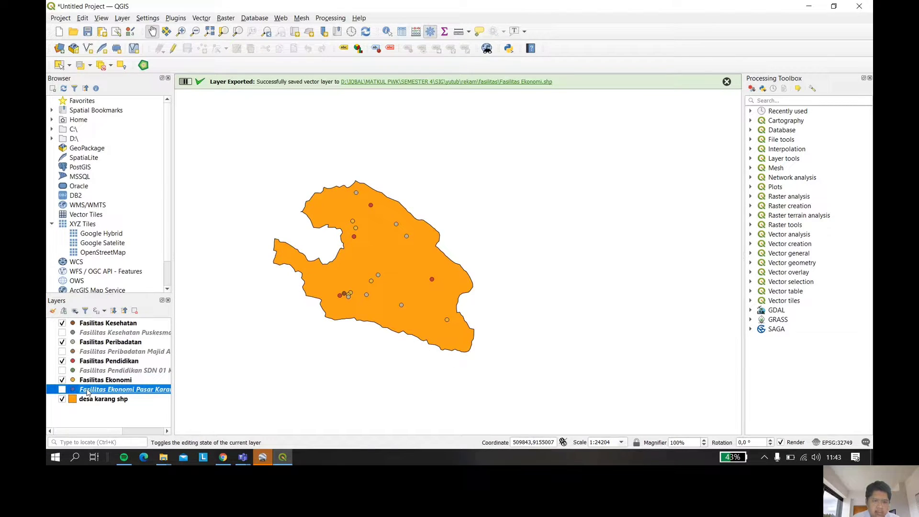
right_click(88, 392)
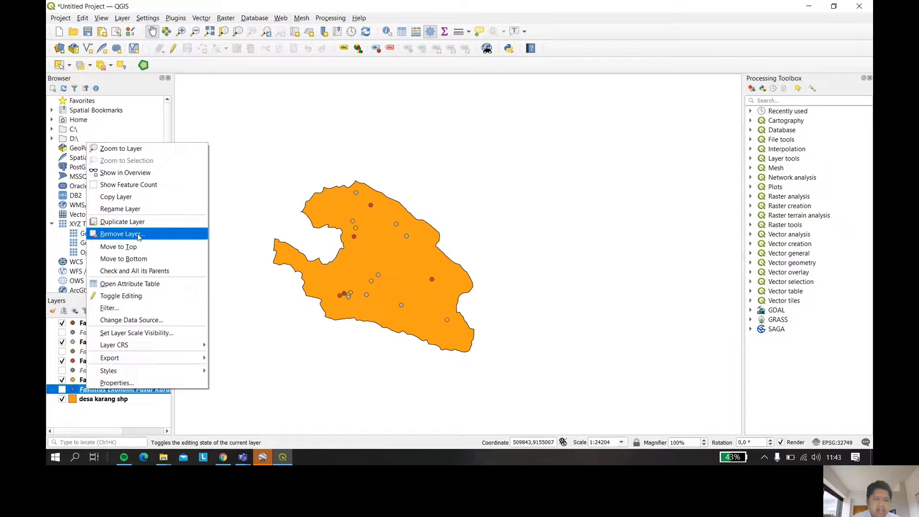
click(138, 234)
click(444, 242)
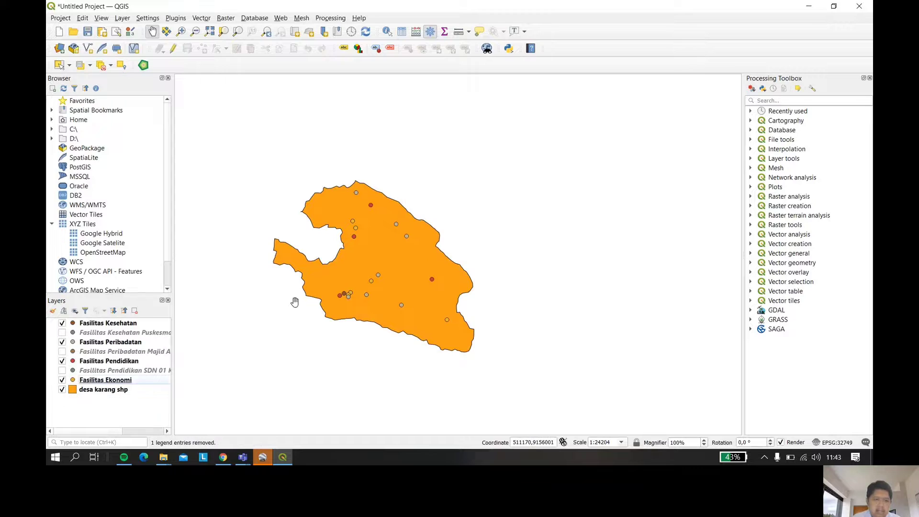
- Remove the original Fasilitas Pendidikan SDN 01 KMZ layer from the project
click(109, 371)
right_click(109, 370)
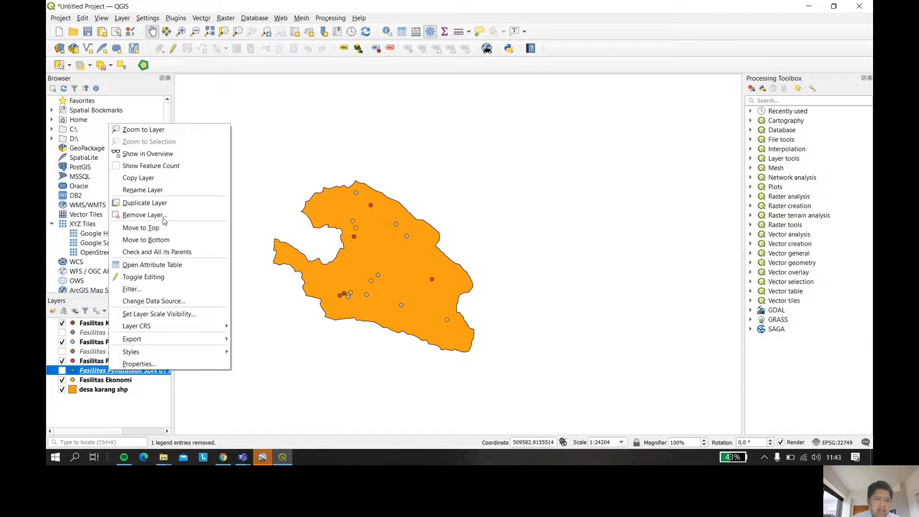
click(144, 214)
click(458, 242)
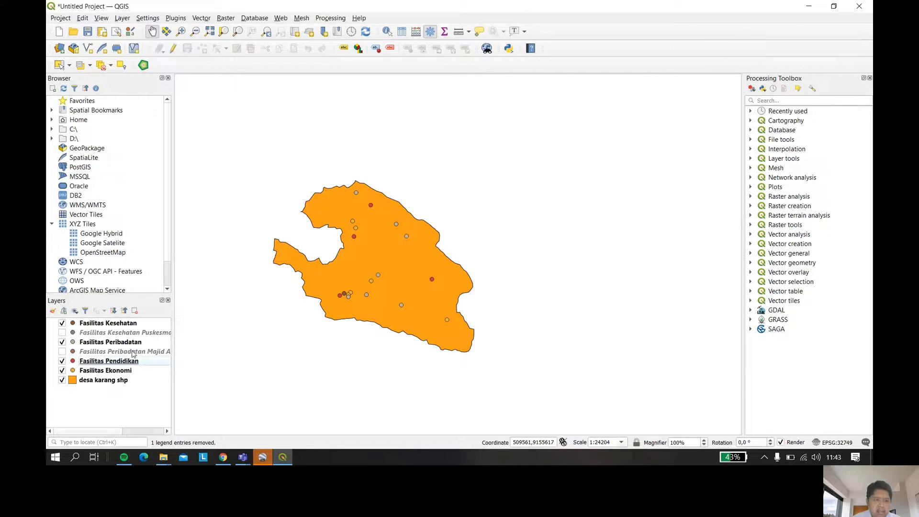
- Remove the original Fasilitas Peribadatan KMZ layer from the project
click(133, 353)
right_click(133, 352)
click(212, 196)
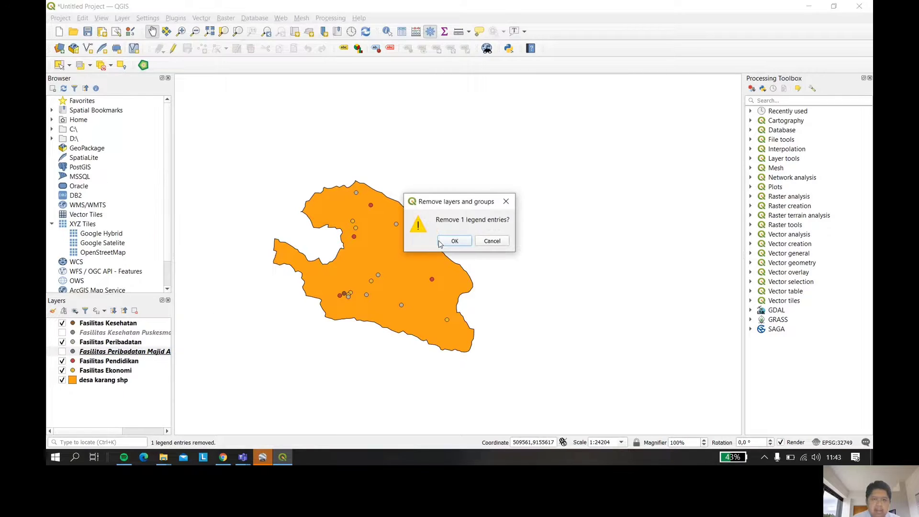
click(442, 243)
- Remove the original Fasilitas Kesehatan KMZ layer from the project
right_click(127, 333)
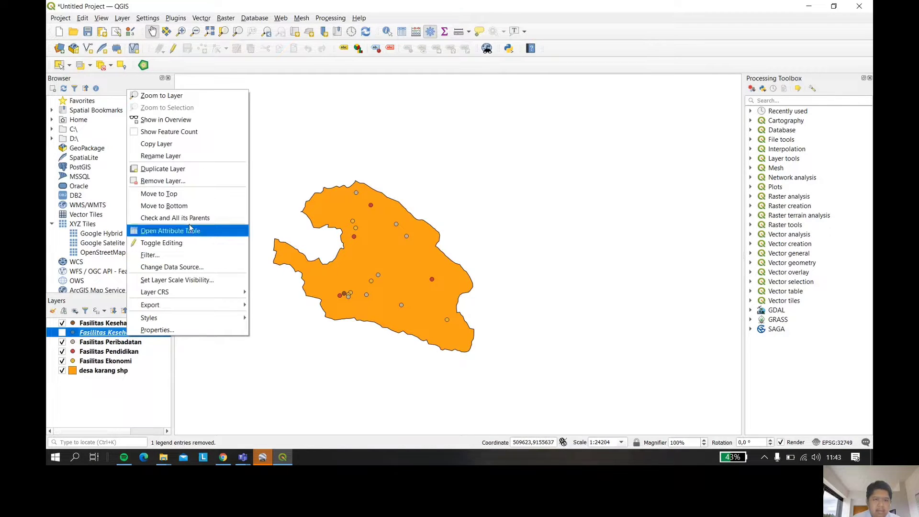
click(189, 180)
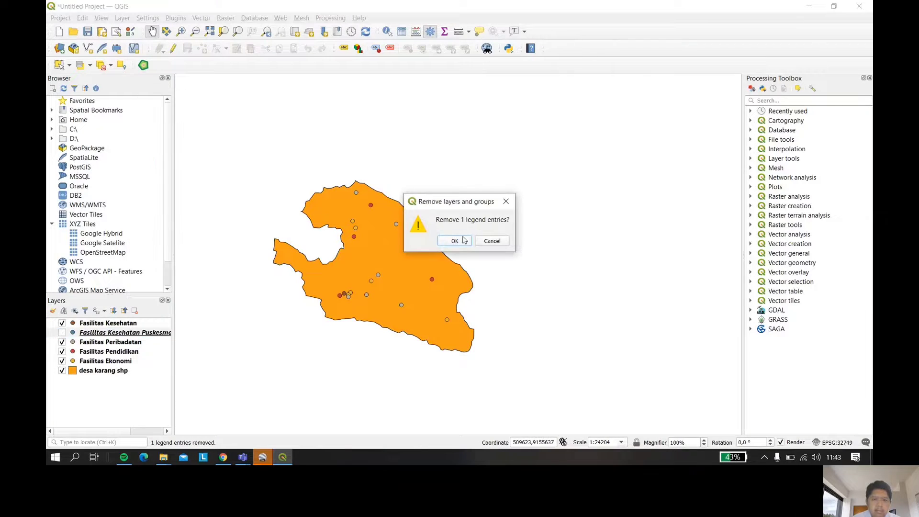
click(456, 245)
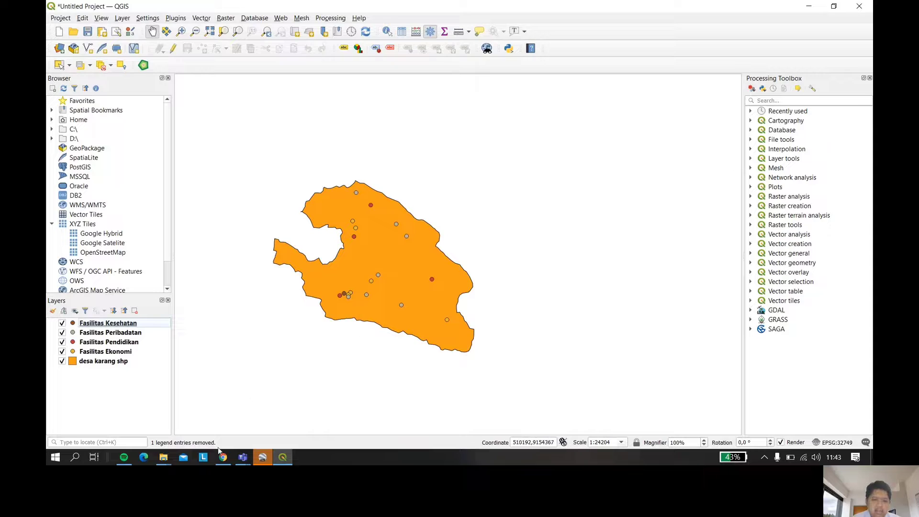
- Add the JALAN_LN_25K road shapefile from the shp folder inside yutub to the QGIS project
click(163, 457)
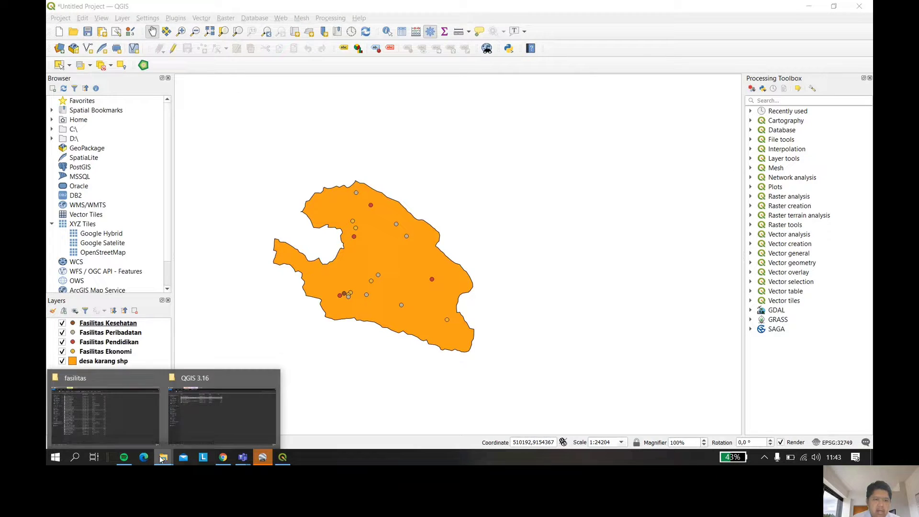
click(132, 417)
click(372, 40)
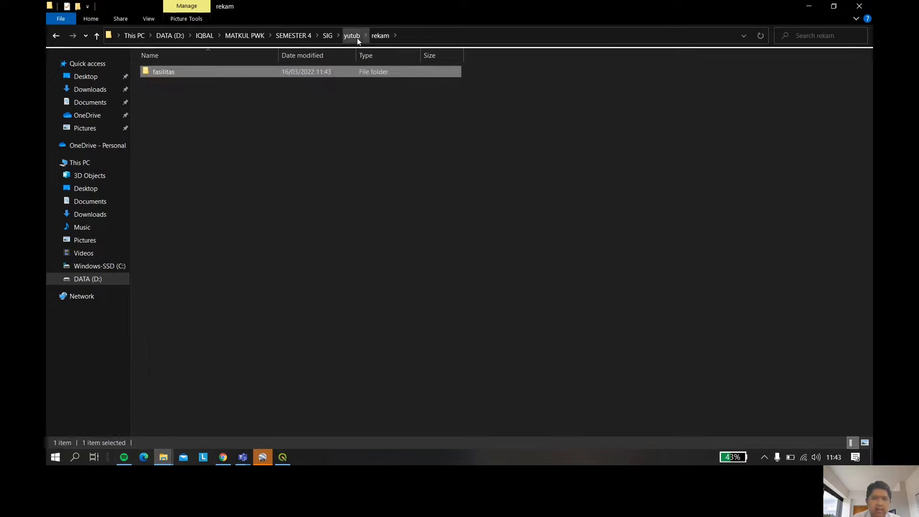
click(348, 36)
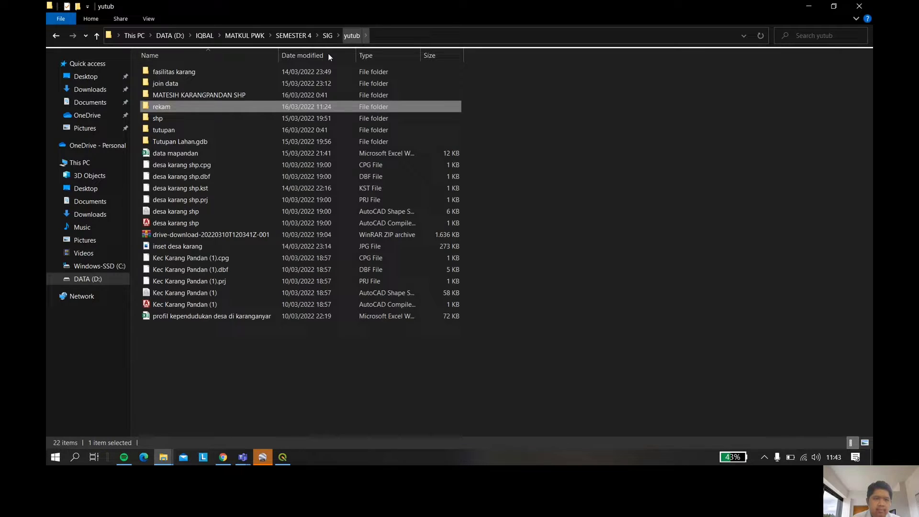
double_click(254, 119)
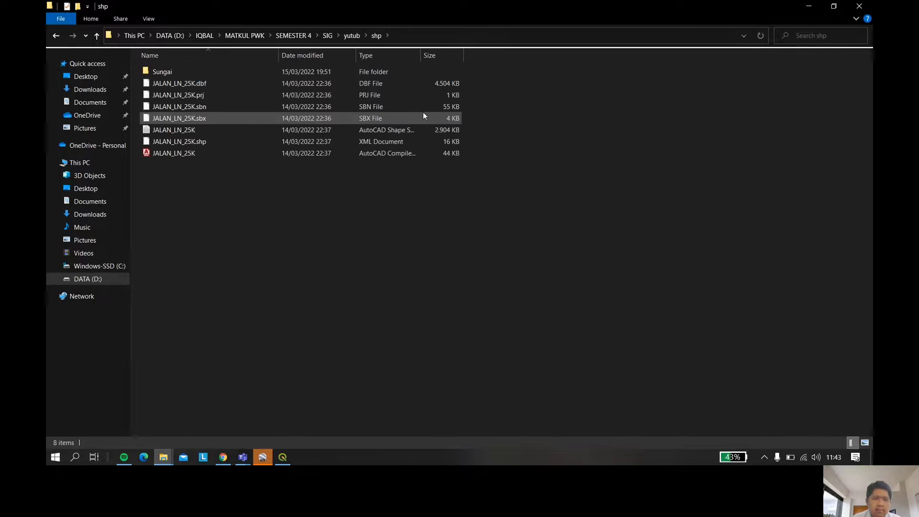
click(444, 73)
drag(450, 82, 354, 306)
- Add the sungai_jawa_tengah_25k river data from the Sungai subfolder of shp to the QGIS project
mouse_move(163, 457)
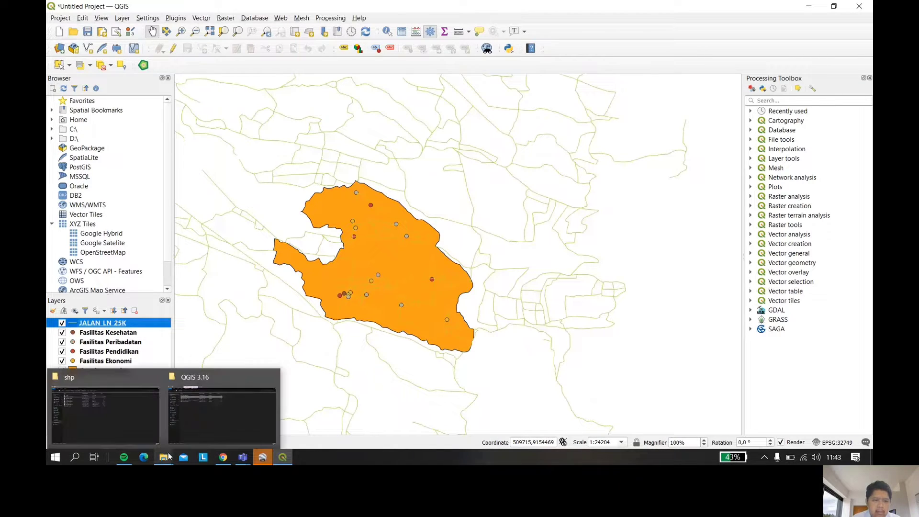
click(138, 368)
double_click(234, 71)
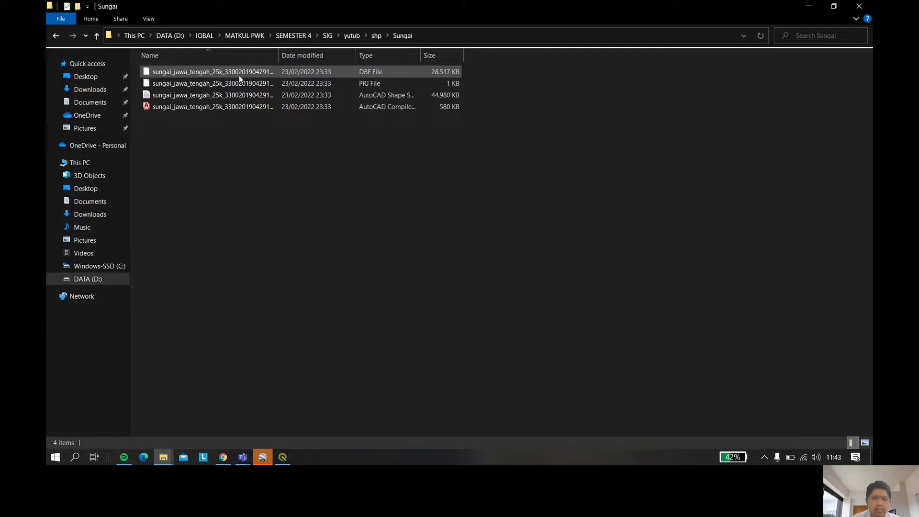
click(433, 71)
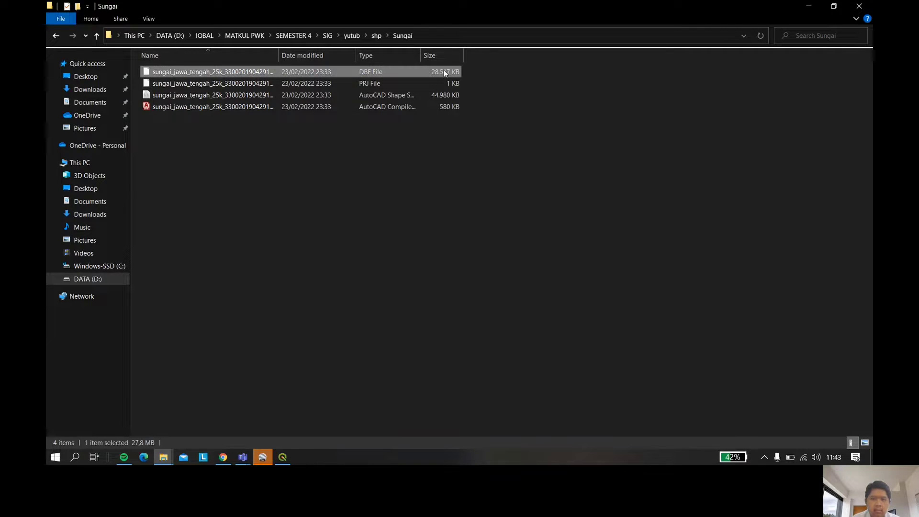
drag(444, 71, 348, 301)
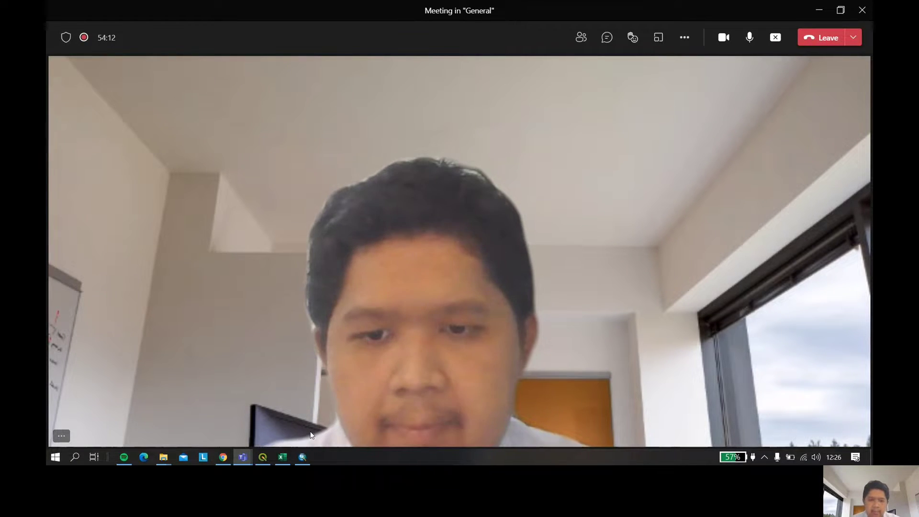
- Switch to the data mapandan FIXXX BANGET workbook in Excel and examine the Kepadatan and Indeks miskin columns
mouse_move(282, 456)
click(289, 430)
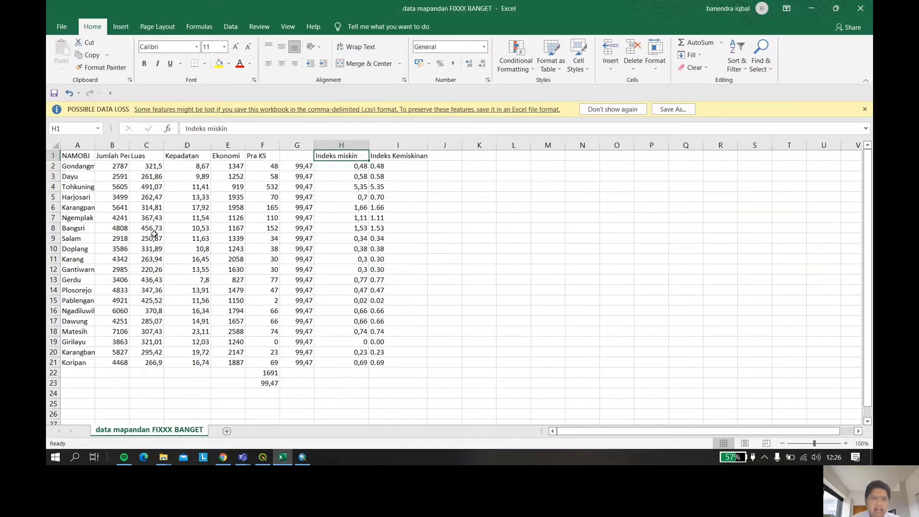
click(196, 159)
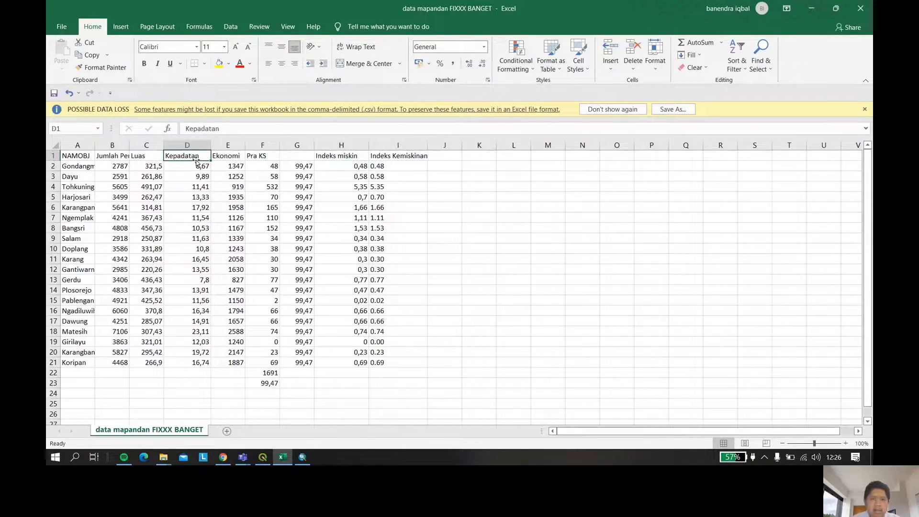
click(333, 159)
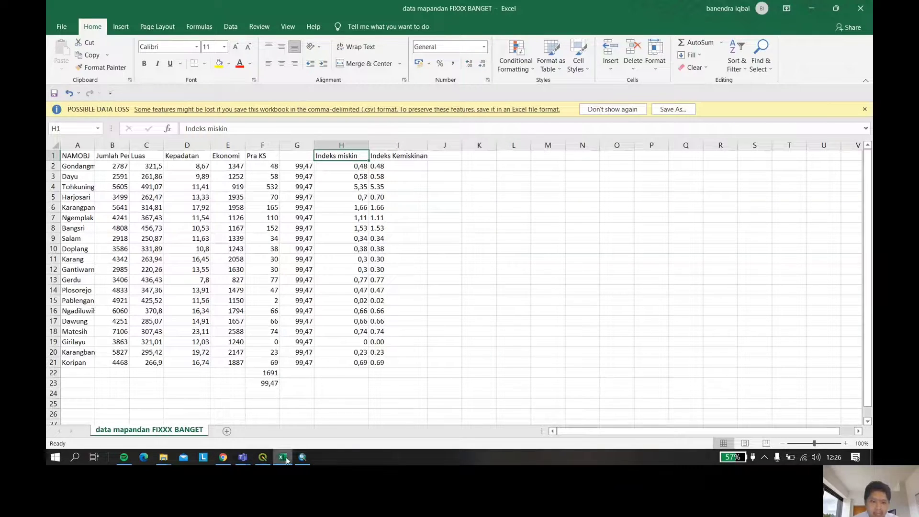
- Switch to ArcMap and start an attribute table join on the MATESIH KARANGPANDAN layer, using NAMOBJ as its join field
mouse_move(308, 459)
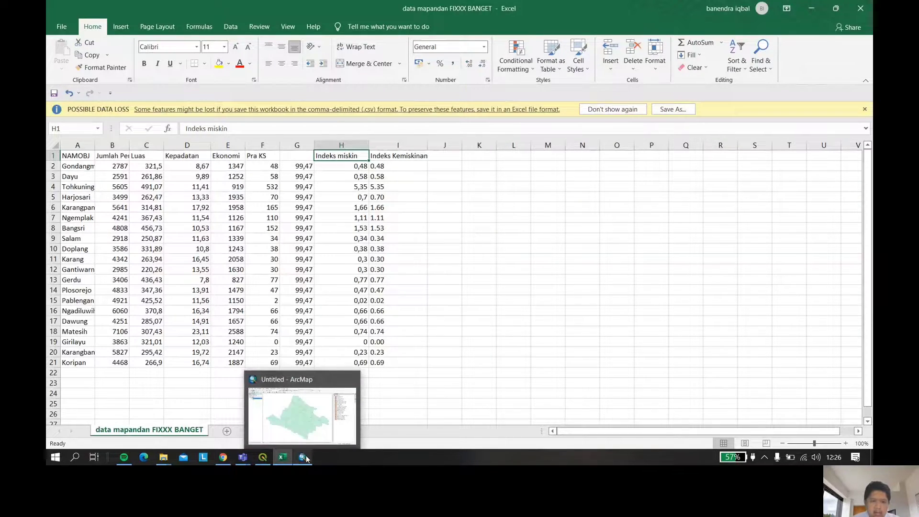
click(320, 427)
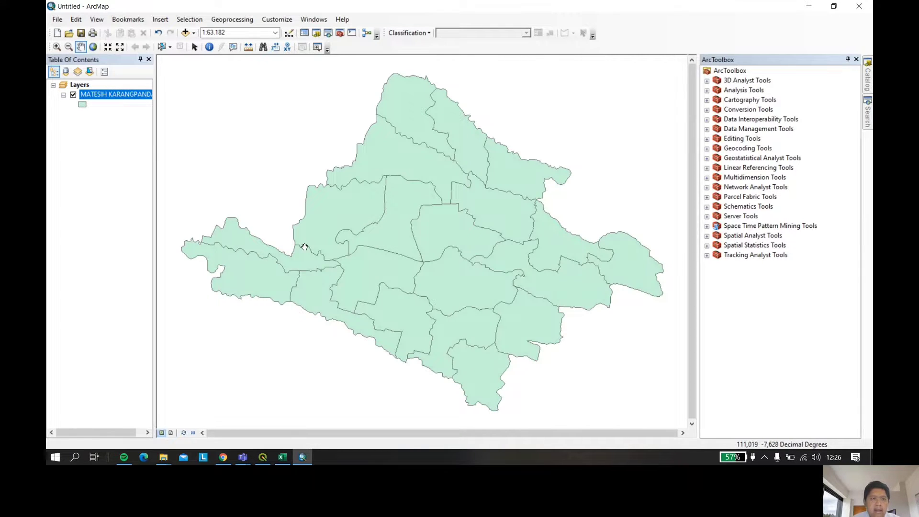
right_click(127, 98)
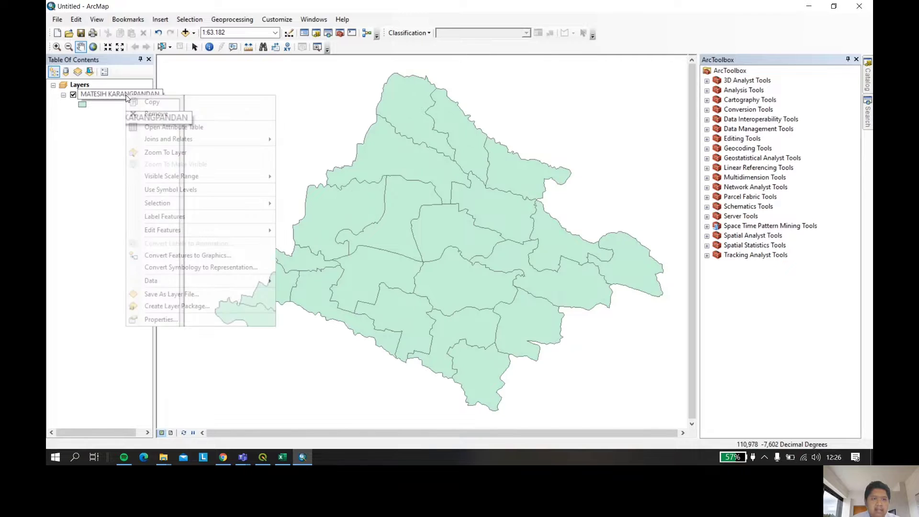
mouse_move(218, 143)
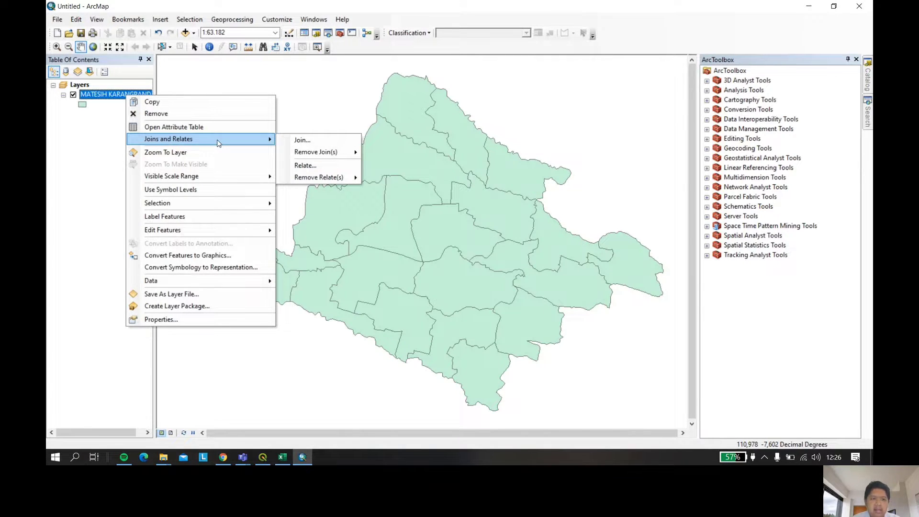
right_click(106, 96)
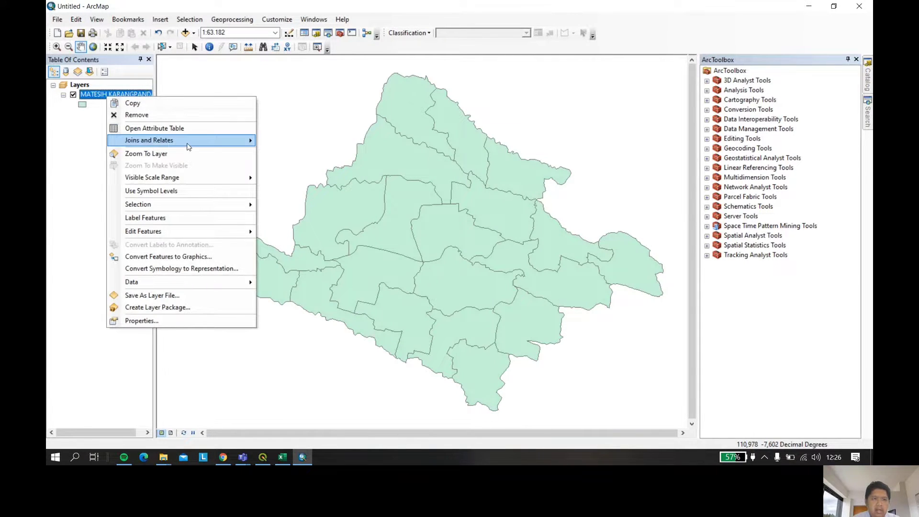
mouse_move(188, 147)
click(302, 141)
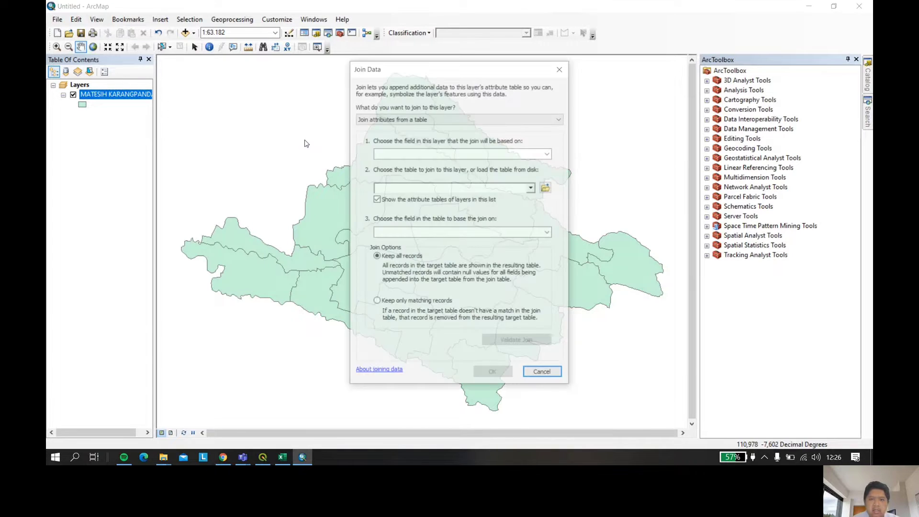
click(496, 153)
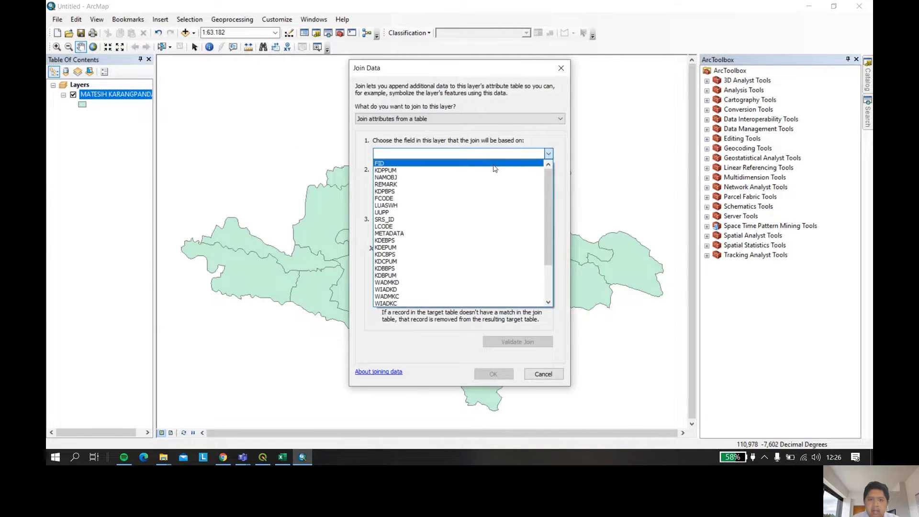
click(473, 177)
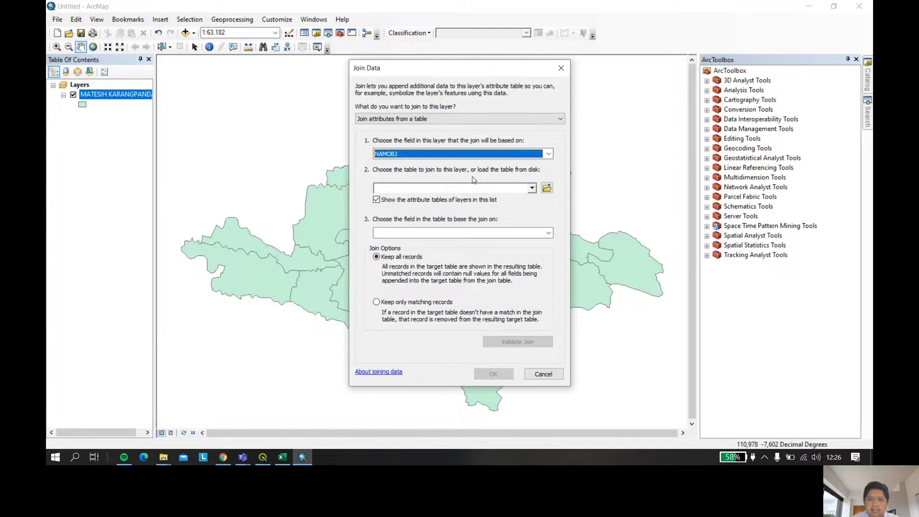
- Join data mapandan FIXXX BANGET.csv to the layer on the table's NAMOBJ field, keeping all records
click(548, 188)
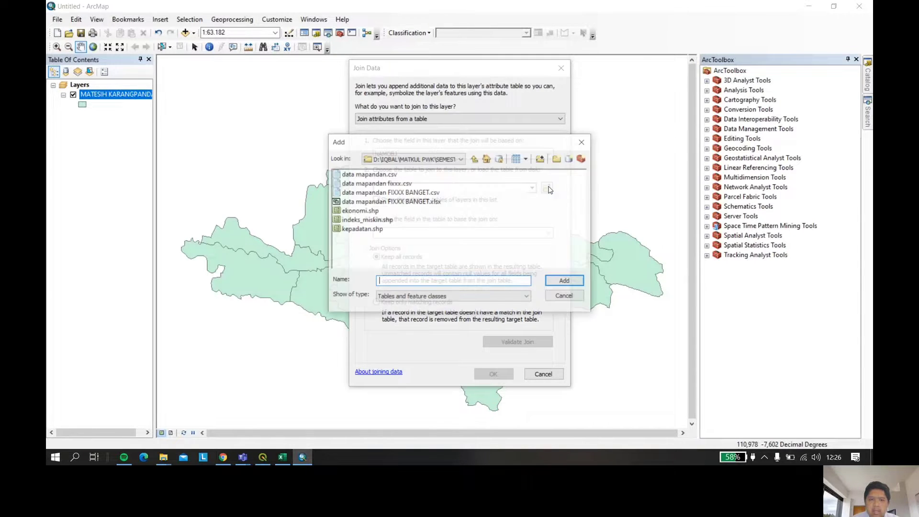
click(403, 193)
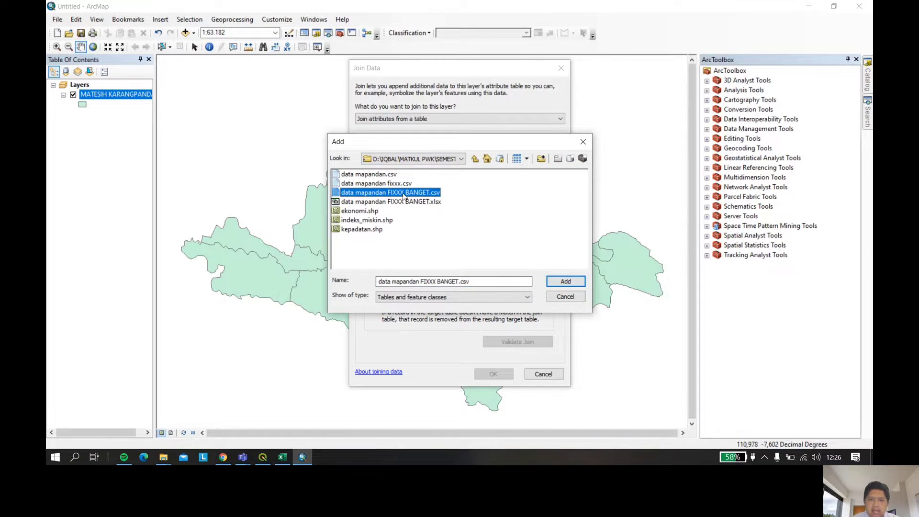
click(566, 282)
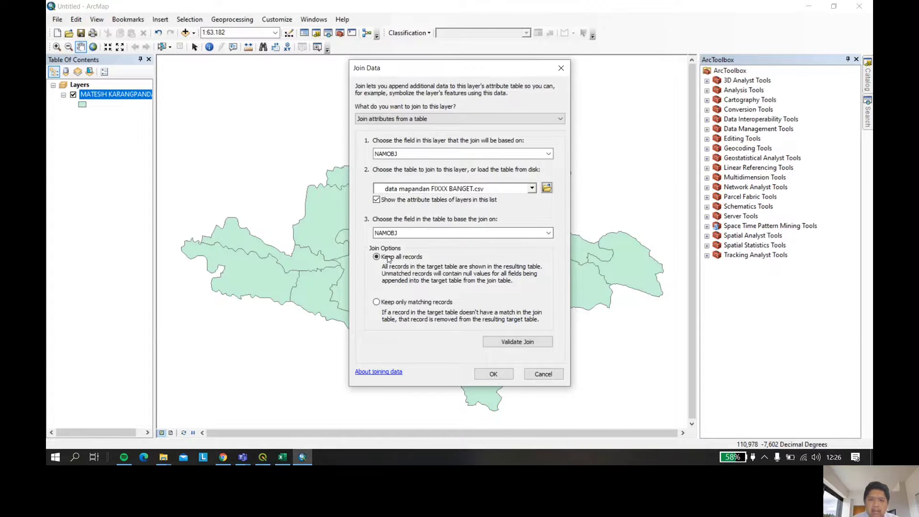
click(494, 373)
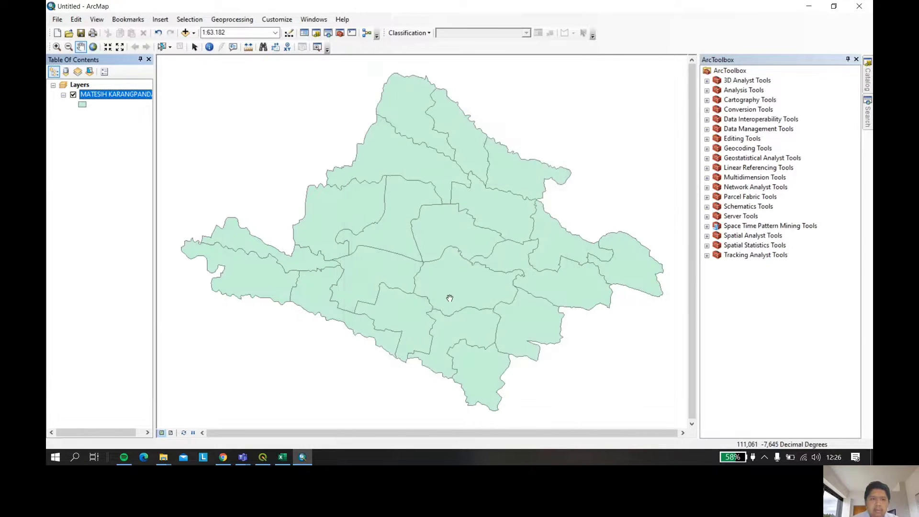
- Symbolize the MATESIH KARANGPANDAN layer with graduated colors by the Kepadatan field, divided into 4 classes
right_click(124, 101)
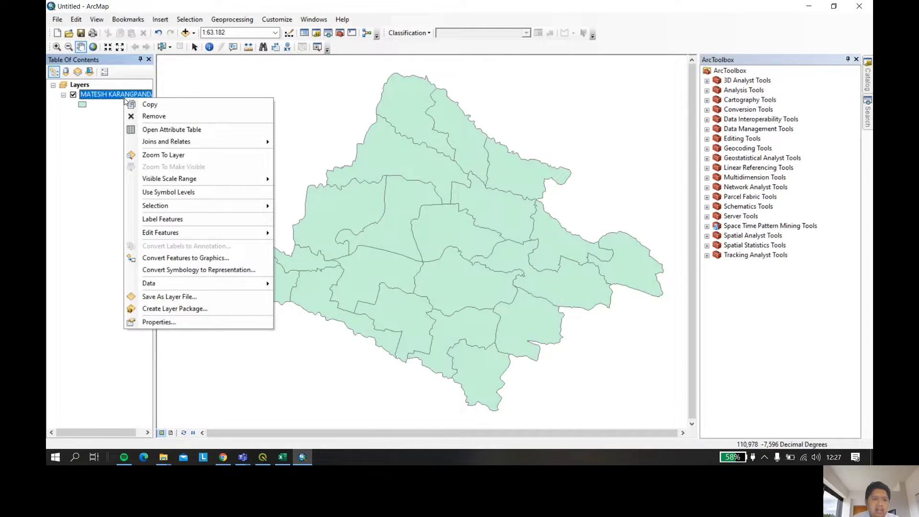
click(197, 321)
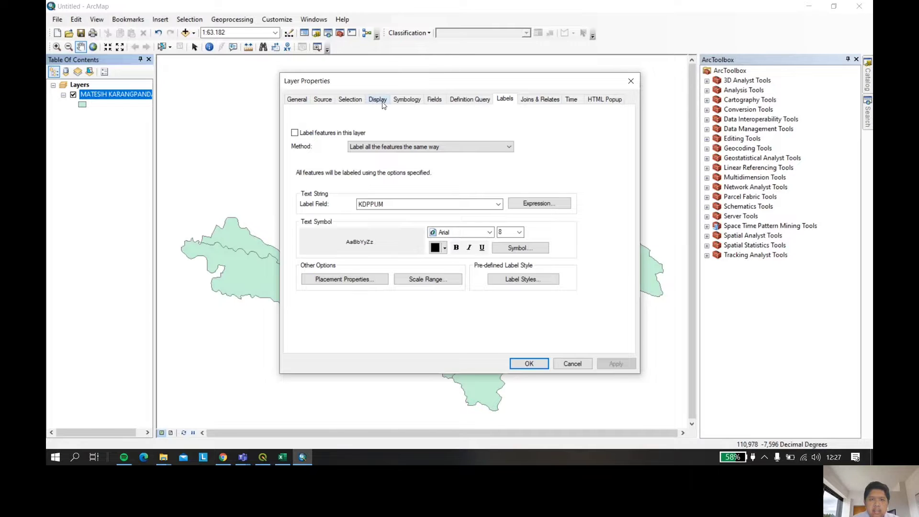
click(407, 101)
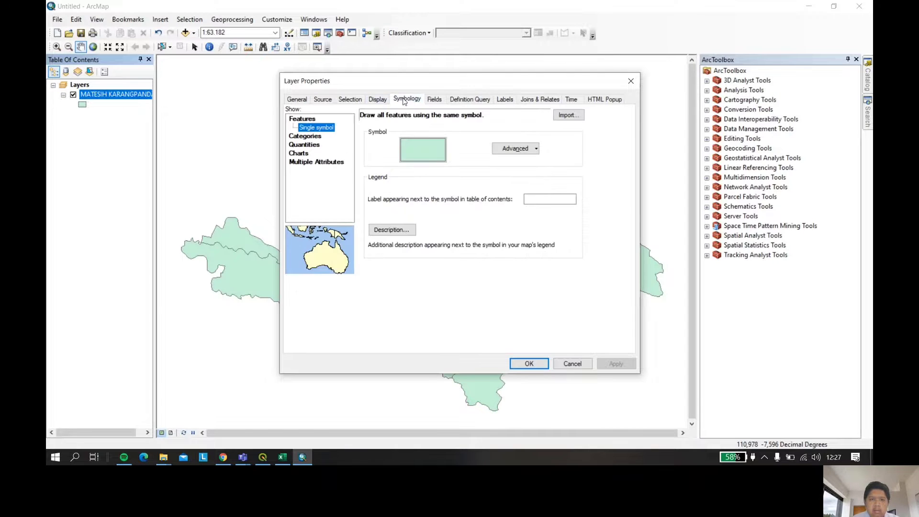
click(315, 145)
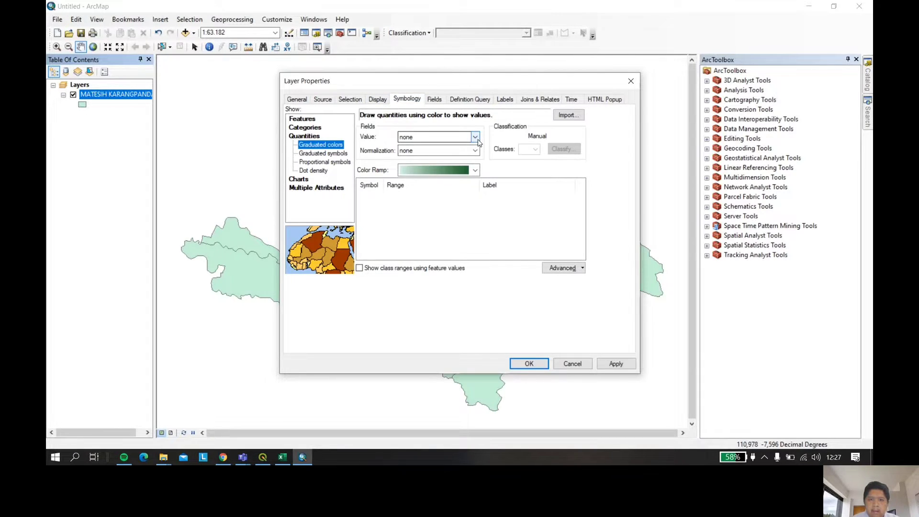
click(475, 138)
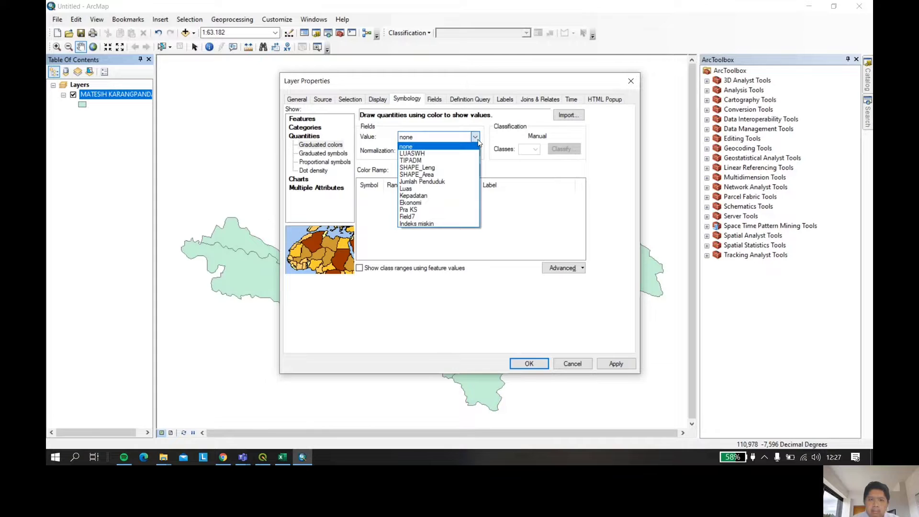
click(435, 196)
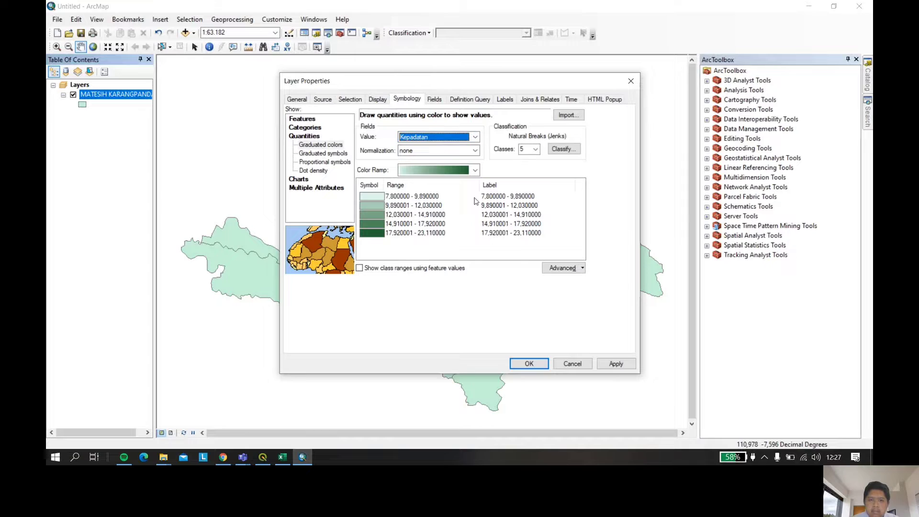
click(534, 149)
click(529, 170)
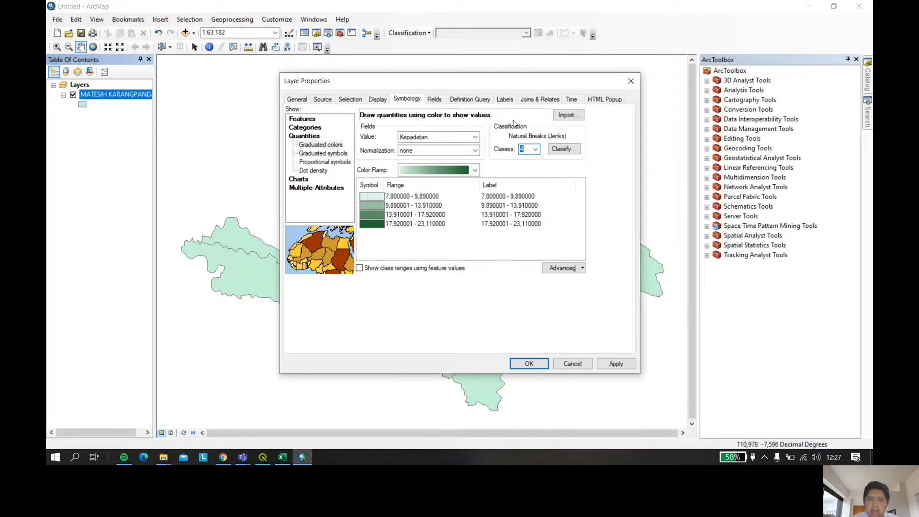
drag(487, 88, 474, 134)
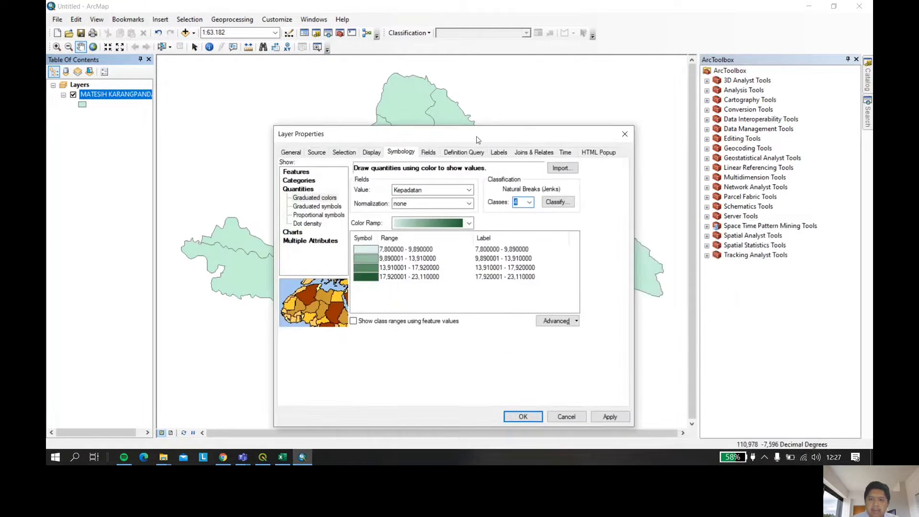
- Turn on feature labels for the layer using the NAMOBJ field and apply the layer properties
click(498, 152)
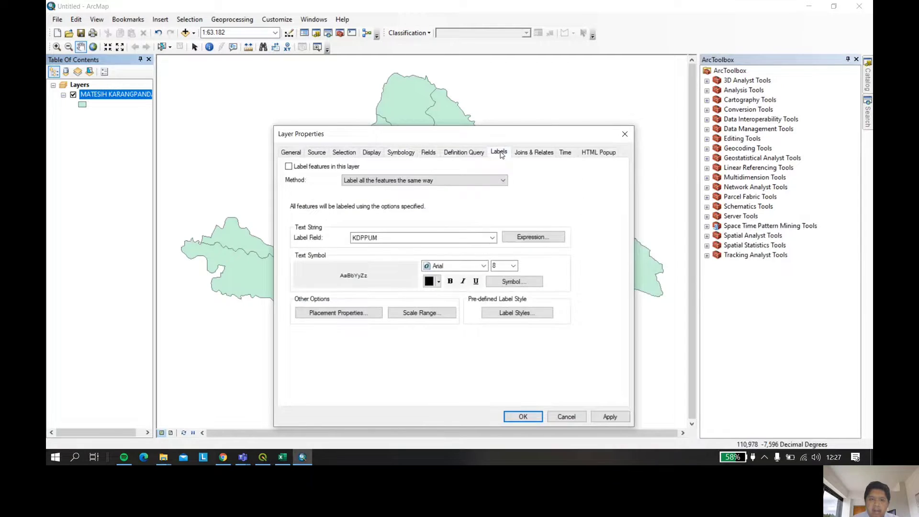
click(288, 168)
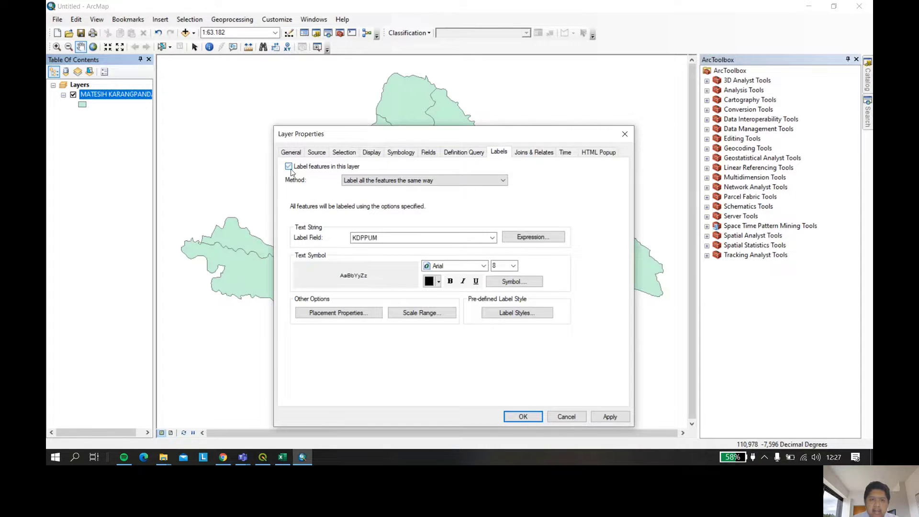
click(493, 237)
click(451, 254)
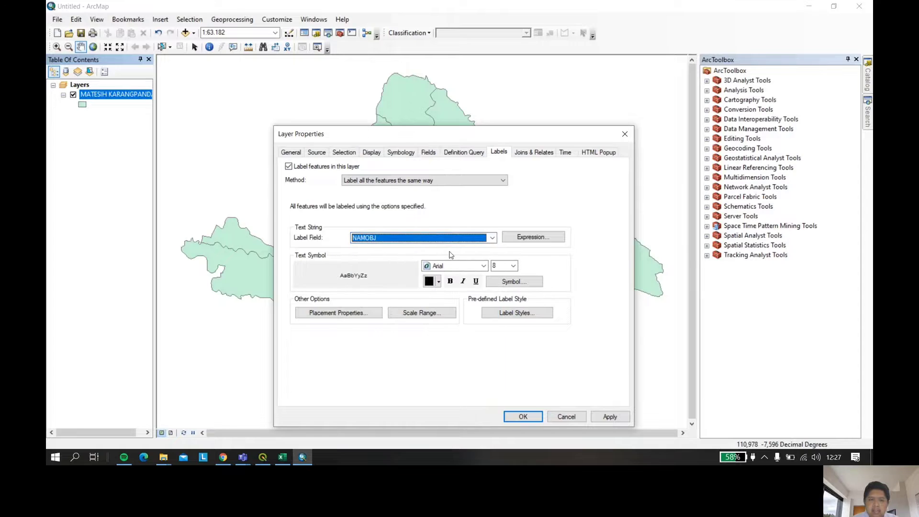
click(607, 416)
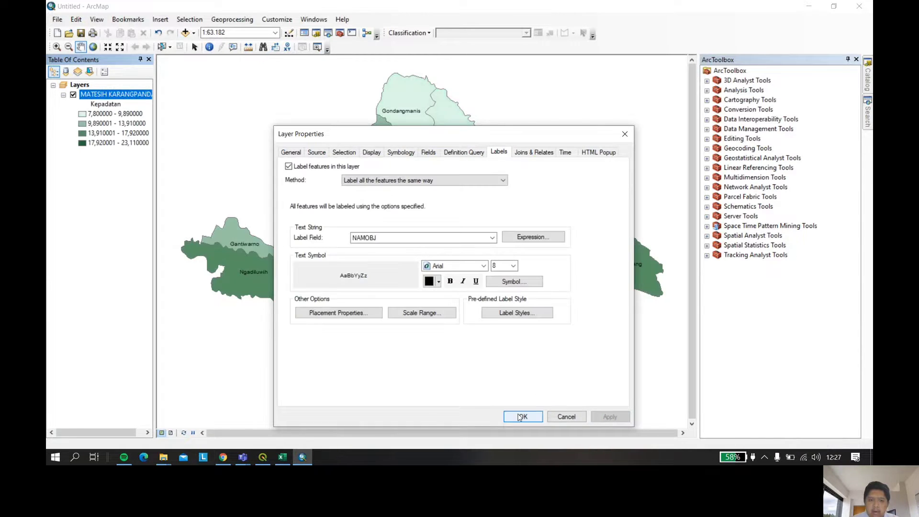
click(523, 417)
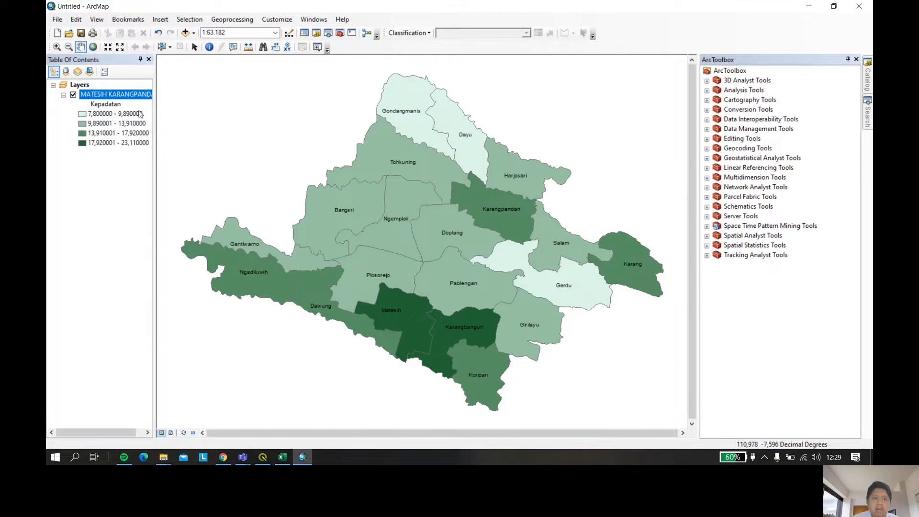
- Start exporting all features of the MATESIH KARANGPANDAN layer and browse for the output location
right_click(120, 99)
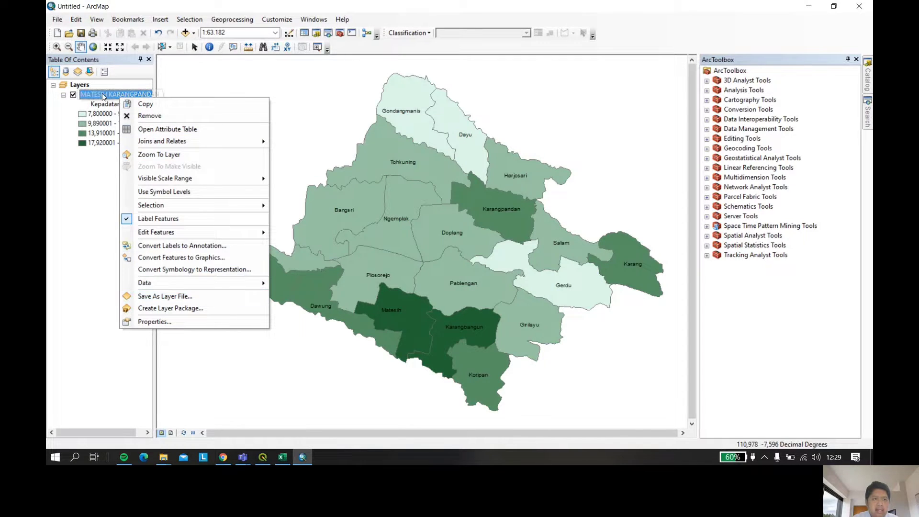
mouse_move(216, 282)
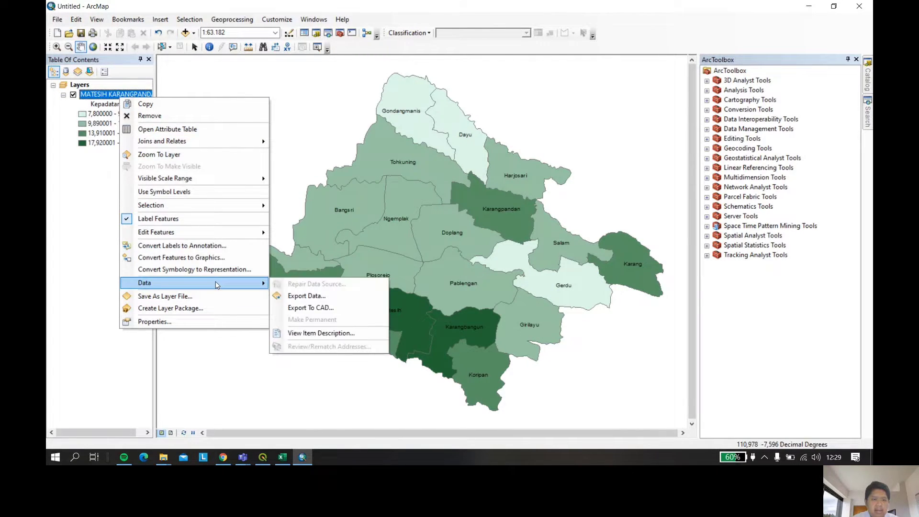
click(313, 295)
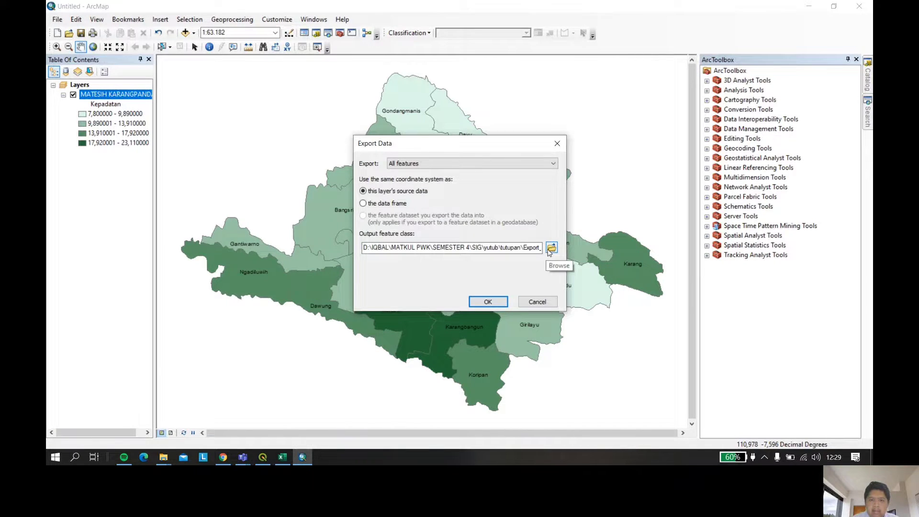
click(551, 247)
- Connect to the tematik folder under SEMESTER 4\SIG\yutub\rekam on drive D as the export's save location
click(541, 159)
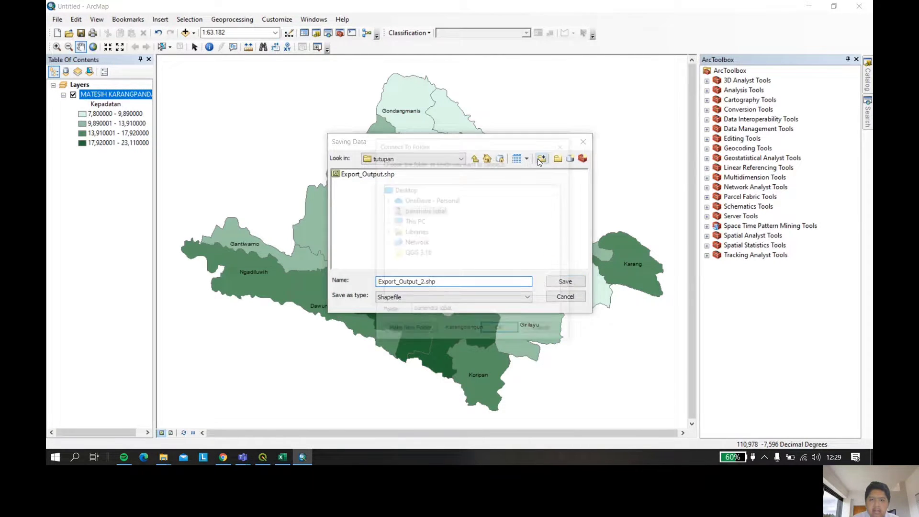
double_click(414, 223)
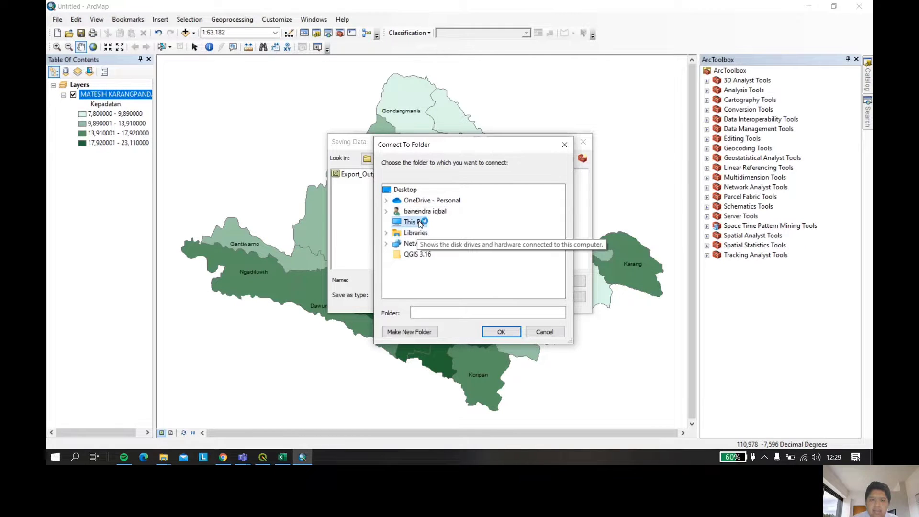
double_click(433, 275)
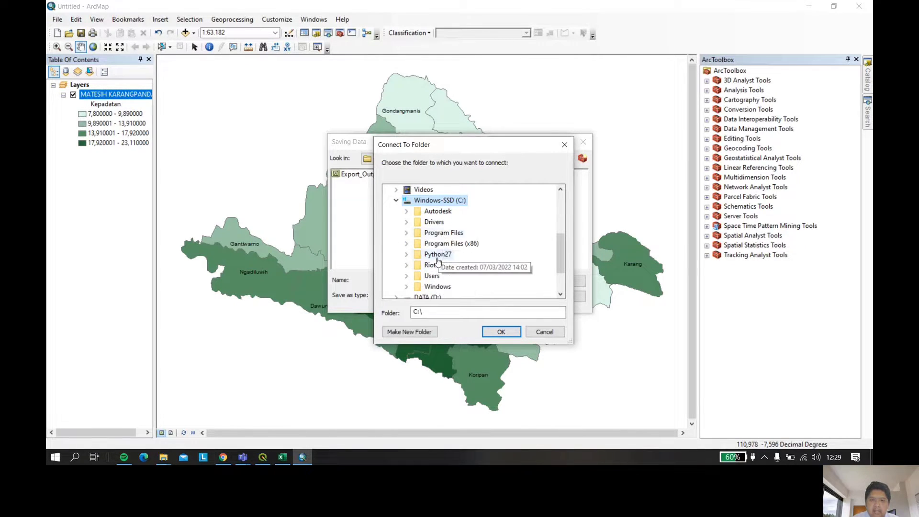
scroll(438, 259, down, 1)
double_click(429, 254)
double_click(434, 243)
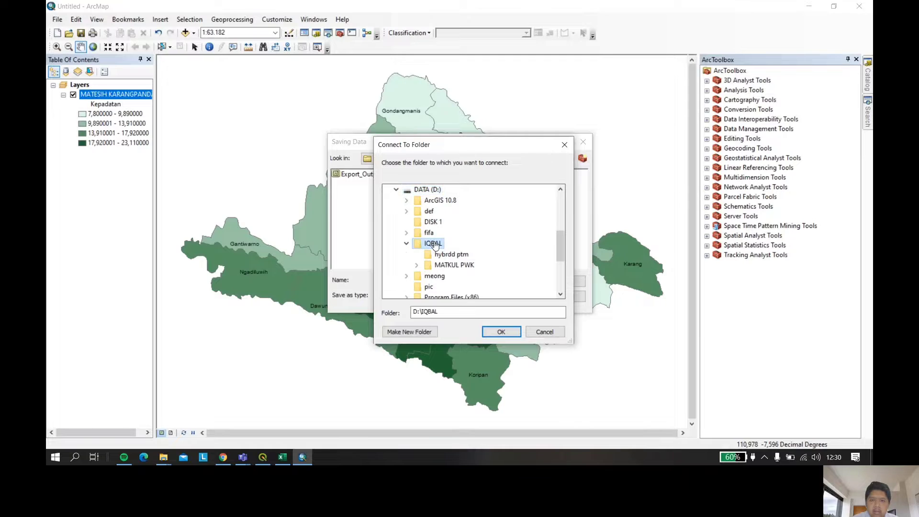
double_click(455, 265)
double_click(462, 287)
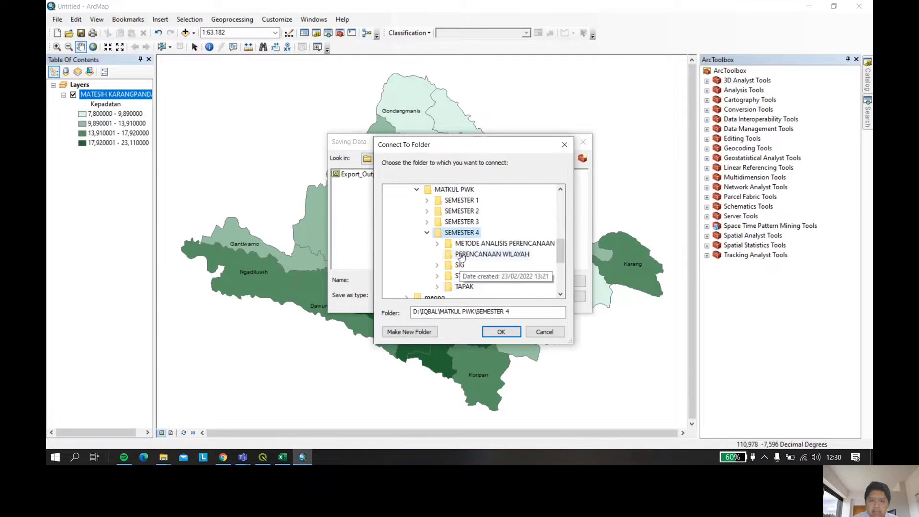
double_click(460, 276)
double_click(474, 254)
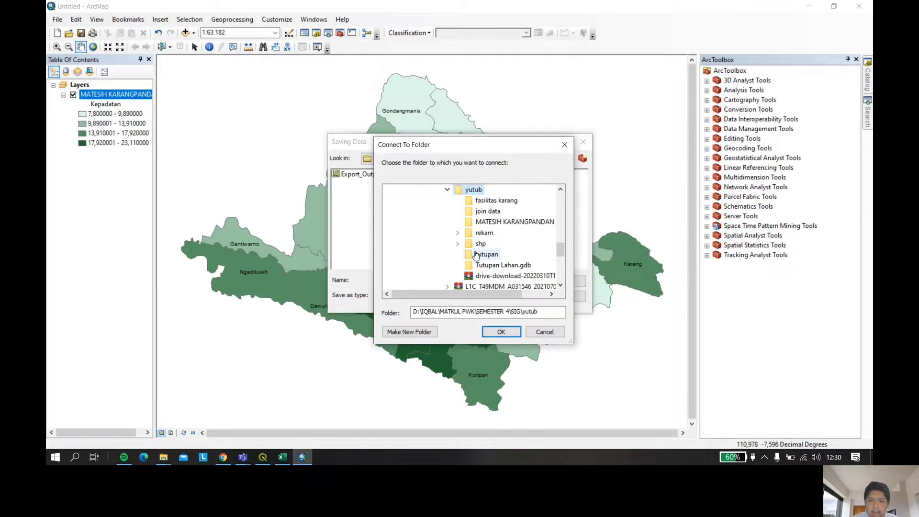
double_click(485, 233)
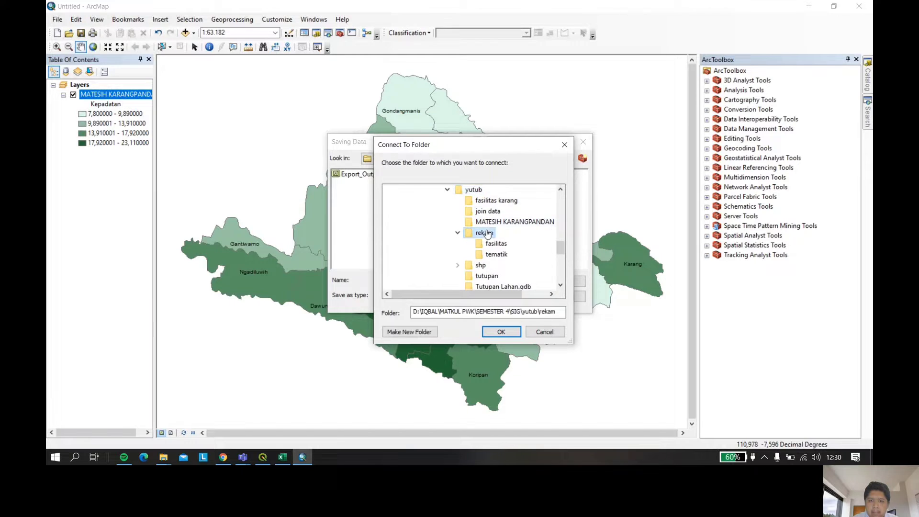
click(494, 255)
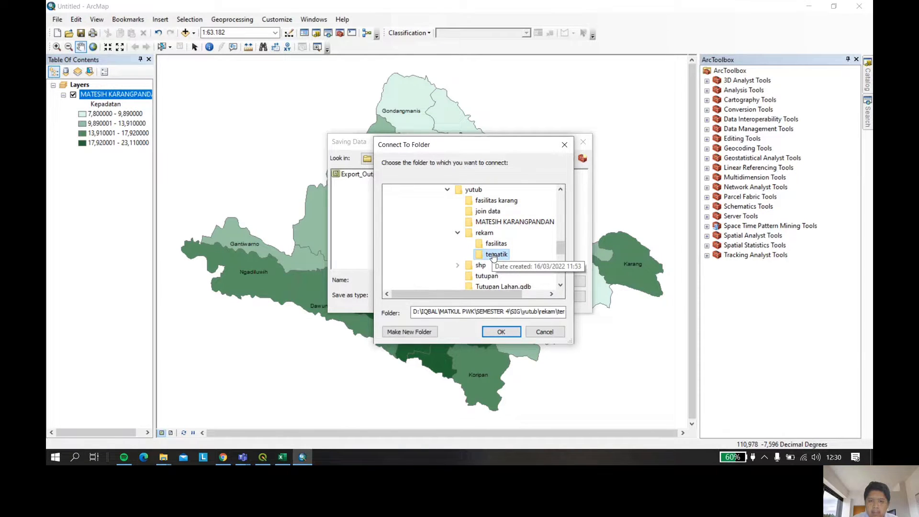
click(501, 332)
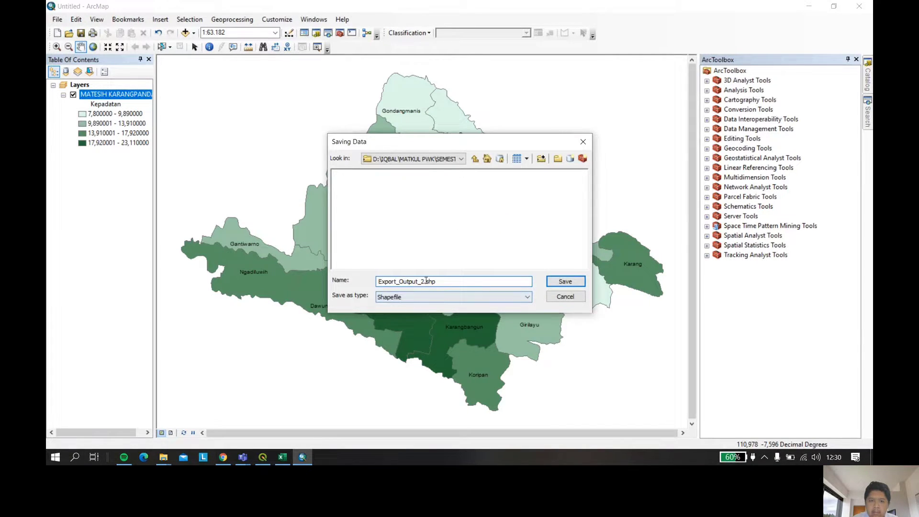
- Export the data as the shapefile tematik kepadatan.shp and add it to the map as a layer
drag(424, 282, 432, 282)
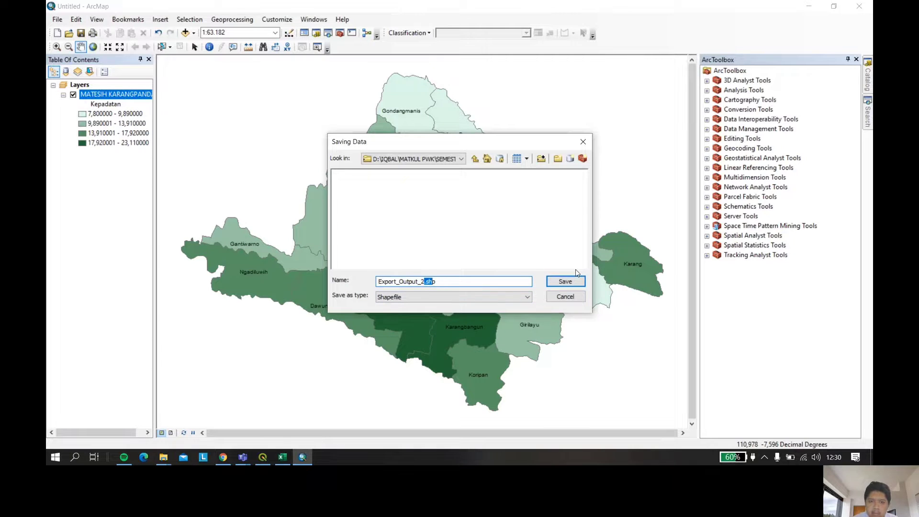
key(Left)
key(BackSpace)
key(BackSpace)
key(BackSpace)
key(BackSpace)
key(BackSpace)
key(BackSpace)
key(BackSpace)
key(BackSpace)
key(BackSpace)
key(BackSpace)
key(BackSpace)
key(BackSpace)
key(BackSpace)
key(BackSpace)
key(BackSpace)
text(temati)
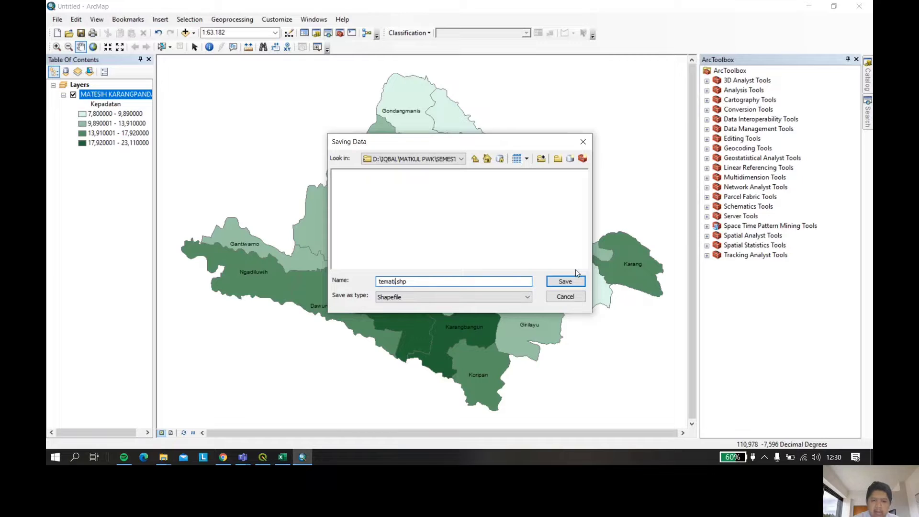
text(k kepadatan)
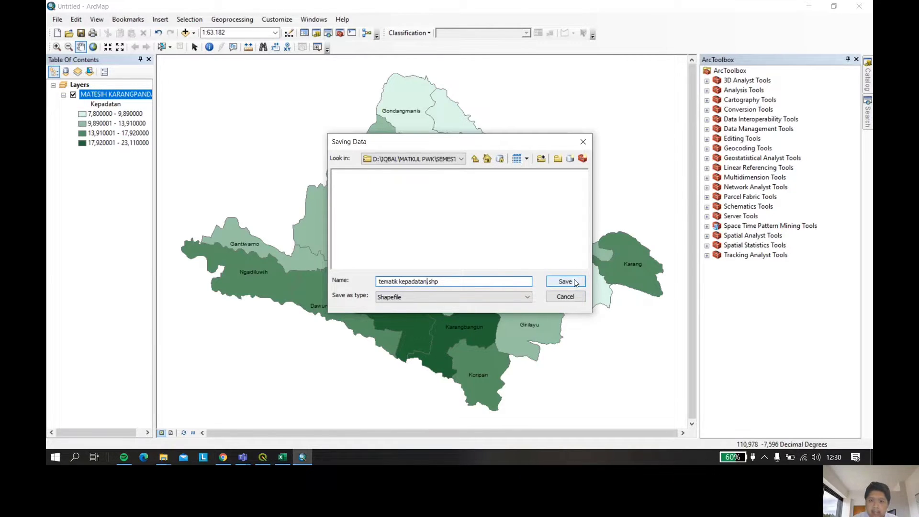
click(576, 283)
click(482, 306)
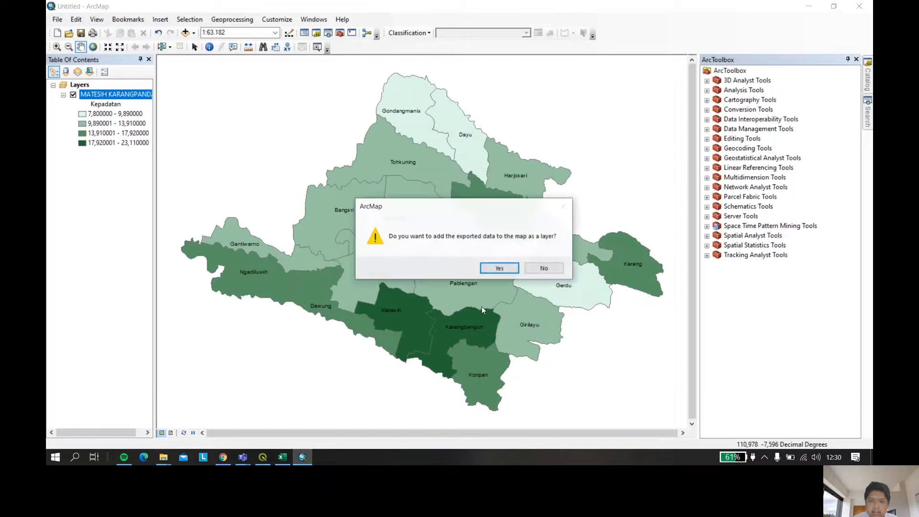
click(498, 269)
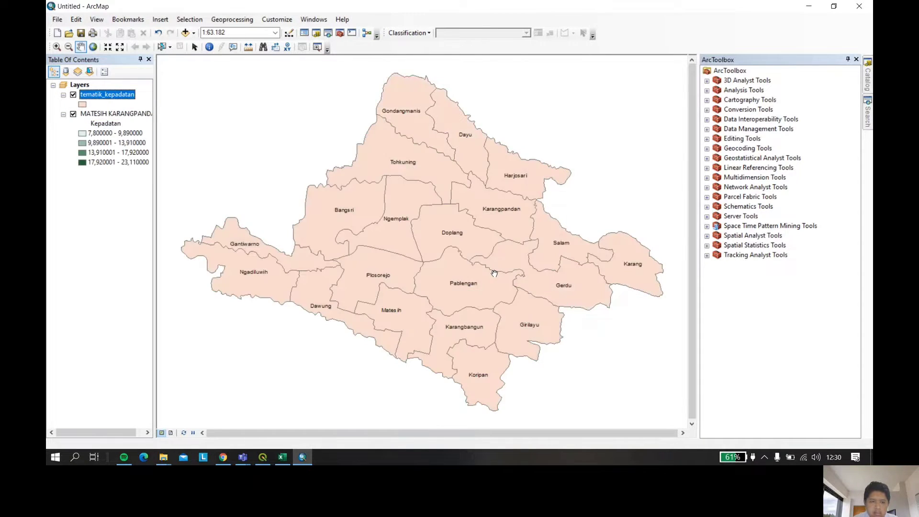
- Switch to File Explorer and check the exported files in the tematik folder under yutub\rekam
click(163, 457)
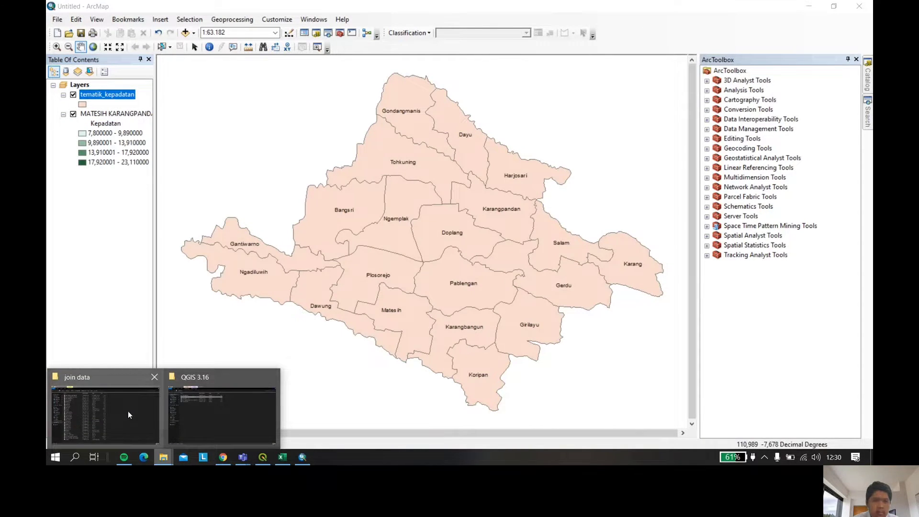
click(128, 411)
click(346, 37)
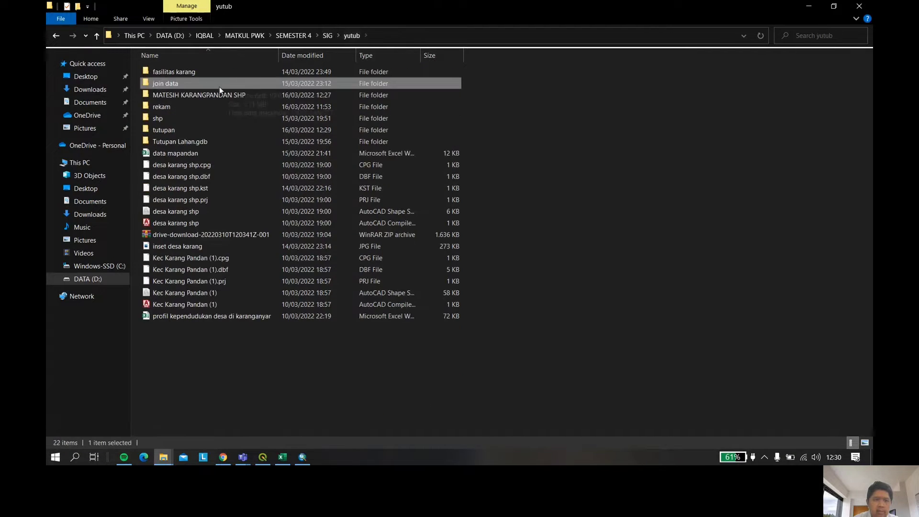
double_click(206, 105)
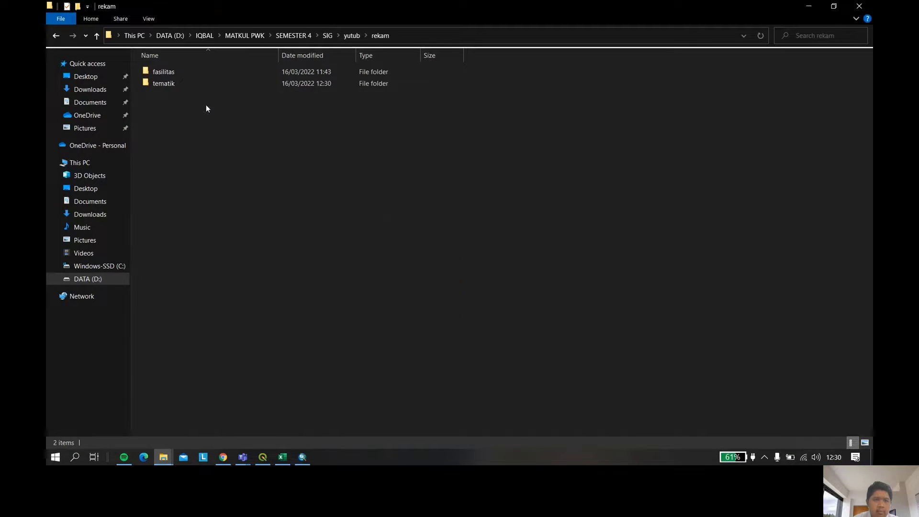
double_click(225, 83)
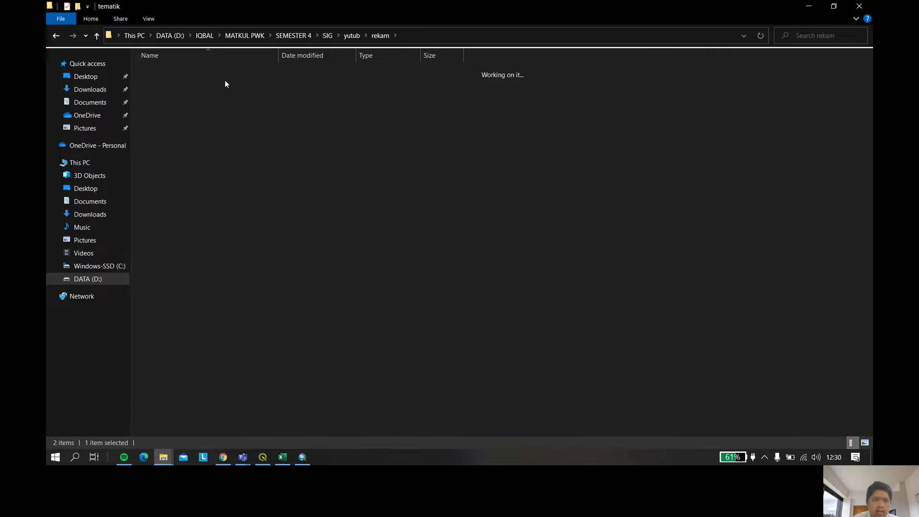
click(407, 83)
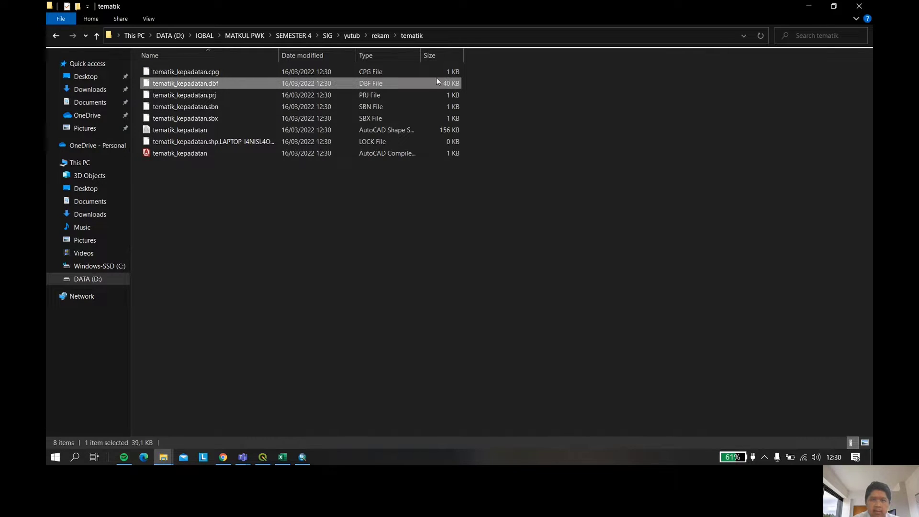
- Switch to QGIS and load the exported tematik_kepadatan shapefile into the untitled project as a layer
drag(447, 84, 349, 253)
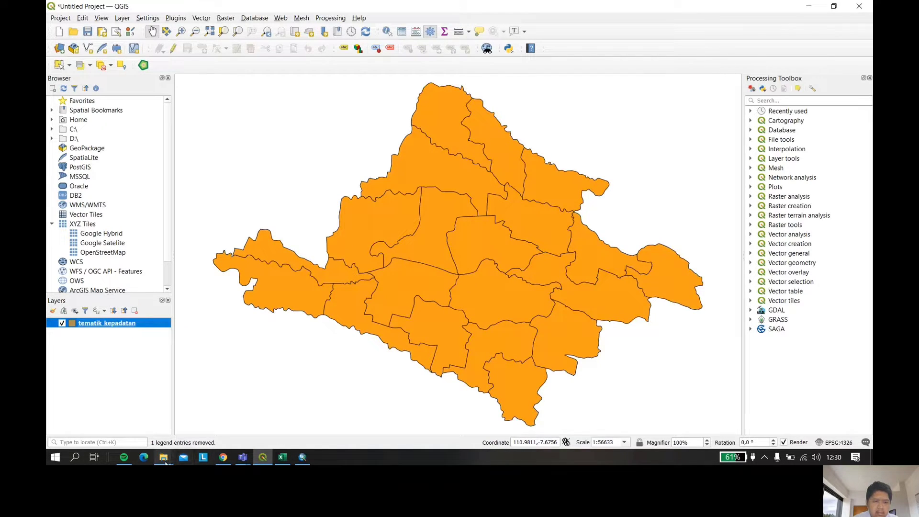
mouse_move(163, 457)
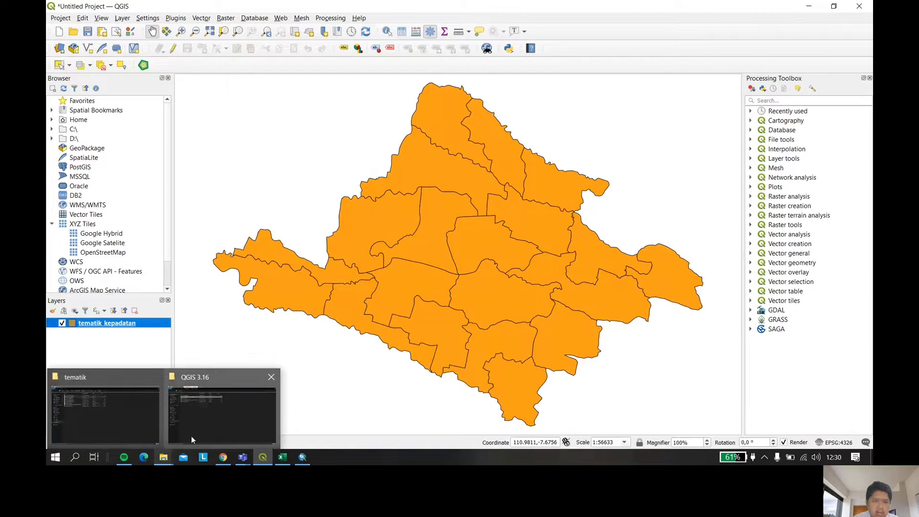
- Set the tematik_kepadatan layer's symbology to Graduated on the Kepadatan field with the Reds color ramp
right_click(136, 327)
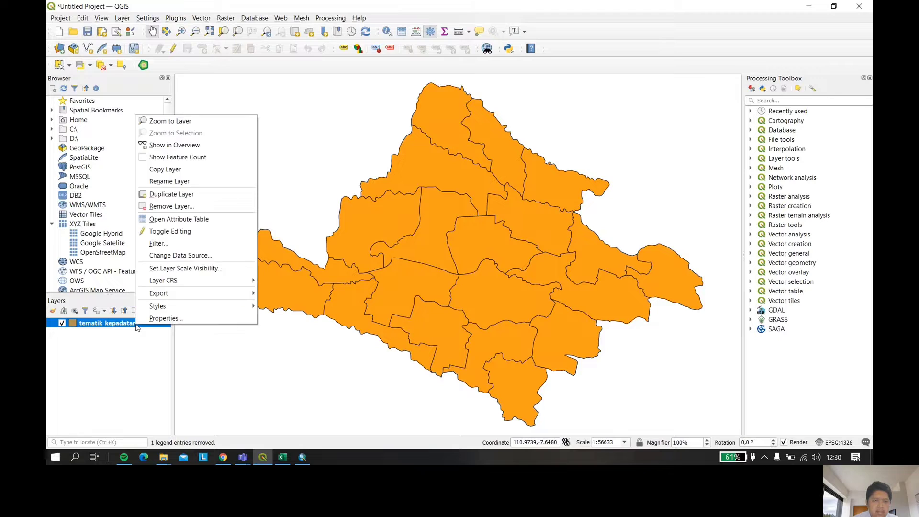
click(169, 319)
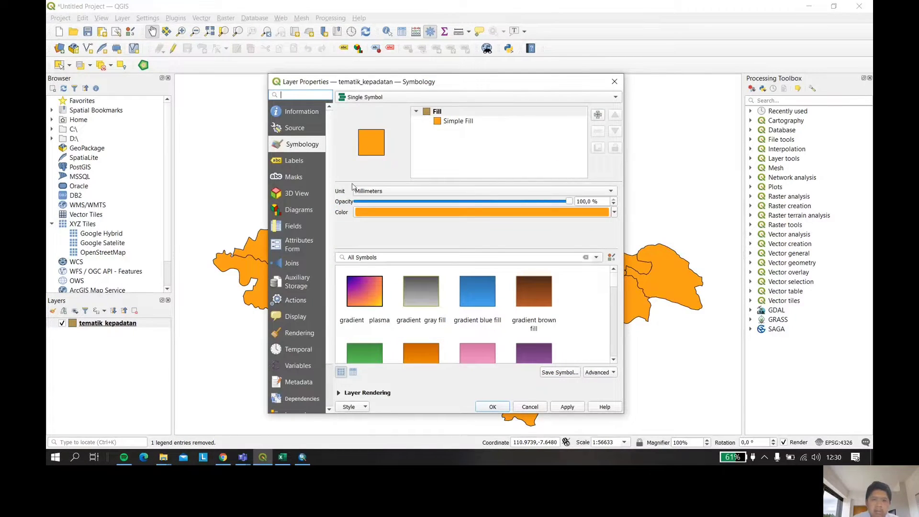
click(513, 98)
click(484, 117)
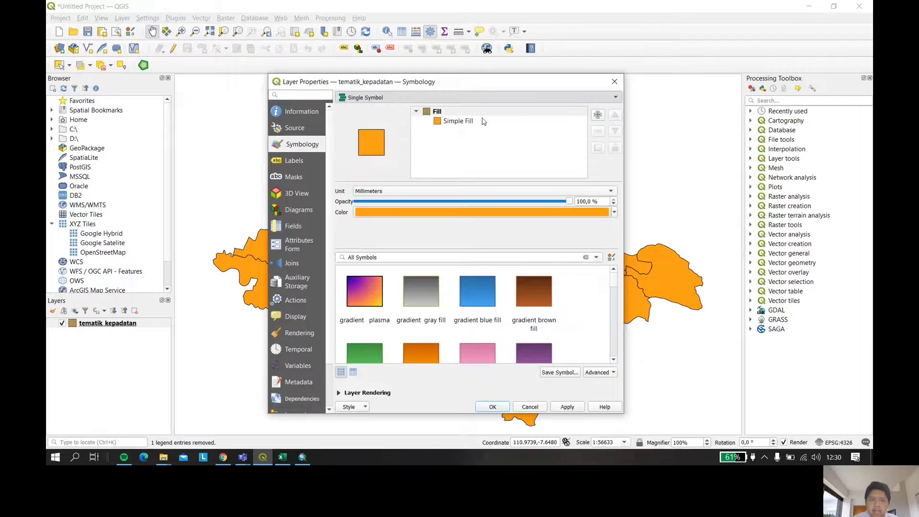
click(601, 113)
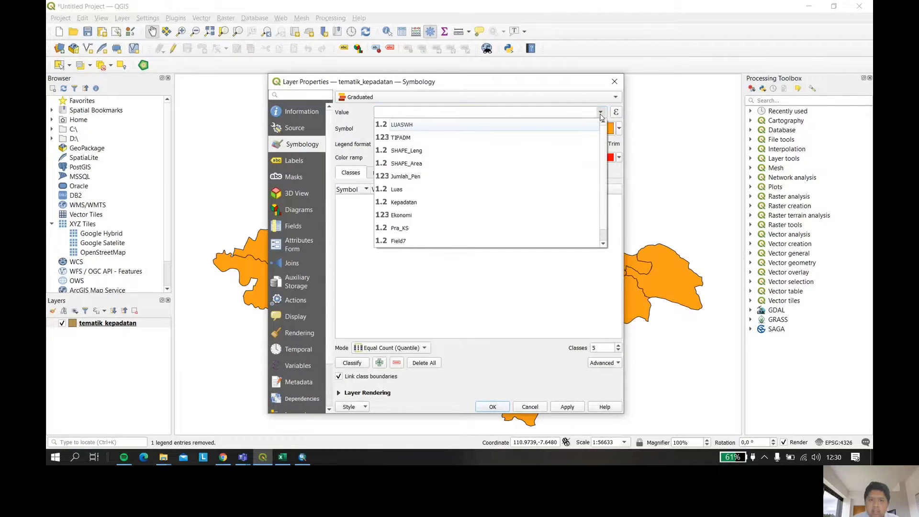
click(455, 207)
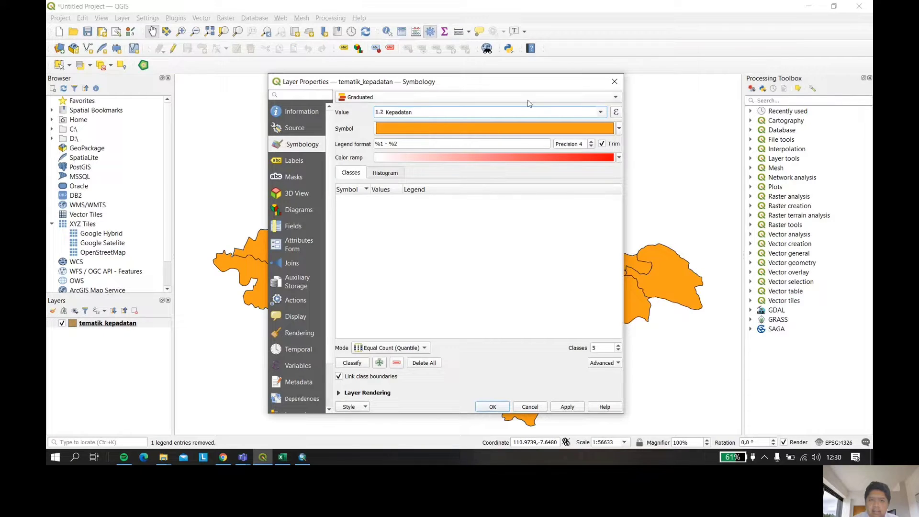
click(619, 157)
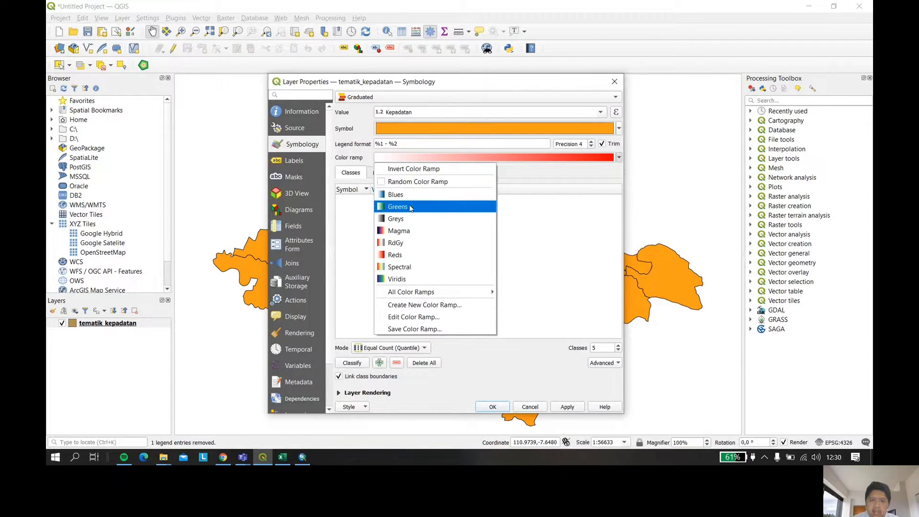
click(417, 254)
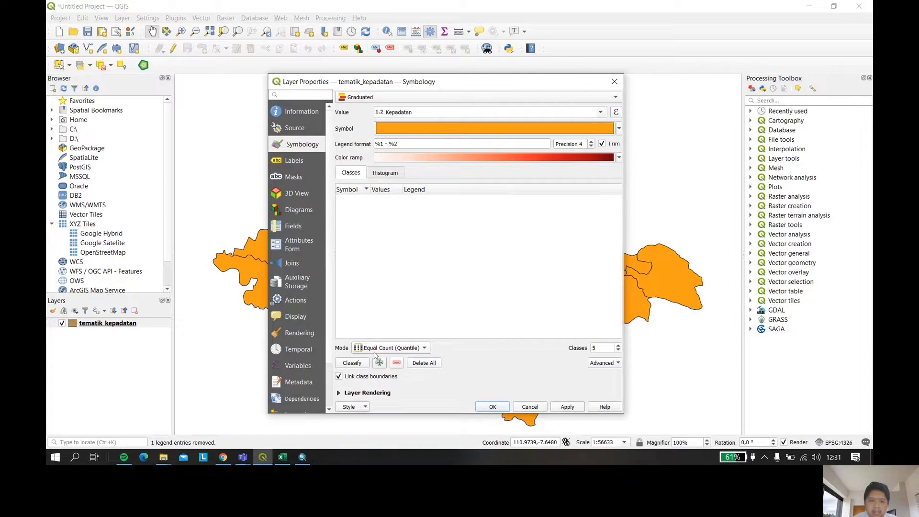
- Classify the tematik_kepadatan layer by Kepadatan into 4 Equal Count (Quantile) classes and apply the graduated symbology to the map
click(363, 364)
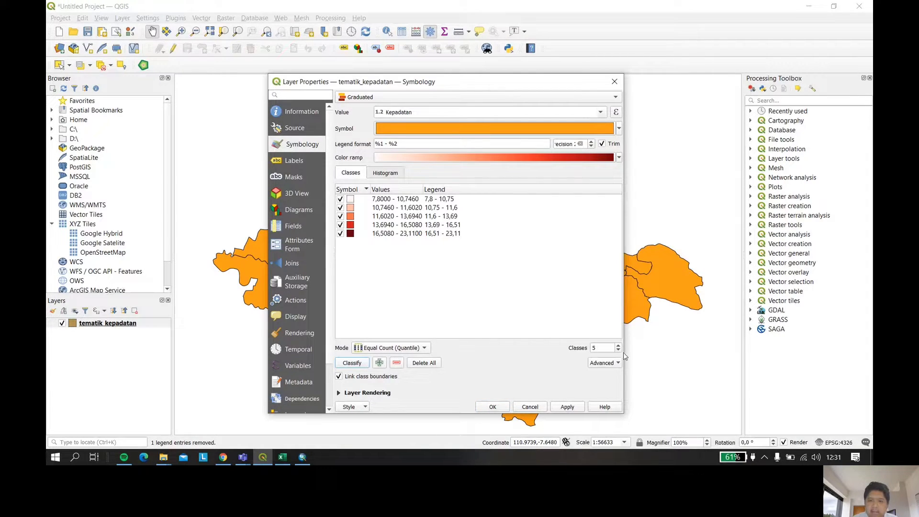
click(618, 351)
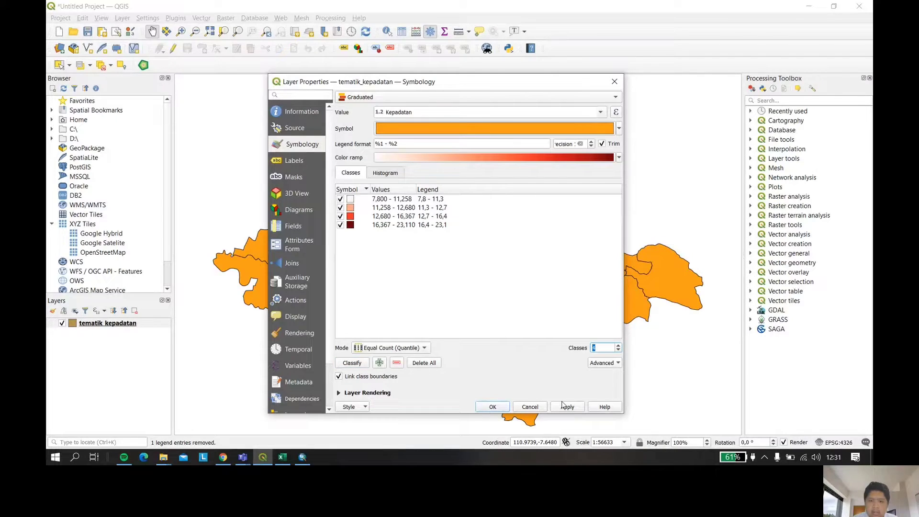
click(567, 407)
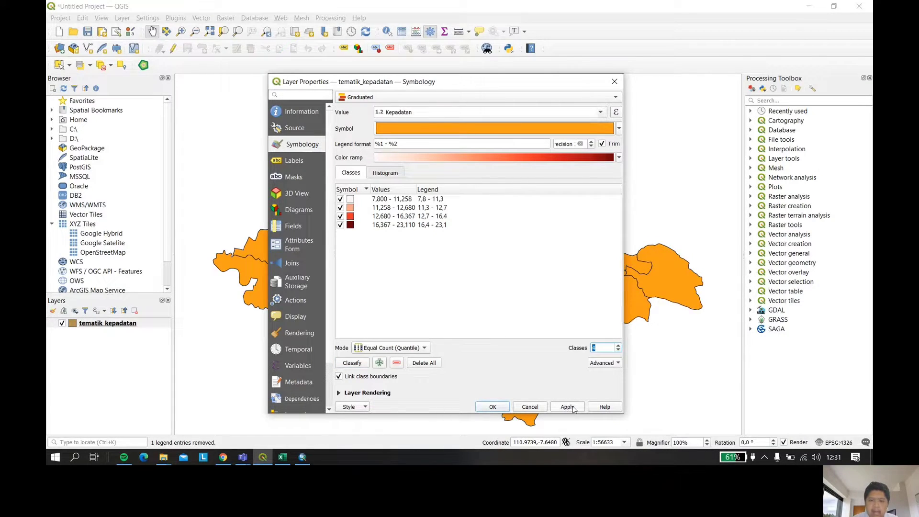
click(505, 411)
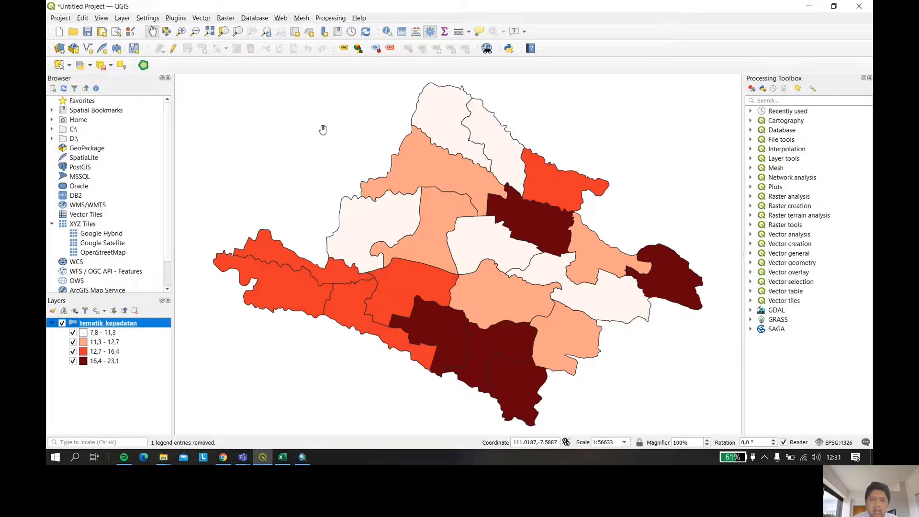
- Label the tematik_kepadatan layer with single labels taken from the NAMOBJ field and apply them to the map
right_click(88, 325)
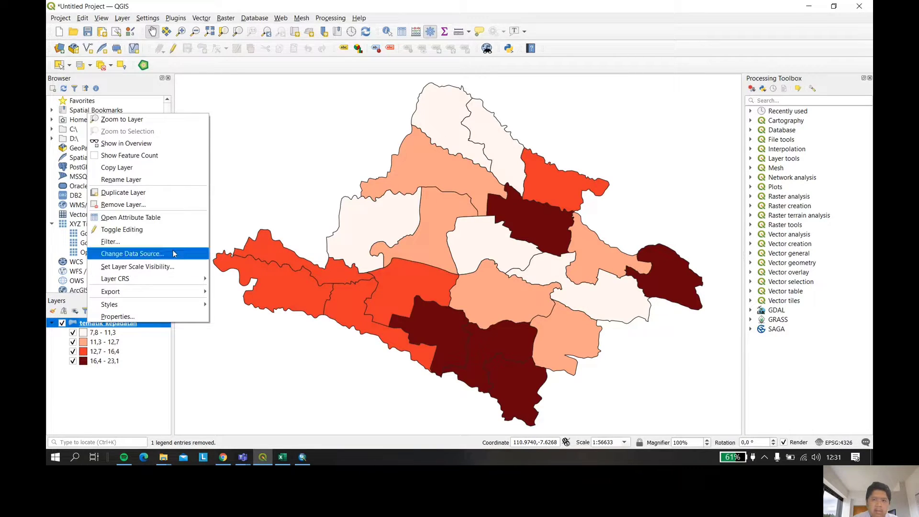
mouse_move(148, 307)
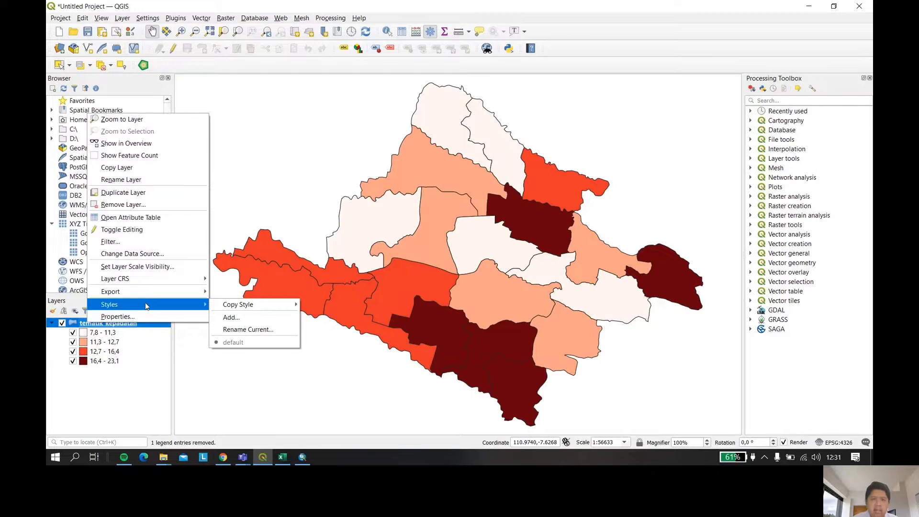
click(153, 316)
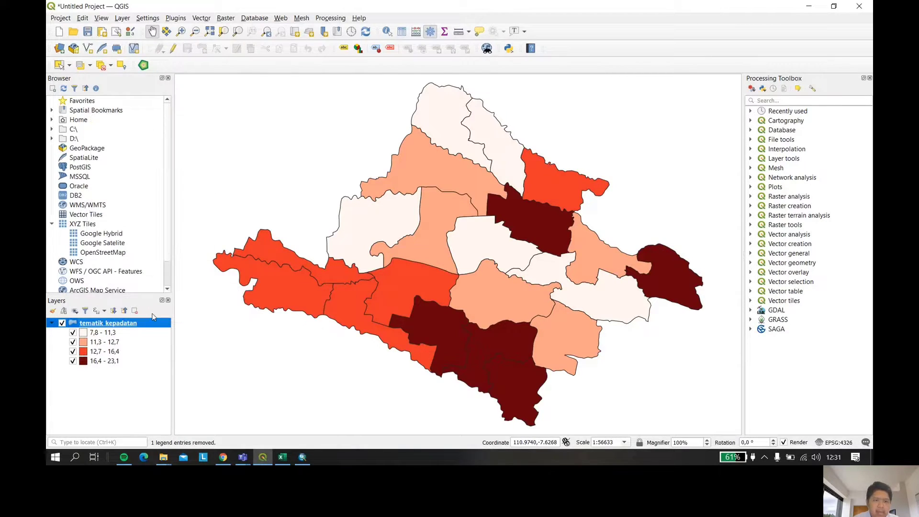
click(295, 161)
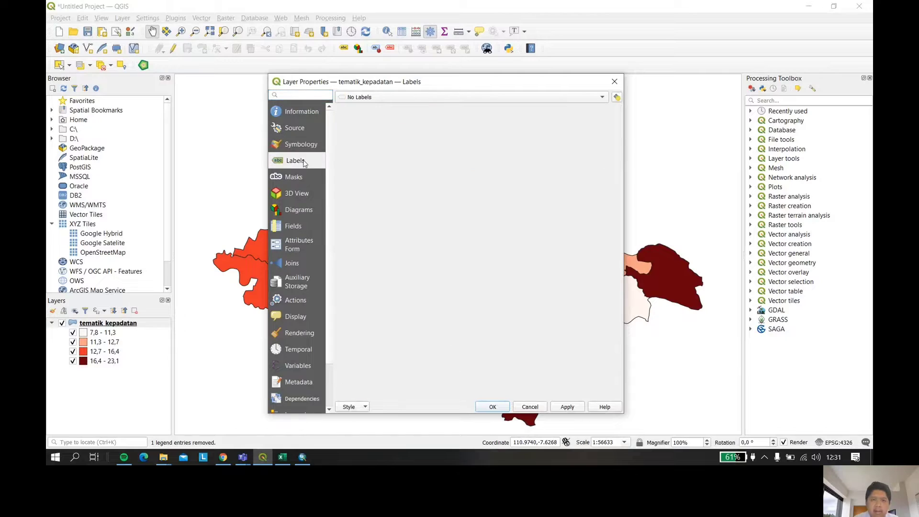
click(550, 97)
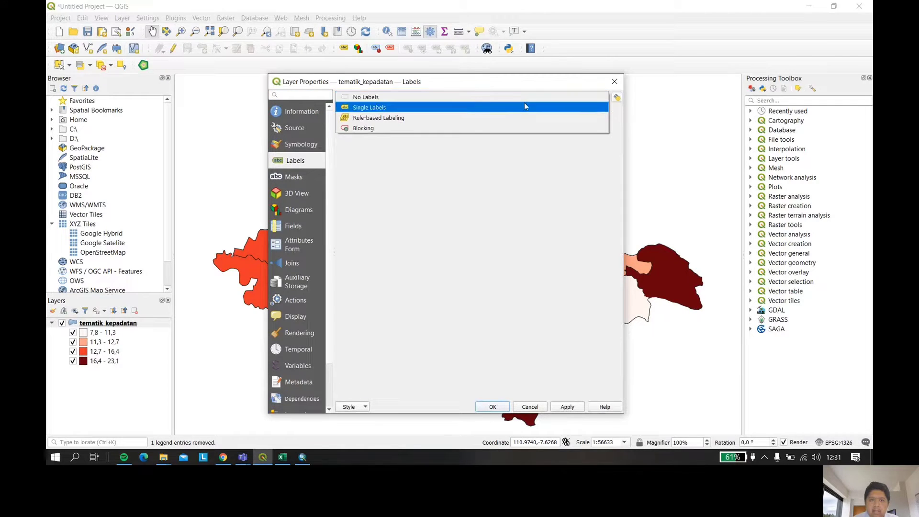
click(525, 106)
click(601, 112)
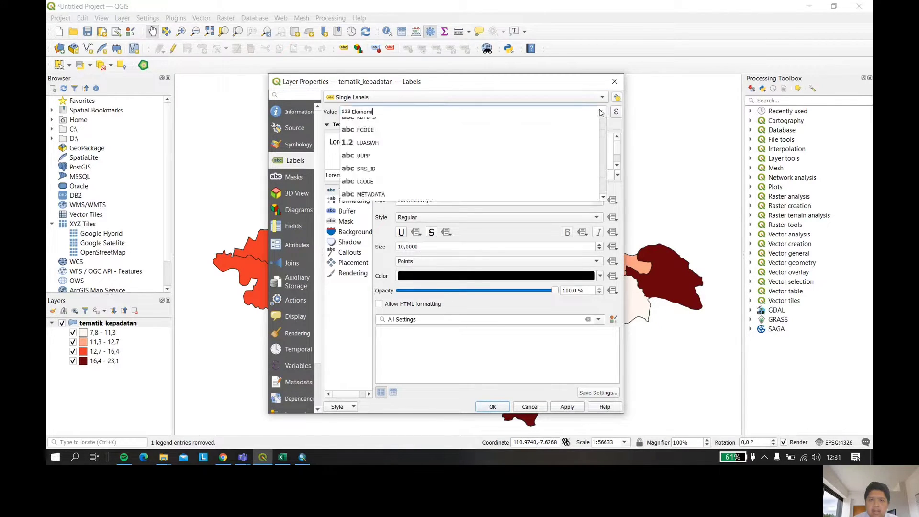
scroll(505, 142, down, 1)
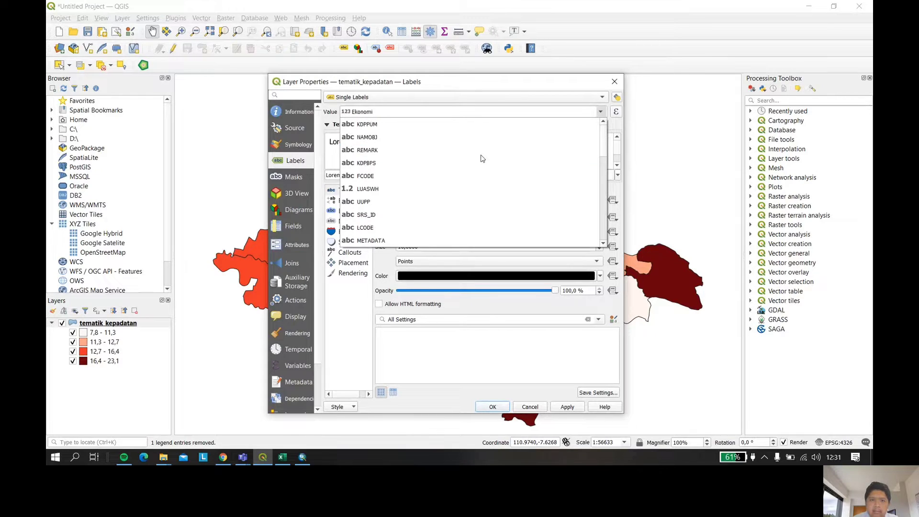
click(419, 146)
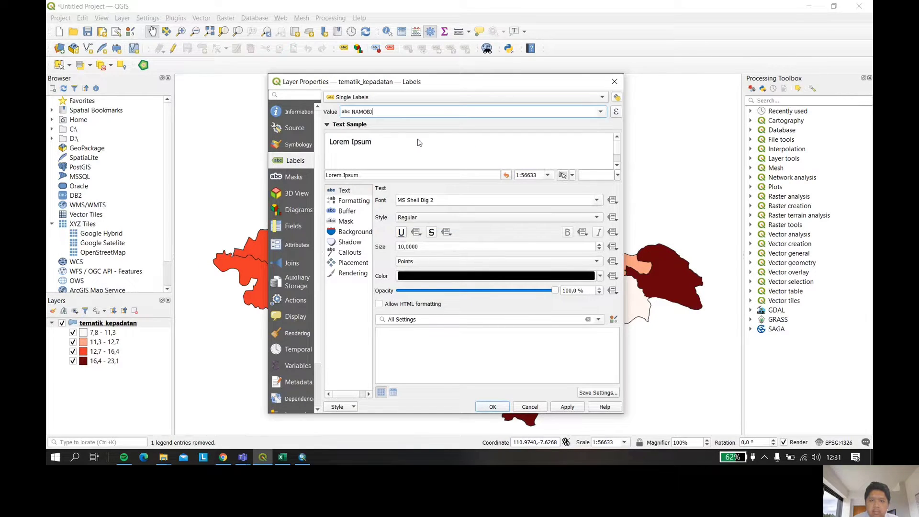
click(565, 407)
click(492, 407)
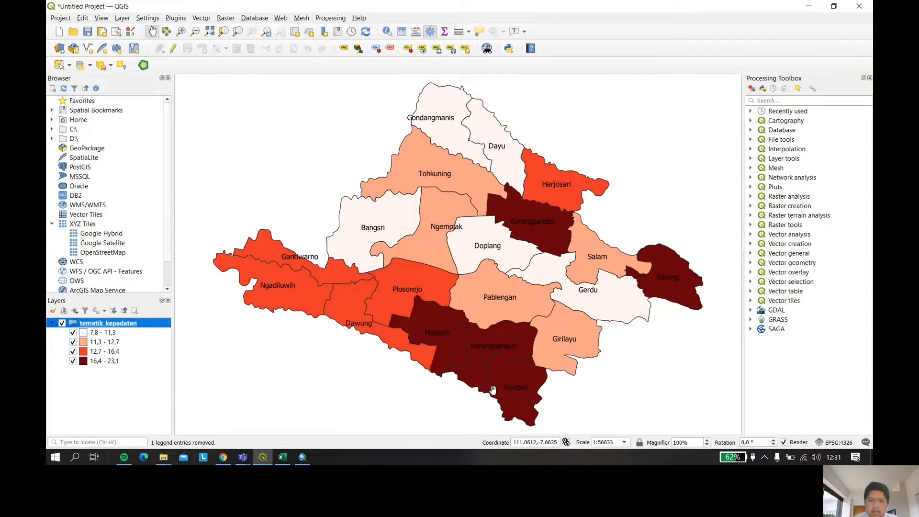
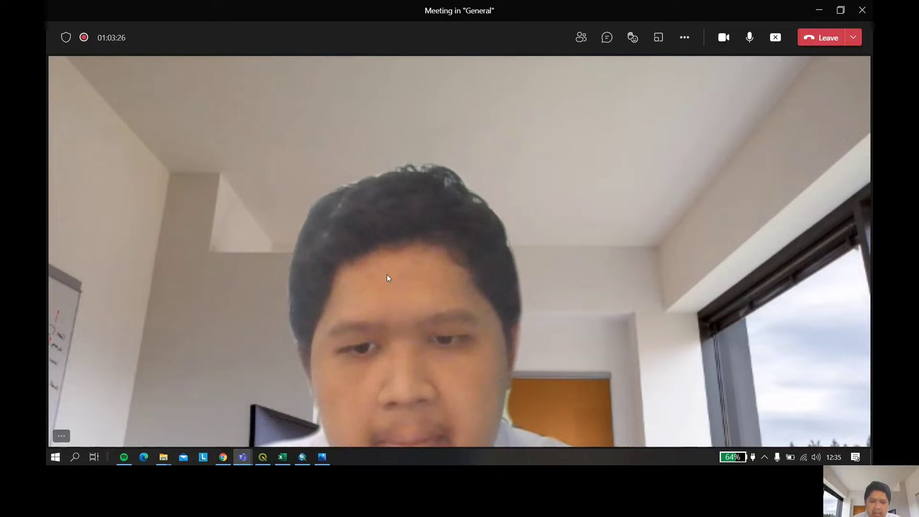
- Switch to ArcMap and set the MATESIH KARANGPANDAN layer's graduated colors value field to Indeks miskin
click(302, 460)
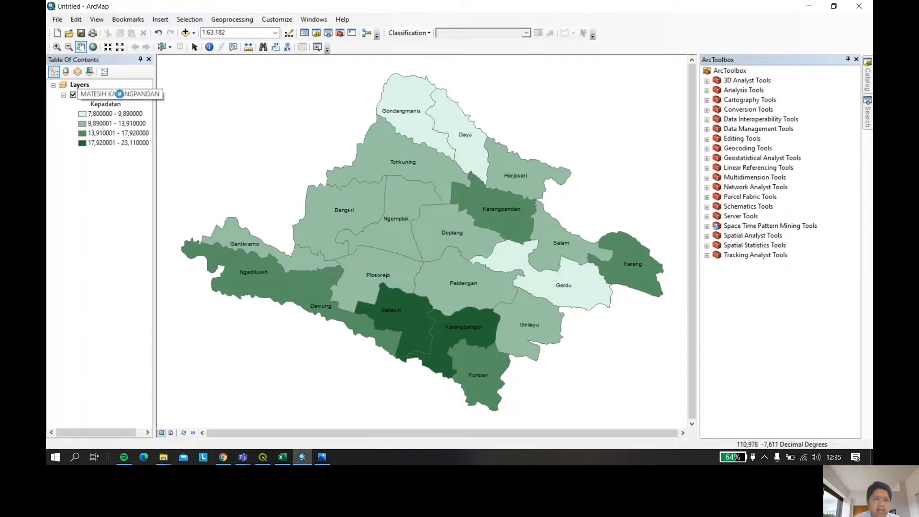
right_click(119, 94)
click(180, 321)
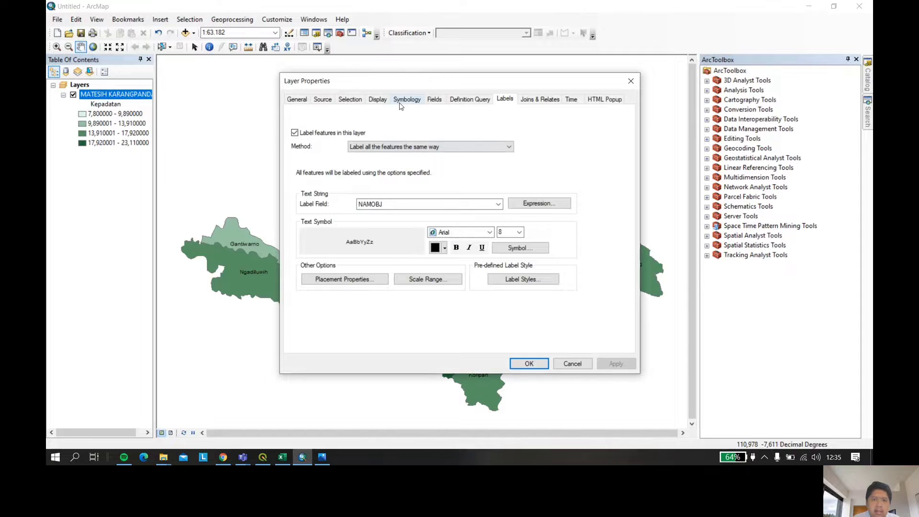
click(400, 103)
click(462, 138)
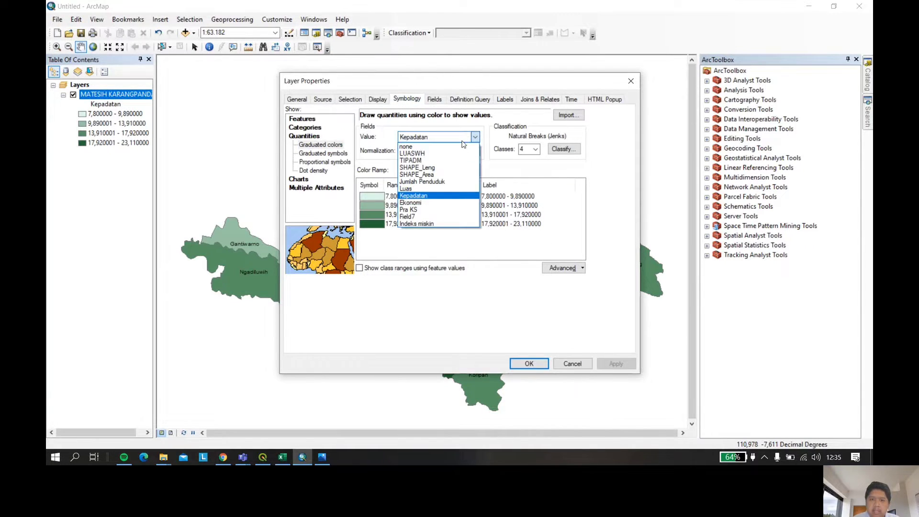
click(446, 223)
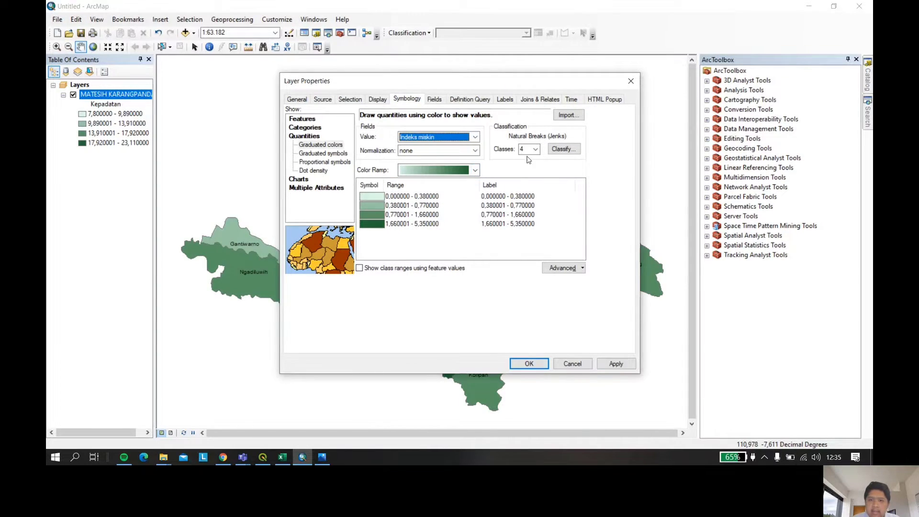
- Choose the light-to-dark green color ramp for the Indeks miskin classes and apply the symbology to the map
click(475, 170)
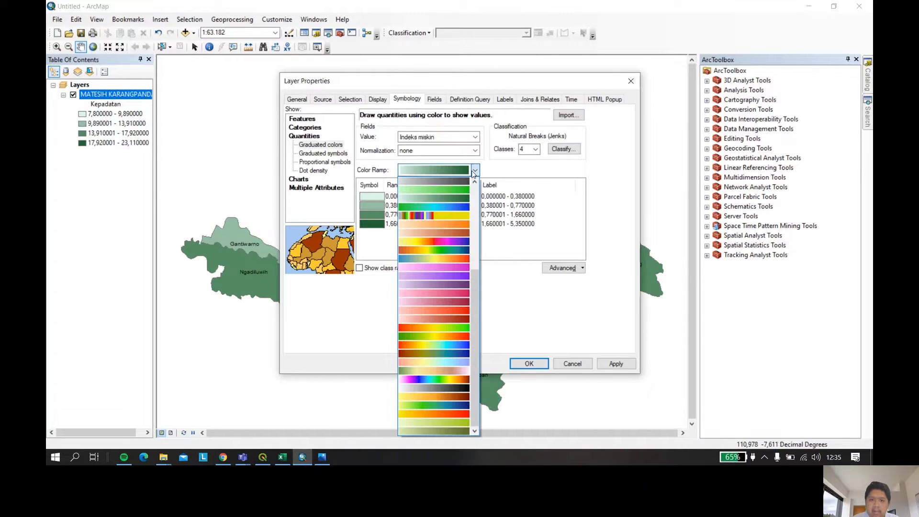
click(463, 198)
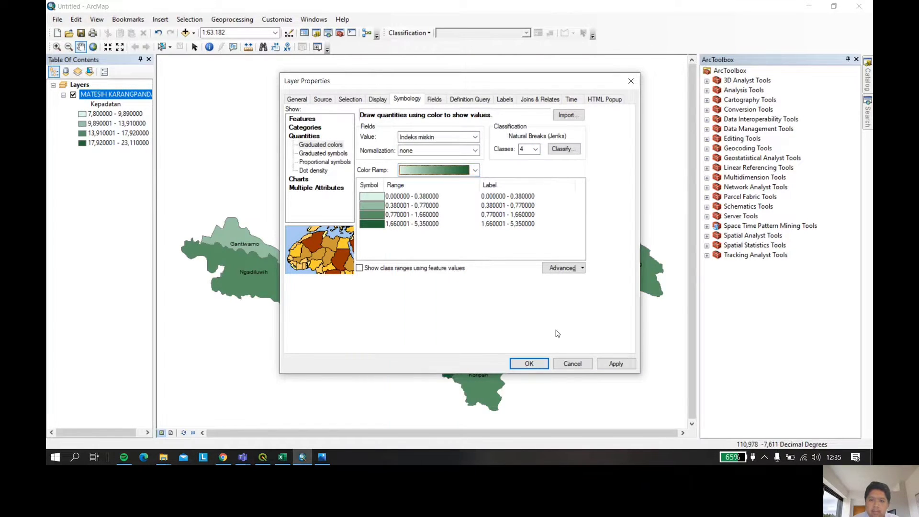
click(616, 364)
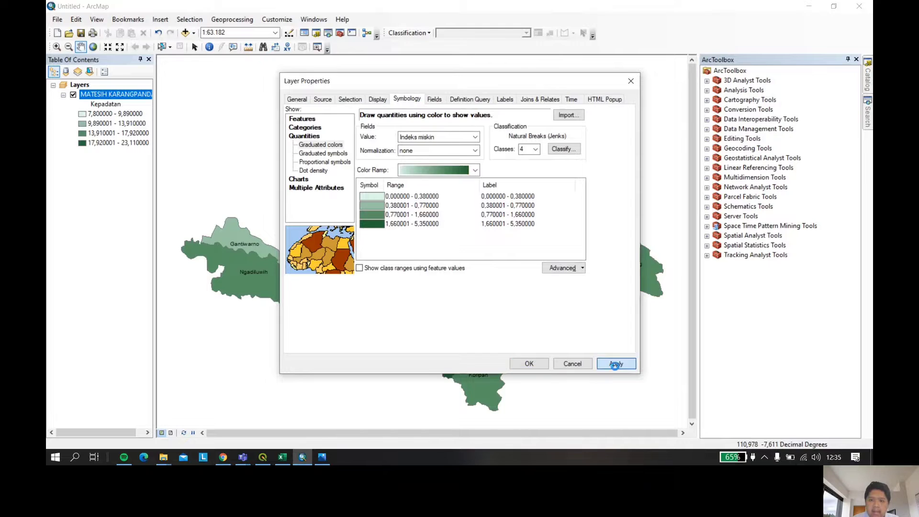
click(529, 364)
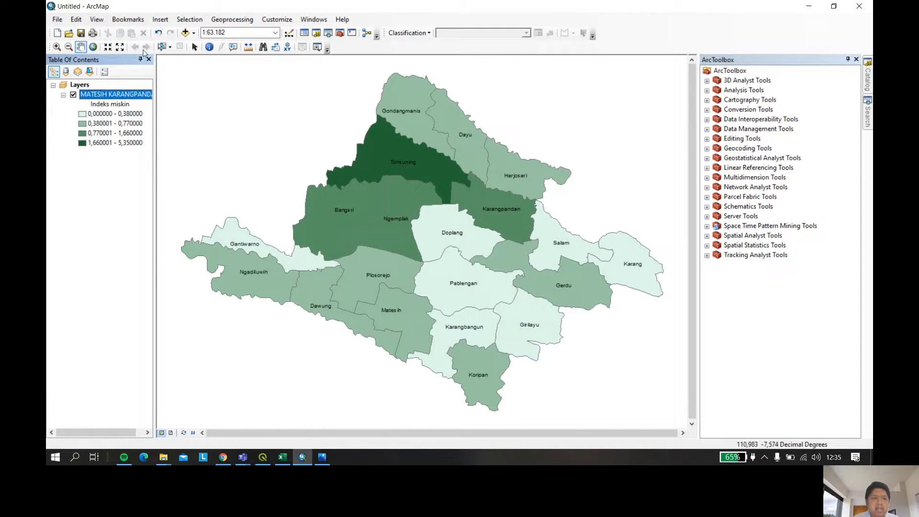
- Export all features of the MATESIH KARANGPANDAN layer to the tematik folder as shapefile "tematik indeks miskin" and add it to the map
right_click(115, 94)
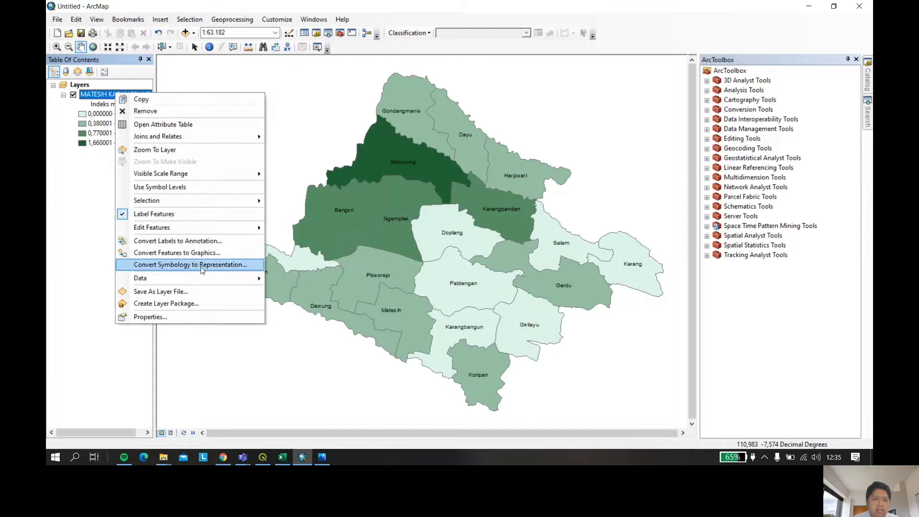
mouse_move(192, 279)
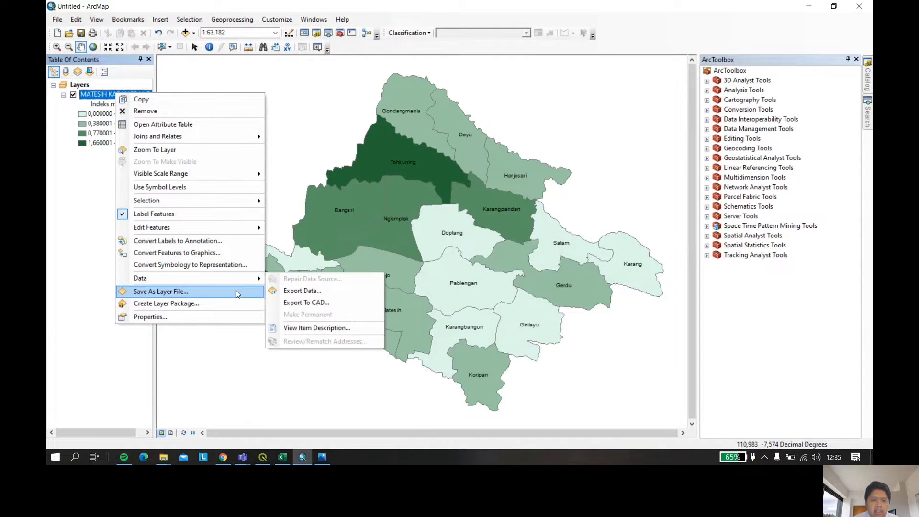
click(312, 291)
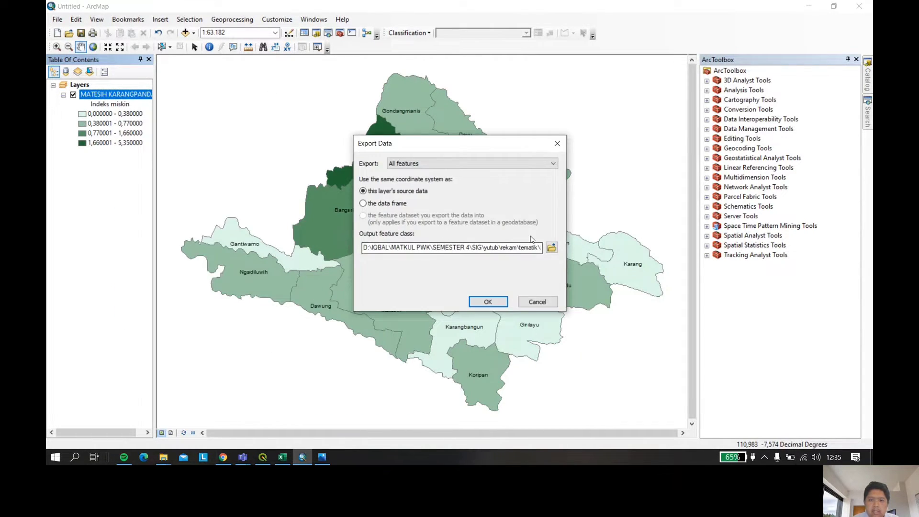
click(551, 248)
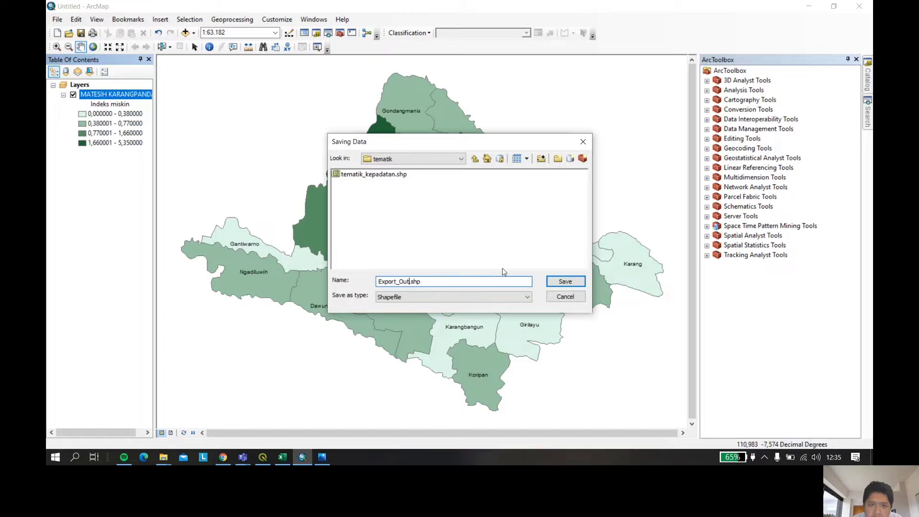
key(BackSpace)
key(BackSpace)
key(BackSpace)
key(BackSpace)
key(BackSpace)
key(BackSpace)
key(BackSpace)
key(BackSpace)
key(BackSpace)
key(BackSpace)
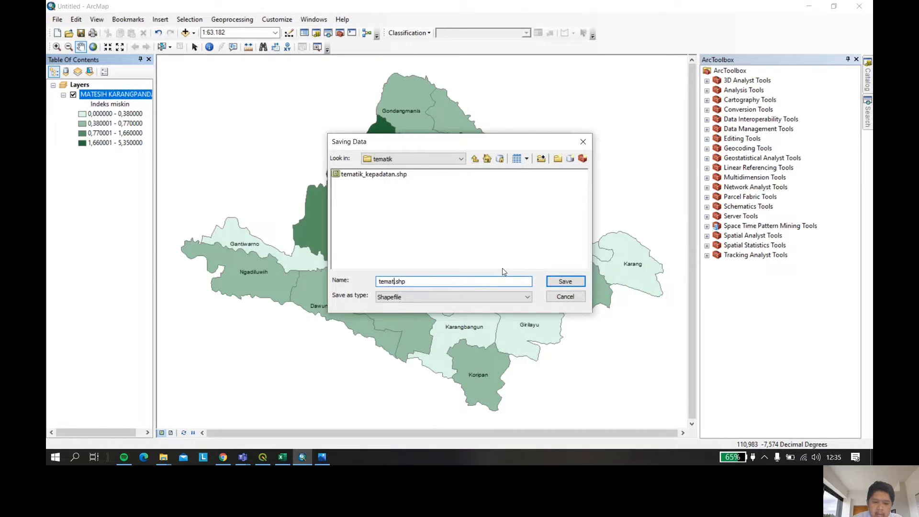
text(tematik indeks miskin)
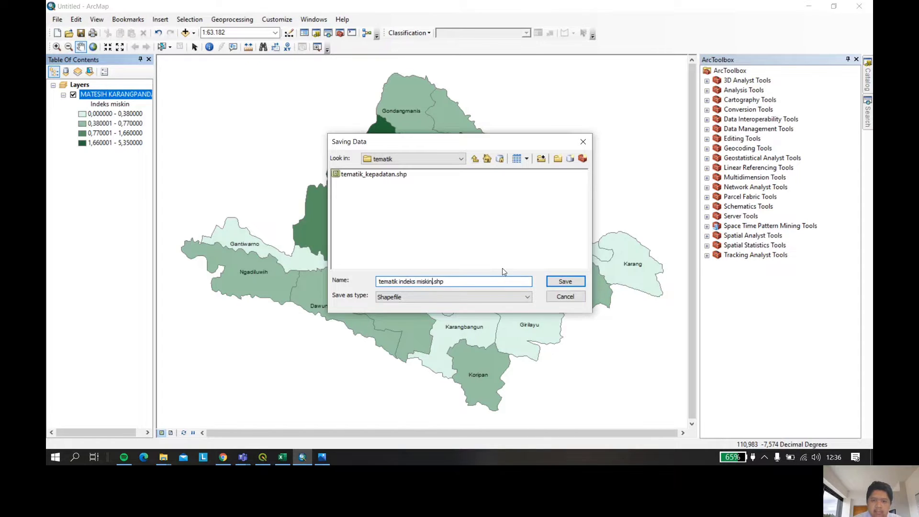
click(550, 283)
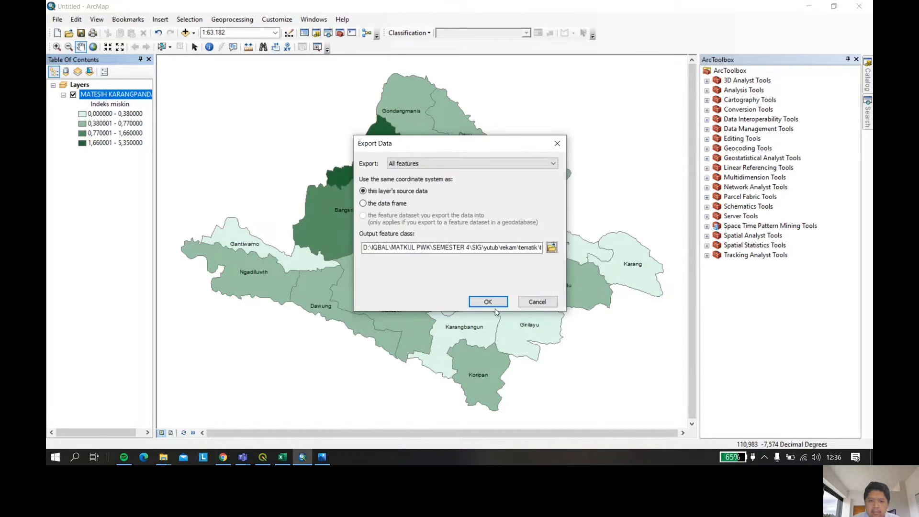
click(488, 302)
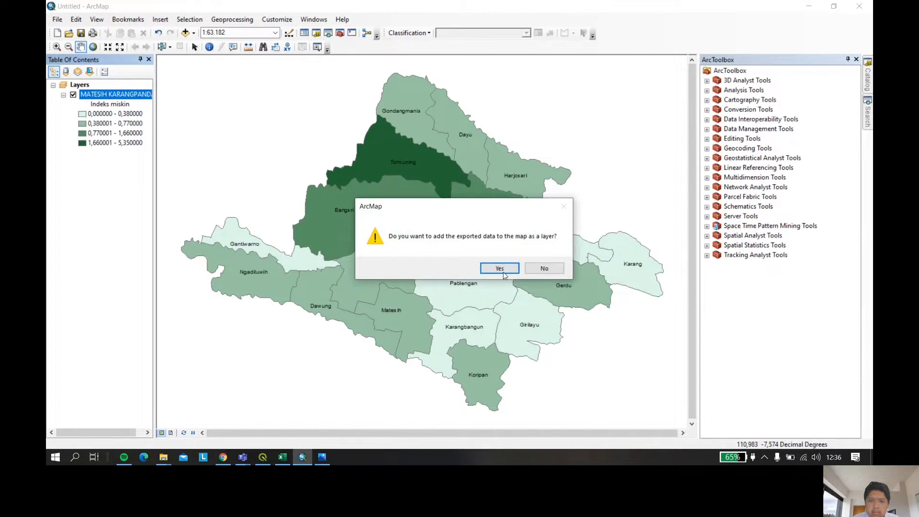
click(504, 272)
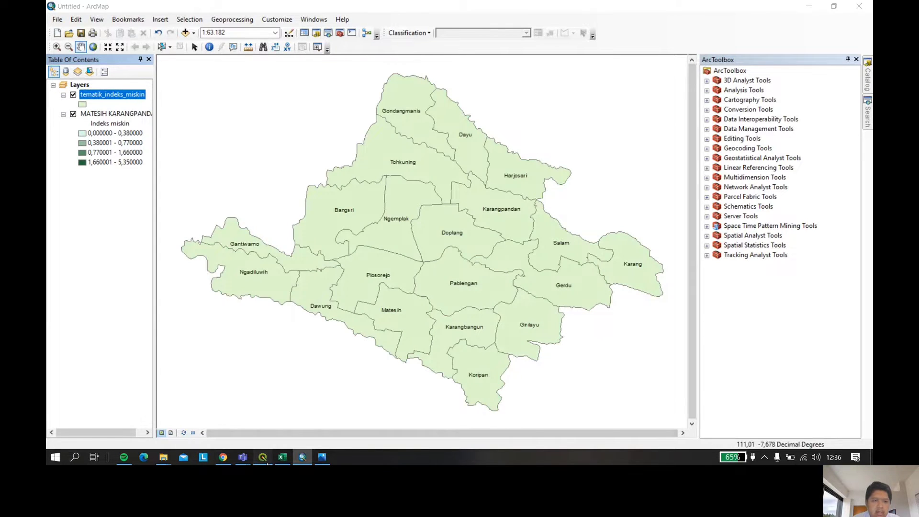
- Switch to QGIS, bring up File Explorer and open the tematik folder inside yutub\rekam
click(263, 459)
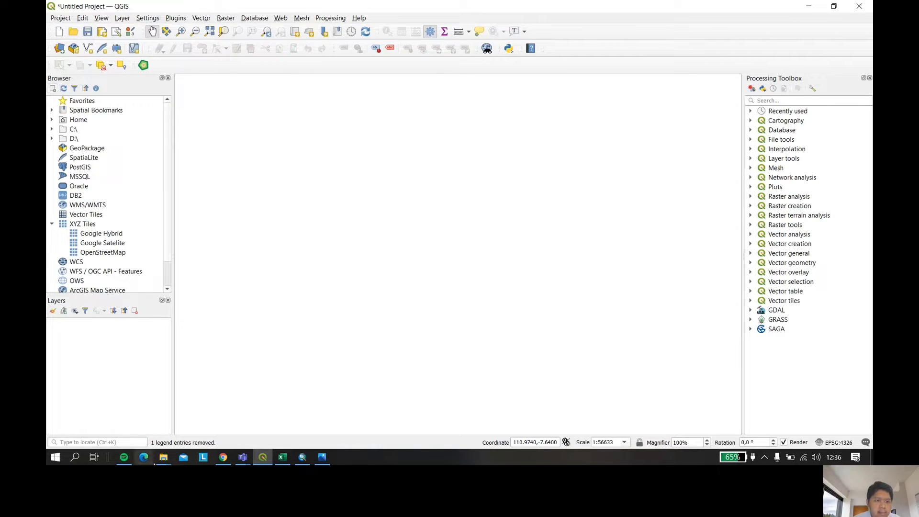
mouse_move(163, 457)
click(132, 416)
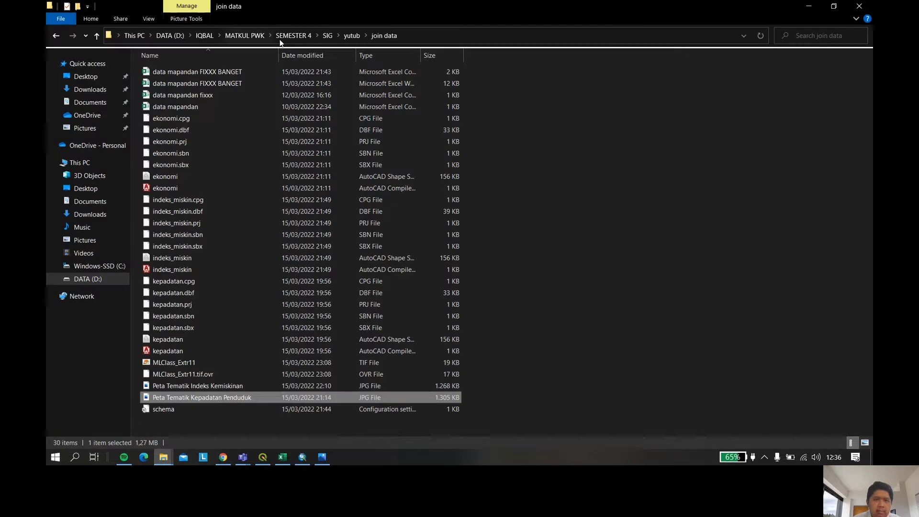
click(350, 36)
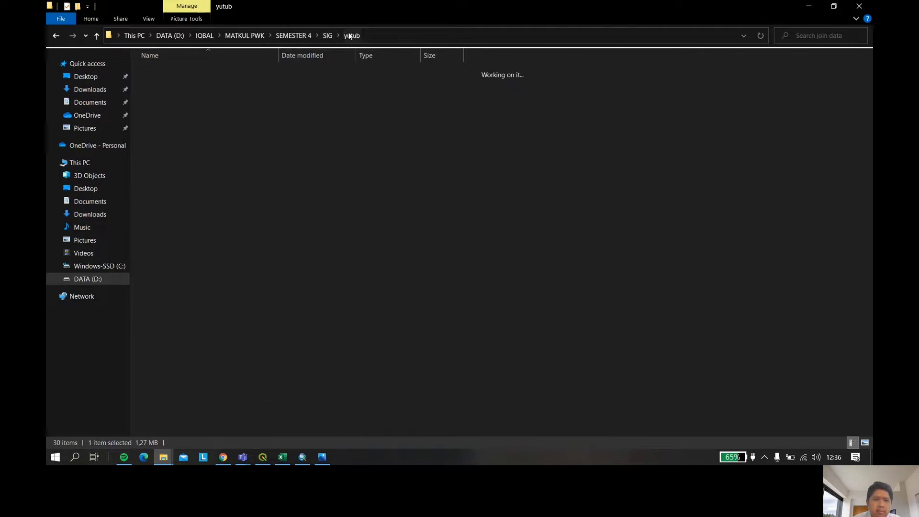
double_click(225, 109)
double_click(234, 88)
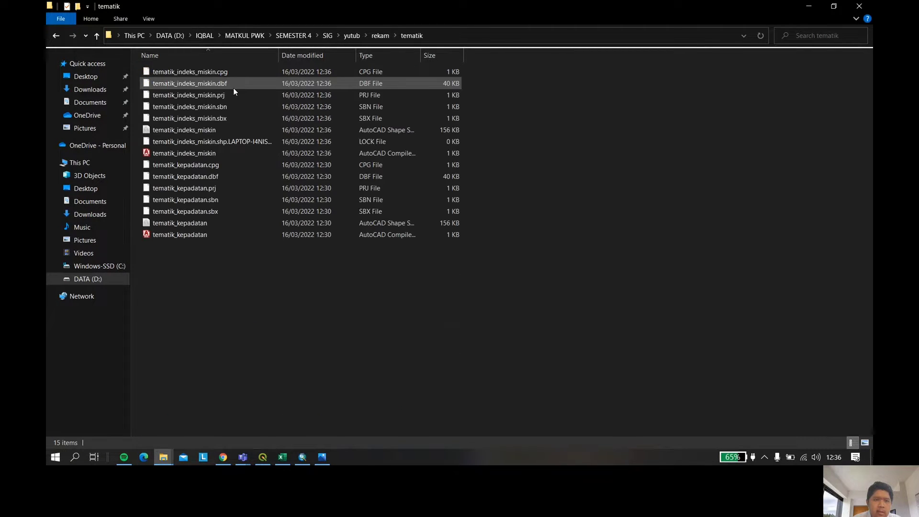
- Load the tematik_indeks_miskin shapefile from the tematik folder into QGIS and set its layer symbology to Graduated
drag(376, 84, 321, 275)
right_click(126, 329)
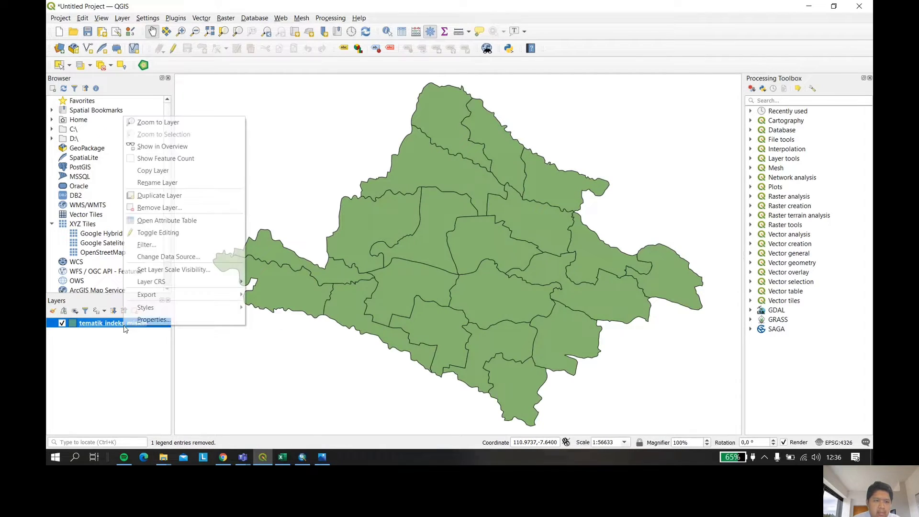
click(163, 316)
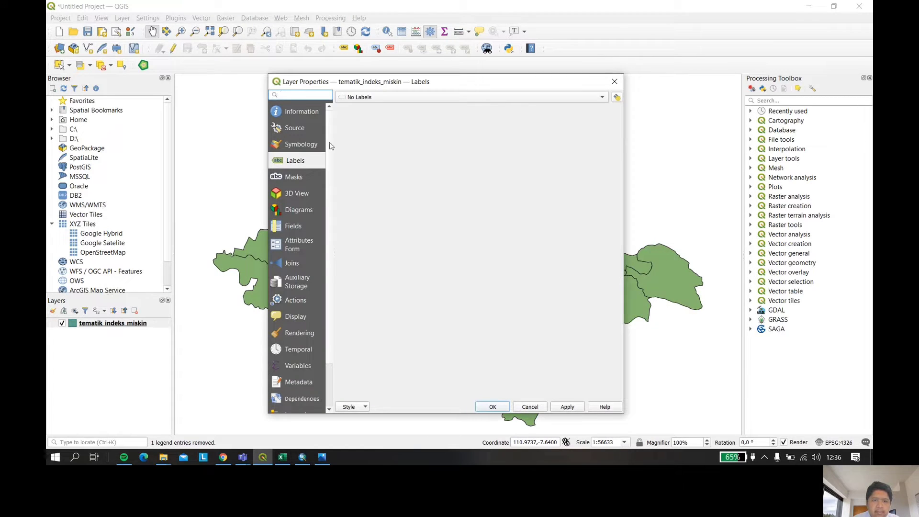
click(305, 143)
click(489, 98)
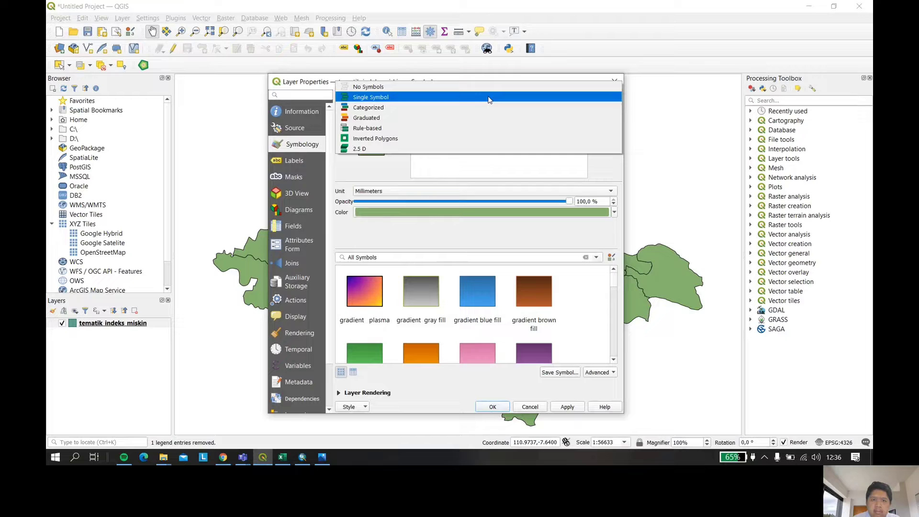
click(450, 119)
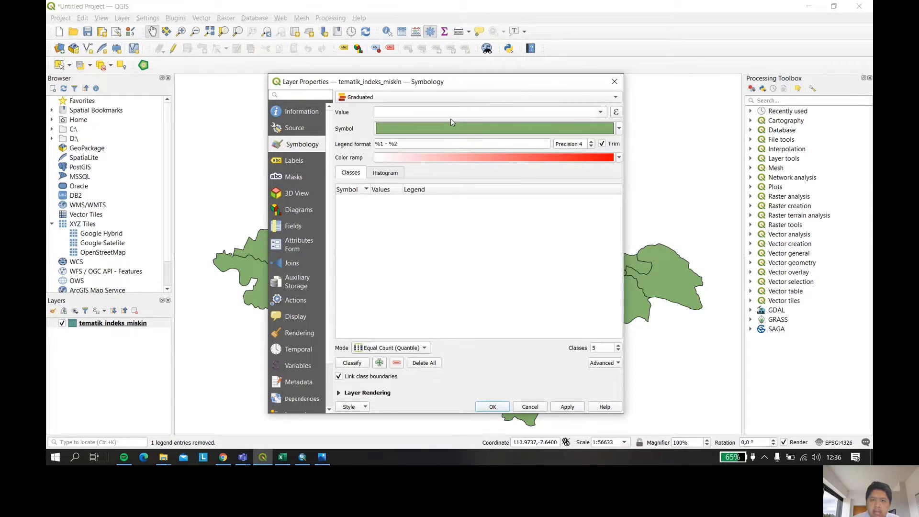
- Set the graduated symbology's value to the Indeks_mis field and choose the white-to-dark-green color ramp
click(586, 114)
click(600, 112)
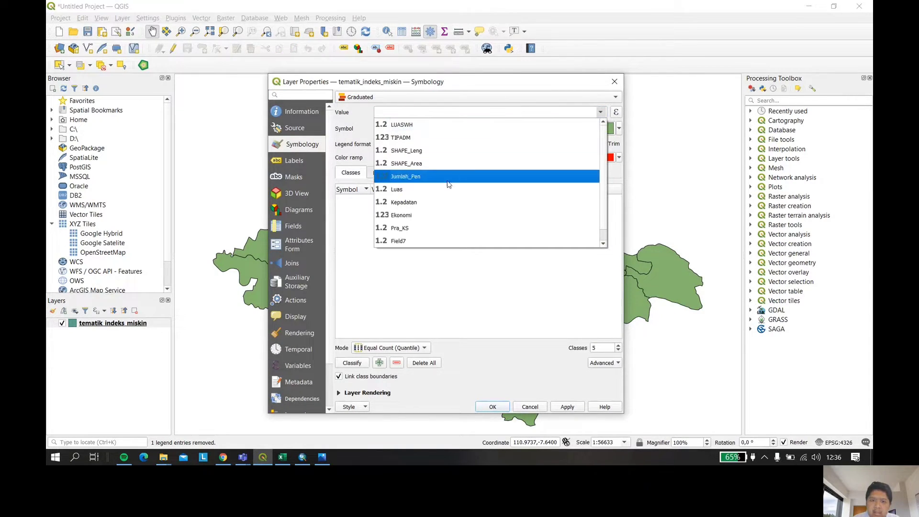
scroll(439, 233, down, 1)
click(438, 242)
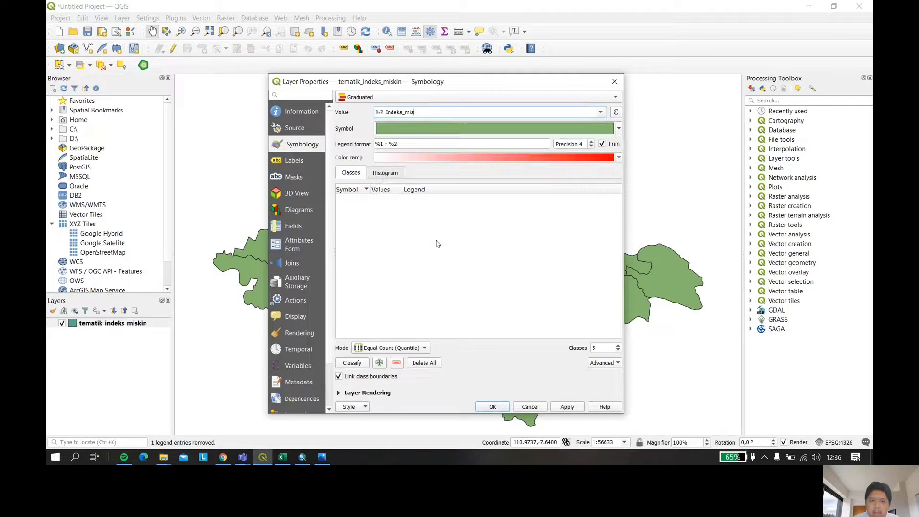
click(617, 158)
click(428, 211)
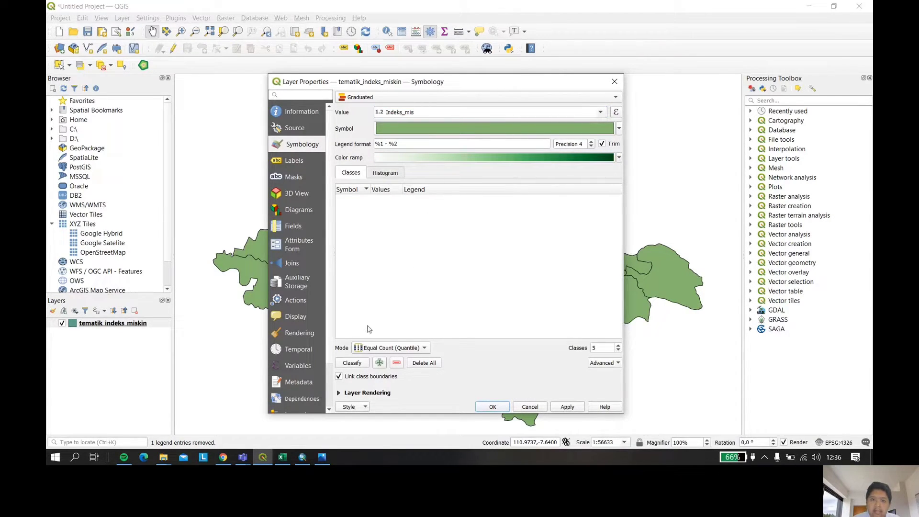
- Classify the Indeks_mis values into 4 Equal Count (Quantile) classes and apply the symbology to the layer
click(354, 364)
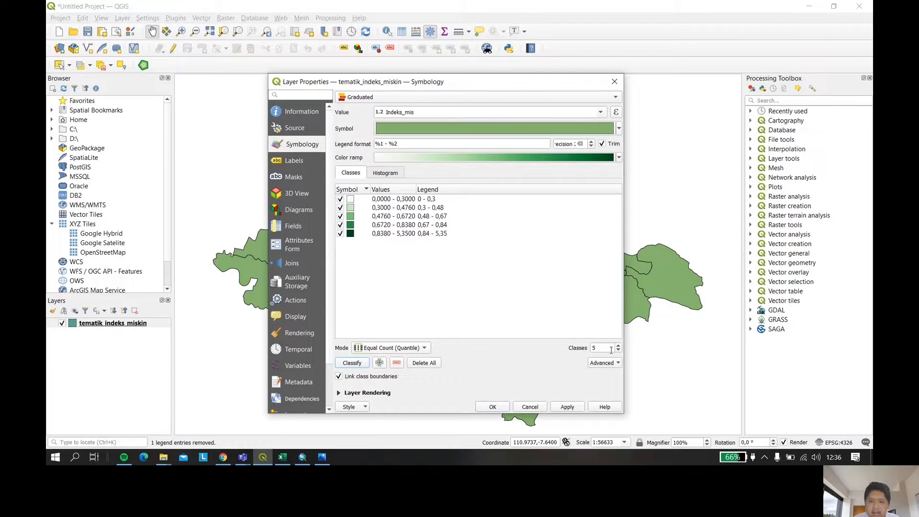
click(618, 351)
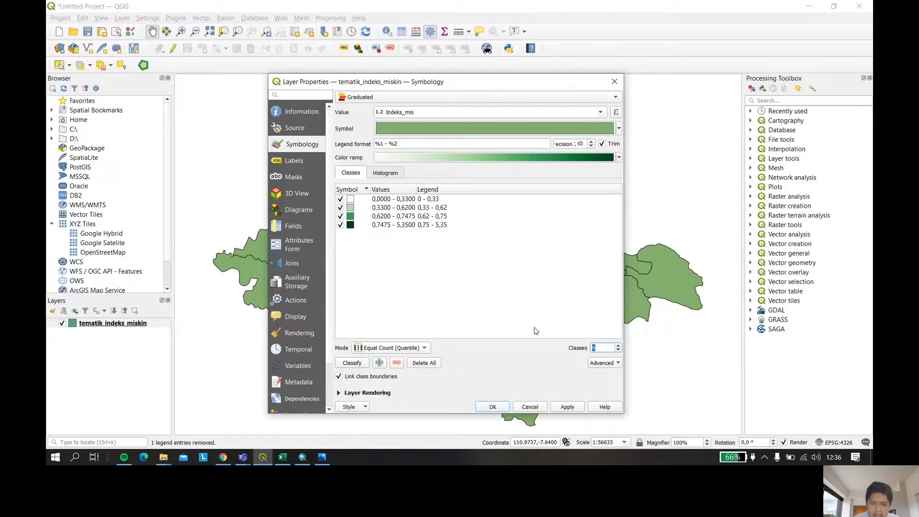
click(566, 407)
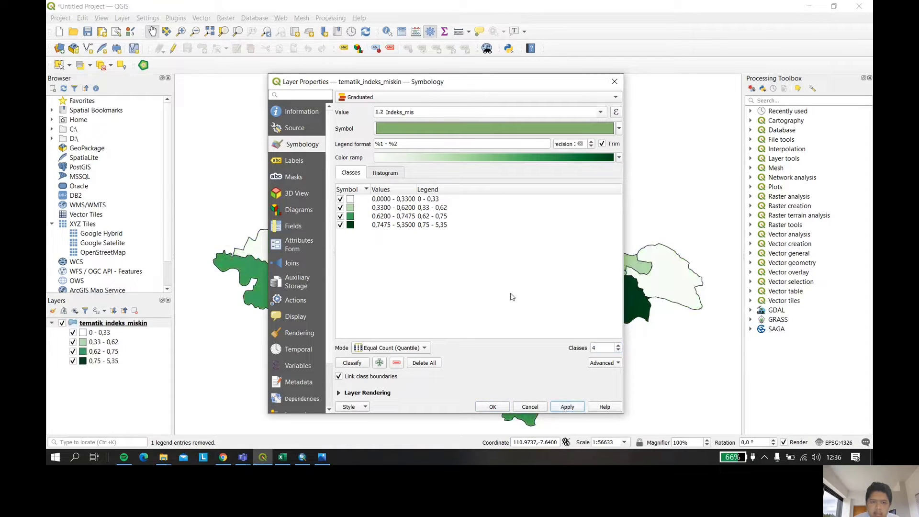
click(614, 82)
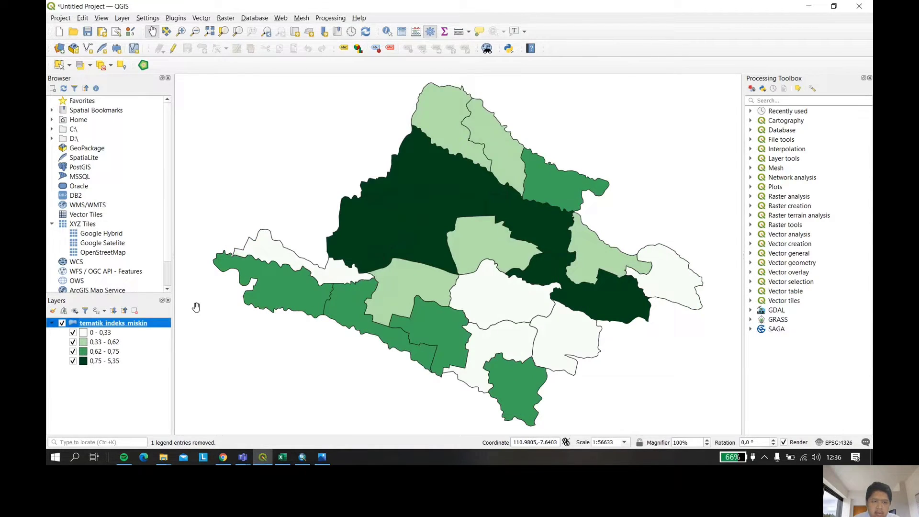
- Label the tematik_indeks_miskin layer with Single Labels using the NAMOBJ field and apply the labels
right_click(139, 326)
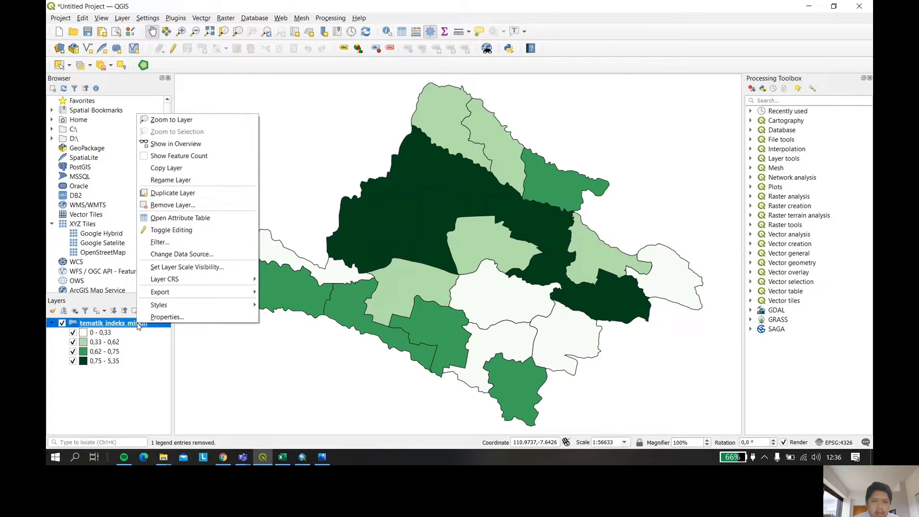
click(165, 317)
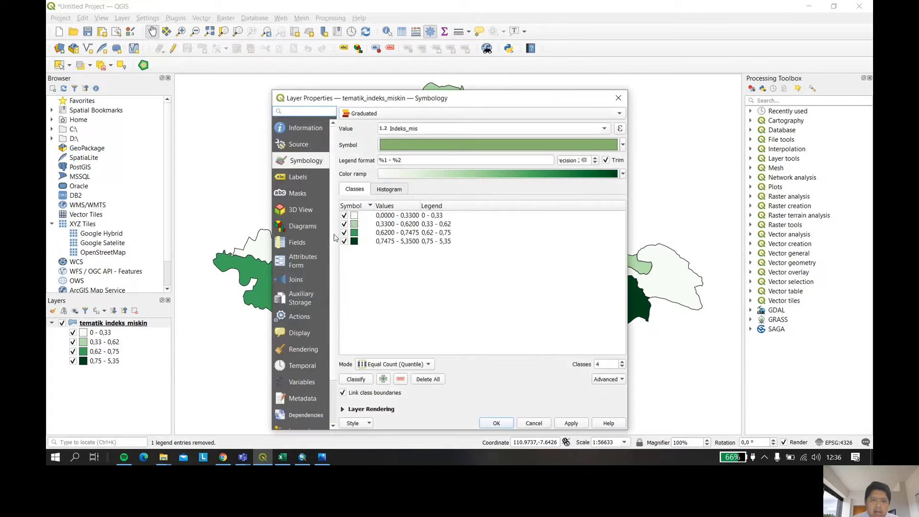
click(309, 179)
click(487, 114)
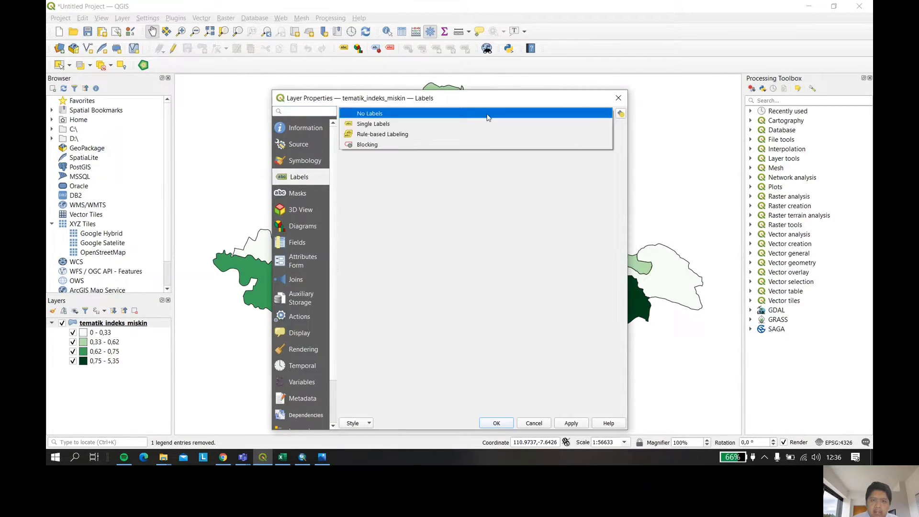
click(479, 123)
click(604, 127)
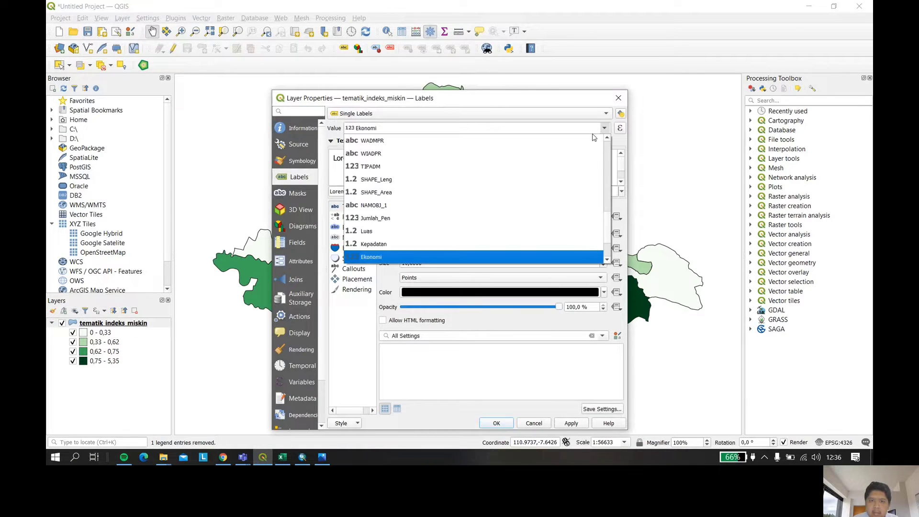
scroll(478, 225, down, 3)
click(452, 153)
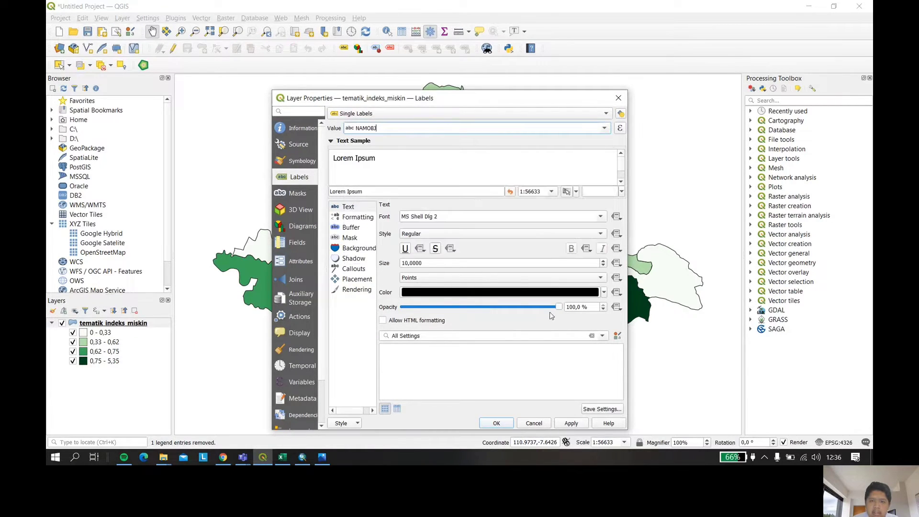
click(571, 423)
click(496, 424)
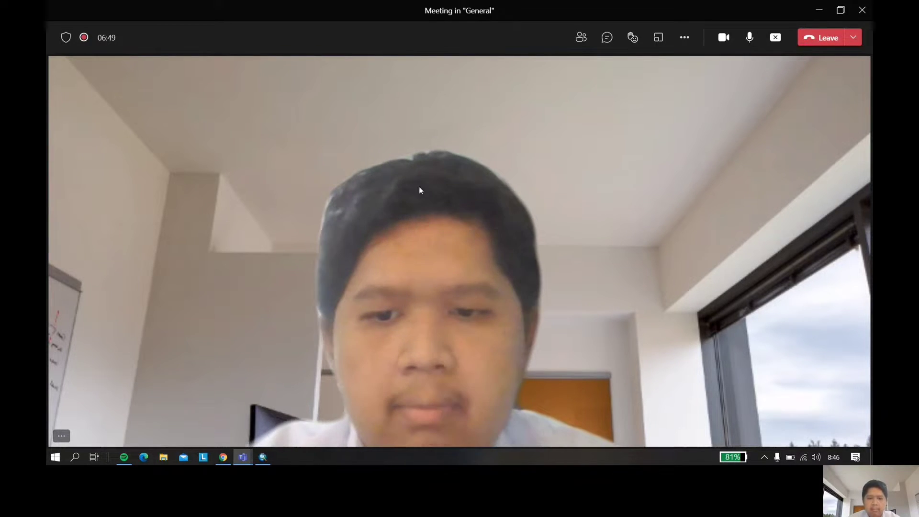
- Switch to ArcMap and add desa karang shp.shp from the SIG\yutub folder to the empty map
click(263, 458)
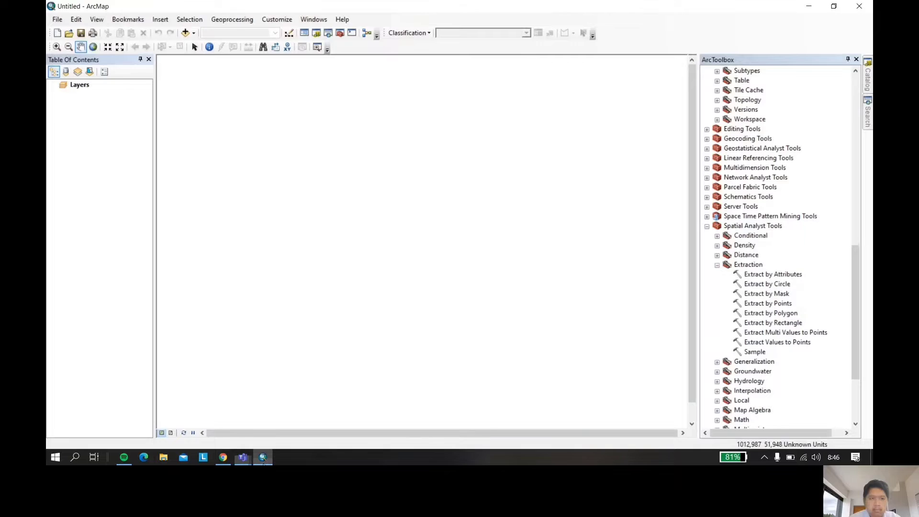
click(194, 34)
click(206, 43)
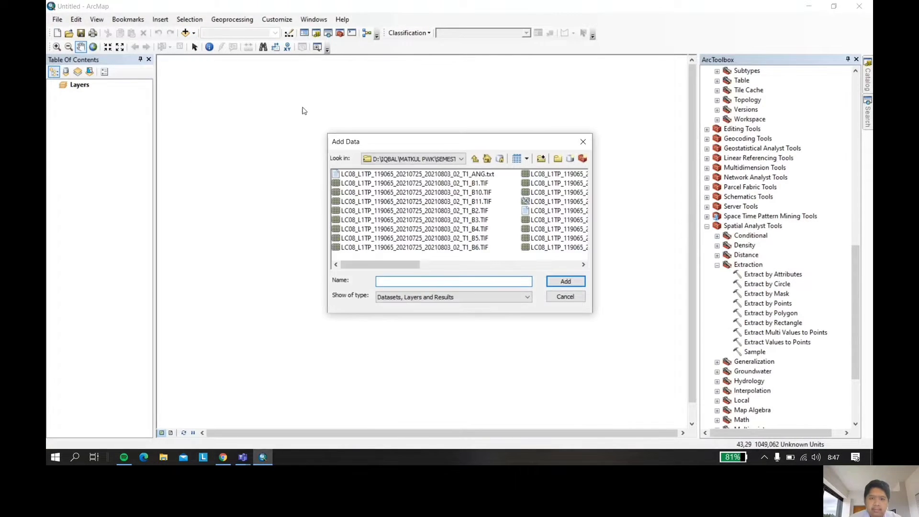
click(461, 162)
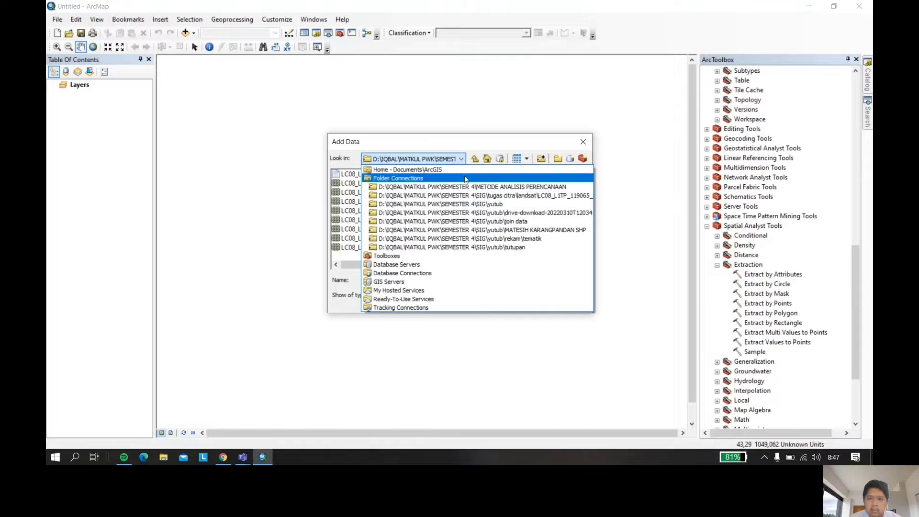
click(489, 209)
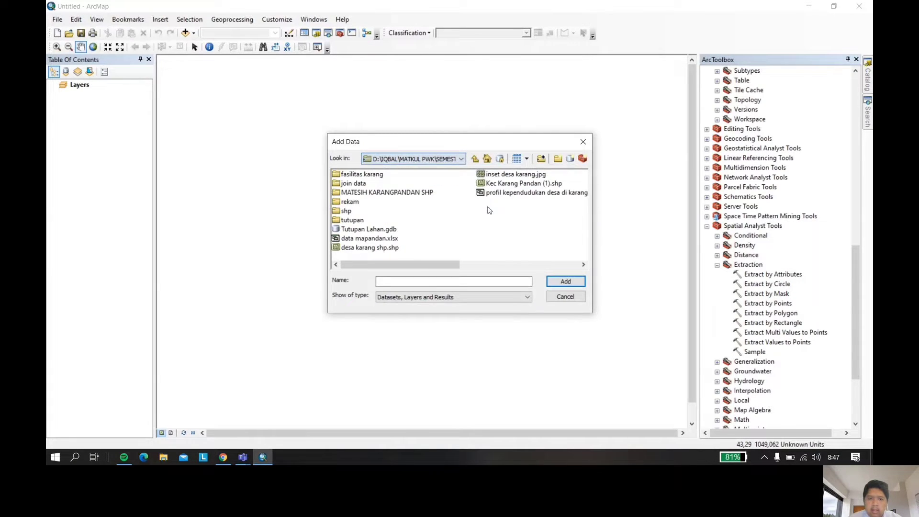
click(391, 247)
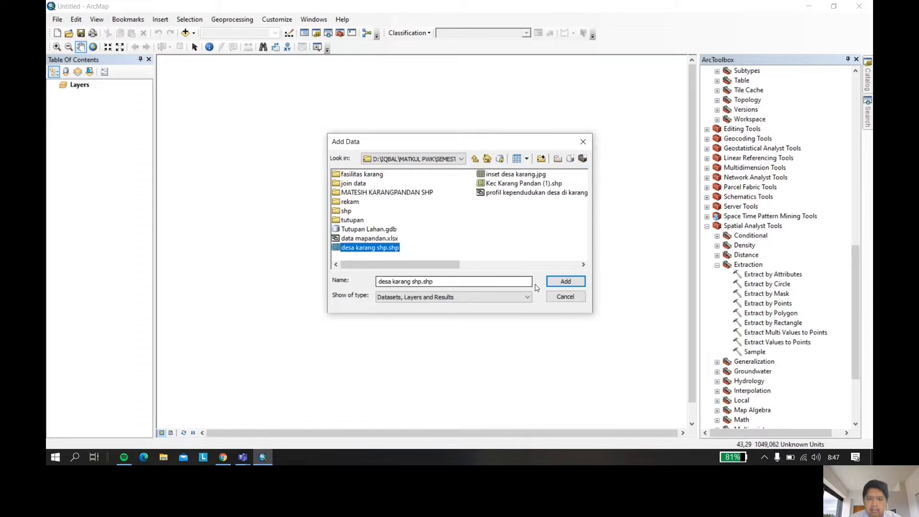
click(560, 282)
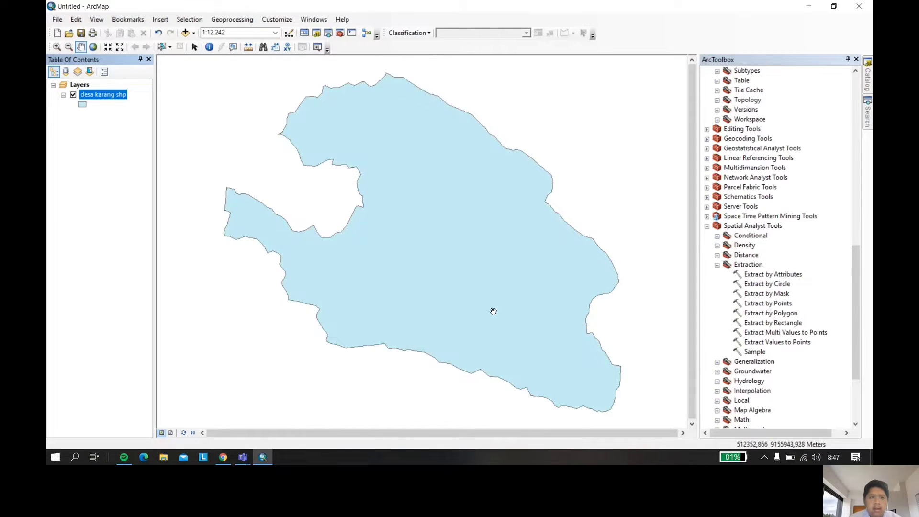
- Add the Landsat band rasters B2, B3 and B4 (LC08_L1TP_119065_20210725) from the tugas citra\landsat folder to the map
click(193, 33)
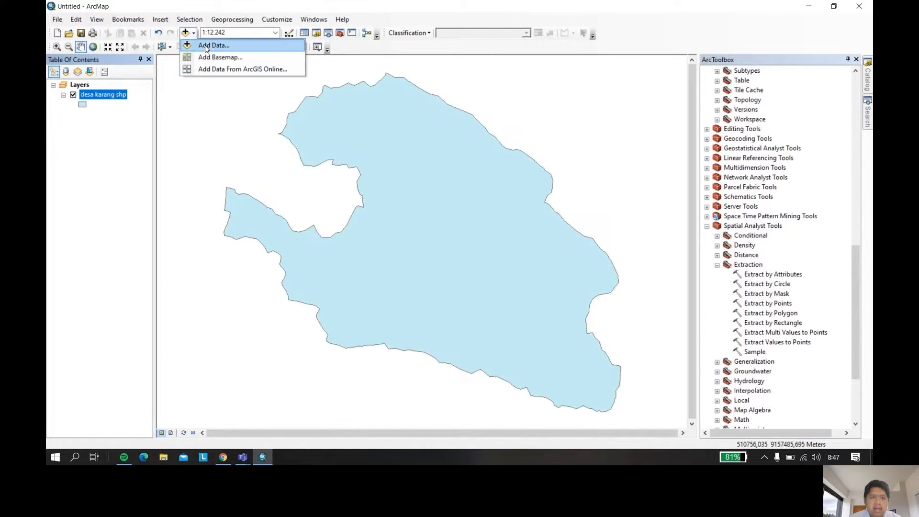
click(208, 45)
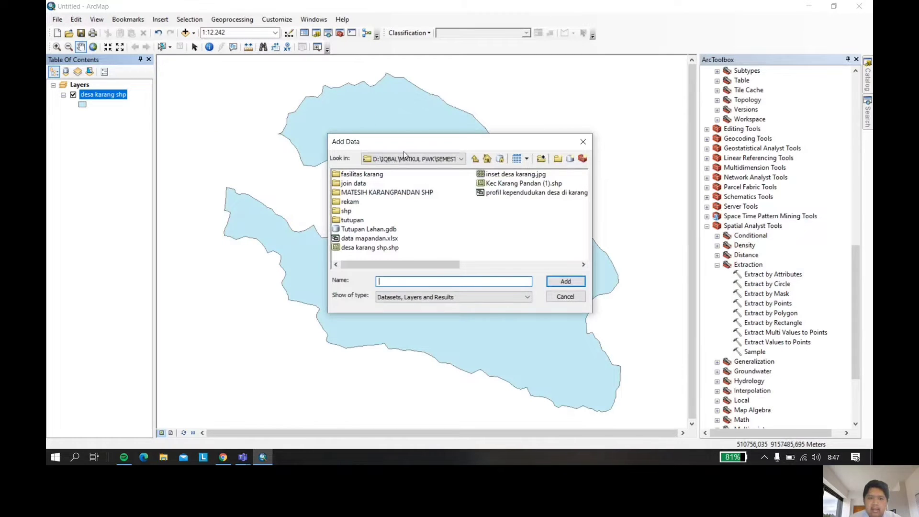
click(451, 159)
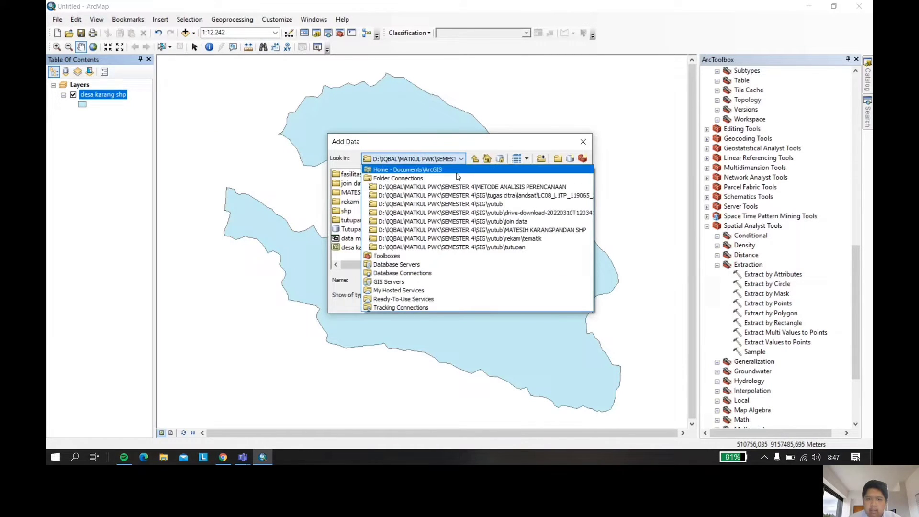
click(466, 197)
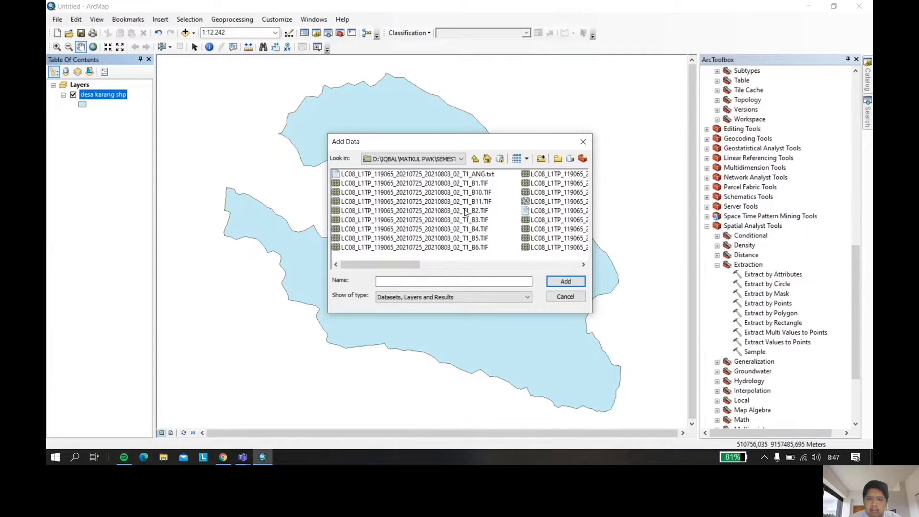
click(466, 213)
shift+click(472, 221)
shift+click(476, 230)
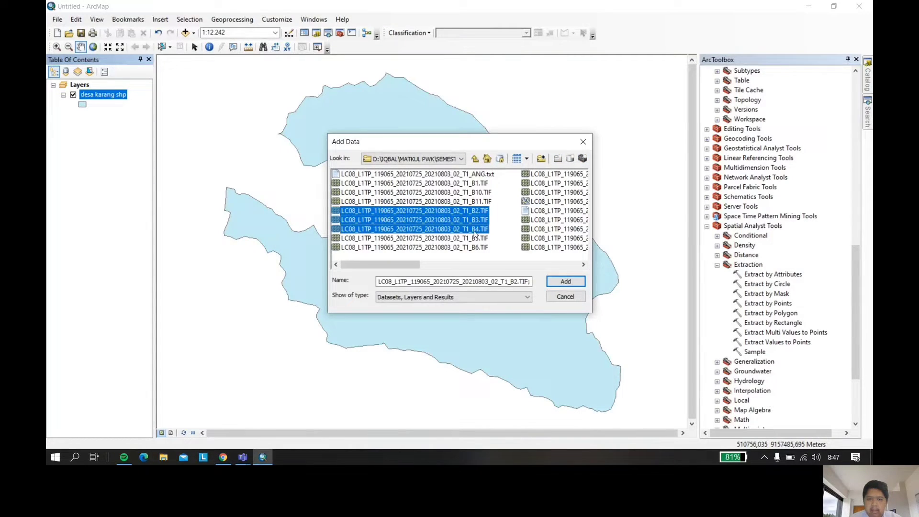
click(564, 282)
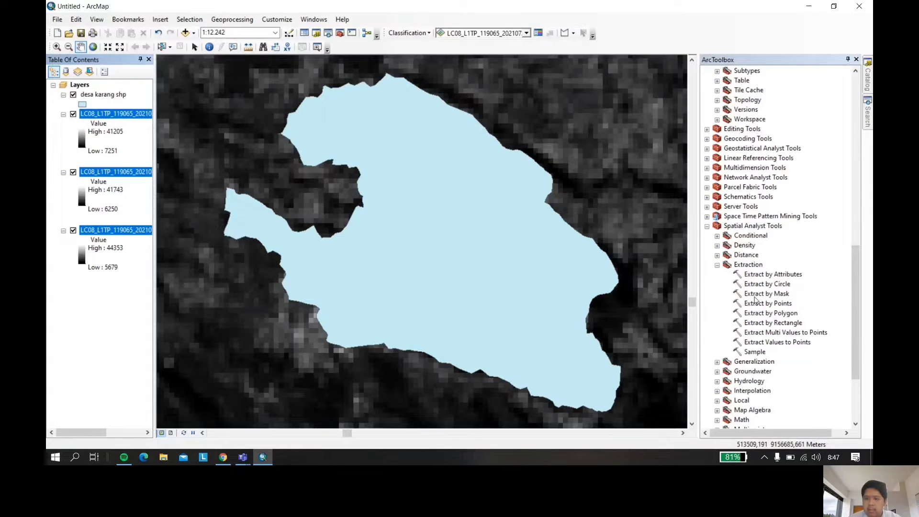
- Run Extract by Mask on the Landsat B2 raster, using desa karang shp as the feature mask
double_click(755, 294)
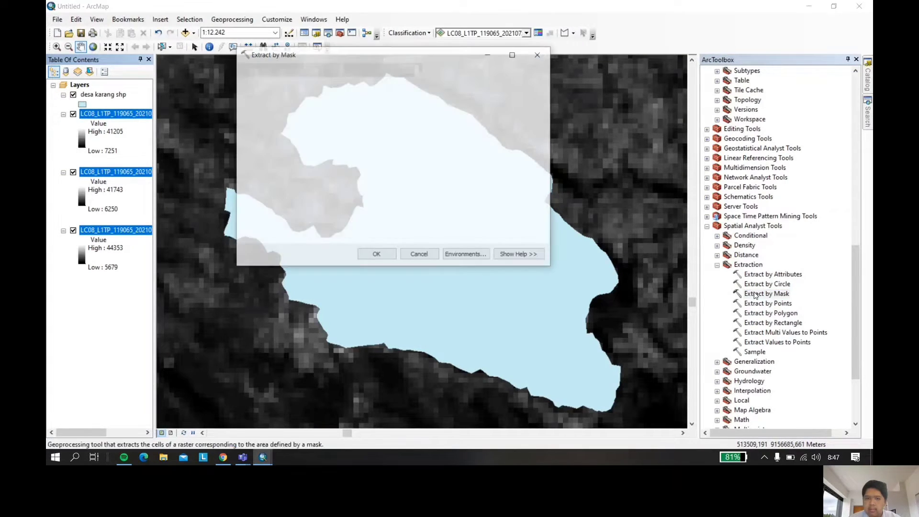
click(512, 85)
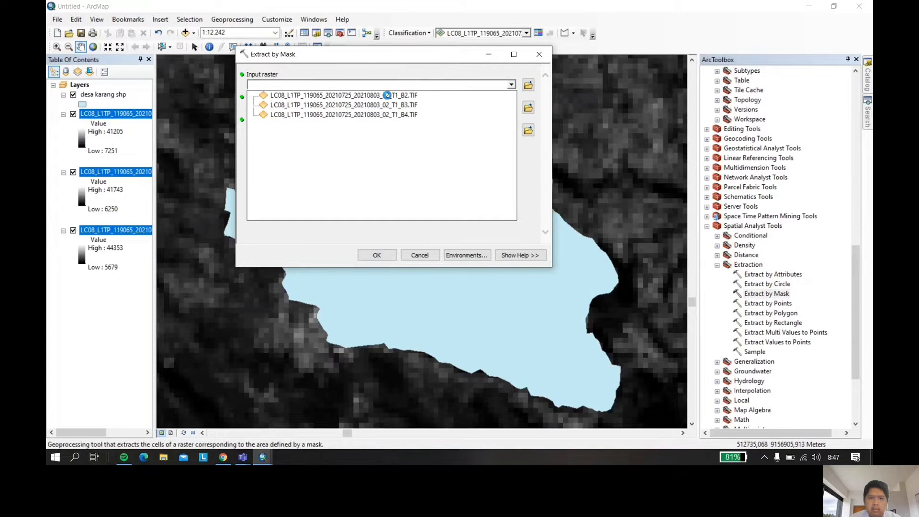
click(391, 96)
click(512, 108)
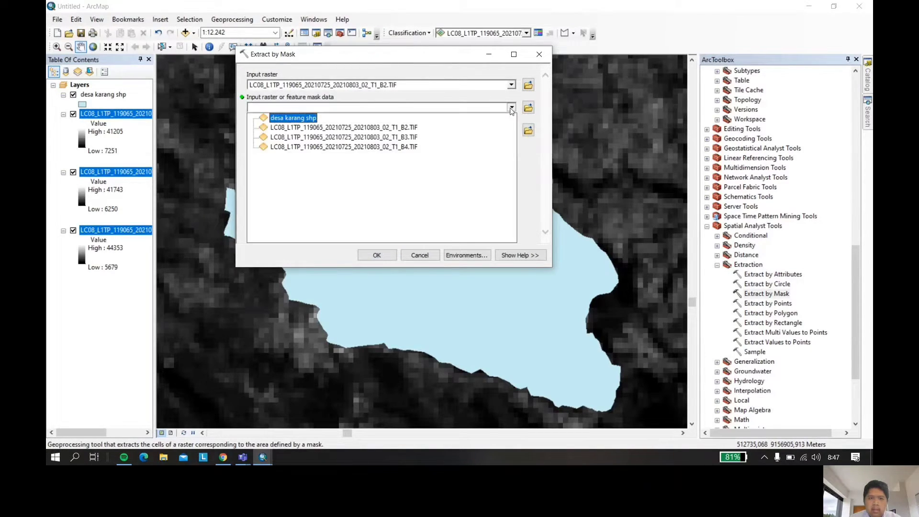
click(314, 119)
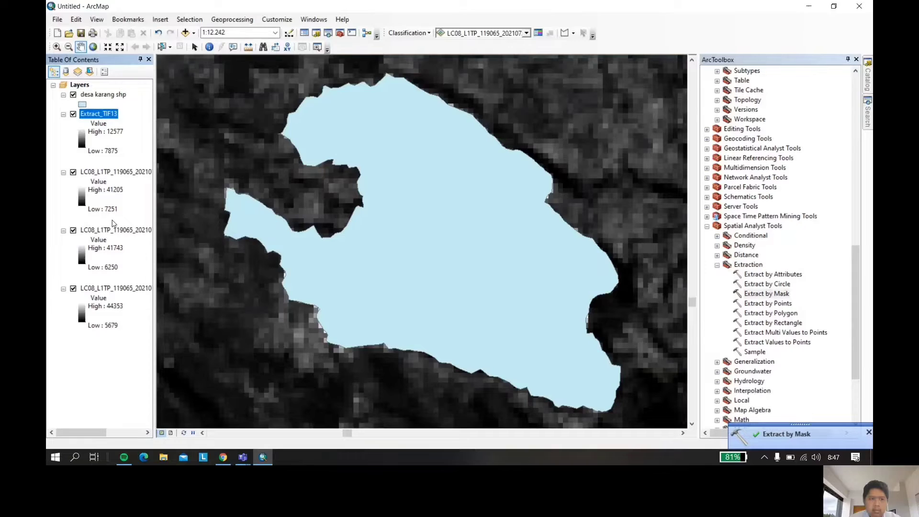
- Rename the extracted raster layer in the table of contents to B2
click(110, 113)
key(Caps_Lock)
text(B2)
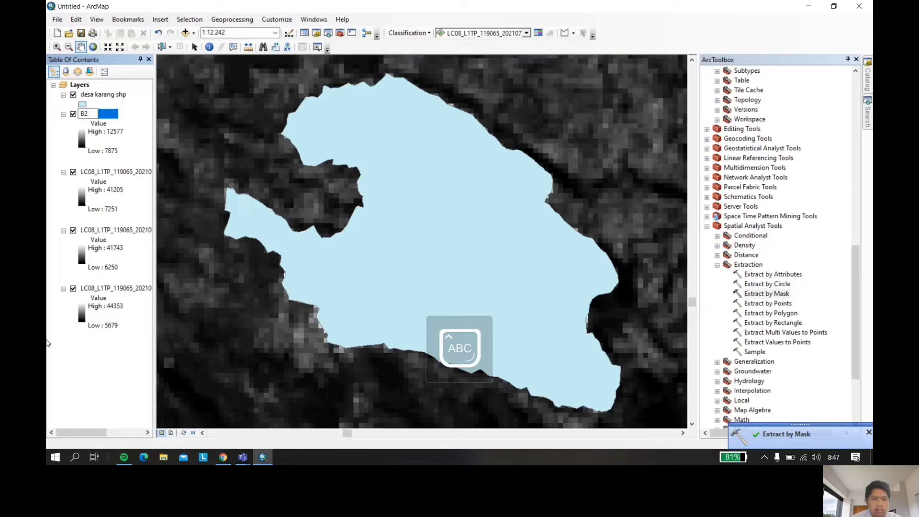
key(Return)
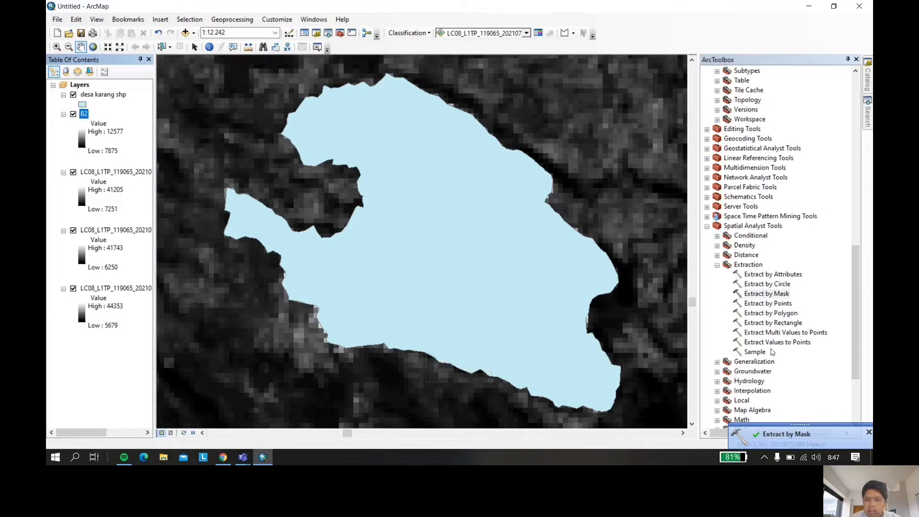
- Run Extract by Mask on the Landsat B3 raster, using desa karang shp as the feature mask
double_click(778, 294)
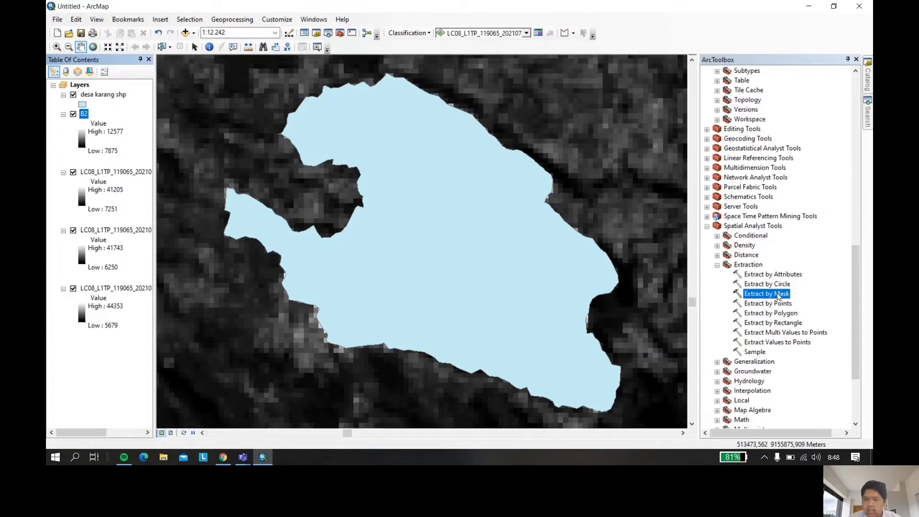
click(511, 84)
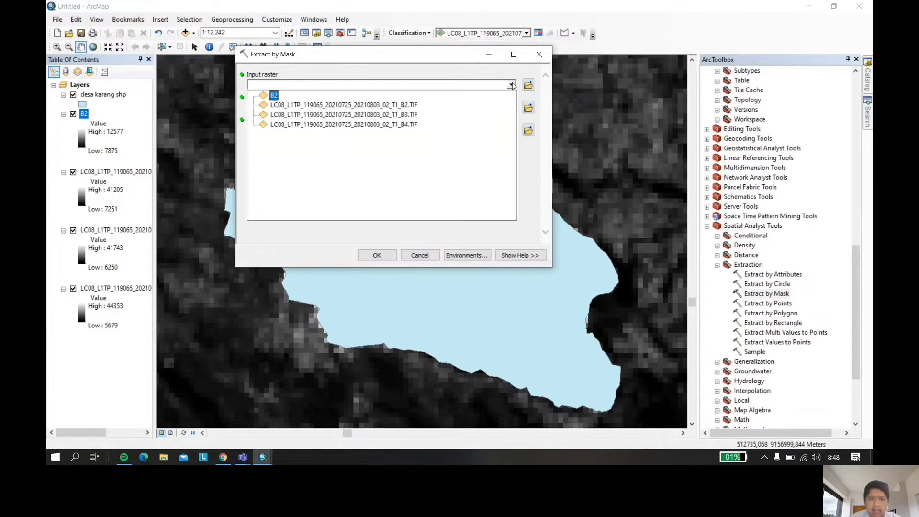
click(387, 116)
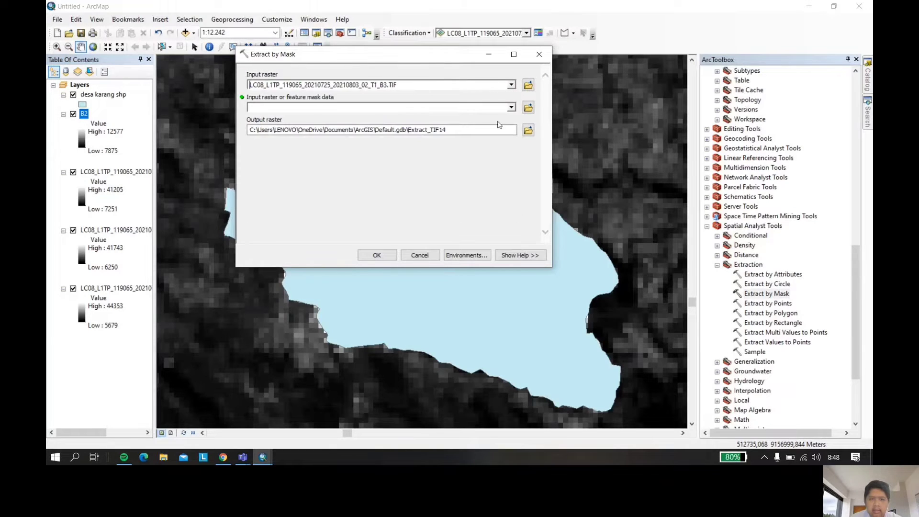
click(511, 107)
click(382, 127)
click(511, 108)
click(412, 116)
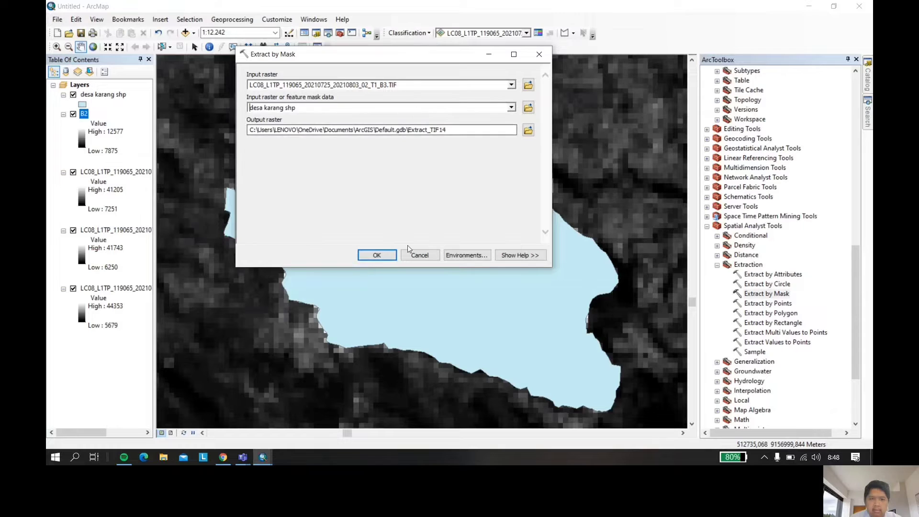
click(377, 255)
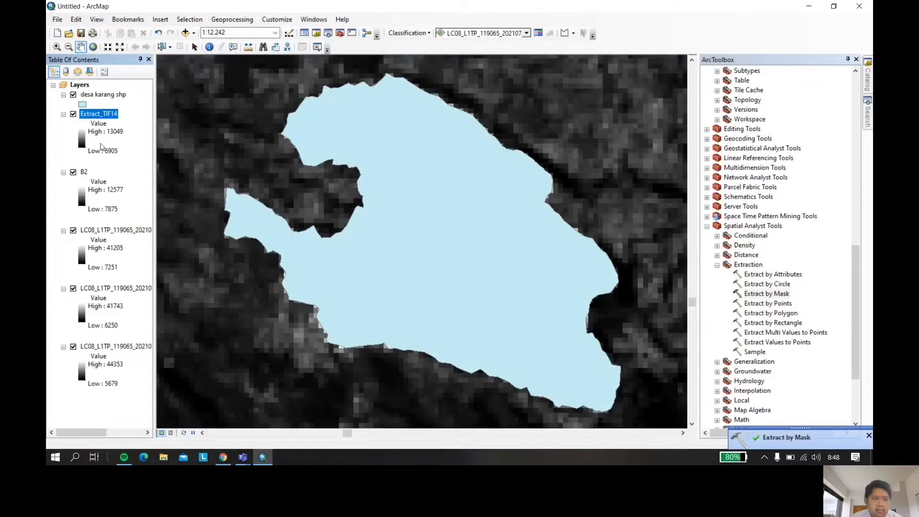
- Rename the newly extracted raster layer in the table of contents to B3
click(107, 117)
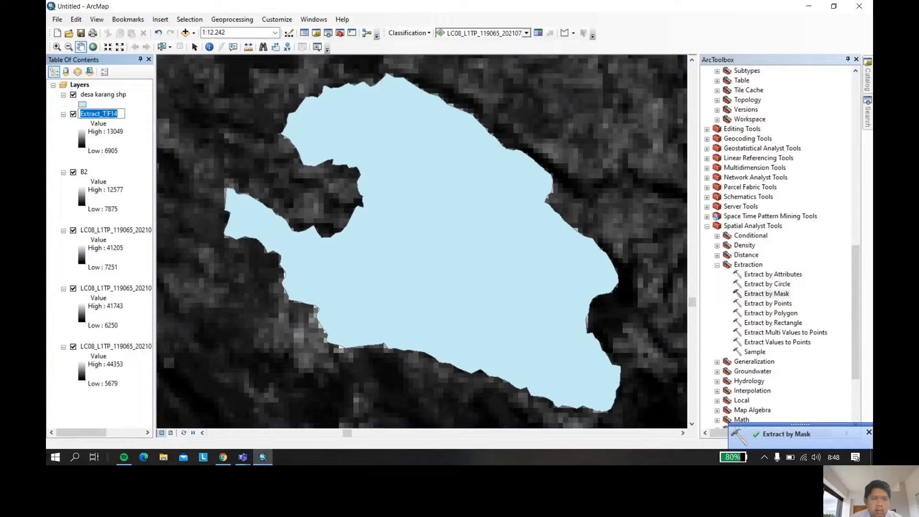
text(B3)
key(Return)
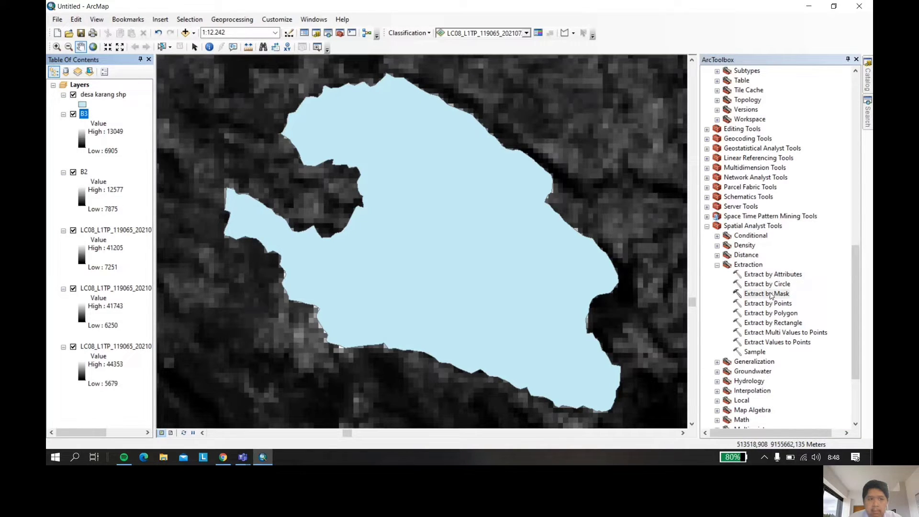
- Run Extract by Mask on the Landsat B4 raster with desa karang shp as the mask, and rename the resulting layer B4
double_click(767, 294)
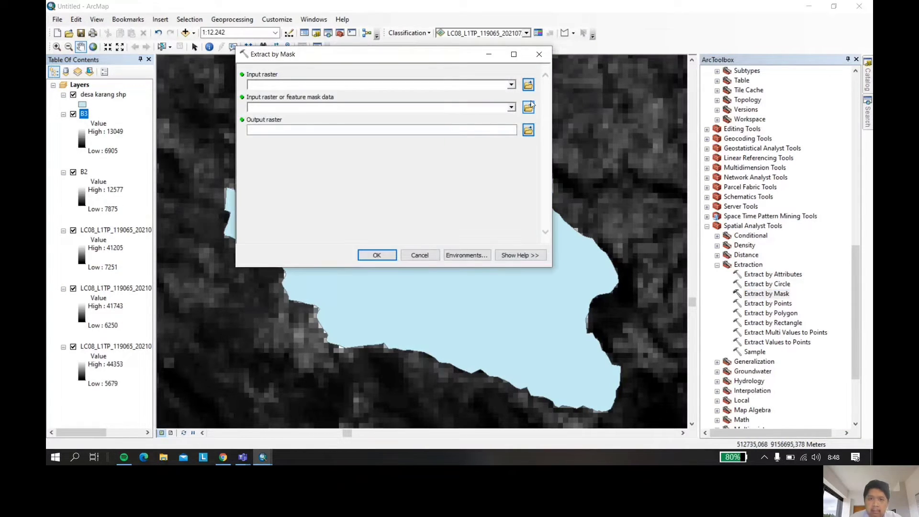
click(511, 86)
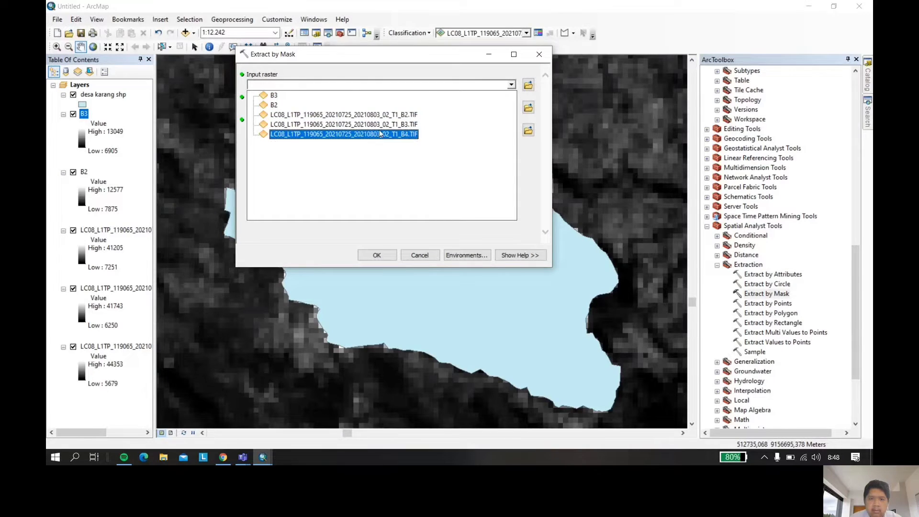
click(381, 134)
click(512, 107)
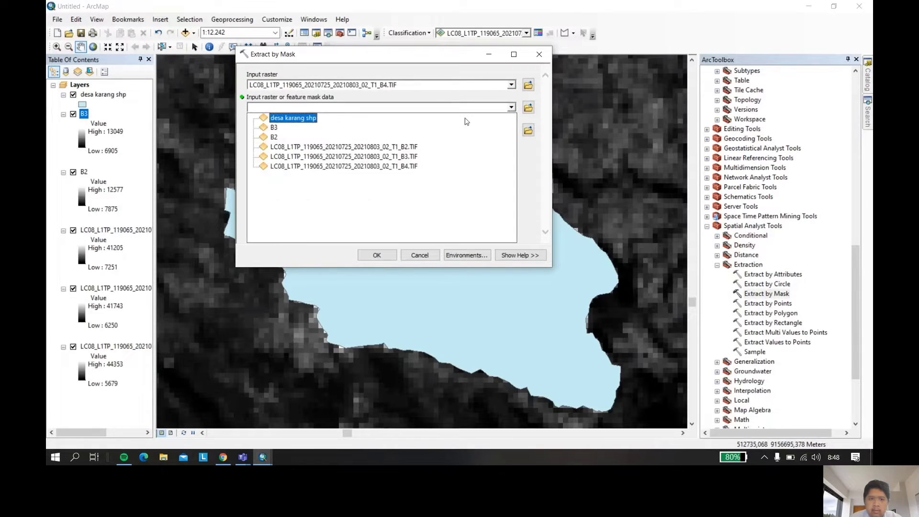
click(377, 120)
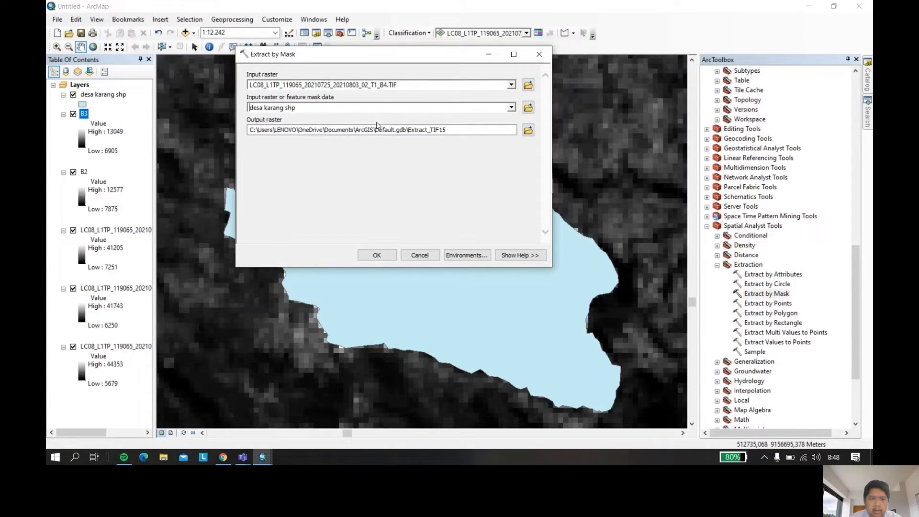
click(377, 255)
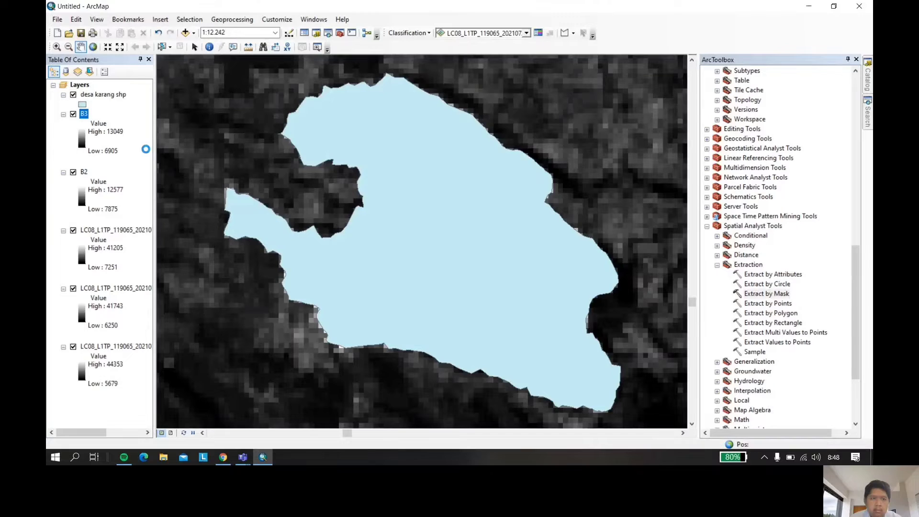
click(114, 115)
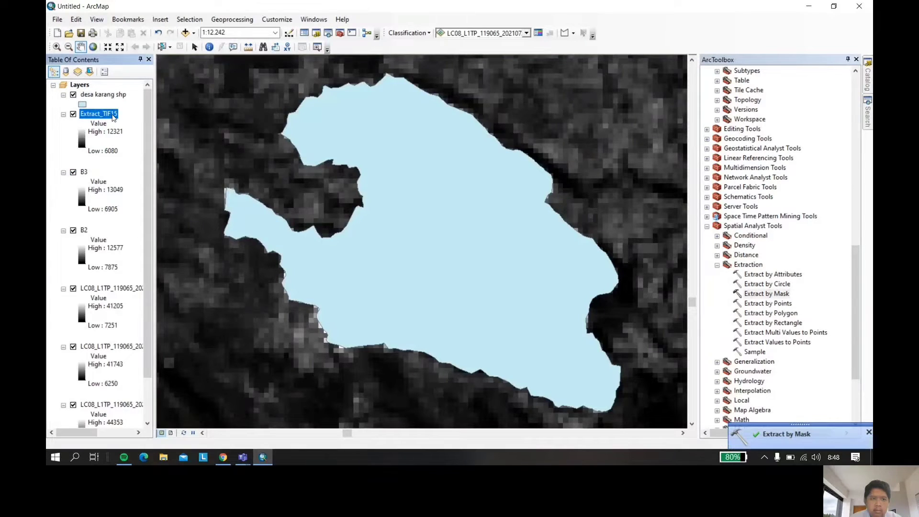
text(B4)
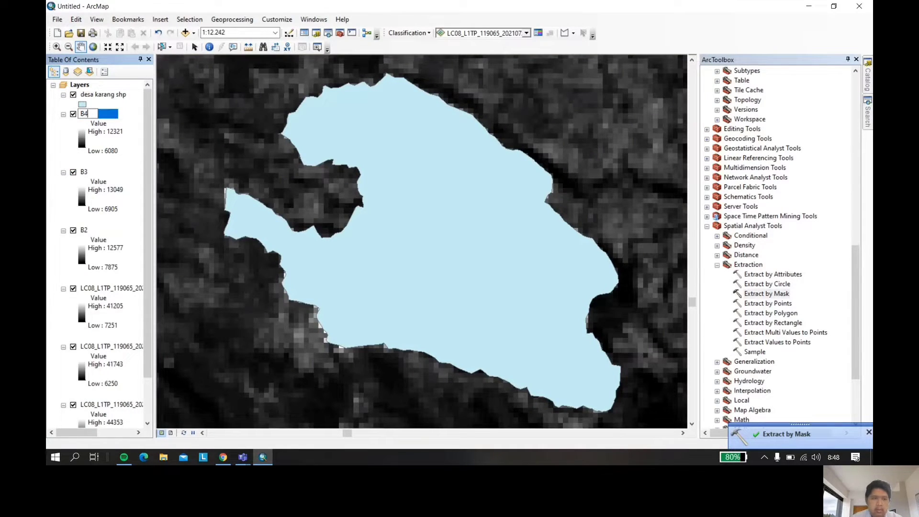
- Turn off the display of the three original full-scene Landsat layers for bands B2, B3 and B4
scroll(83, 403, down, 2)
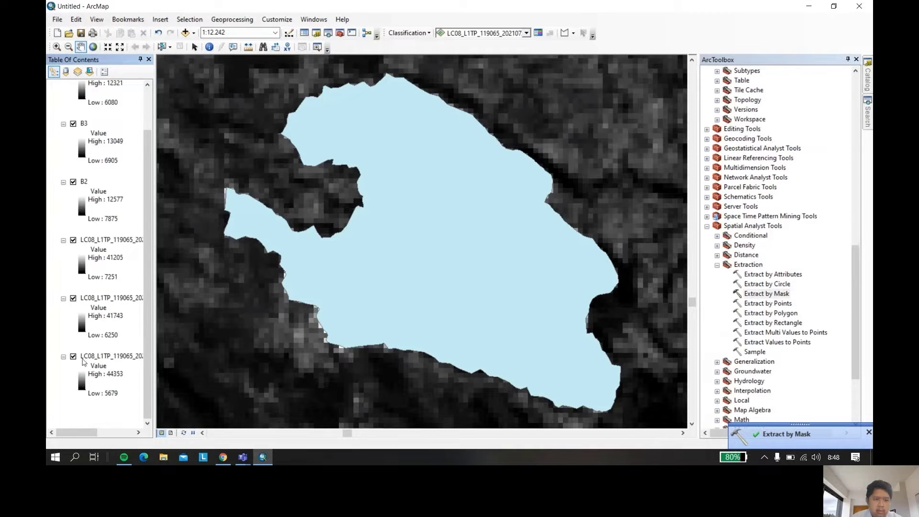
click(73, 357)
click(73, 297)
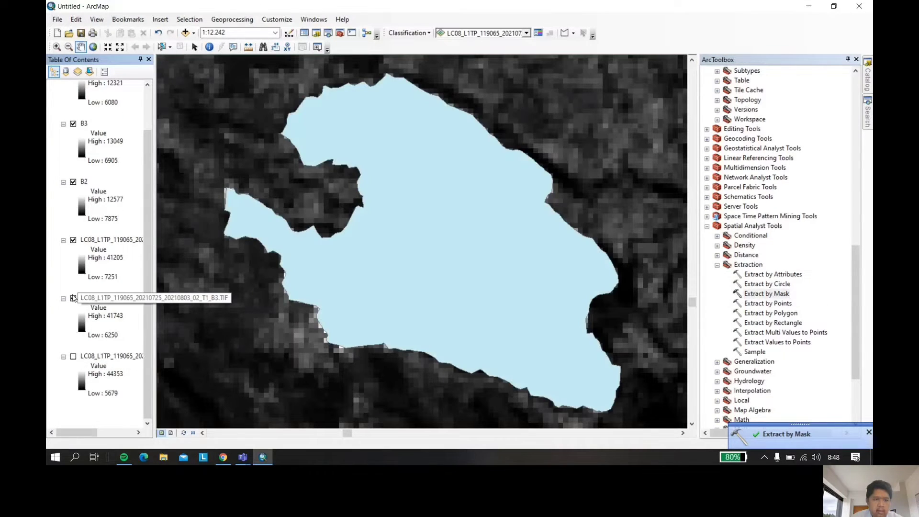
click(73, 240)
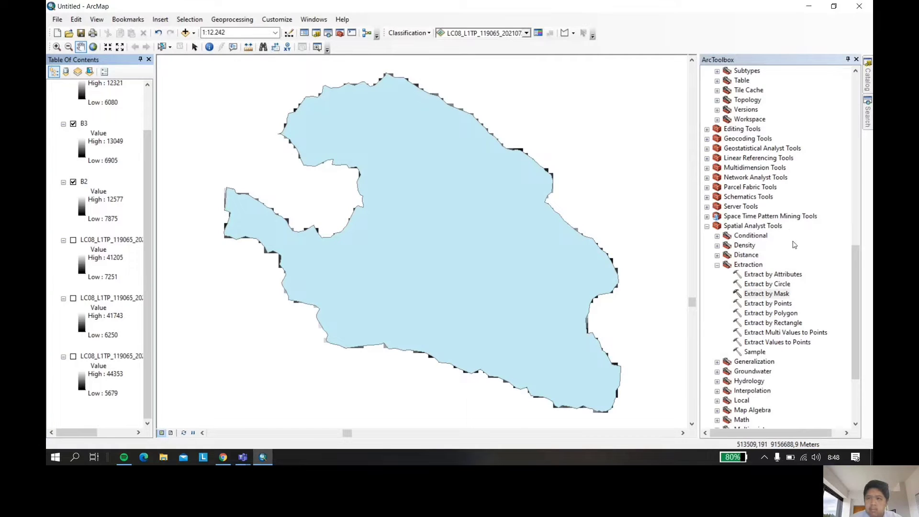
- Run Composite Bands on the clipped rasters in the order B4, B3, B2, keeping the default output raster
scroll(795, 244, up, 11)
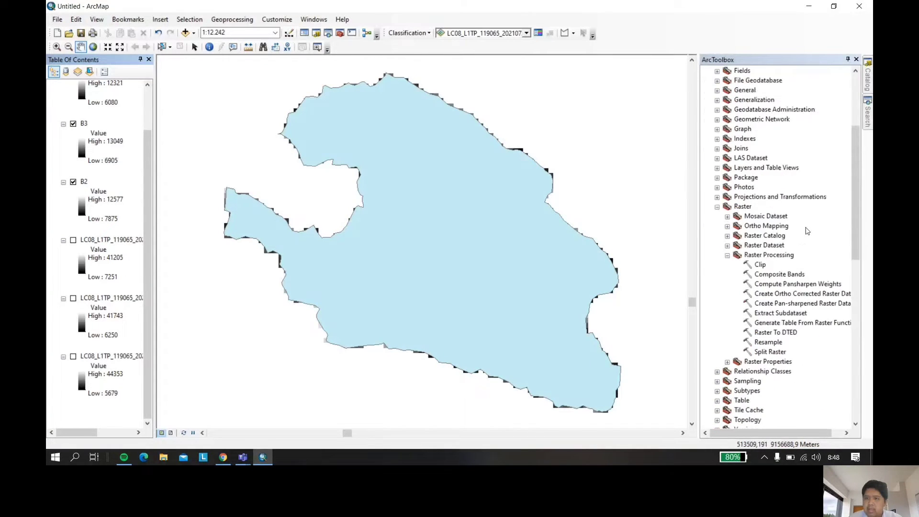
scroll(807, 230, up, 5)
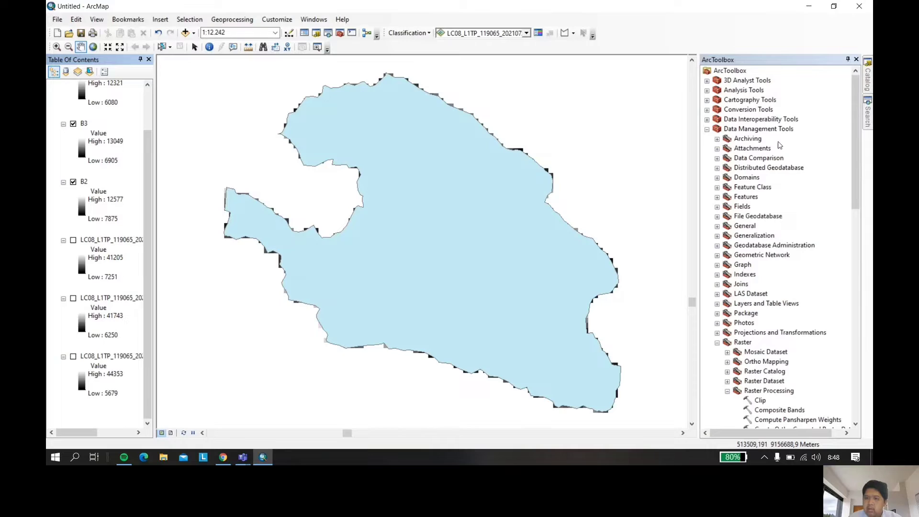
scroll(776, 288, down, 3)
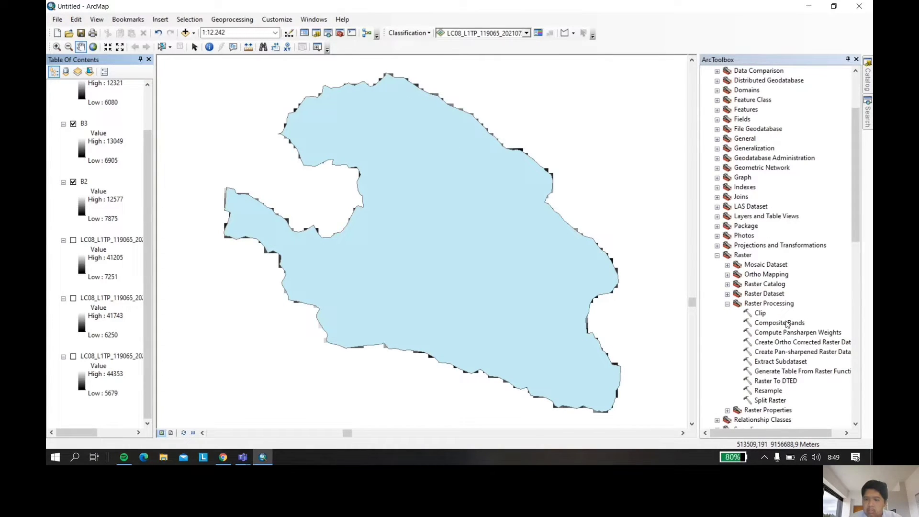
double_click(787, 324)
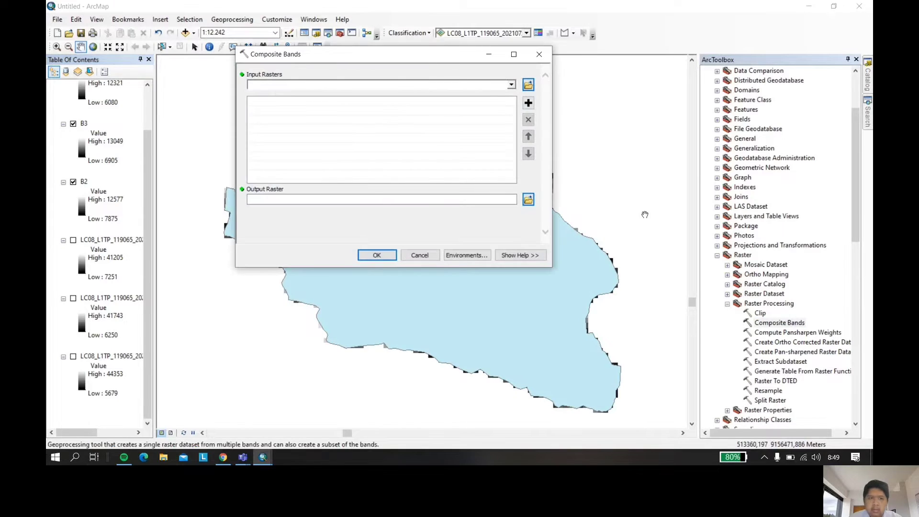
click(512, 86)
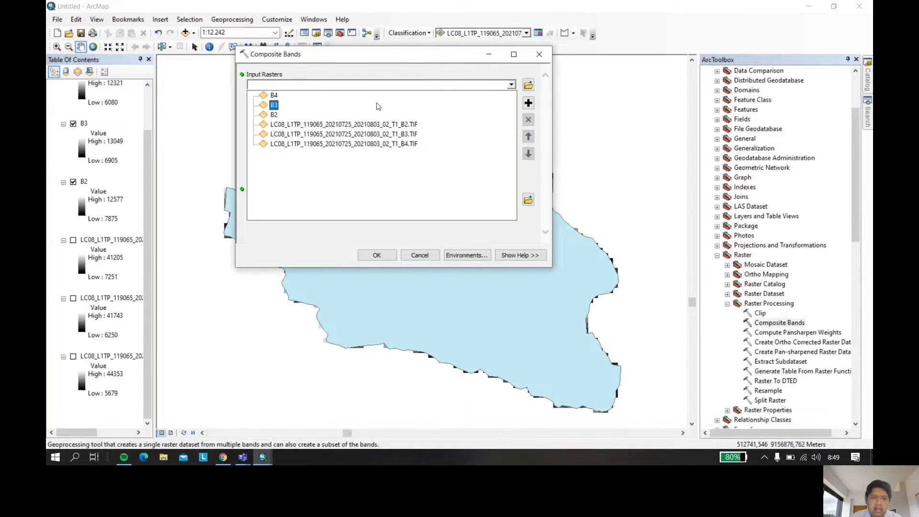
click(276, 95)
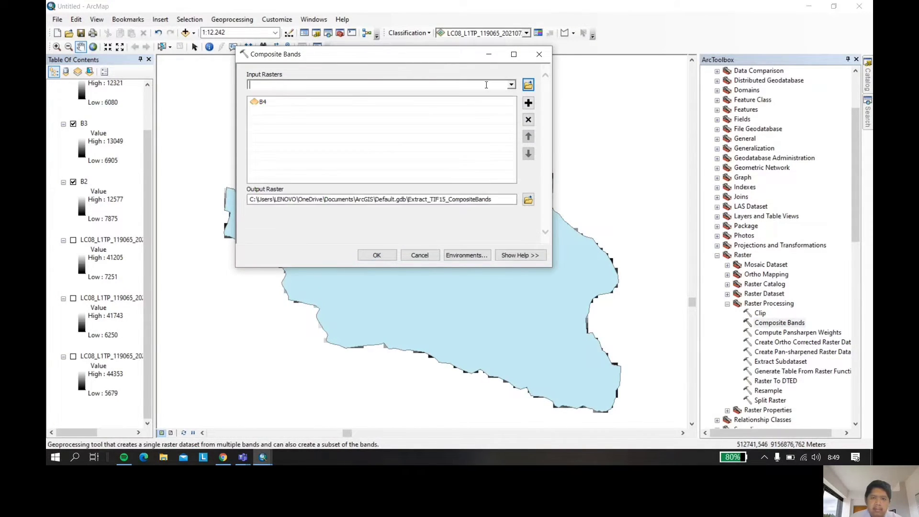
click(511, 86)
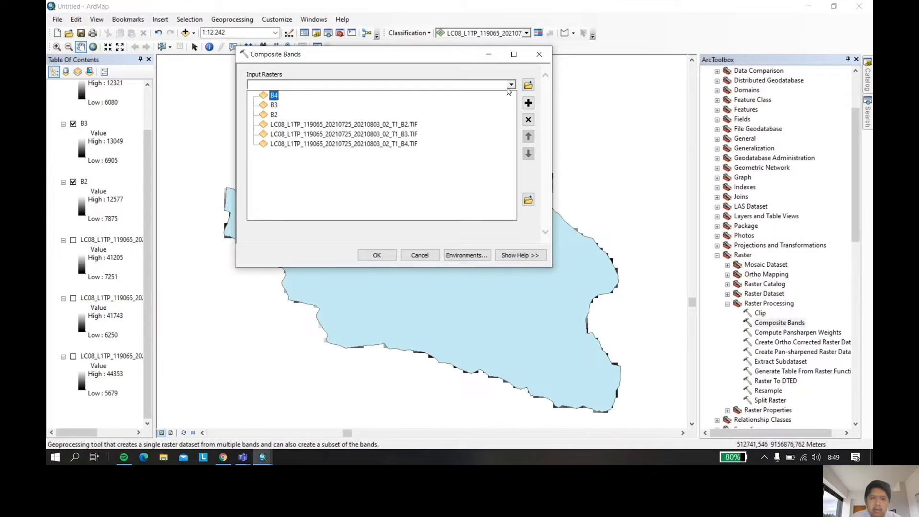
click(294, 112)
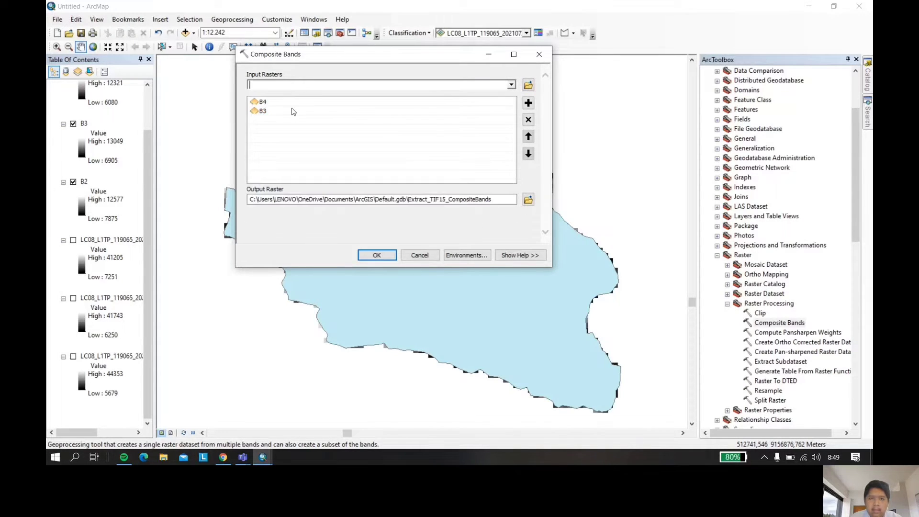
click(511, 85)
click(365, 119)
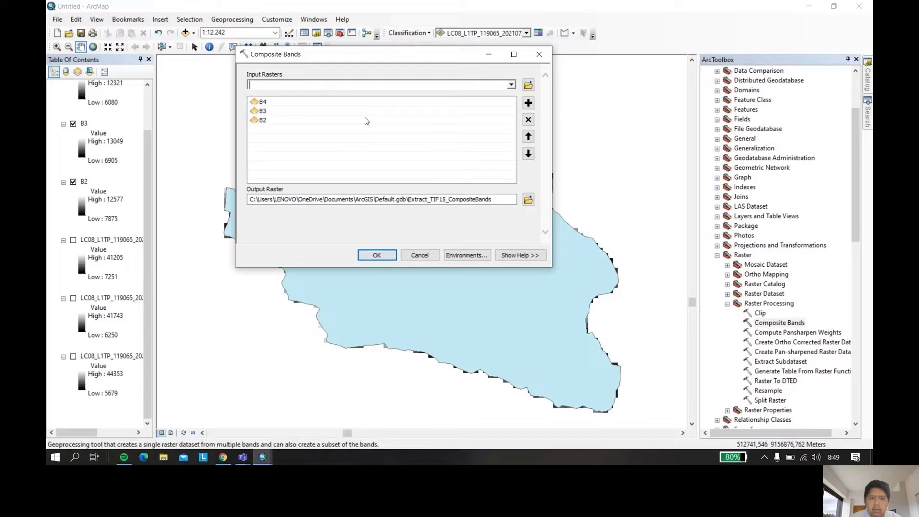
click(377, 255)
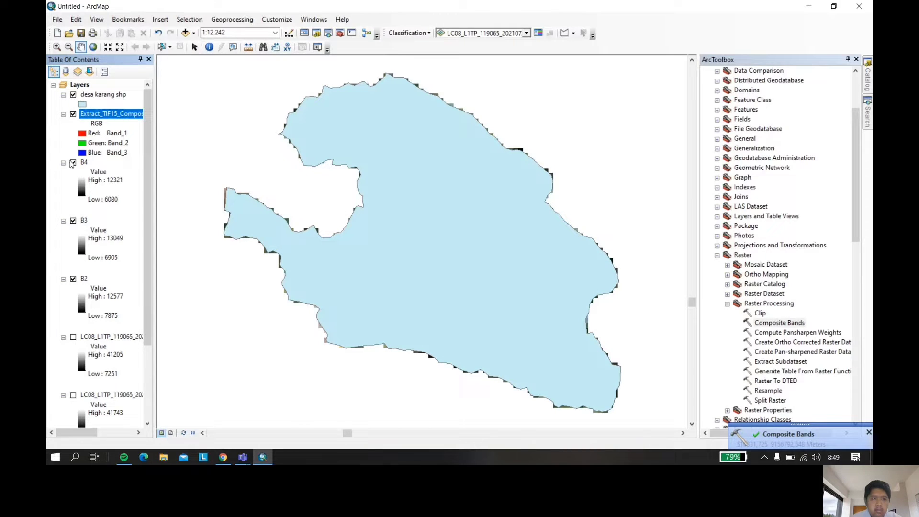
click(73, 163)
click(73, 163)
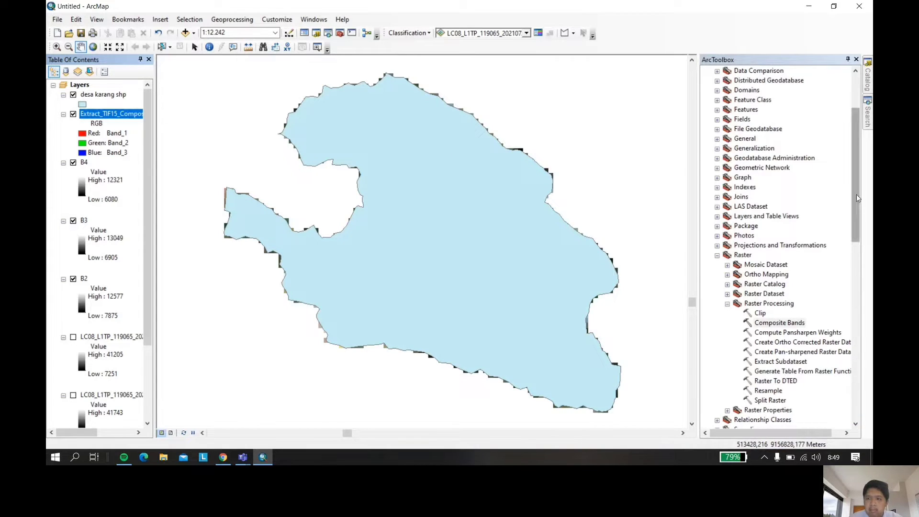
- Add the panchromatic Landsat raster LC08_L1TP_119065_20210725_20210803_02_T1_B8.TIF to the map
click(194, 32)
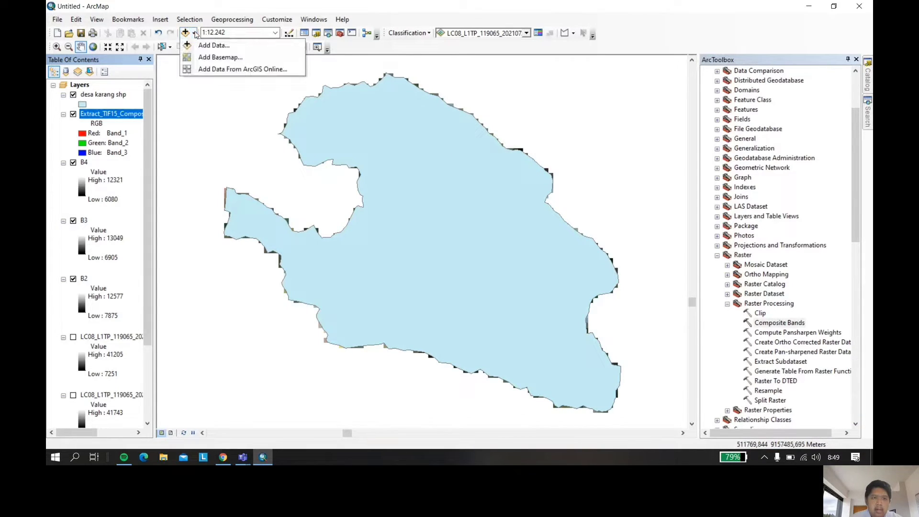
click(211, 45)
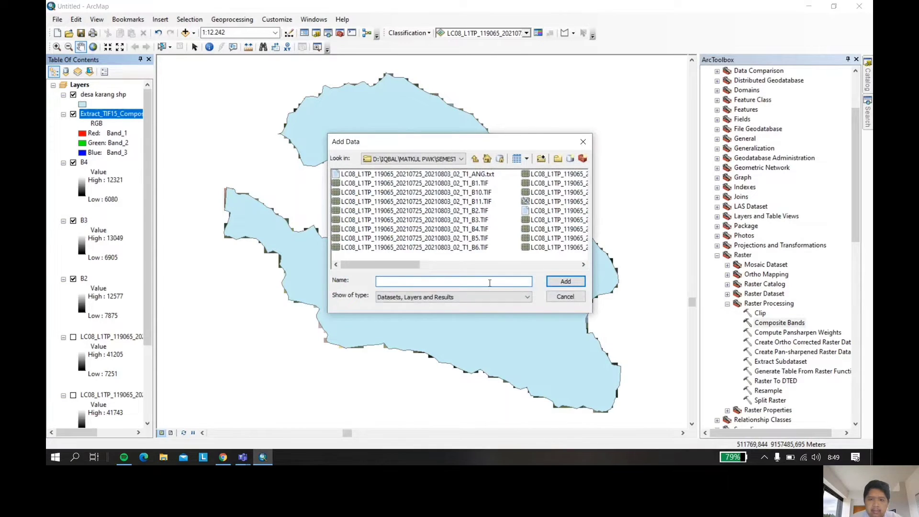
drag(397, 266, 476, 264)
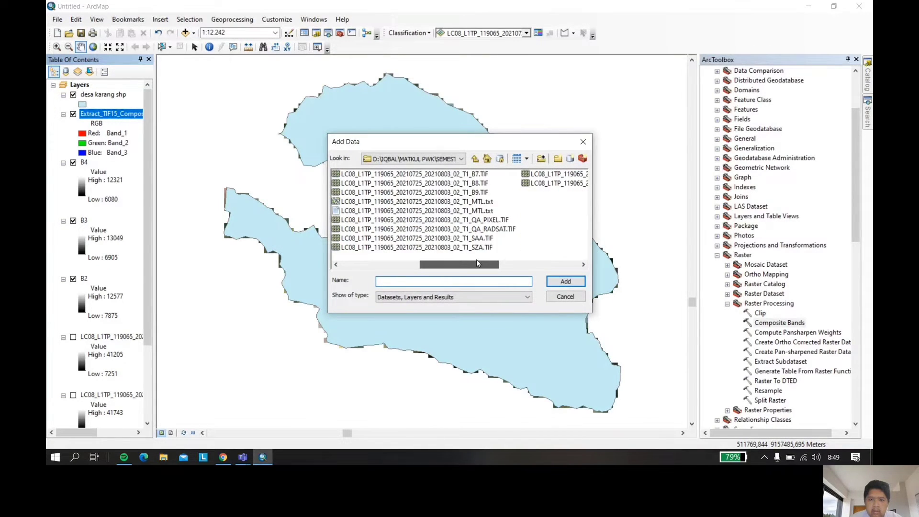
click(455, 185)
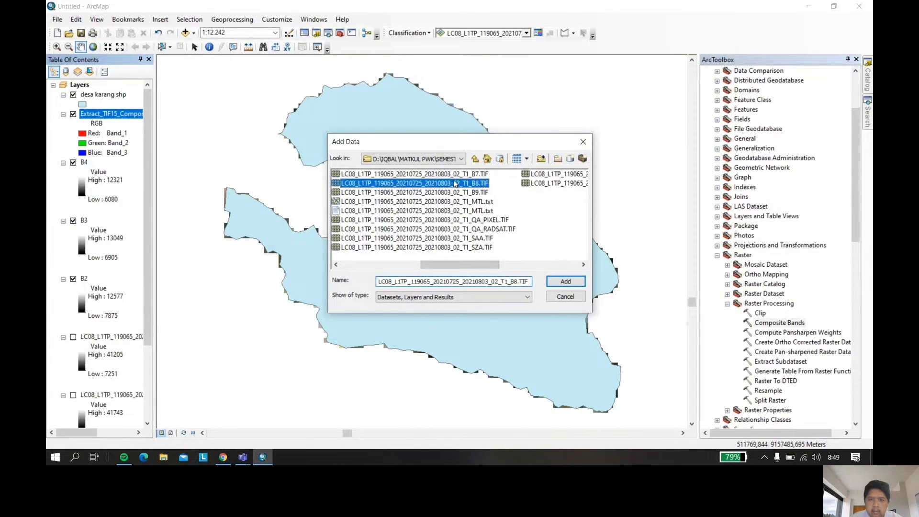
click(566, 284)
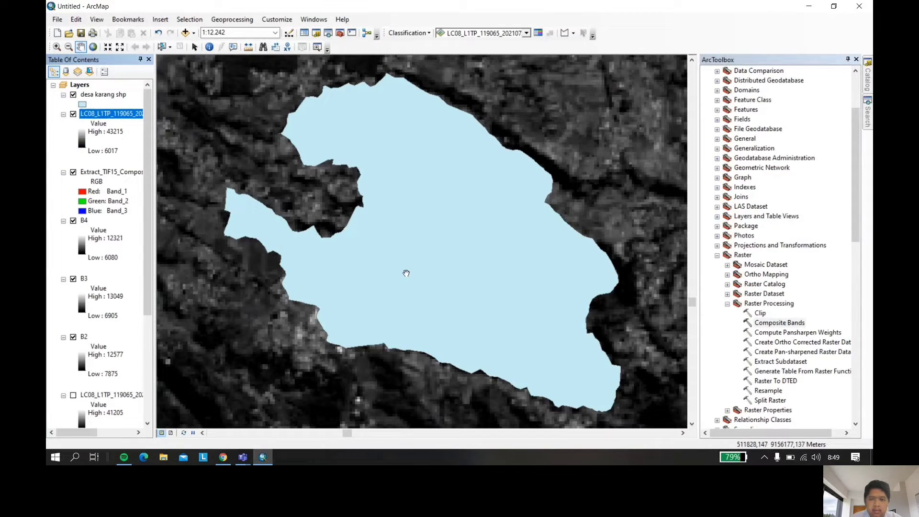
scroll(852, 178, down, 2)
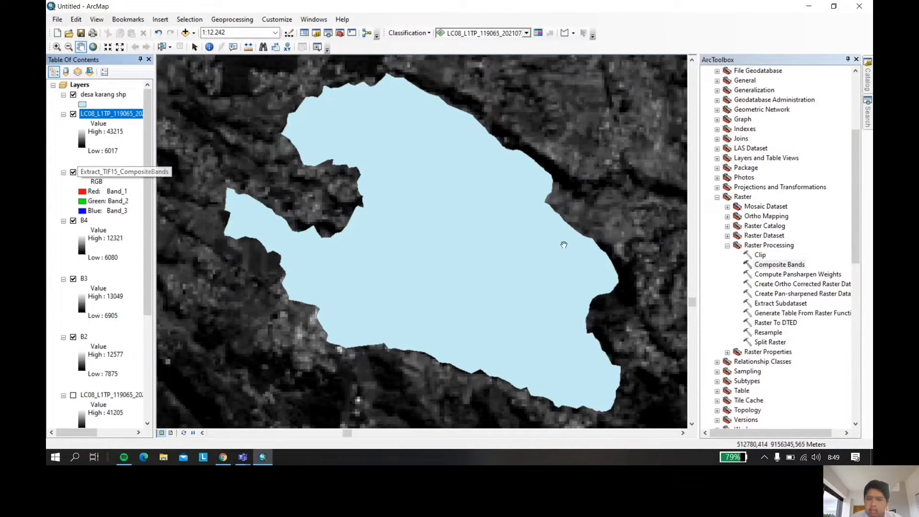
double_click(795, 296)
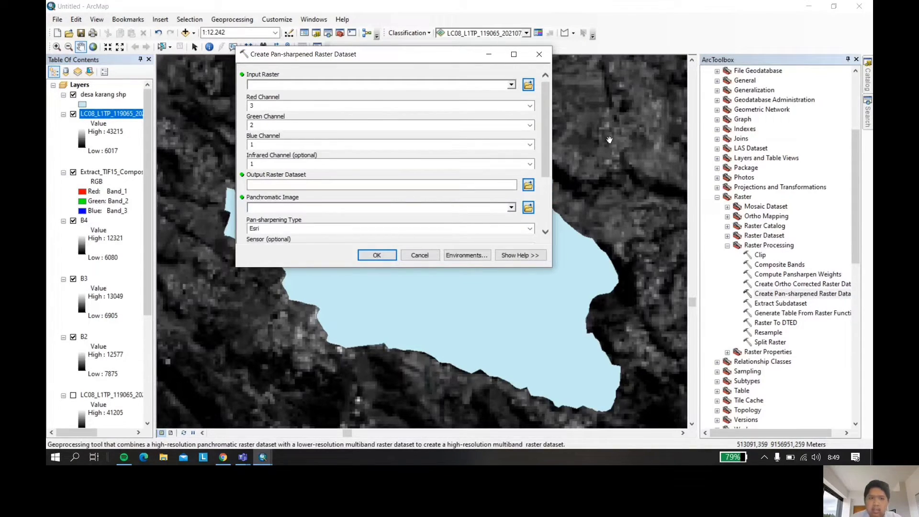
click(511, 85)
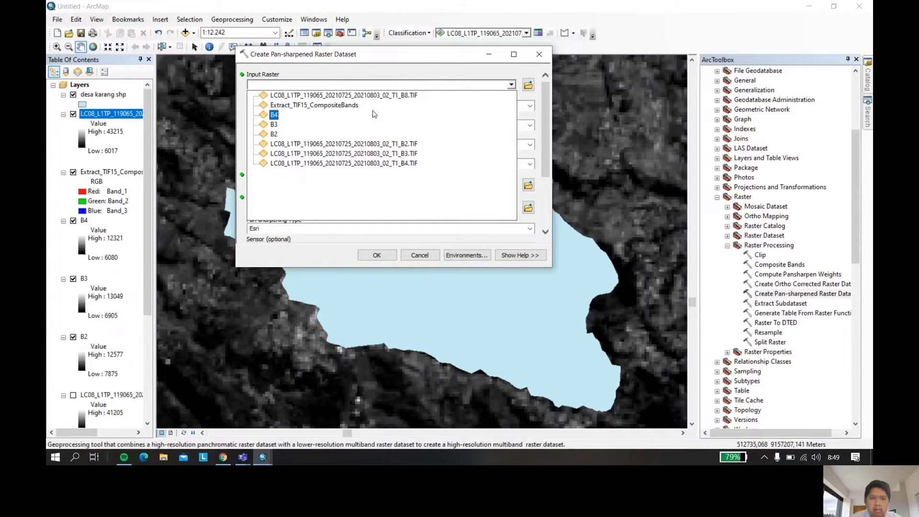
click(433, 258)
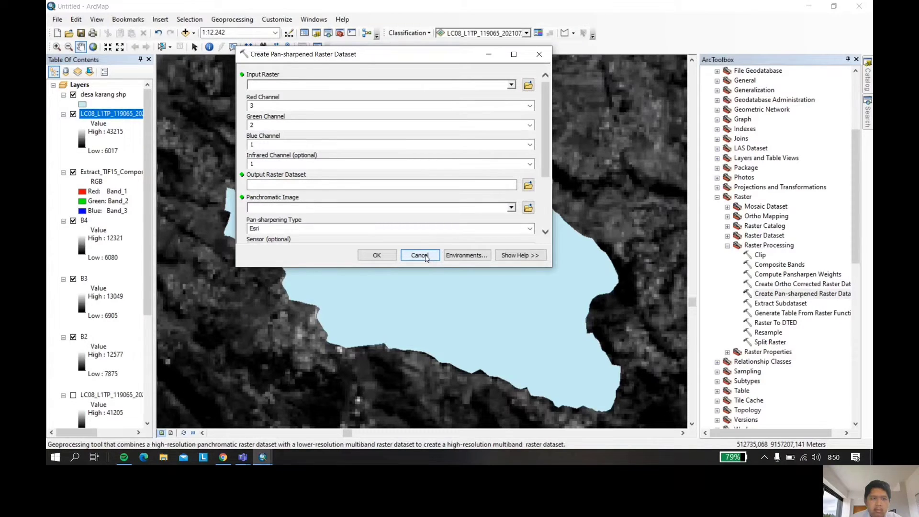
click(426, 258)
- Rename the panchromatic Landsat layer as B8
double_click(123, 114)
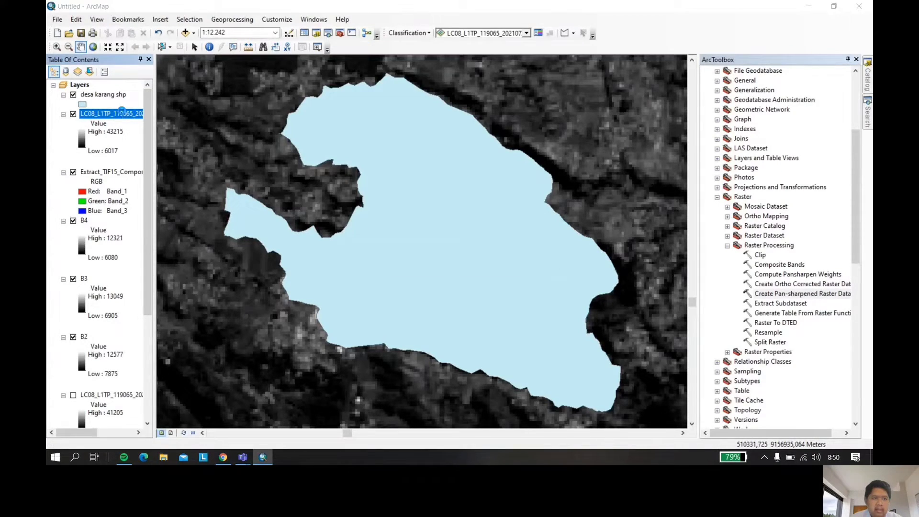
click(569, 341)
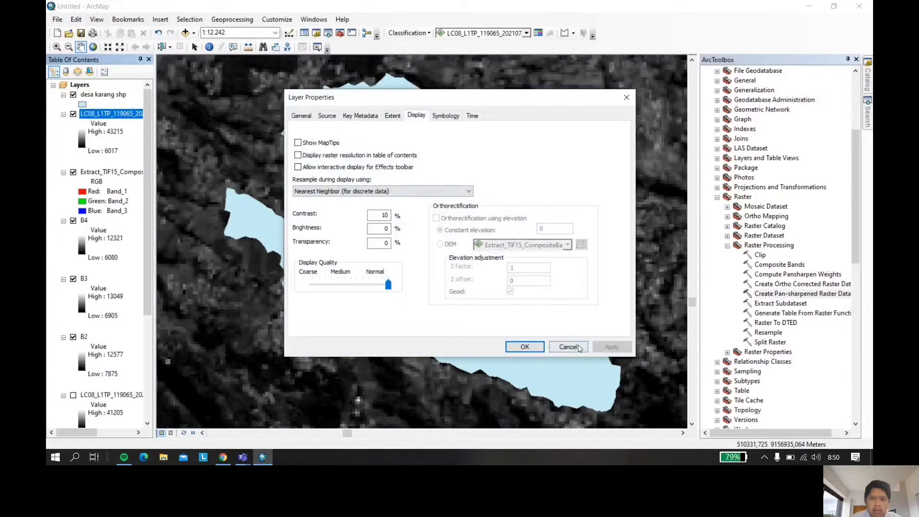
click(136, 114)
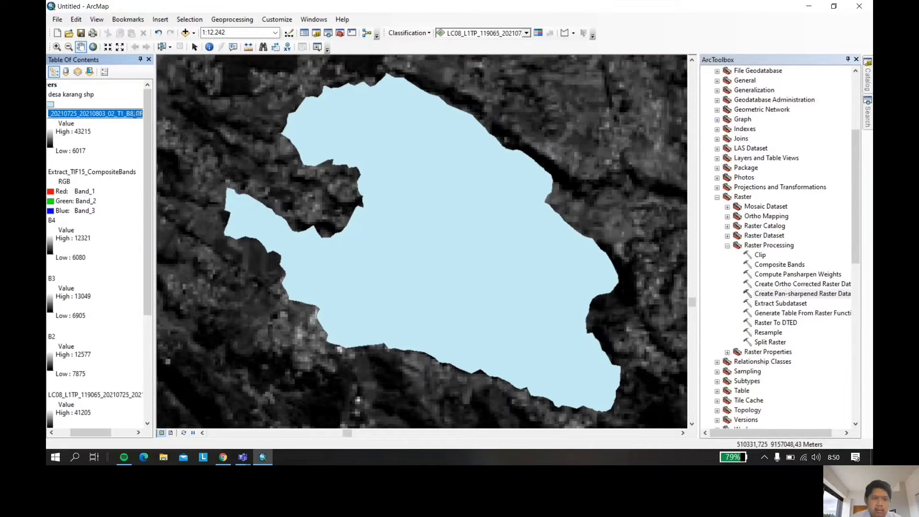
text(B)
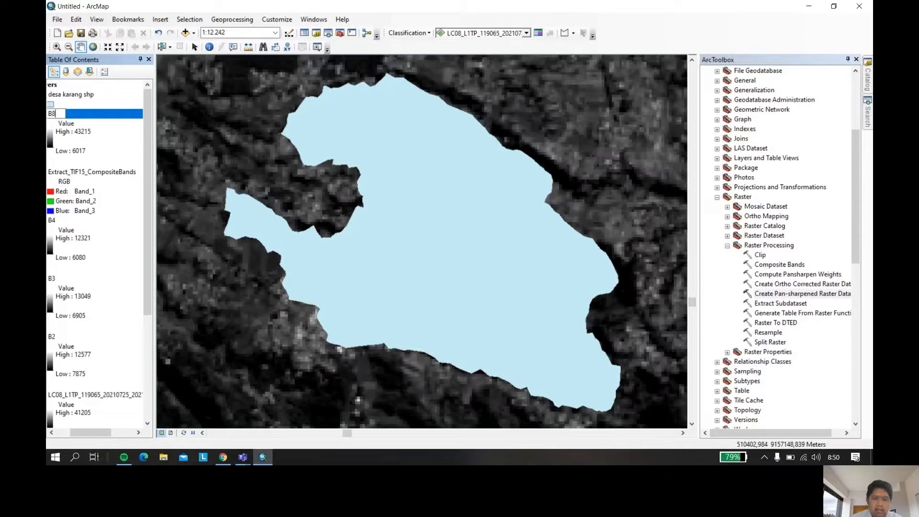
text(8)
key(Return)
- Start Create Pan-sharpened Raster Dataset with Extract_TIF15_CompositeBands as the input raster
drag(231, 154, 442, 239)
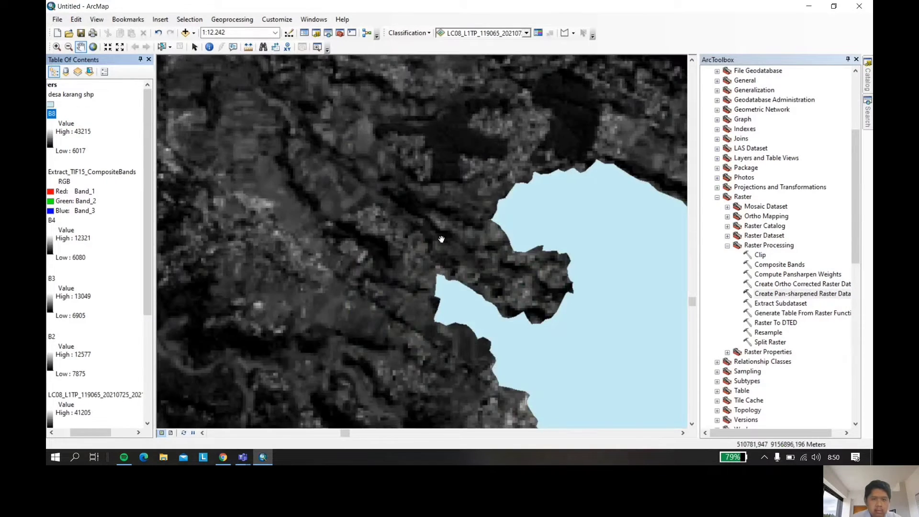
scroll(442, 240, down, 2)
scroll(560, 279, up, 5)
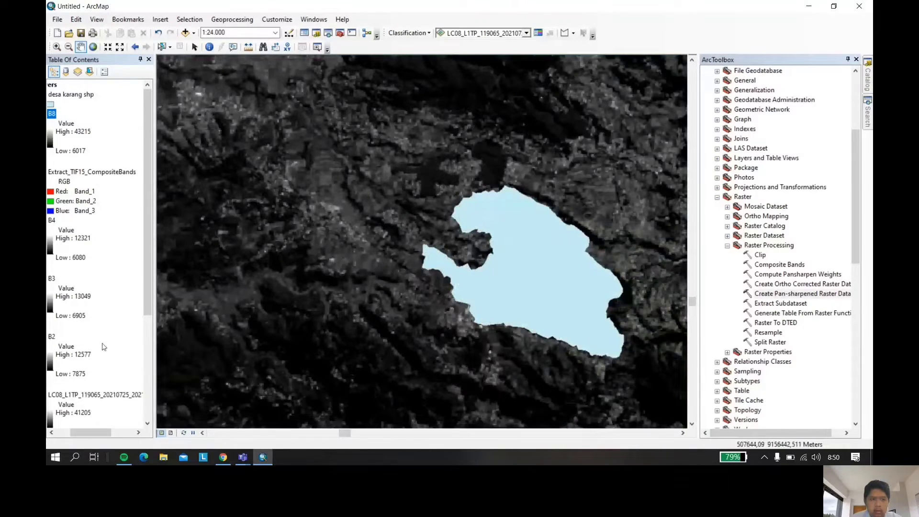
drag(94, 434, 86, 434)
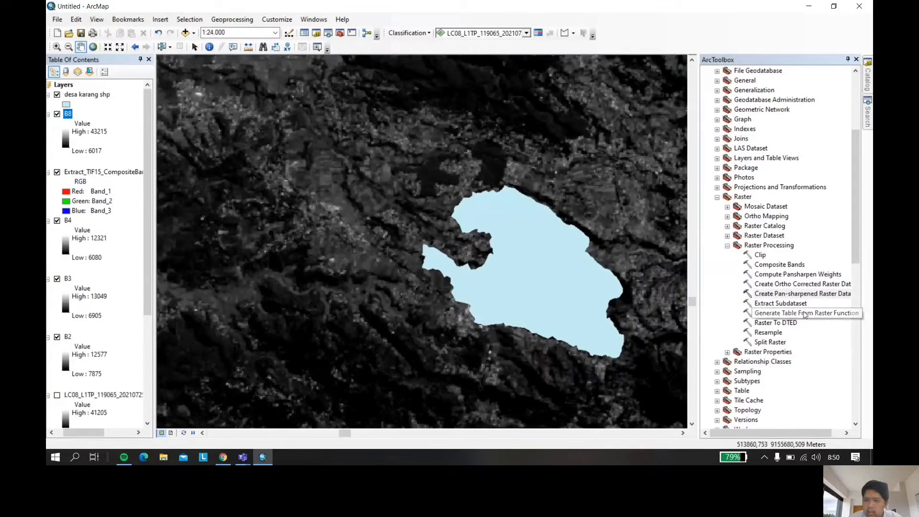
double_click(829, 297)
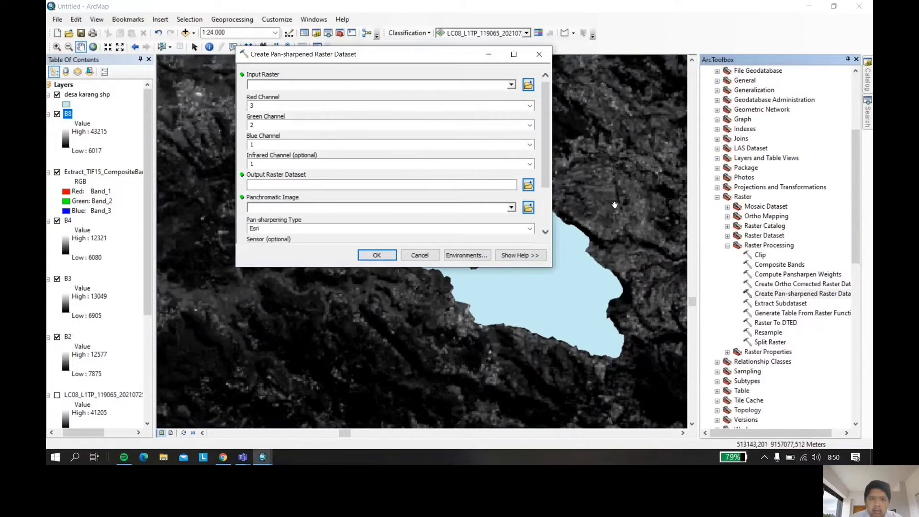
click(512, 86)
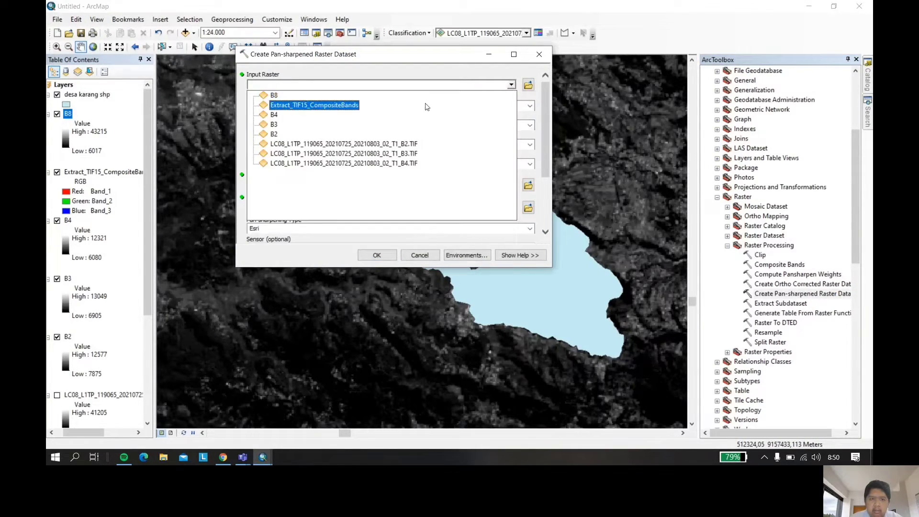
click(427, 107)
- Use B8 as the panchromatic image, keep the Esri pan-sharpening type and default output raster, and run the tool
scroll(544, 144, down, 1)
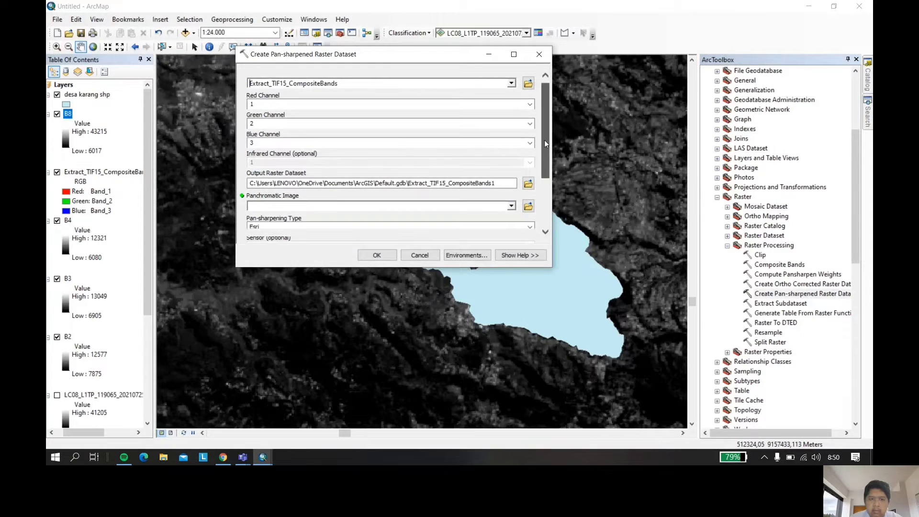
scroll(544, 143, down, 2)
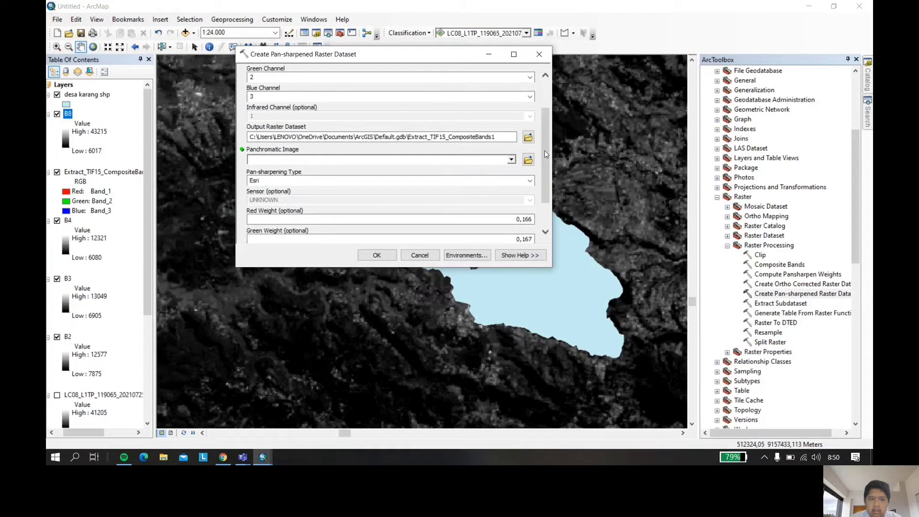
click(511, 160)
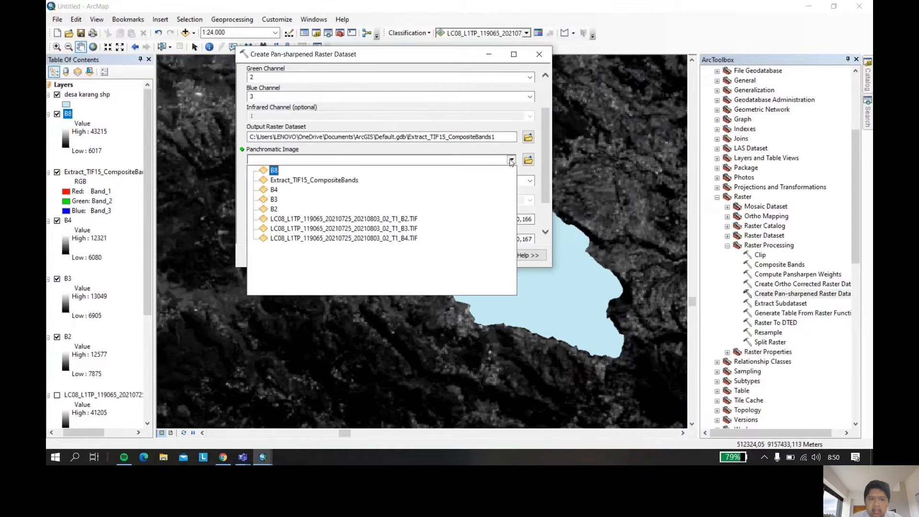
click(273, 170)
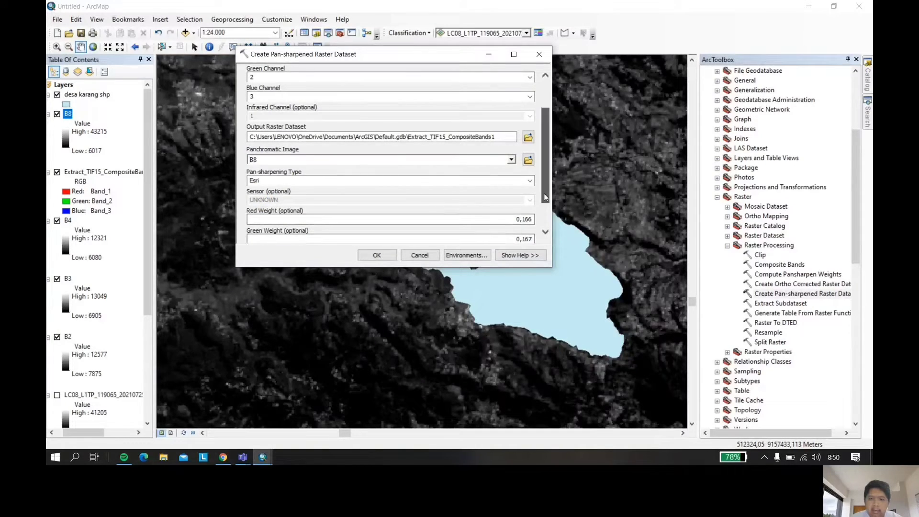
scroll(544, 193, down, 2)
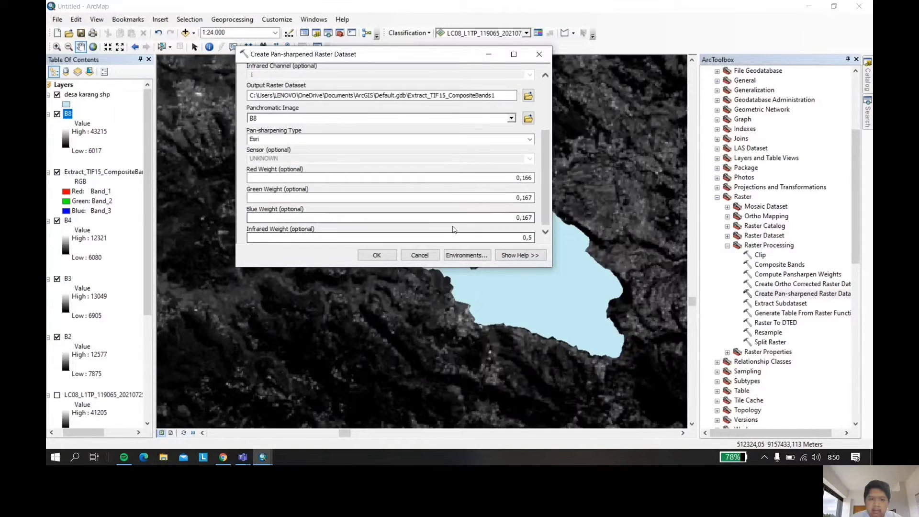
click(377, 256)
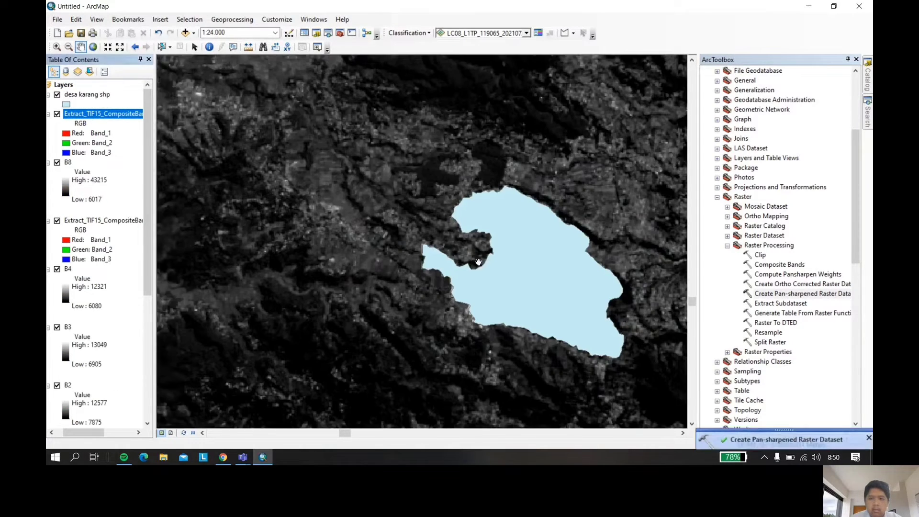
- Remove the original Extract_TIF15_CompositeBands layer and turn off every remaining layer except the pan-sharpened composite
drag(484, 265, 446, 256)
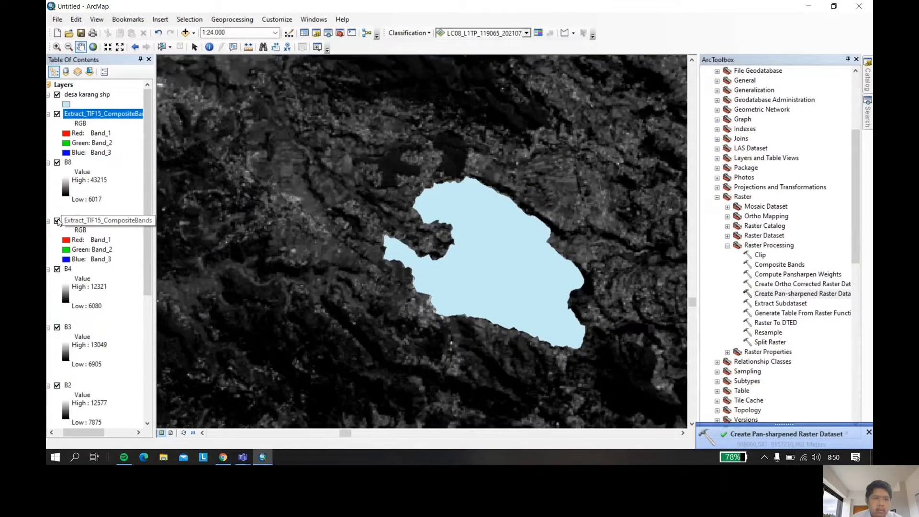
click(57, 221)
right_click(82, 222)
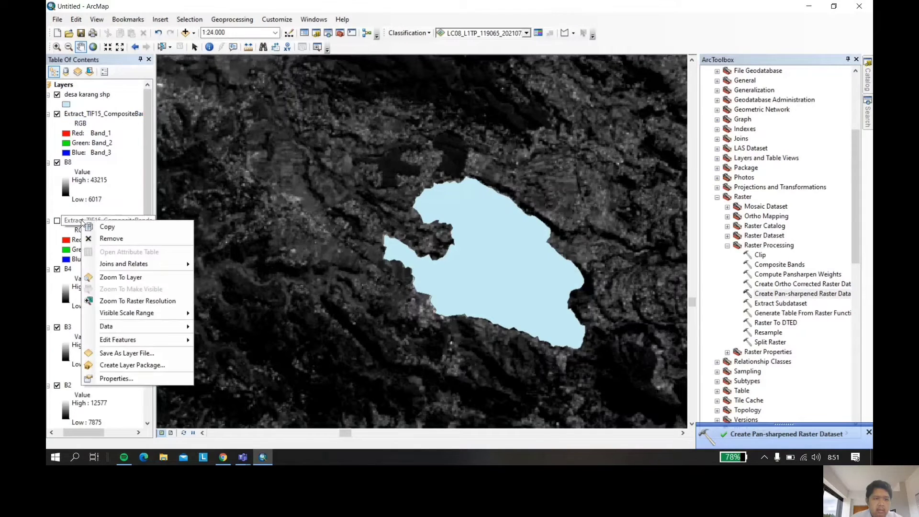
click(120, 239)
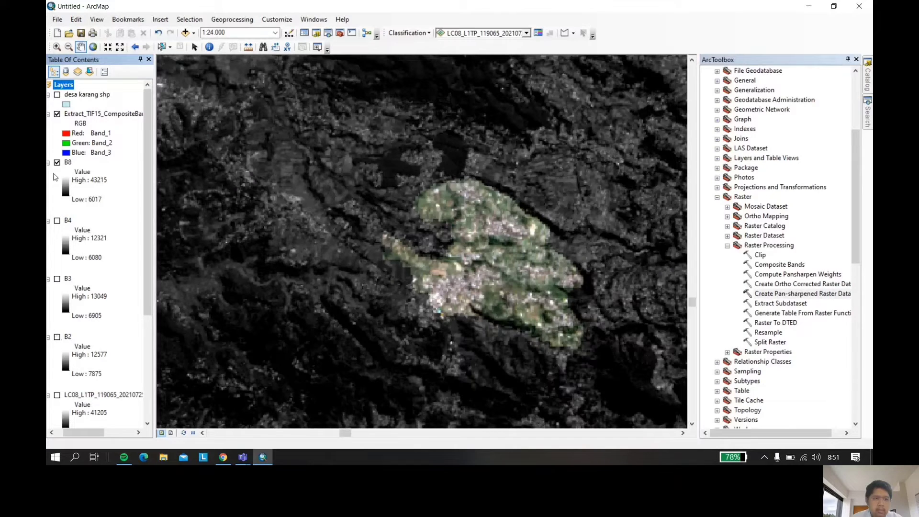
click(56, 164)
drag(261, 127, 194, 104)
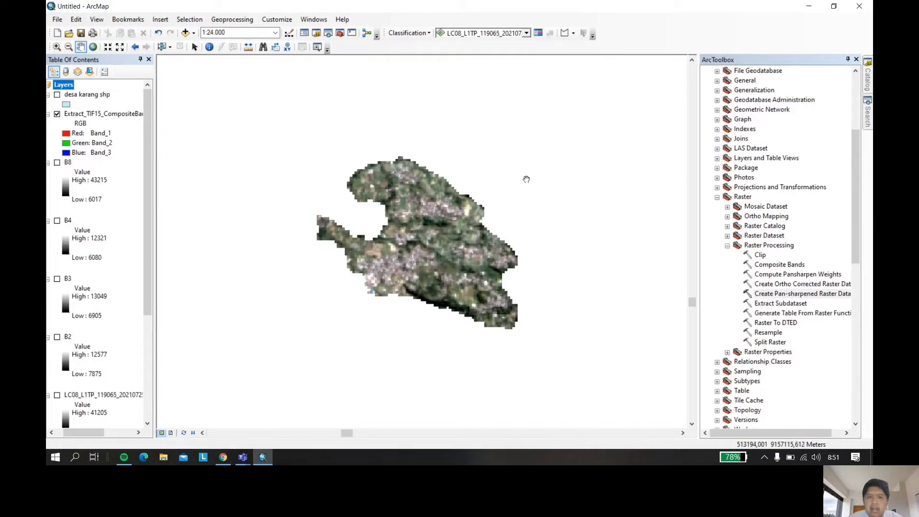
- Set Extract_TIF15_CompositeBands1 as the image classification layer and choose circles as the training sample shape
click(527, 33)
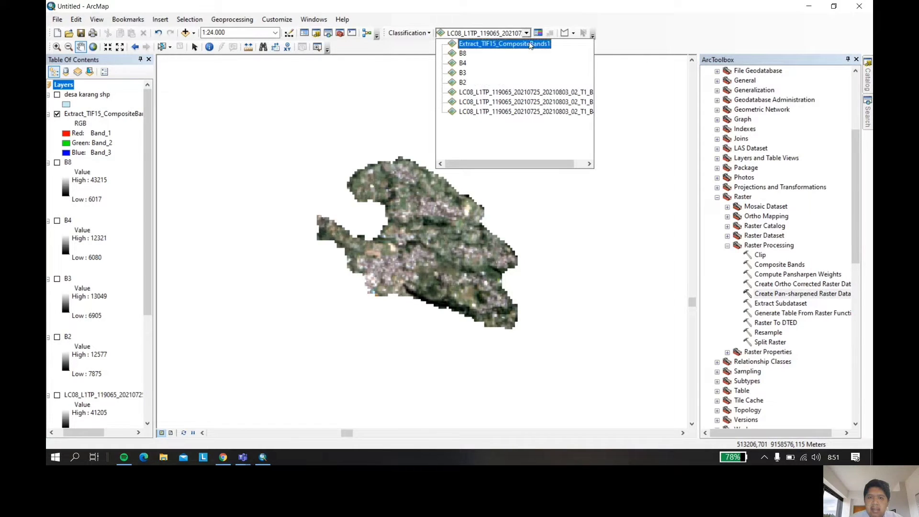
click(529, 43)
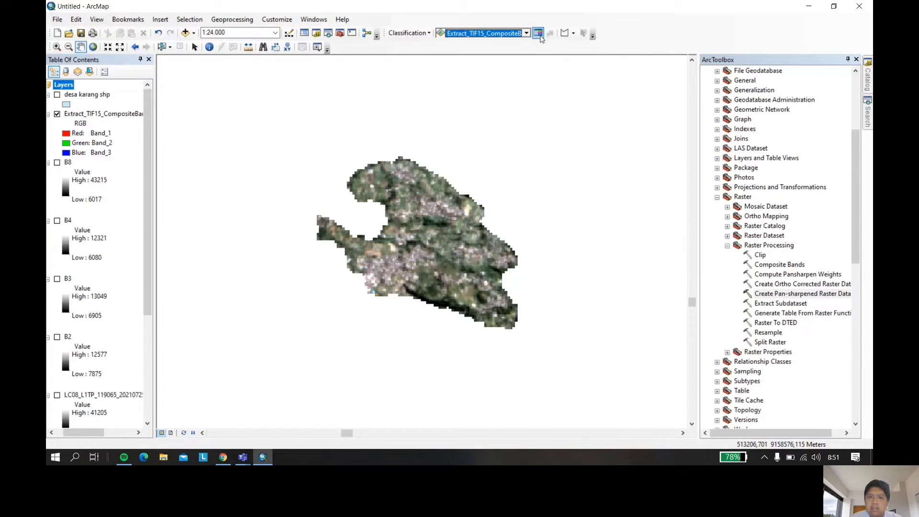
click(574, 35)
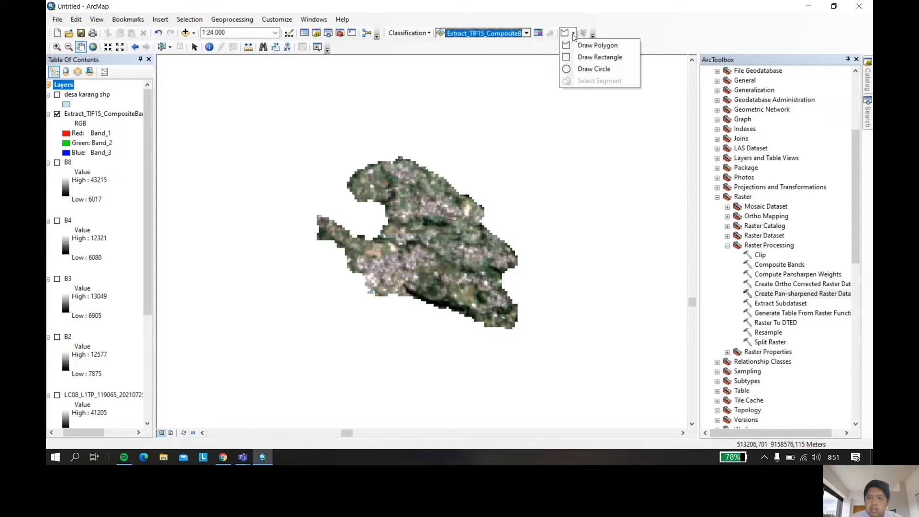
click(588, 68)
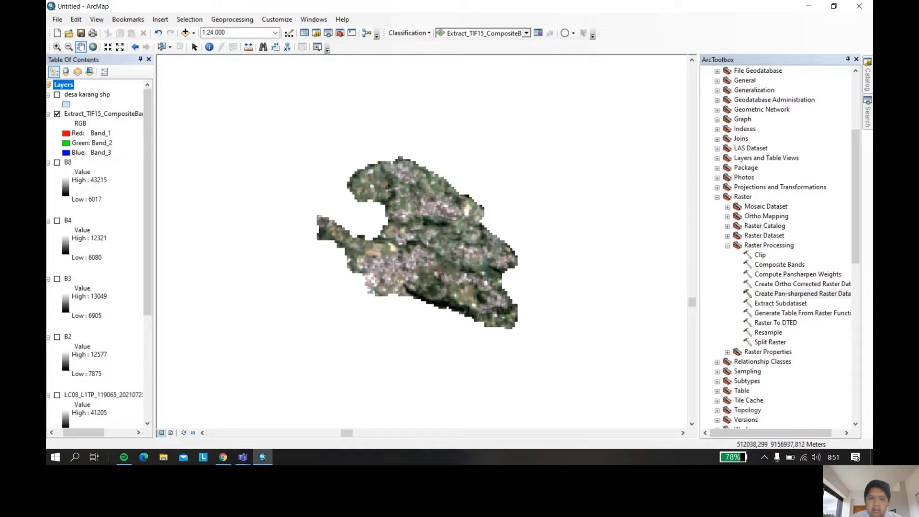
- Draw five circular training samples over the pinkish-grey built-up patches in the village's north, centre and southwest
scroll(434, 192, down, 1)
scroll(402, 181, up, 7)
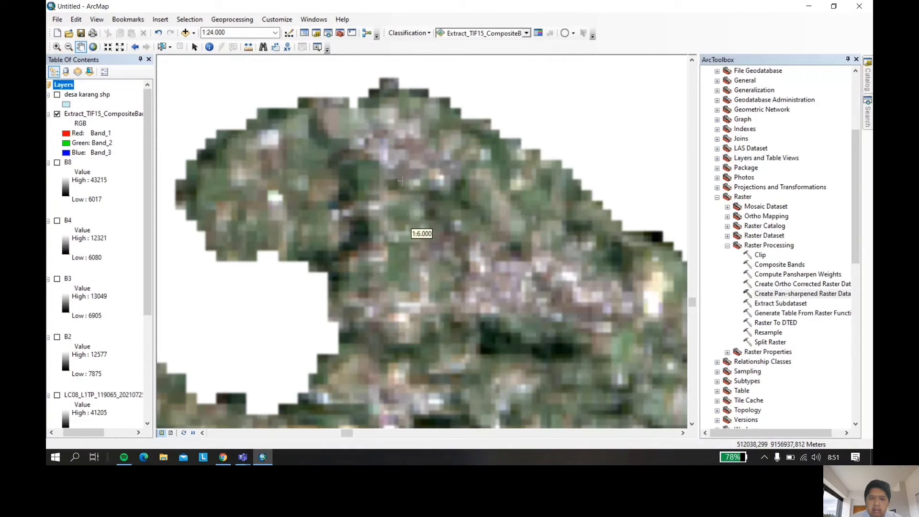
scroll(401, 181, down, 2)
click(565, 33)
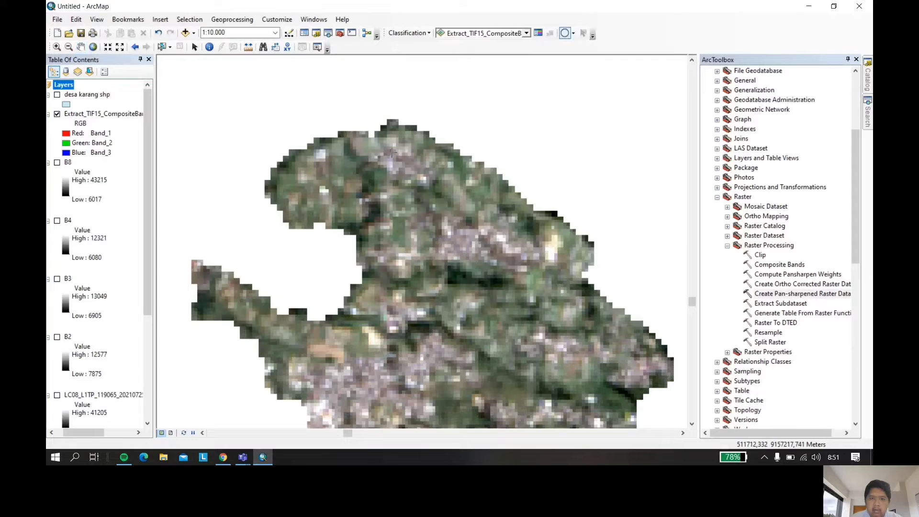
drag(391, 152, 410, 164)
drag(436, 234, 508, 257)
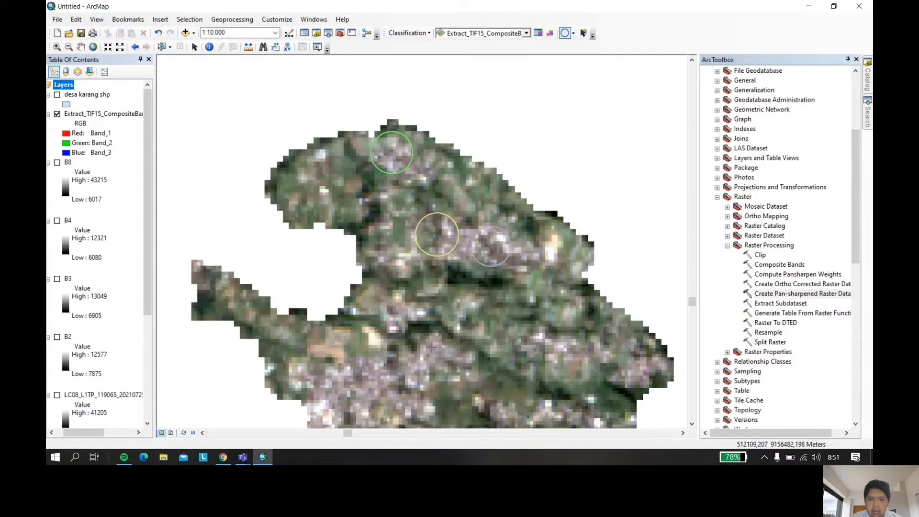
drag(320, 374, 383, 408)
- Draw four more circular training samples over the pinkish-grey built-up patches in the village's east, south-centre and southeast
scroll(420, 230, down, 1)
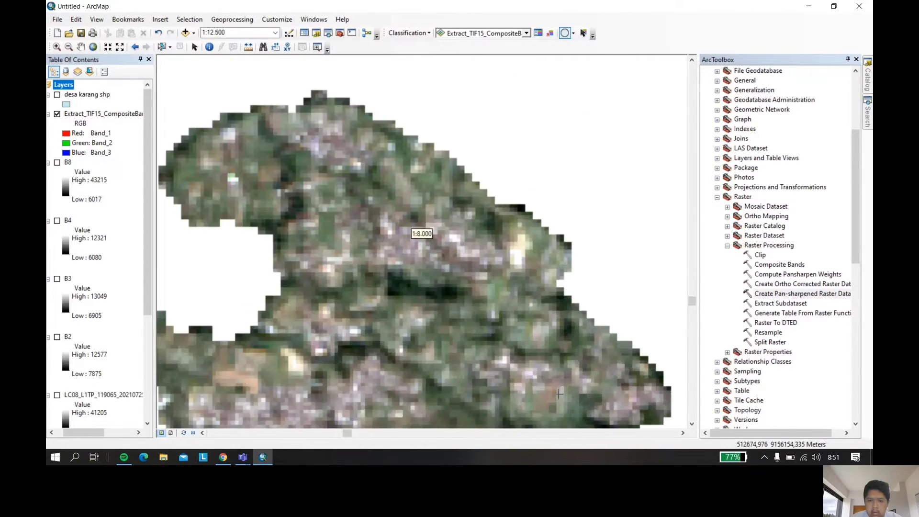
scroll(554, 410, down, 1)
scroll(544, 388, up, 1)
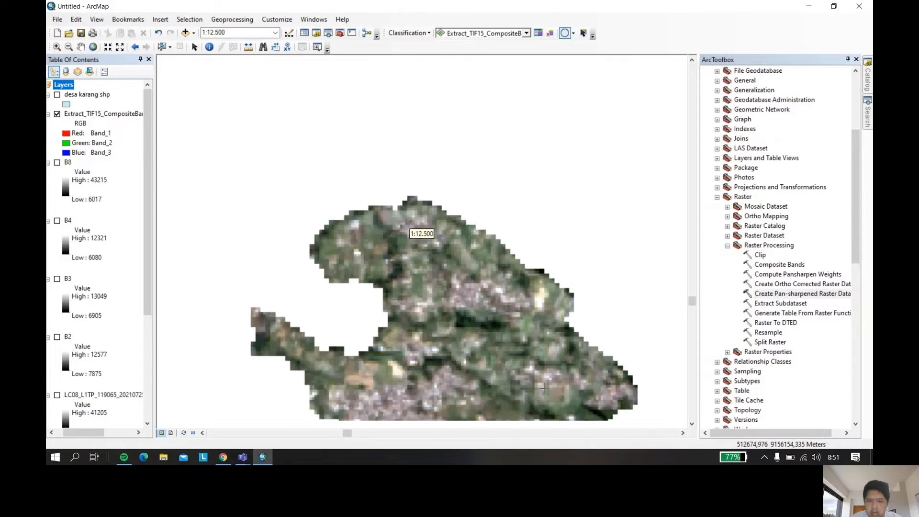
drag(543, 376, 553, 384)
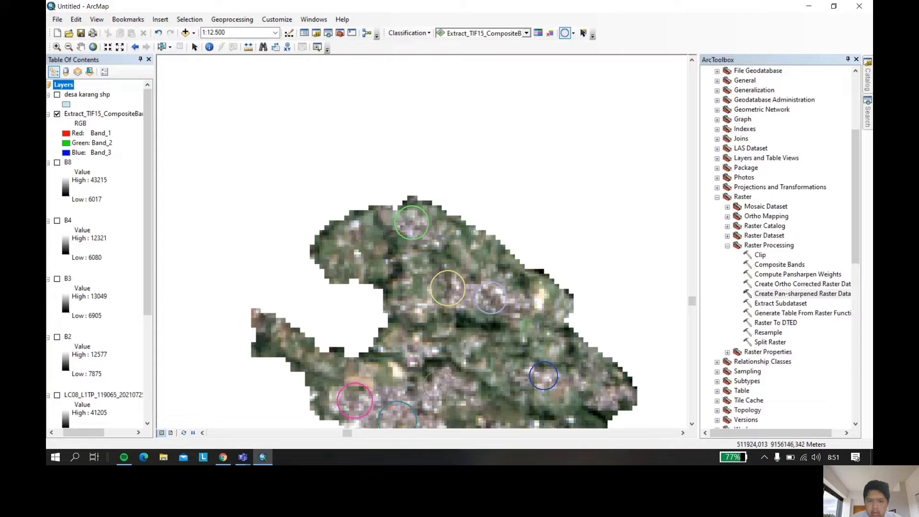
scroll(576, 403, up, 1)
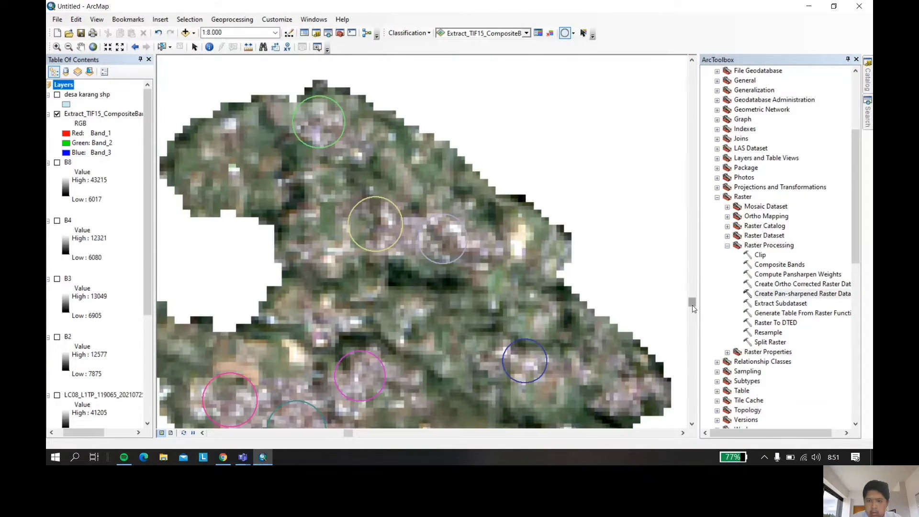
scroll(692, 305, up, 1)
drag(695, 311, 695, 309)
drag(595, 295, 576, 301)
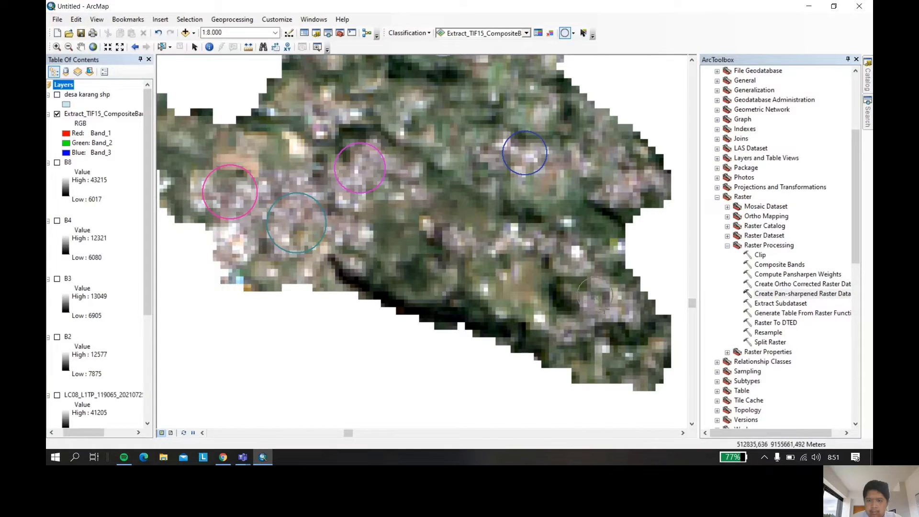
drag(469, 244, 487, 250)
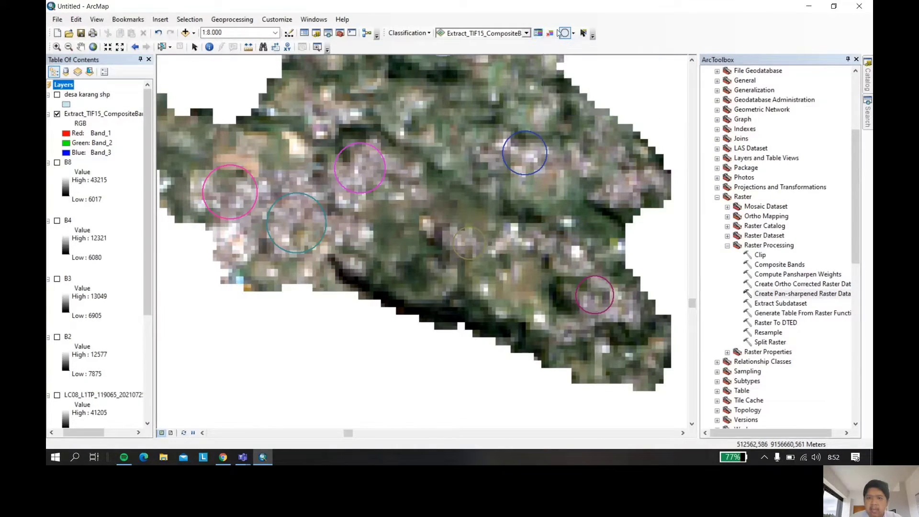
- Merge all the built-up training samples into a single class in the Training Sample Manager
click(538, 32)
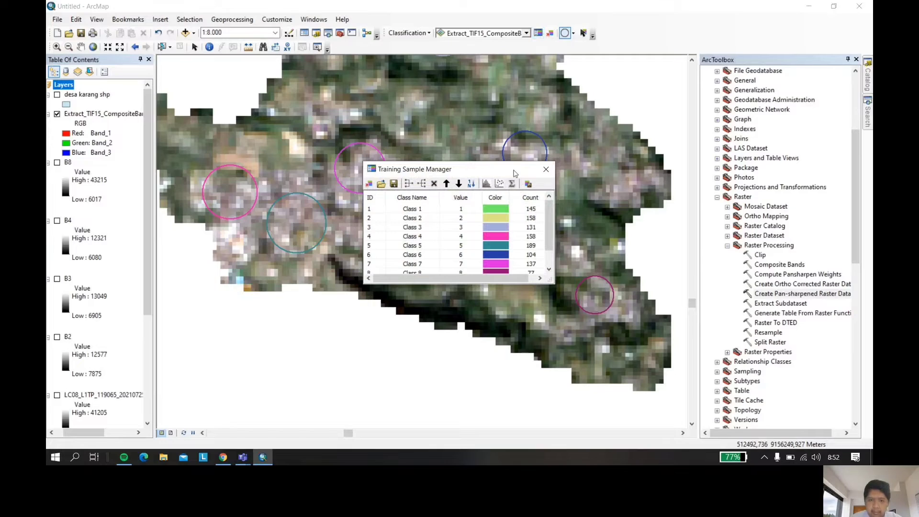
key(ctrl+a)
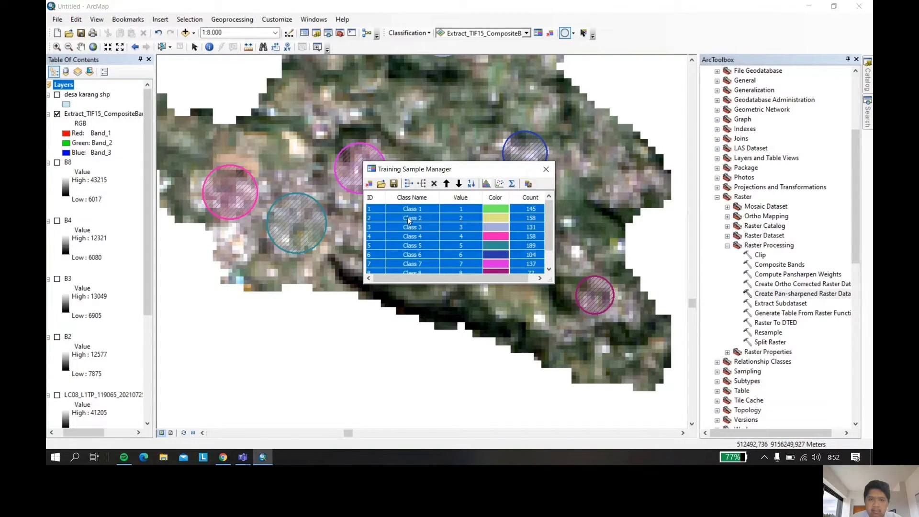
click(408, 185)
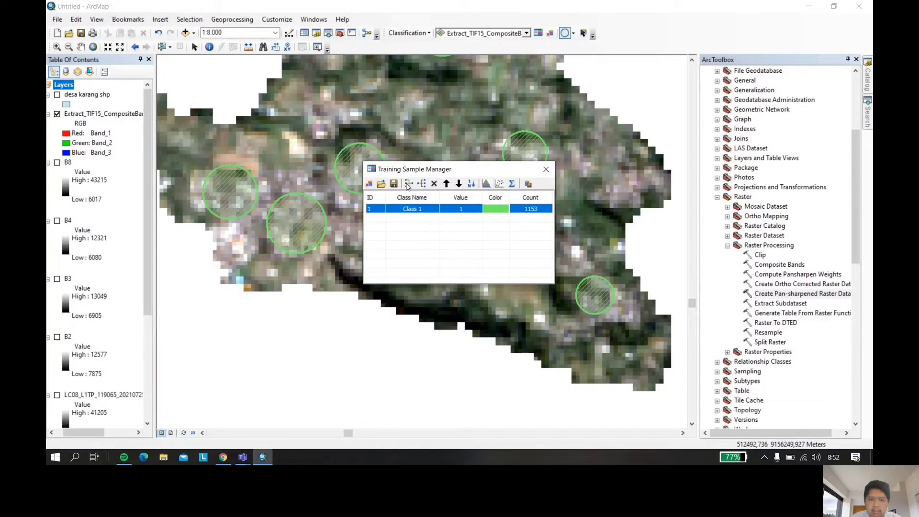
- Rename the merged built-up class as Permukiman
click(429, 214)
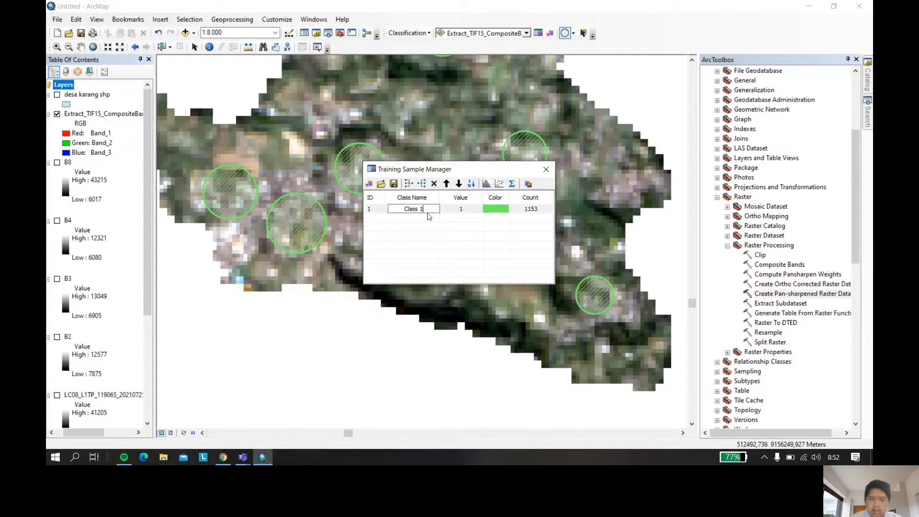
key(BackSpace)
key(BackSpace)
key(BackSpace)
key(BackSpace)
key(BackSpace)
key(BackSpace)
key(BackSpace)
key(Caps_Lock)
text(pERMU)
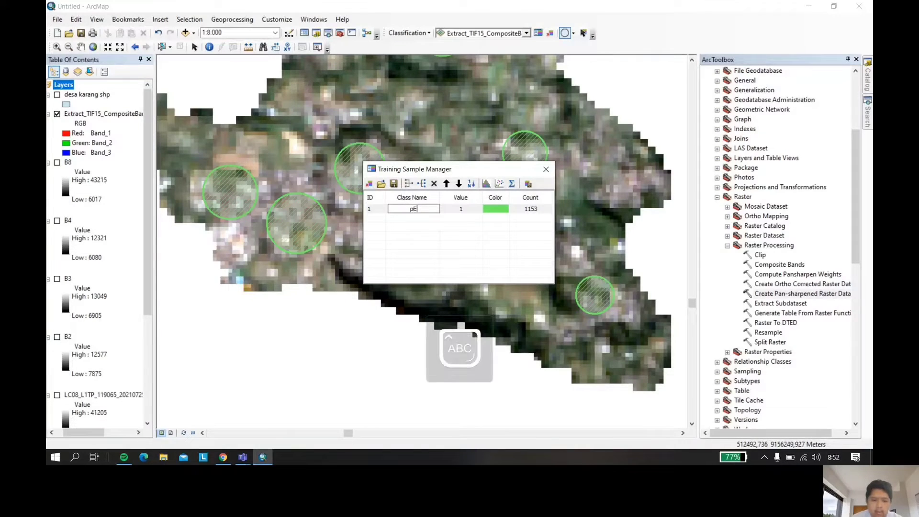
key(BackSpace)
key(BackSpace)
key(BackSpace)
key(BackSpace)
key(BackSpace)
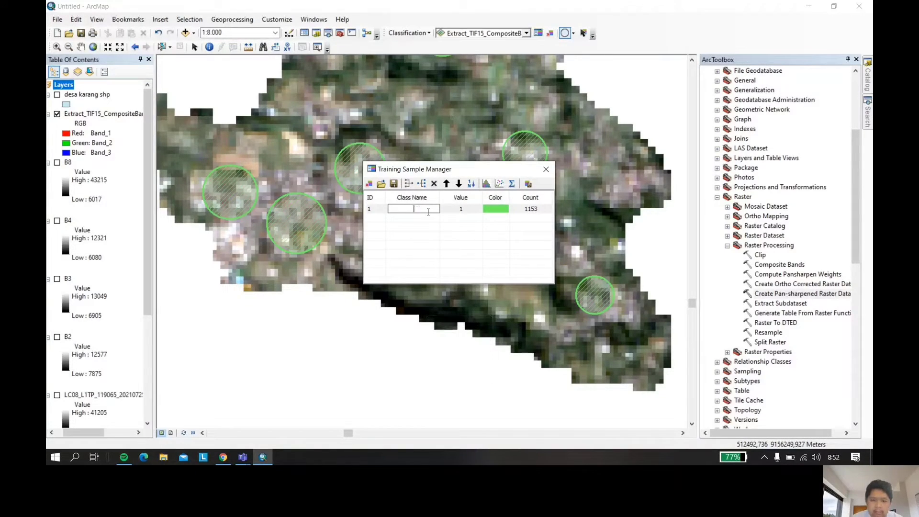
key(Caps_Lock)
text(Perm)
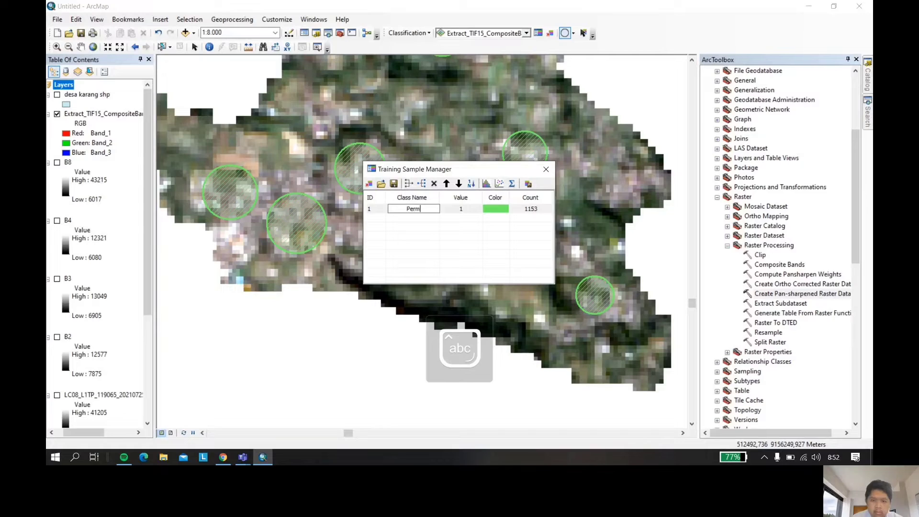
text(ukiman)
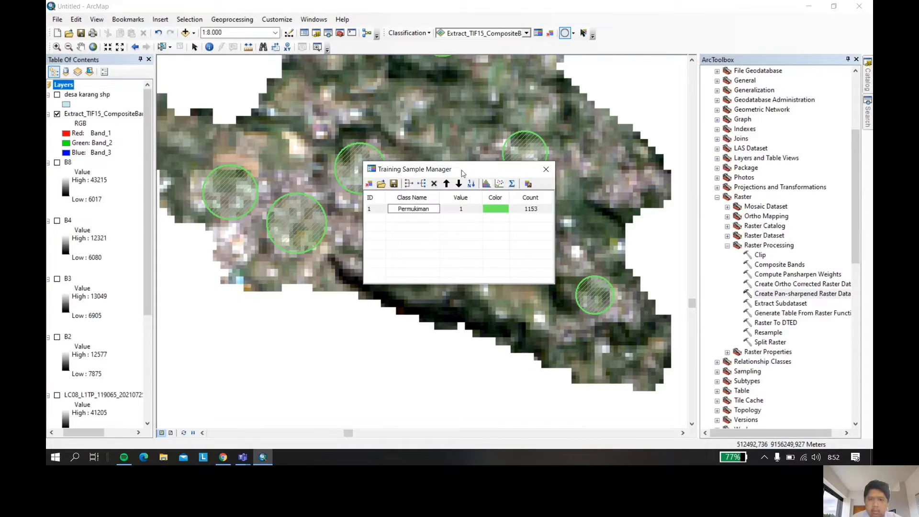
- Draw seven circular training samples over the dark green patches at the village's western tip, northwest, centre, south and east
drag(463, 172, 458, 300)
scroll(421, 230, up, 1)
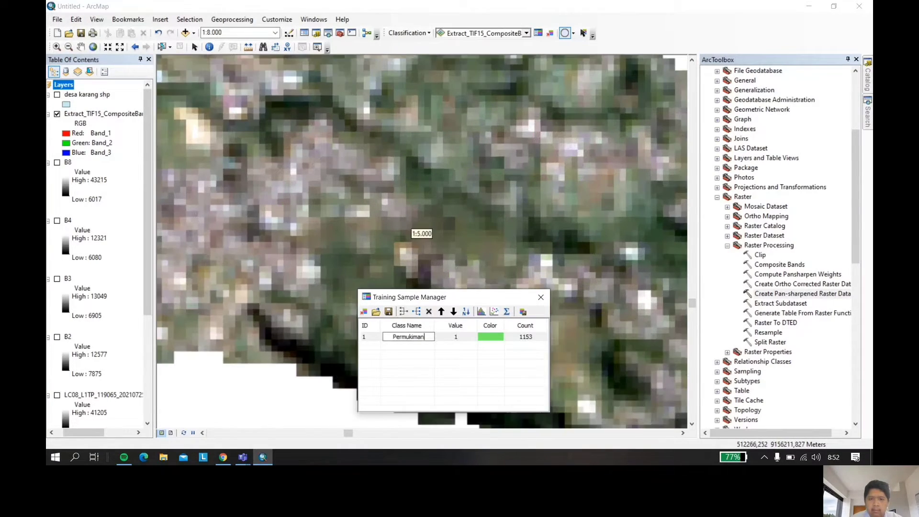
scroll(462, 169, up, 1)
click(692, 301)
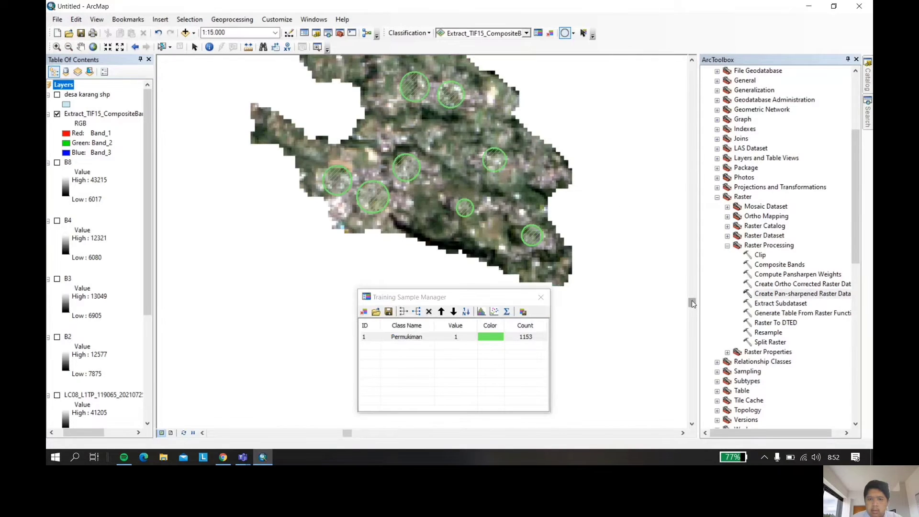
click(693, 292)
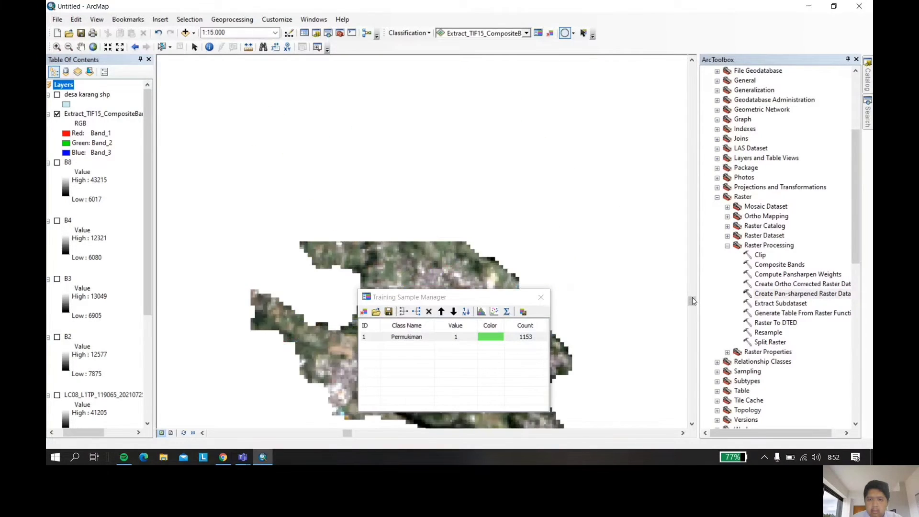
scroll(673, 299, down, 1)
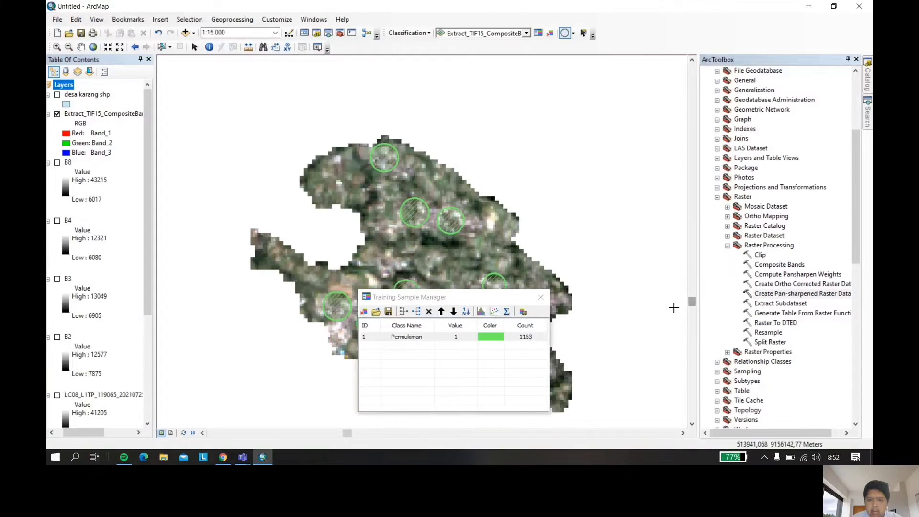
drag(512, 298, 659, 64)
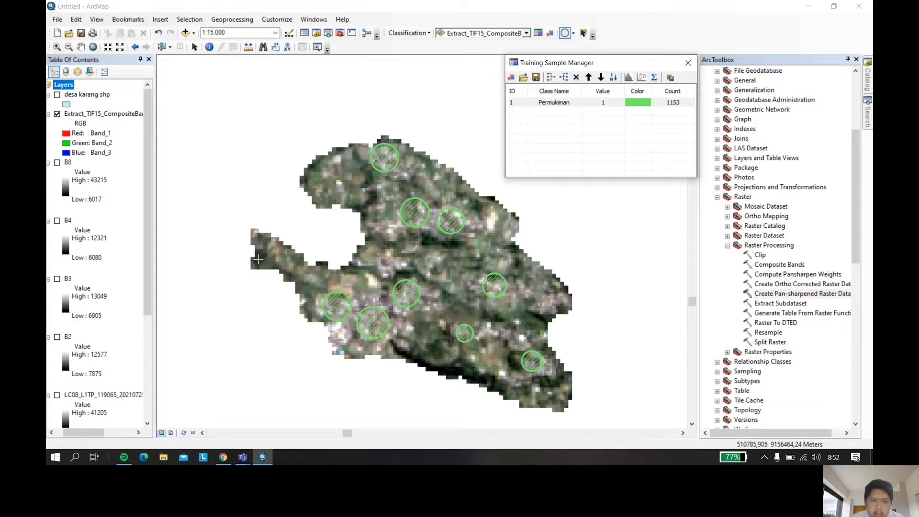
drag(258, 260, 265, 261)
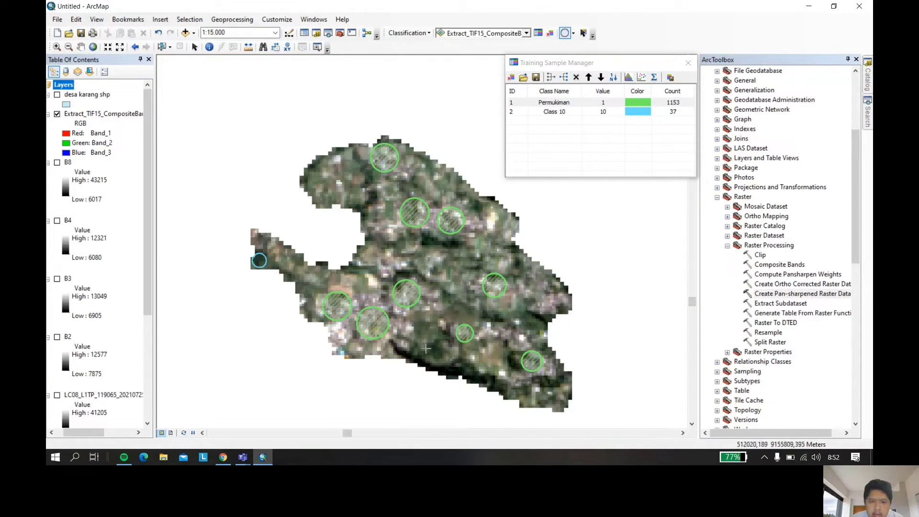
drag(429, 348, 442, 350)
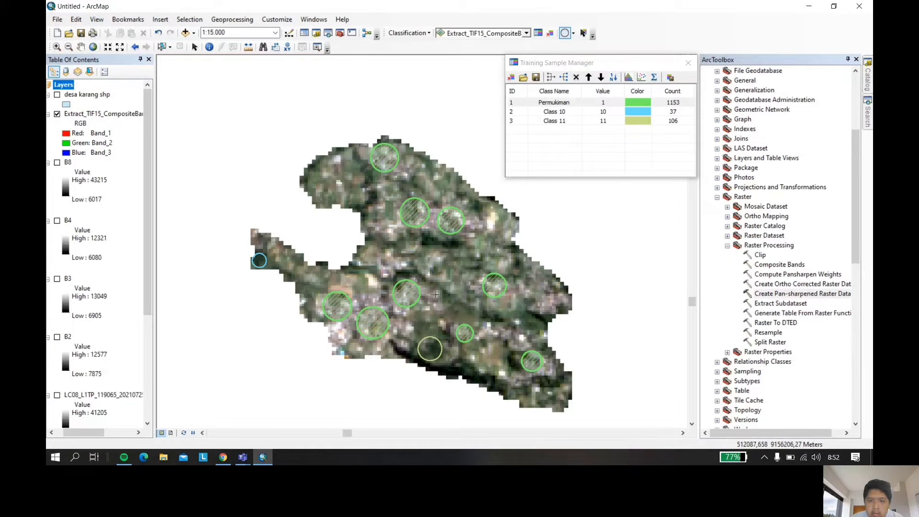
mouse_move(448, 244)
mouse_down()
mouse_move(457, 245)
mouse_move(434, 240)
mouse_up()
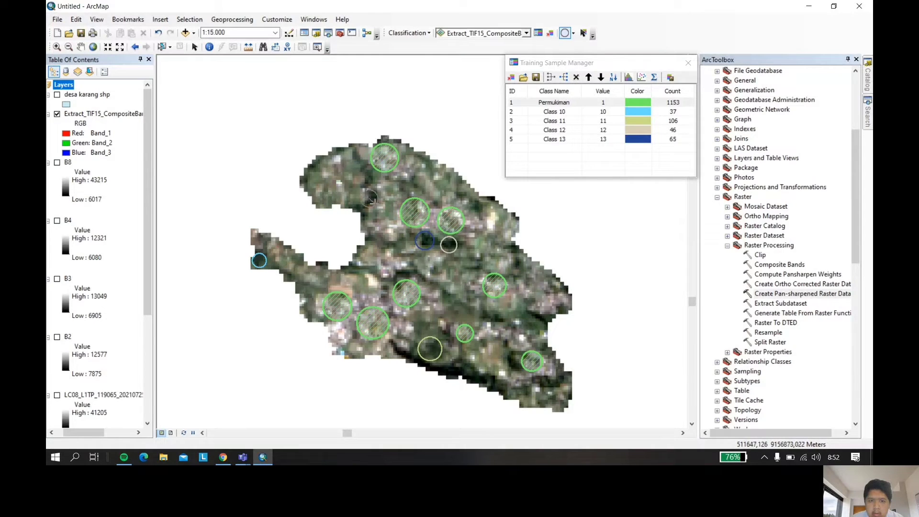
drag(372, 198, 377, 198)
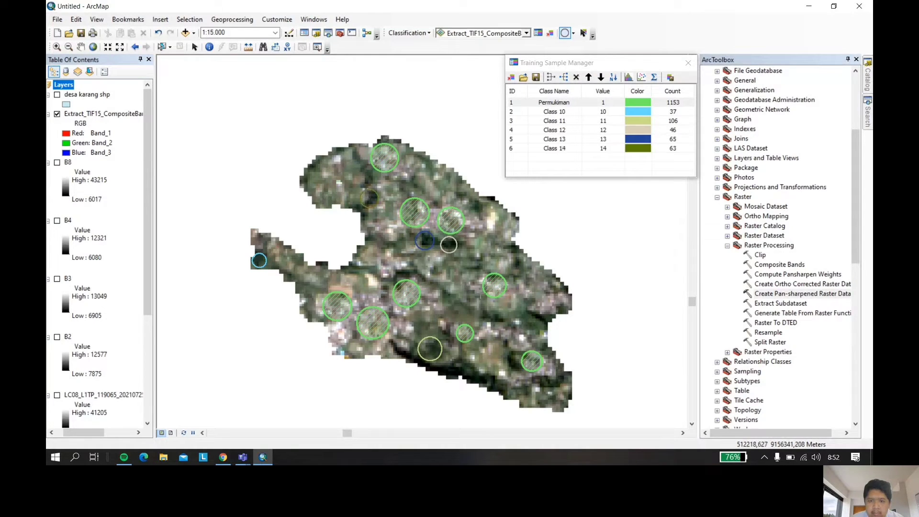
click(541, 322)
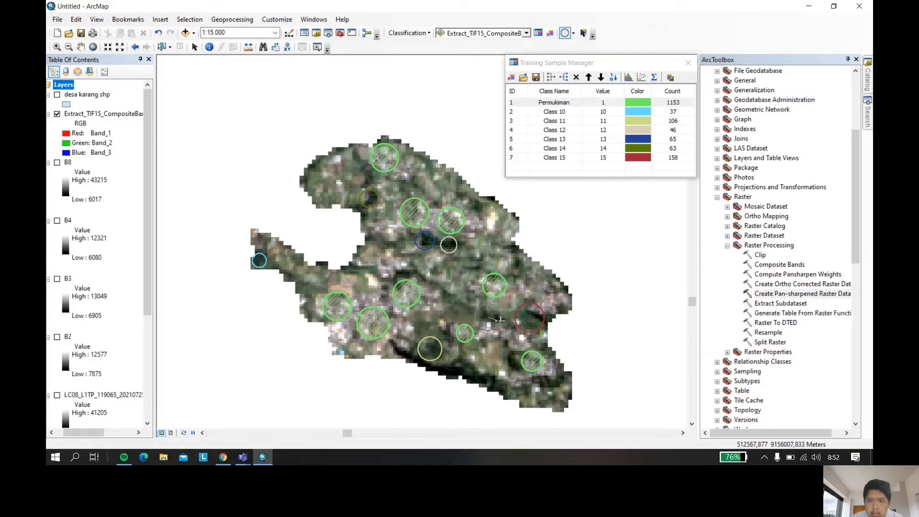
click(498, 324)
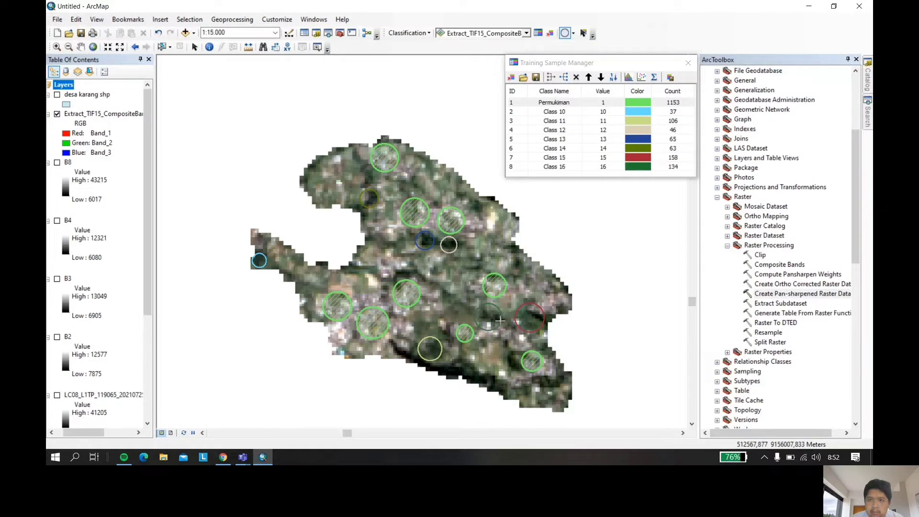
- Merge the training samples Class 10 through Class 16 into one class, leaving Permukiman out
shift+click(511, 114)
ctrl+click(510, 104)
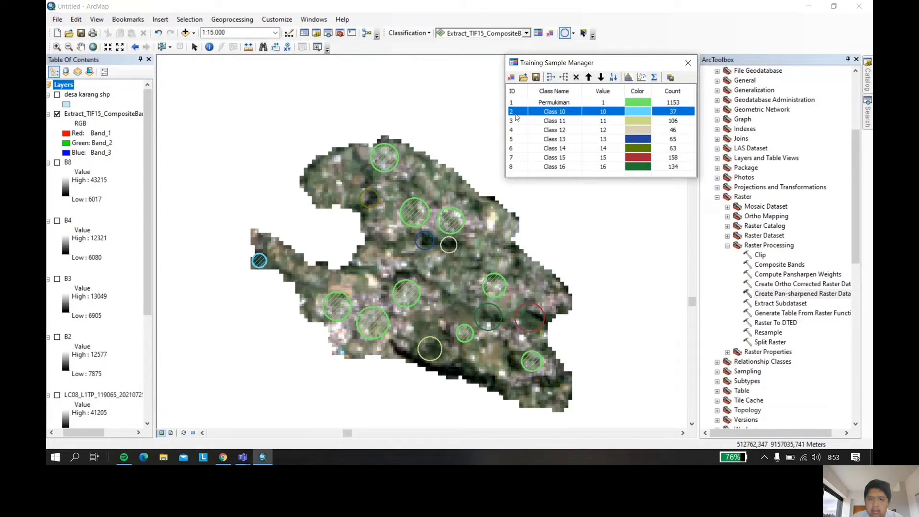
ctrl+click(511, 124)
ctrl+click(513, 131)
ctrl+click(514, 139)
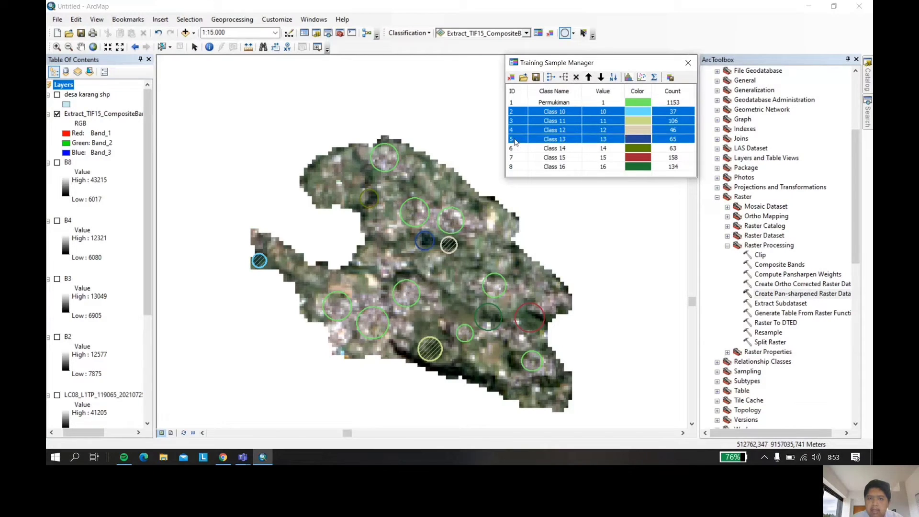
ctrl+click(515, 149)
ctrl+click(512, 160)
ctrl+click(515, 167)
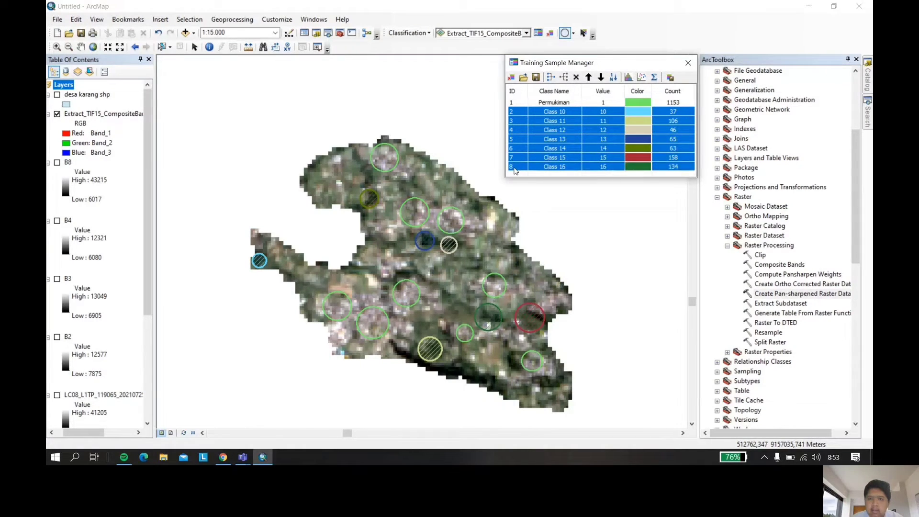
click(551, 76)
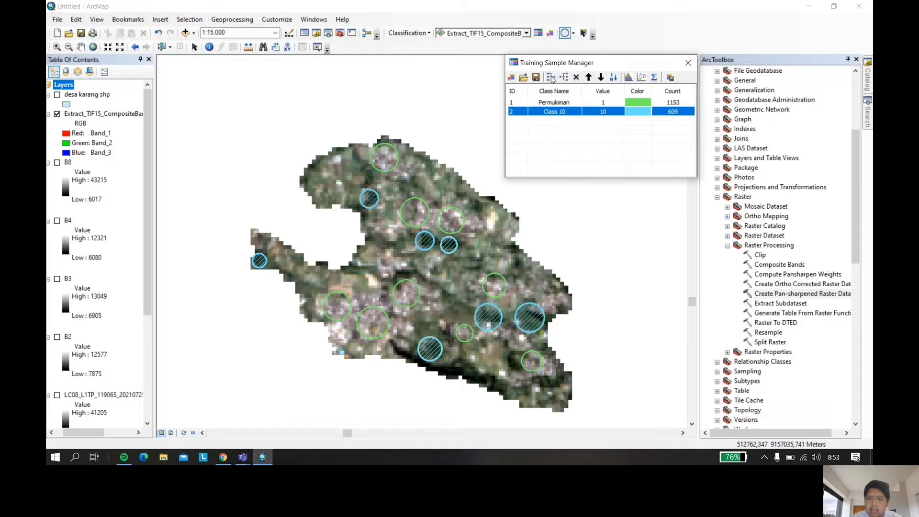
- Rename the merged dark green vegetation class as Perkebunan
double_click(568, 113)
text(P)
key(Caps_Lock)
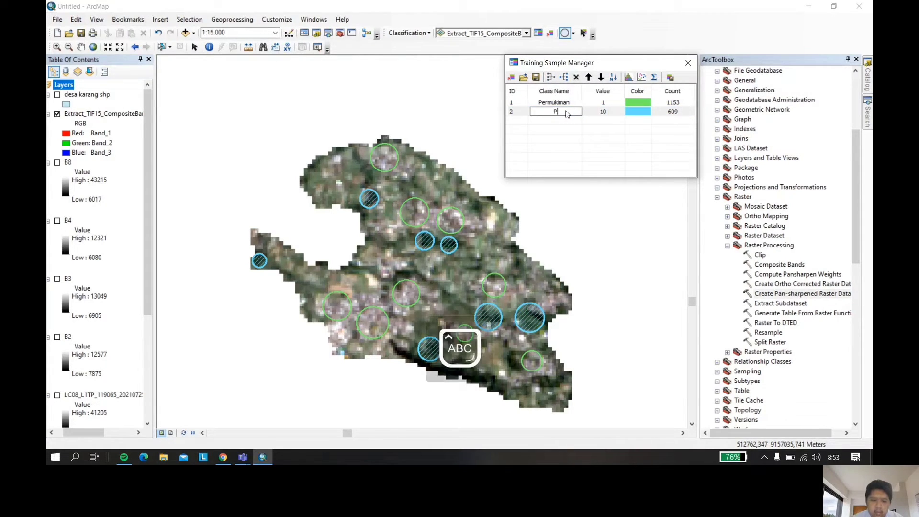
key(Caps_Lock)
text(erkebunan)
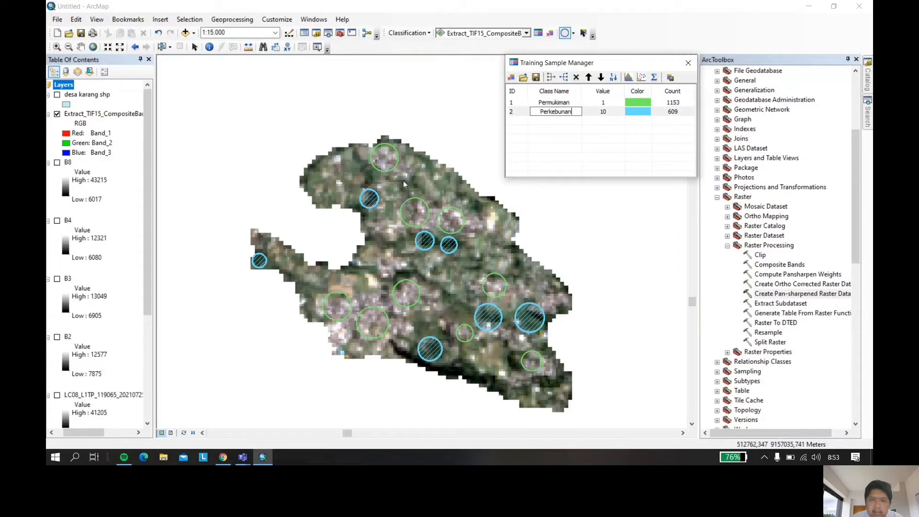
key(Return)
- Draw six circular training samples over the lighter green field patches in the village's northwest, north, west, centre and east
click(353, 175)
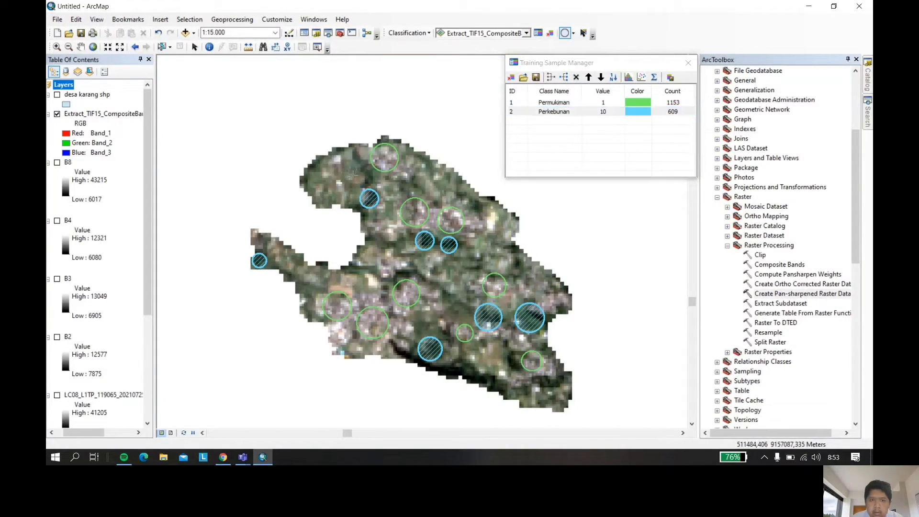
drag(347, 169, 354, 175)
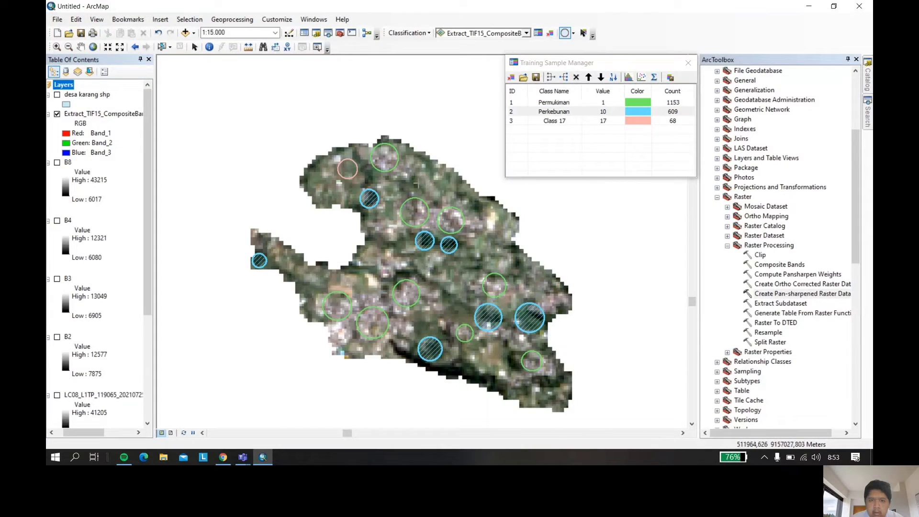
drag(419, 183, 428, 185)
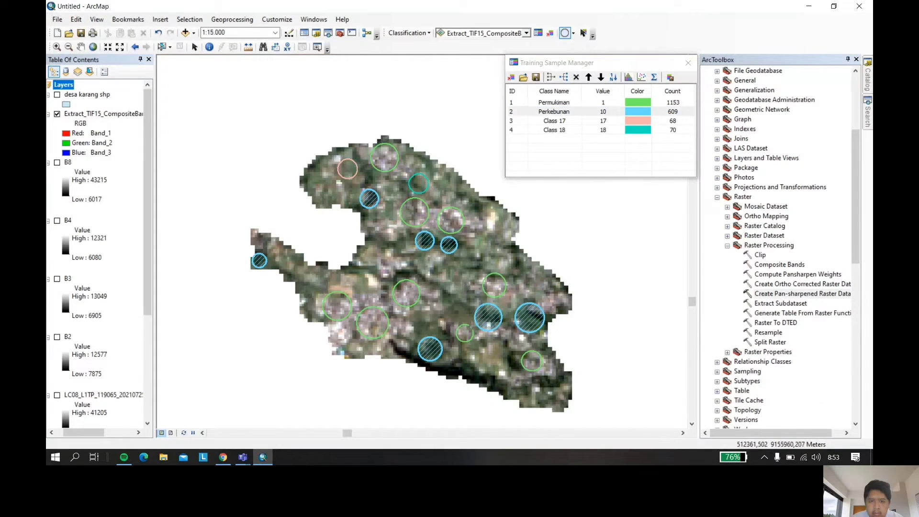
drag(451, 299, 467, 299)
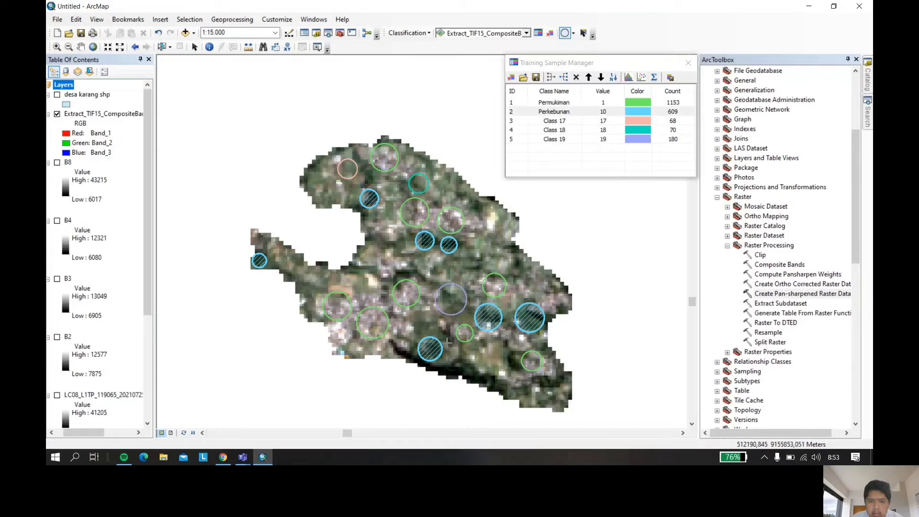
drag(296, 280, 310, 285)
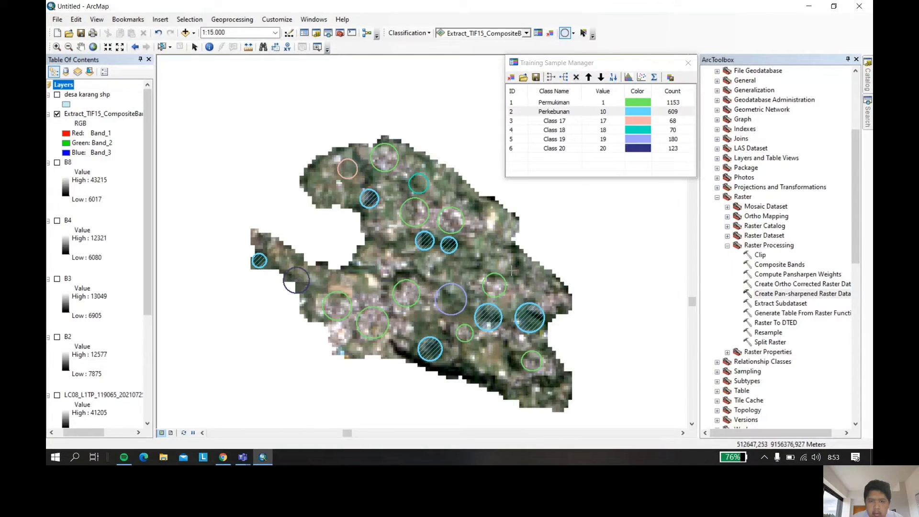
drag(480, 248, 492, 250)
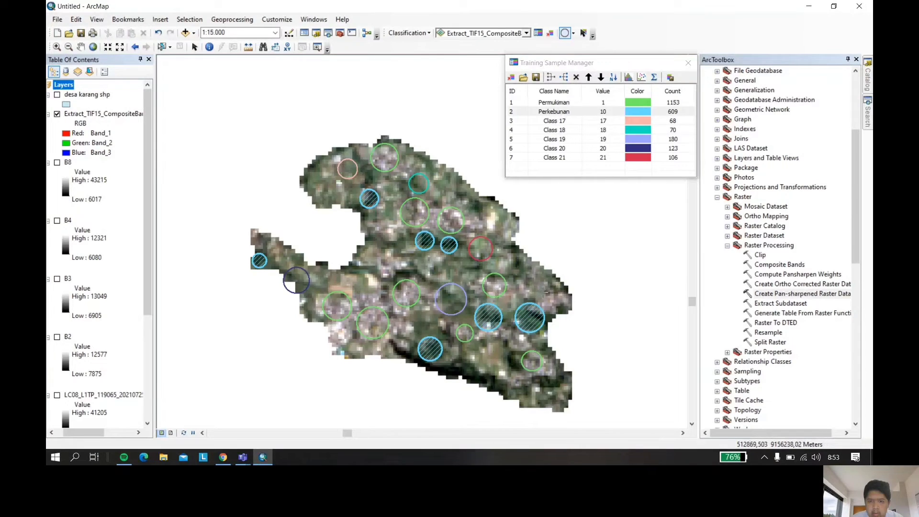
drag(541, 287, 546, 293)
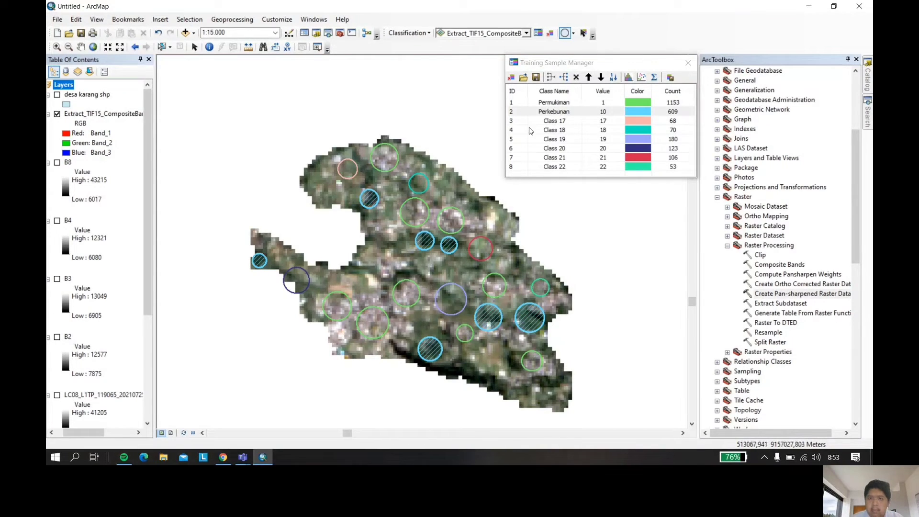
- Merge the training samples Class 17 through Class 22 into one class, leaving Permukiman and Perkebunan out
shift+click(512, 121)
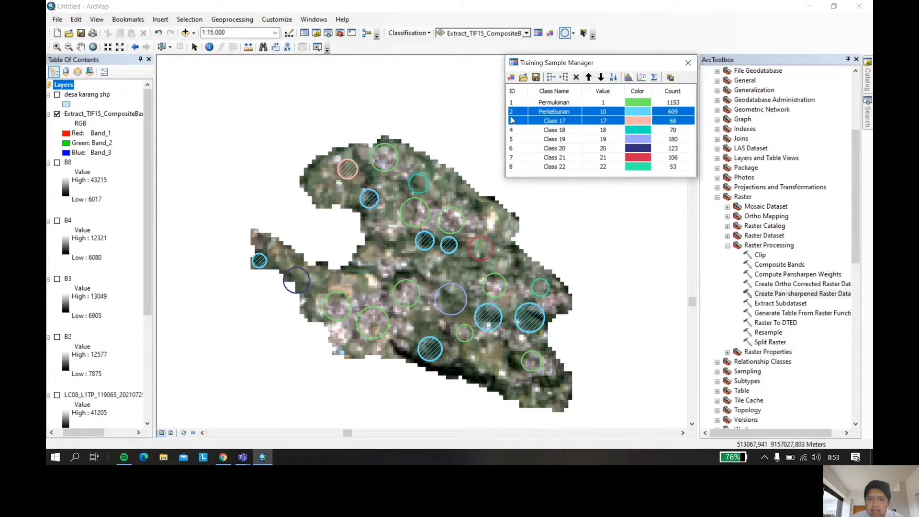
click(511, 119)
drag(515, 129, 515, 169)
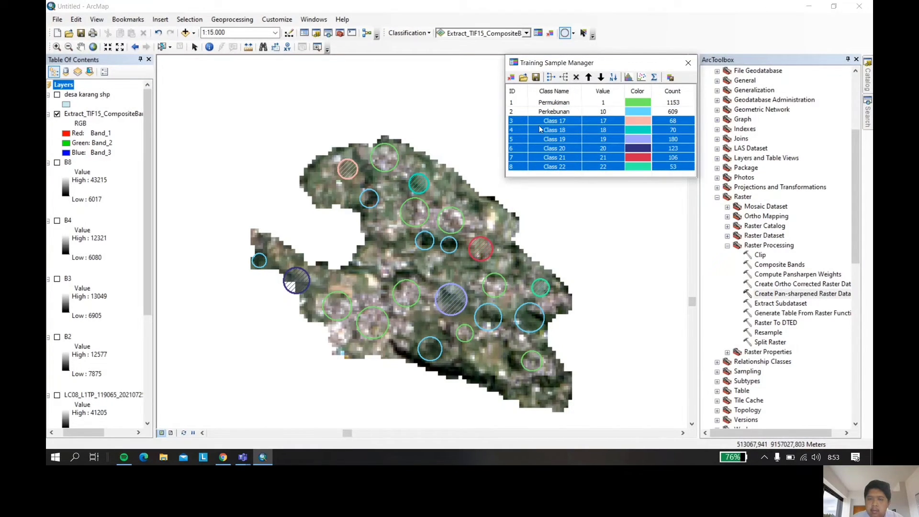
click(552, 80)
- Rename the merged field class as Persawahan
double_click(570, 126)
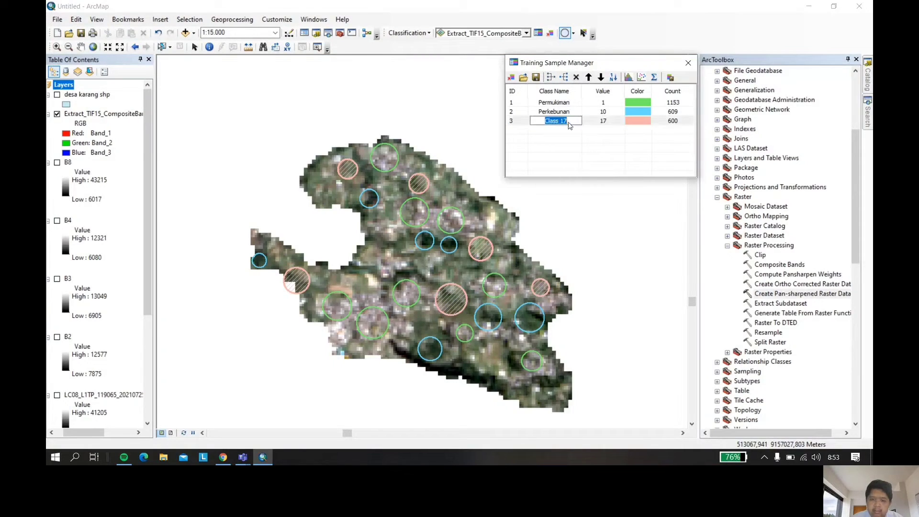
text(Persawahan)
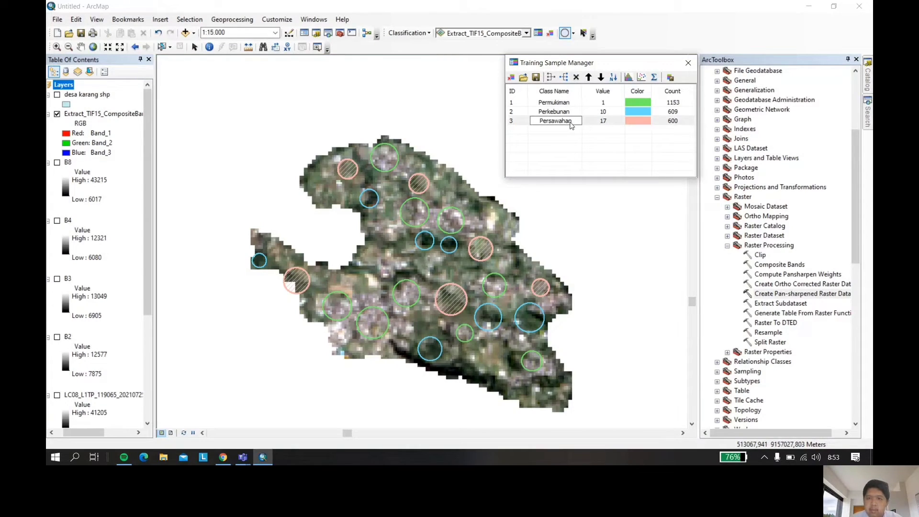
key(Return)
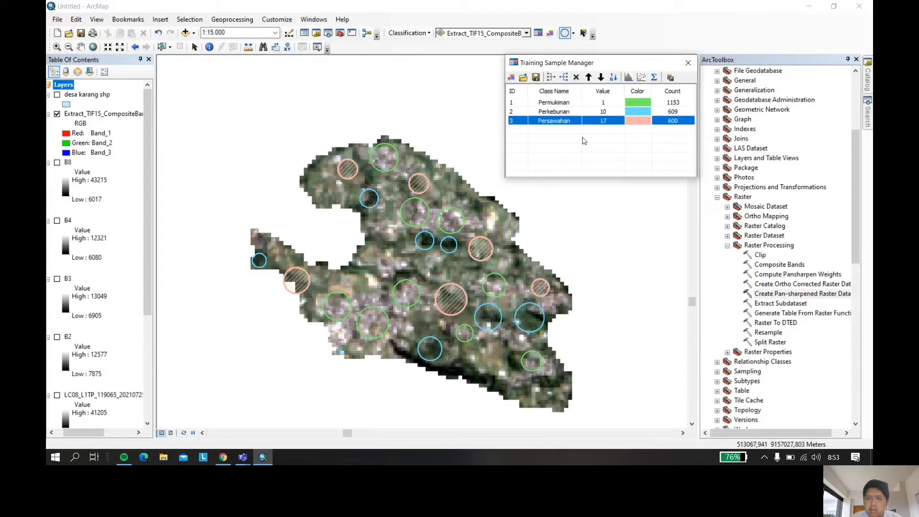
- Recolour the training classes: Permukiman in Solar Yellow, Perkebunan in dark green and Persawahan in light yellowish green
click(636, 101)
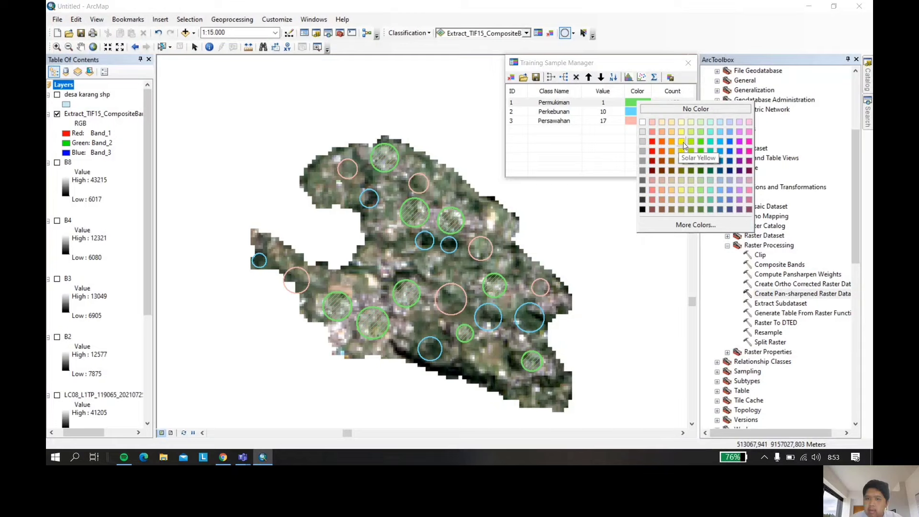
click(683, 142)
click(647, 111)
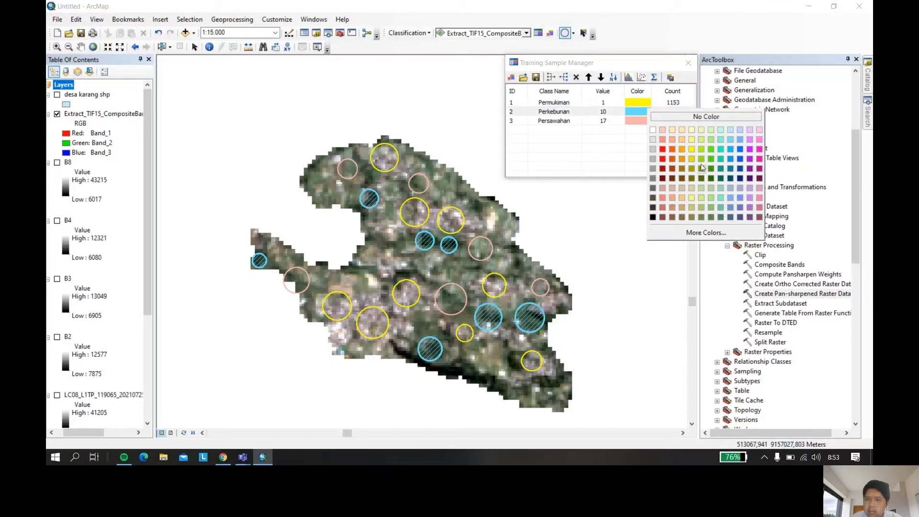
click(709, 168)
click(642, 115)
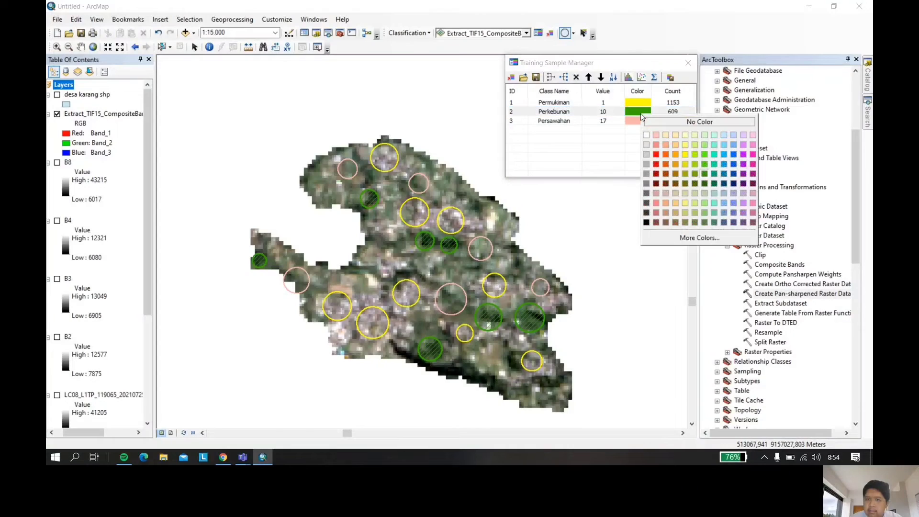
click(700, 185)
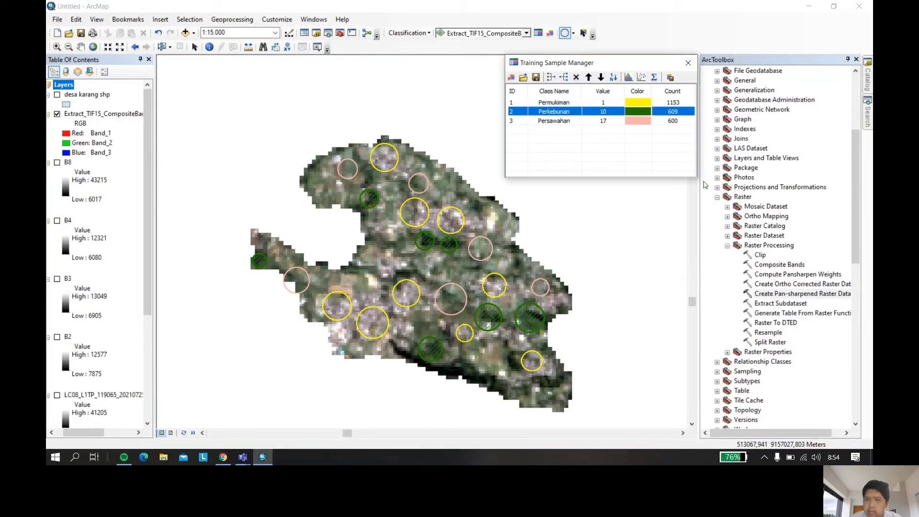
click(644, 123)
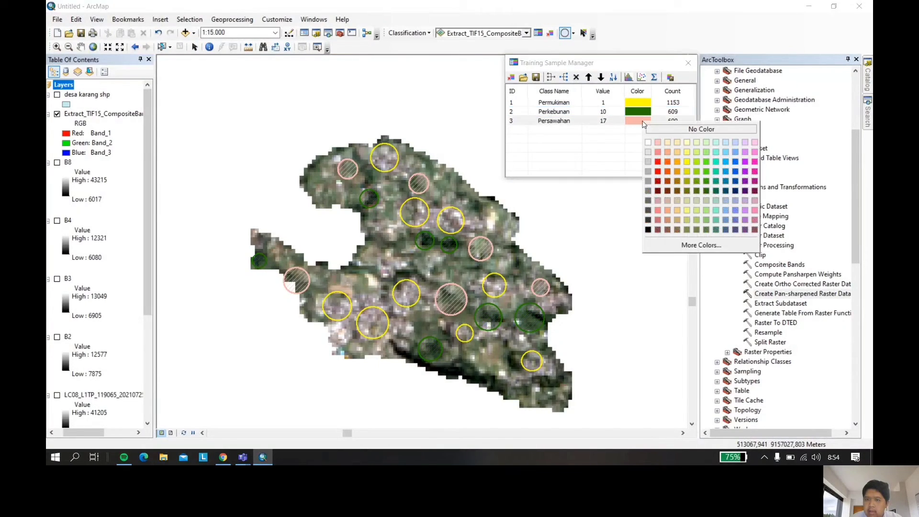
click(699, 170)
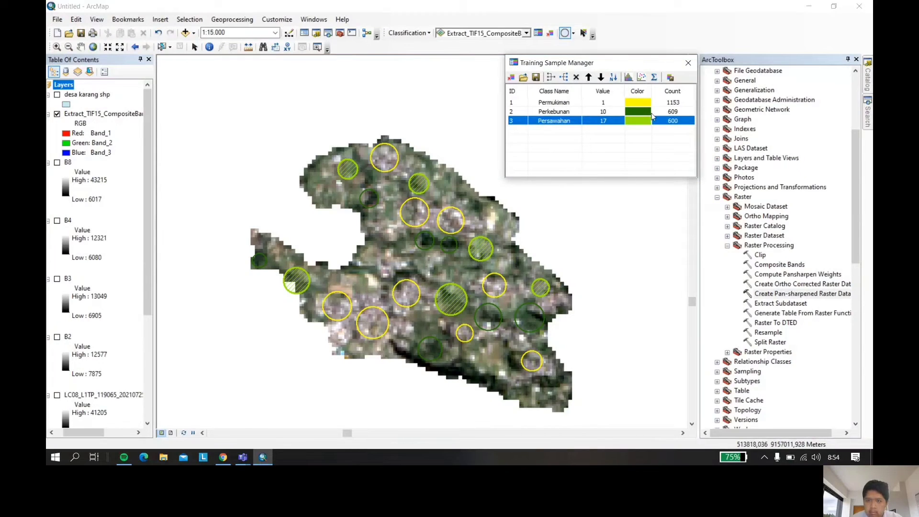
- Save the training samples as signature file Extract_TIF15_CompositeBands1 in Downloads and open the Maximum Likelihood Classification tool
click(670, 78)
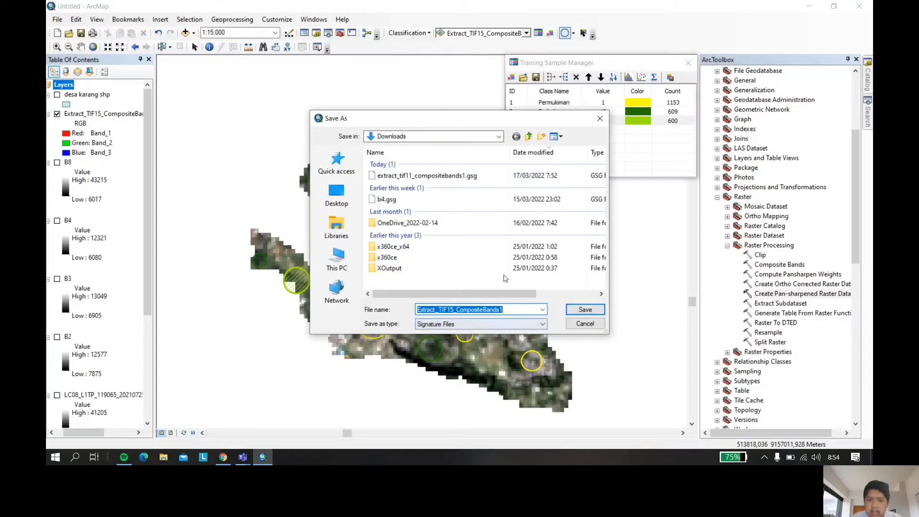
click(593, 310)
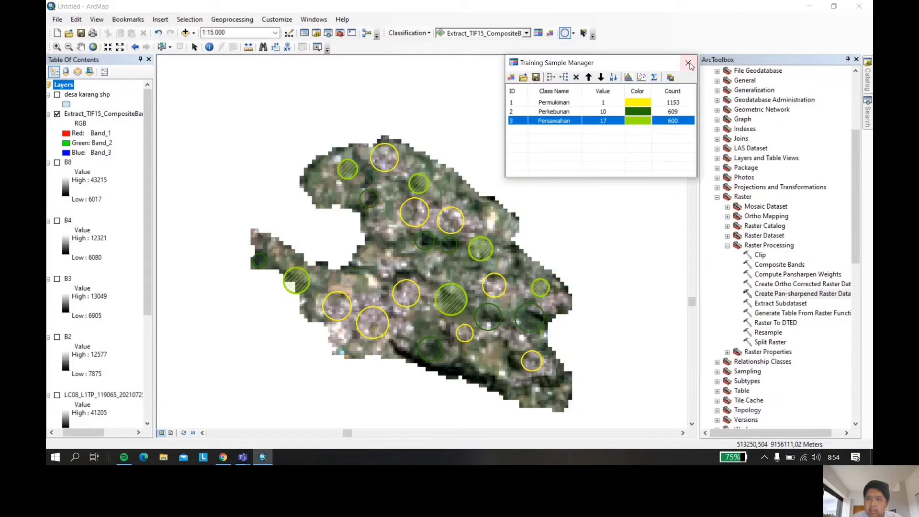
click(427, 34)
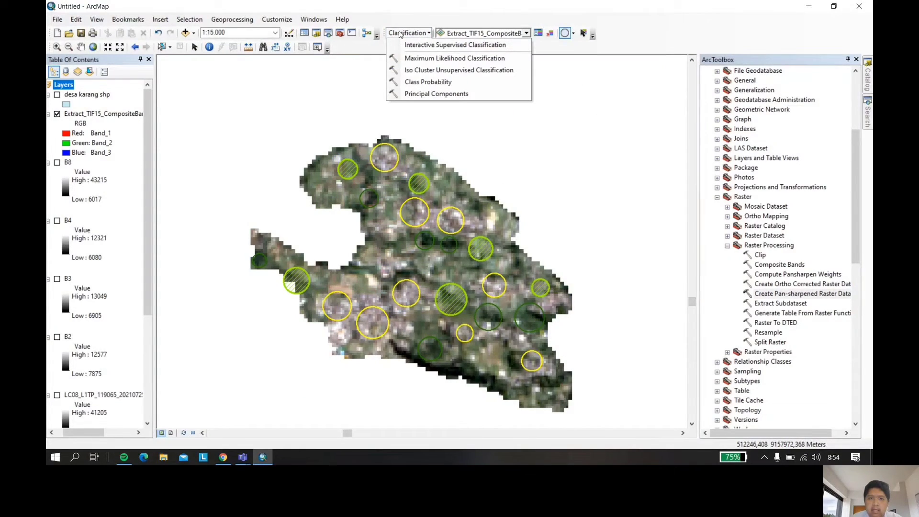
click(436, 59)
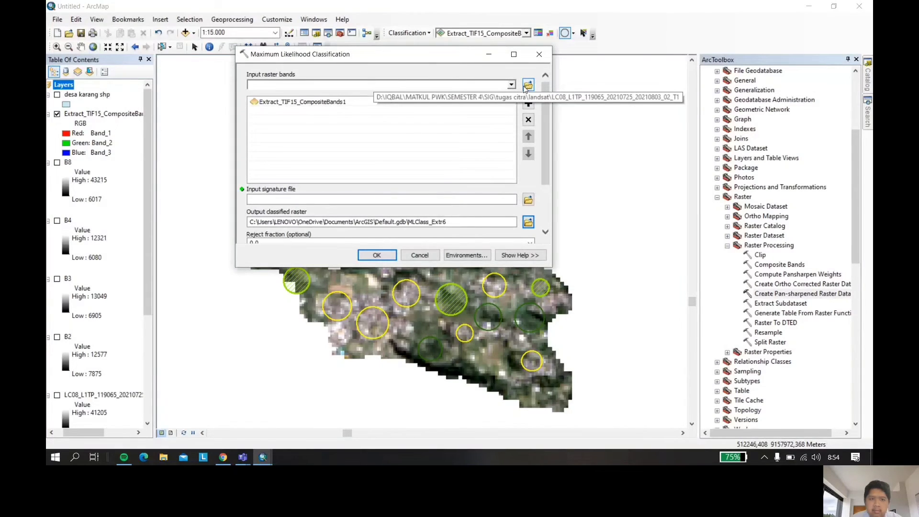
click(511, 85)
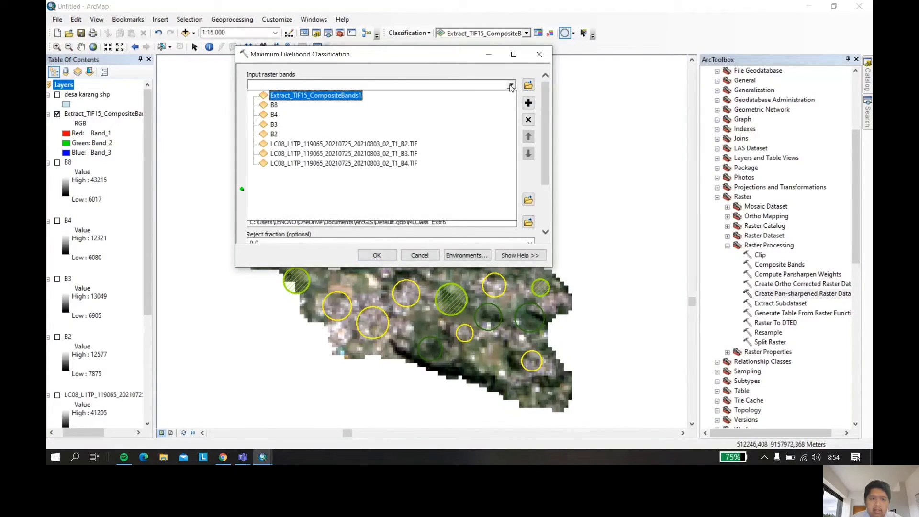
click(342, 100)
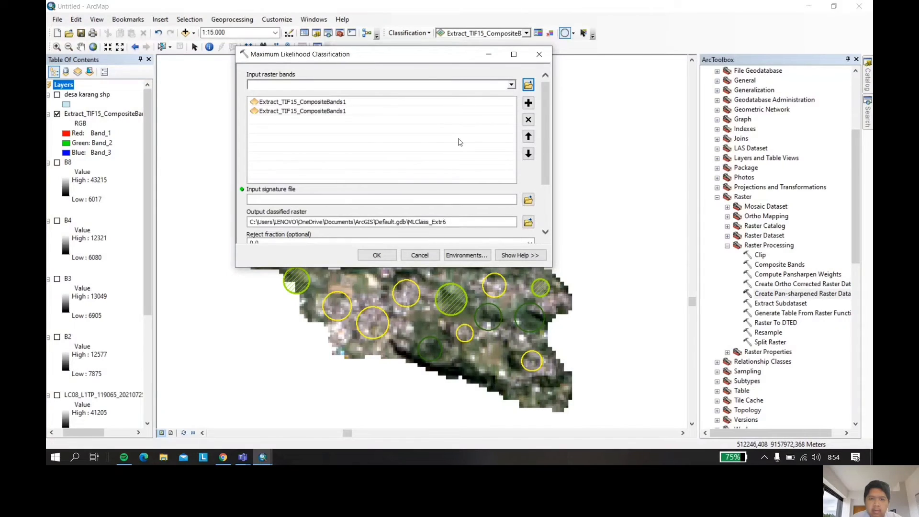
click(340, 112)
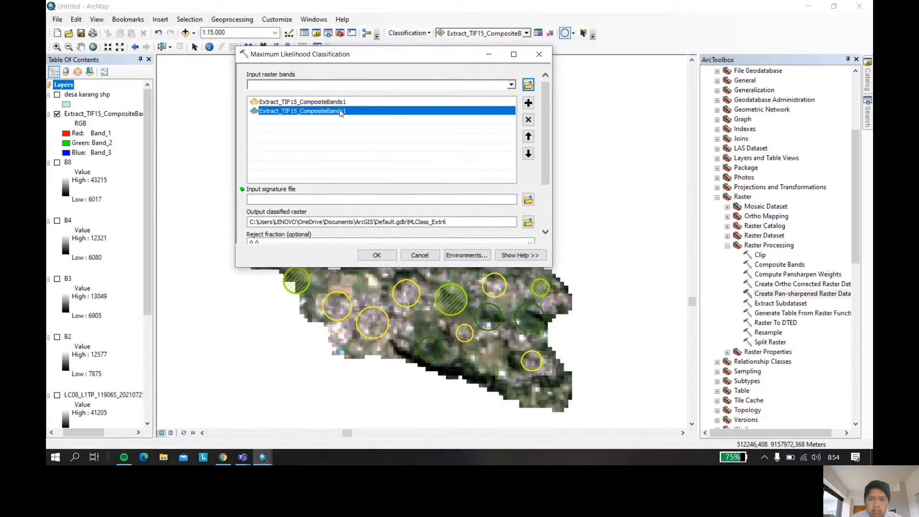
click(528, 120)
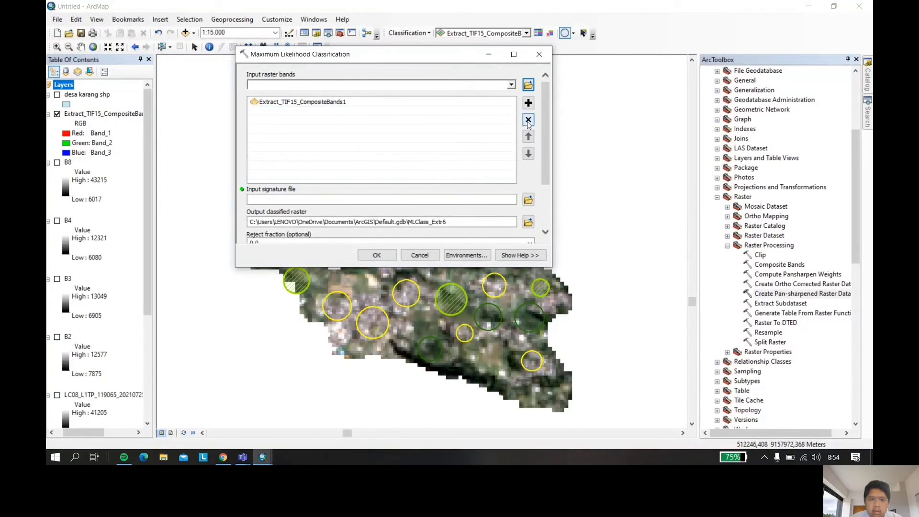
- Run Maximum Likelihood Classification on Extract_TIF15_CompositeBands1 using the signature file extract_tif15_compositebands1.gsg from Downloads
click(528, 201)
click(270, 162)
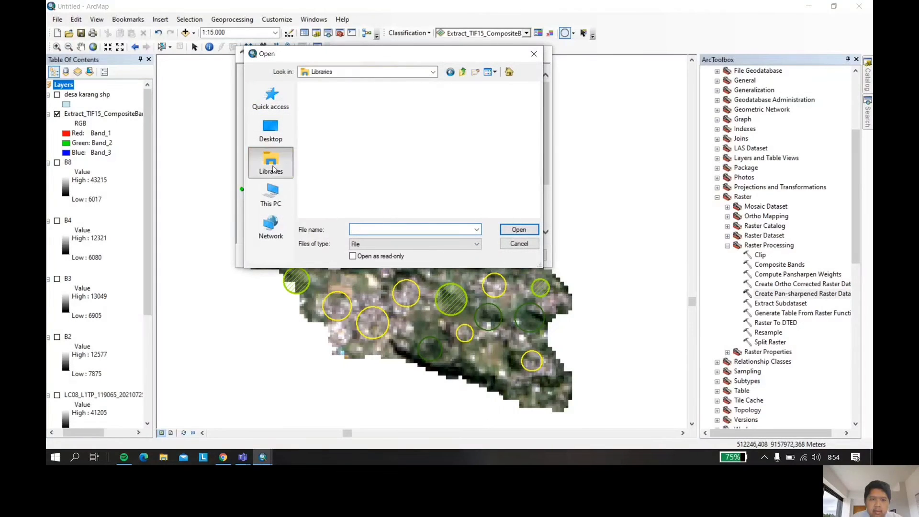
click(274, 195)
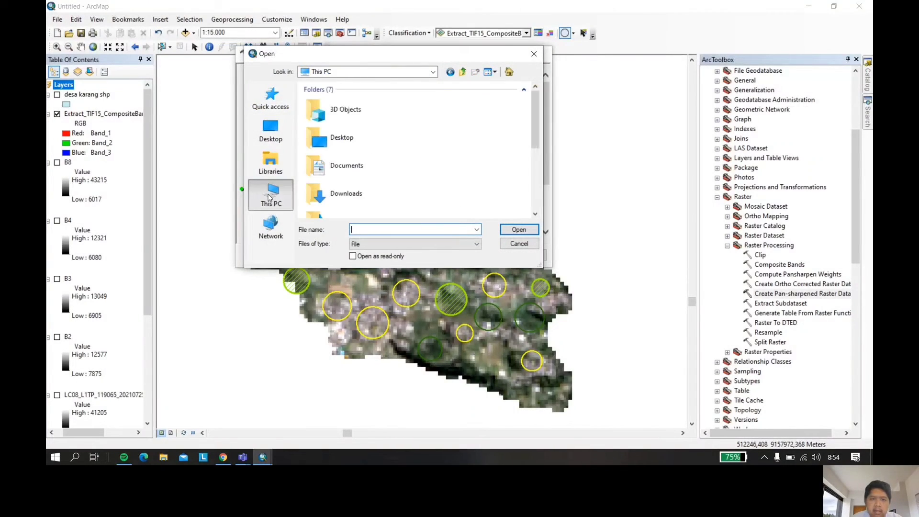
double_click(356, 191)
click(415, 110)
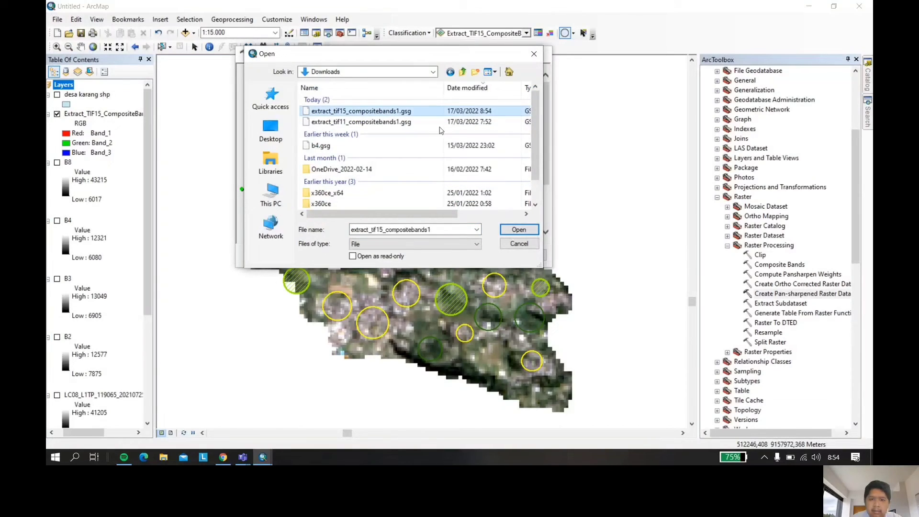
click(508, 230)
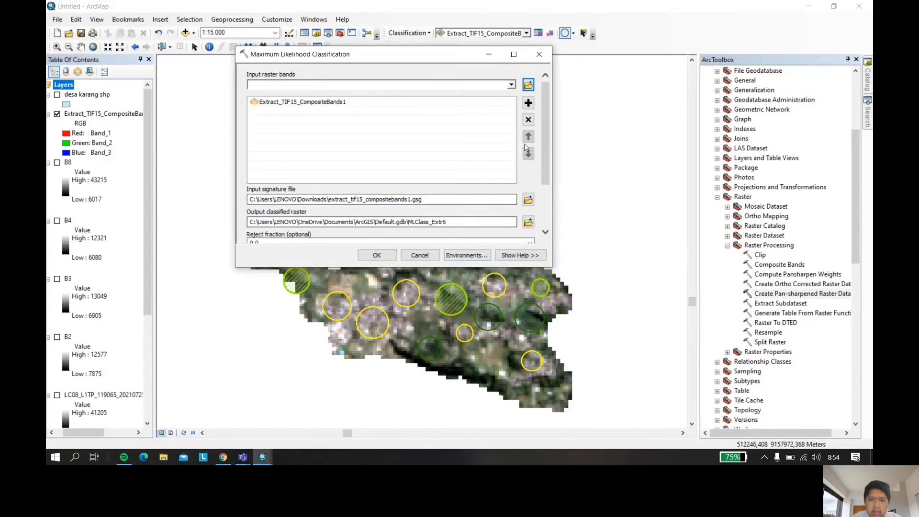
scroll(546, 172, down, 3)
click(377, 255)
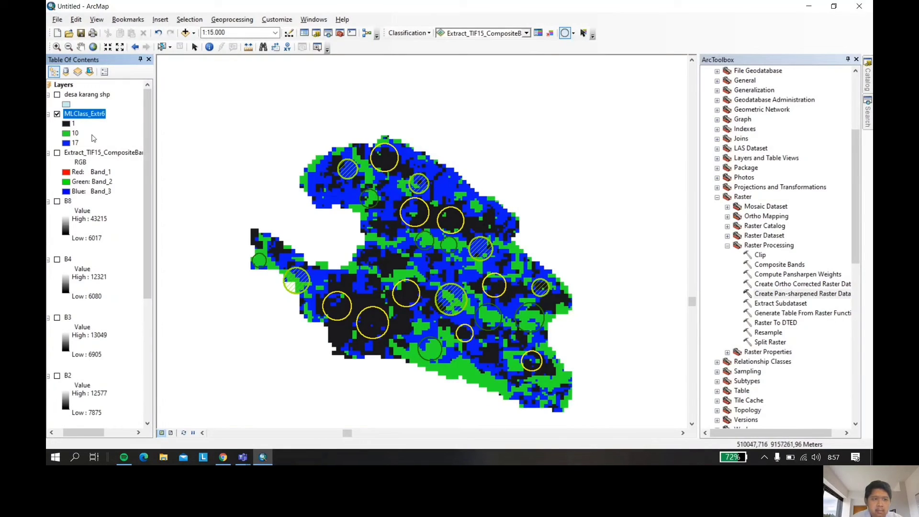
- Change the symbol of class 1 in the classified raster MLClass_Extr6 to the yellow Sun style
double_click(74, 126)
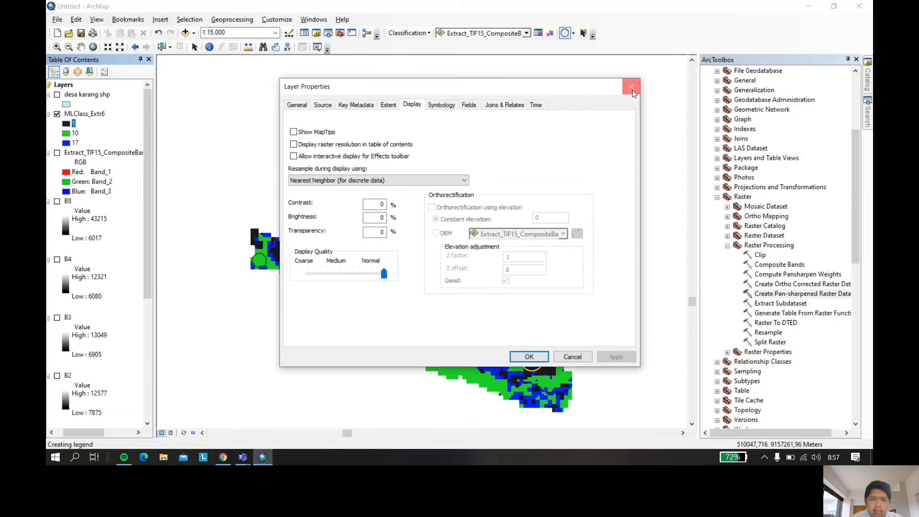
click(631, 88)
click(67, 125)
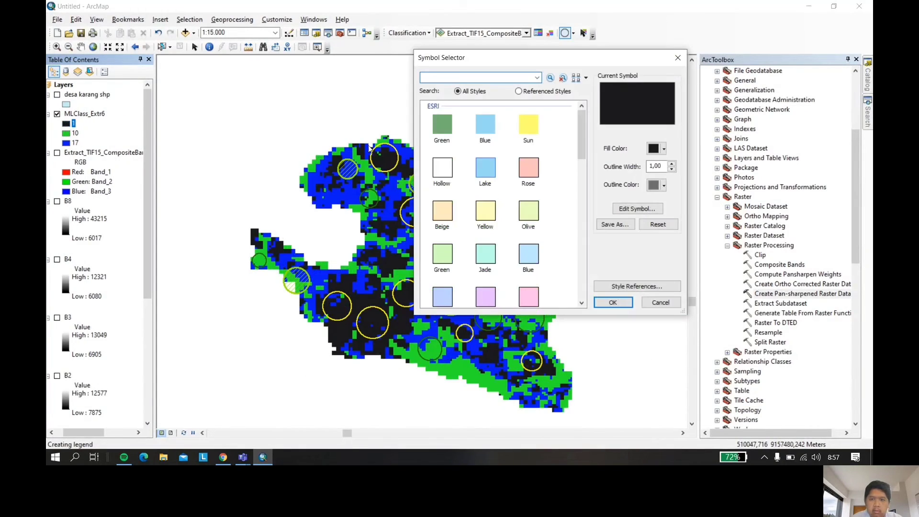
click(529, 127)
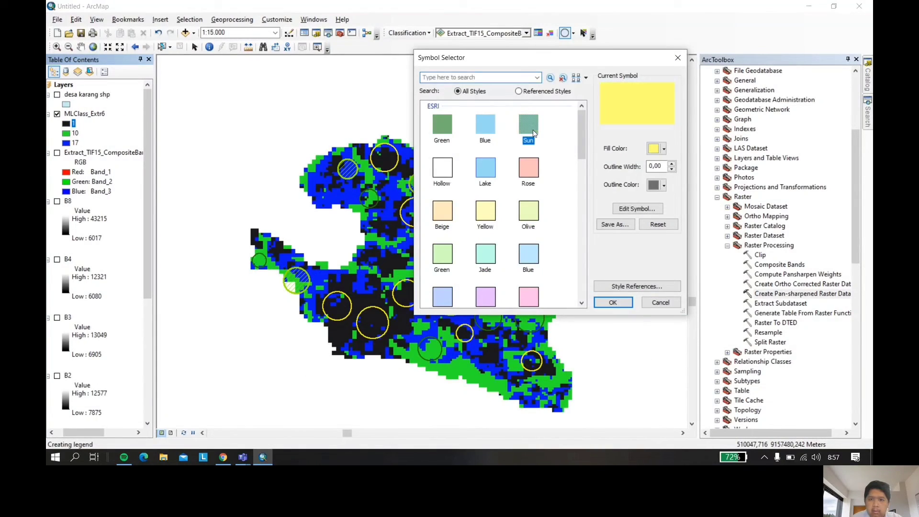
click(607, 302)
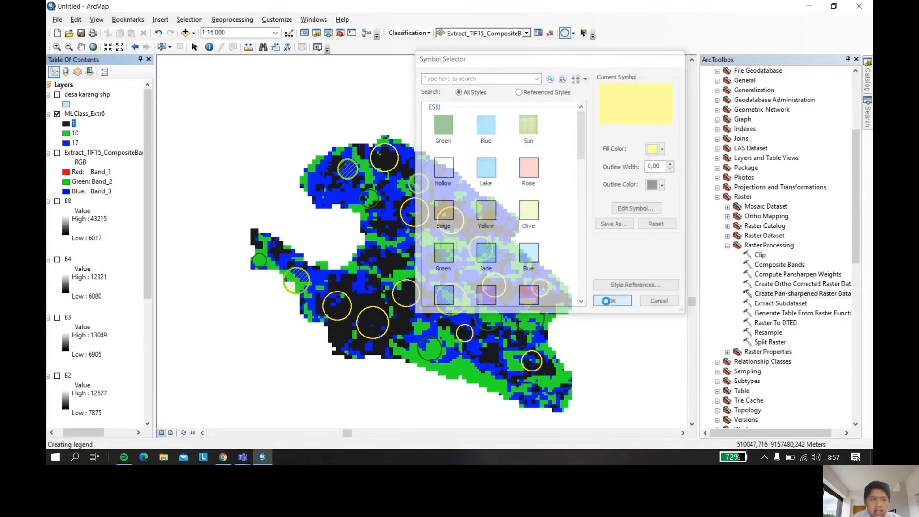
- Change the fill colour of class 10 in MLClass_Extr6 to dark green
click(67, 135)
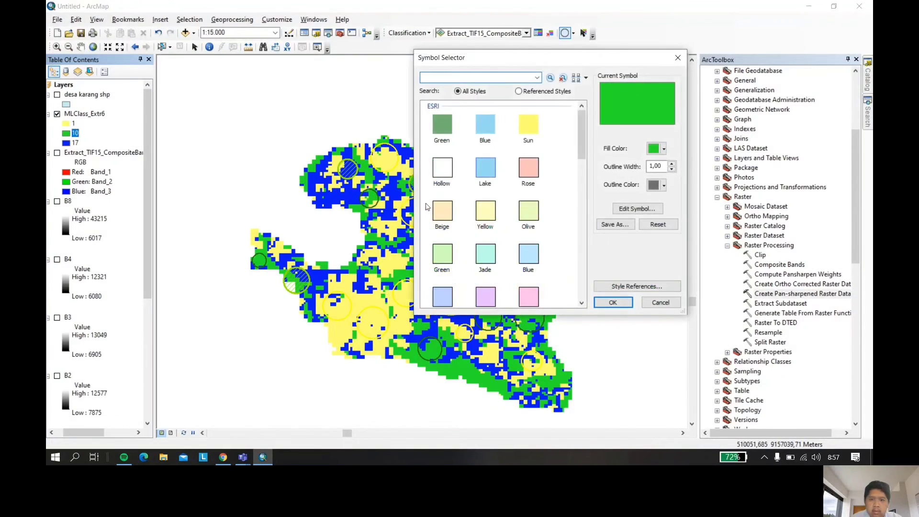
scroll(459, 207, down, 5)
scroll(458, 207, up, 8)
click(664, 149)
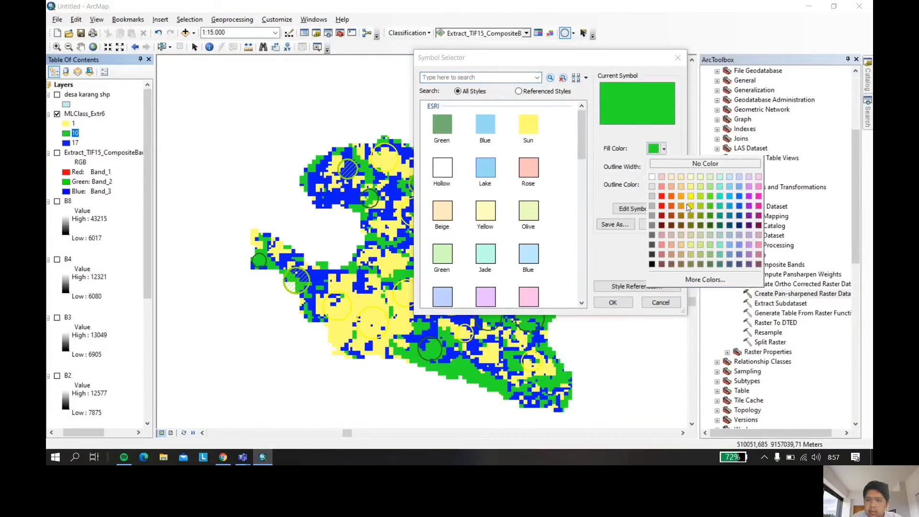
click(712, 226)
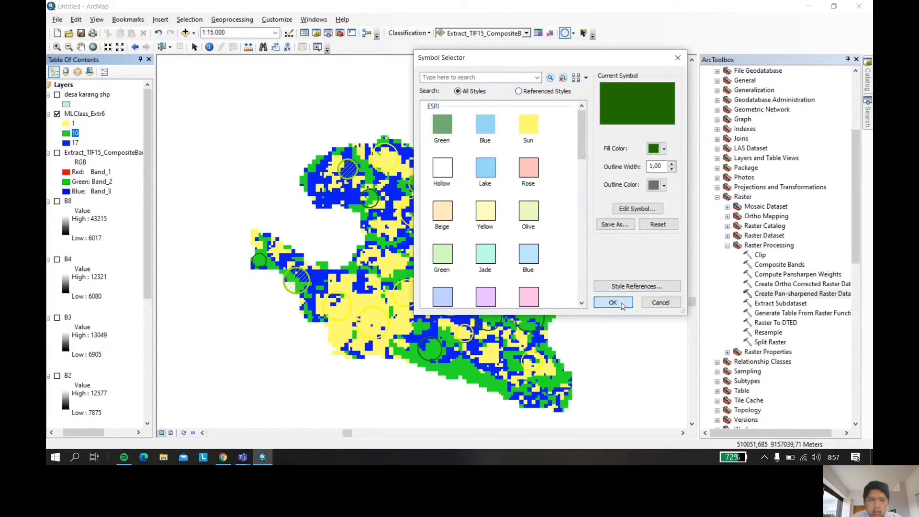
click(614, 303)
- Try a light yellowish green fill for class 17 in MLClass_Extr6
click(65, 144)
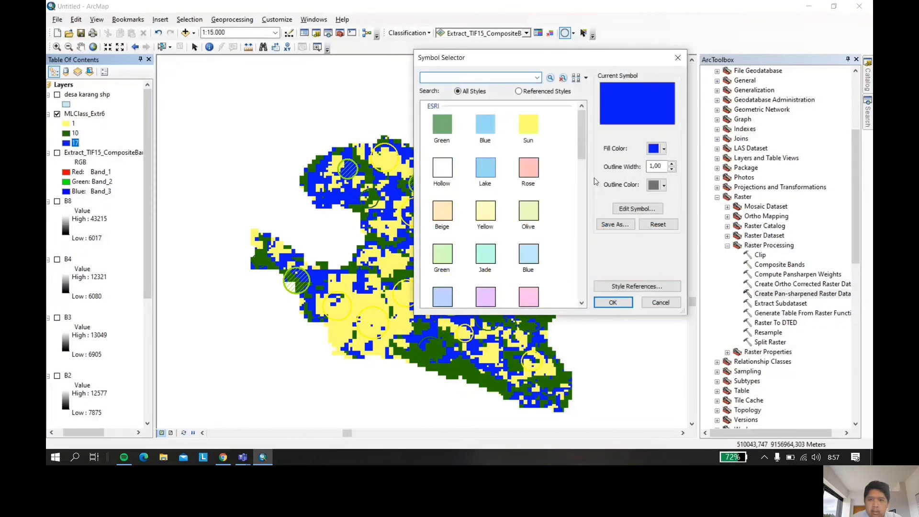
click(663, 149)
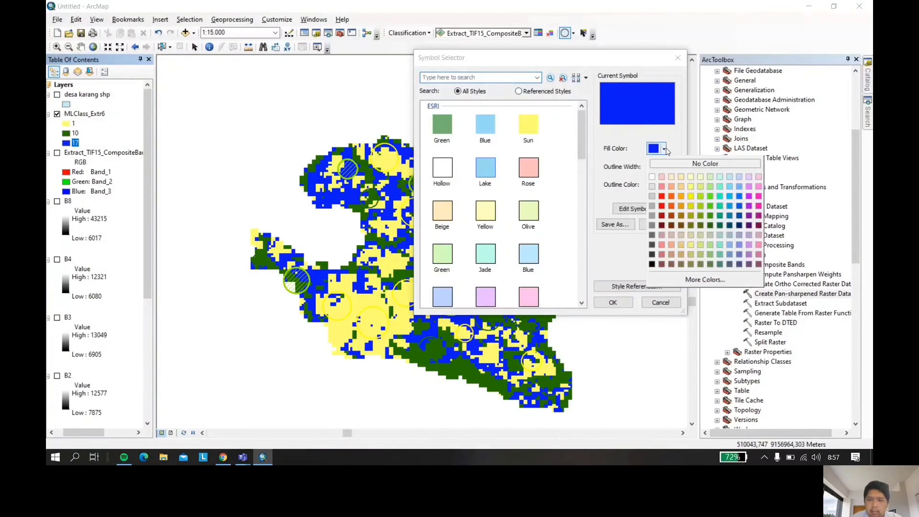
click(701, 207)
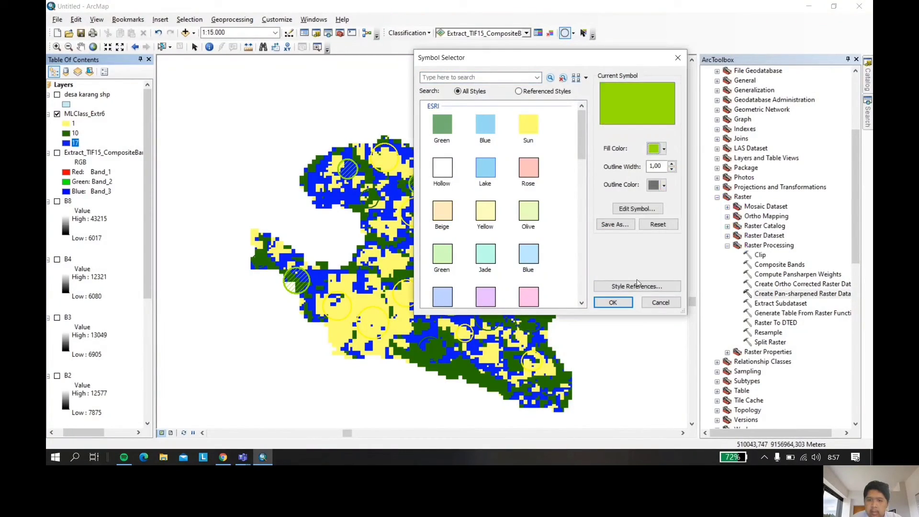
click(611, 302)
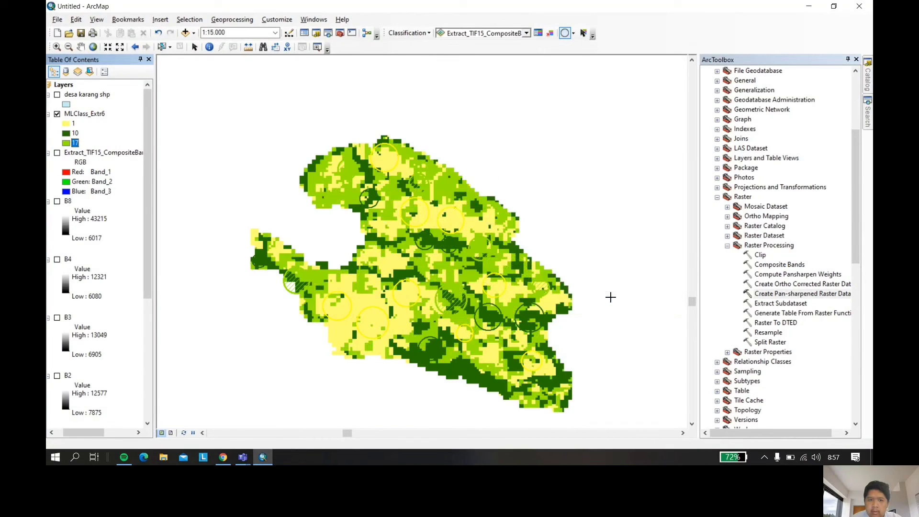
- Recolour class 17 in MLClass_Extr6 with a medium green fill and clear the training samples from the map
click(67, 142)
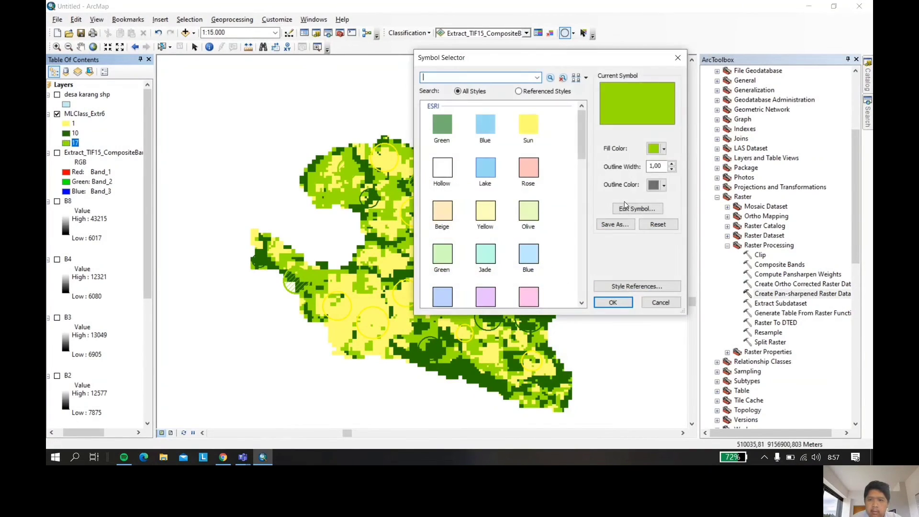
click(663, 149)
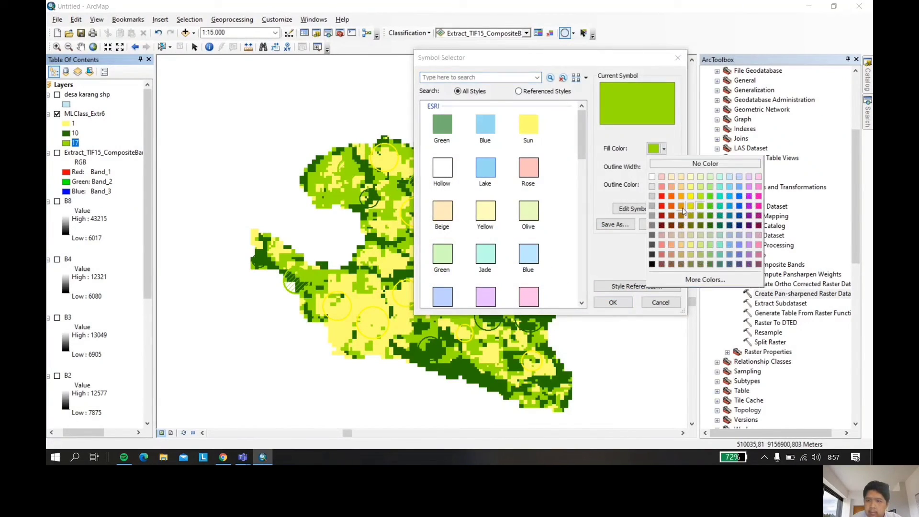
click(708, 206)
click(611, 302)
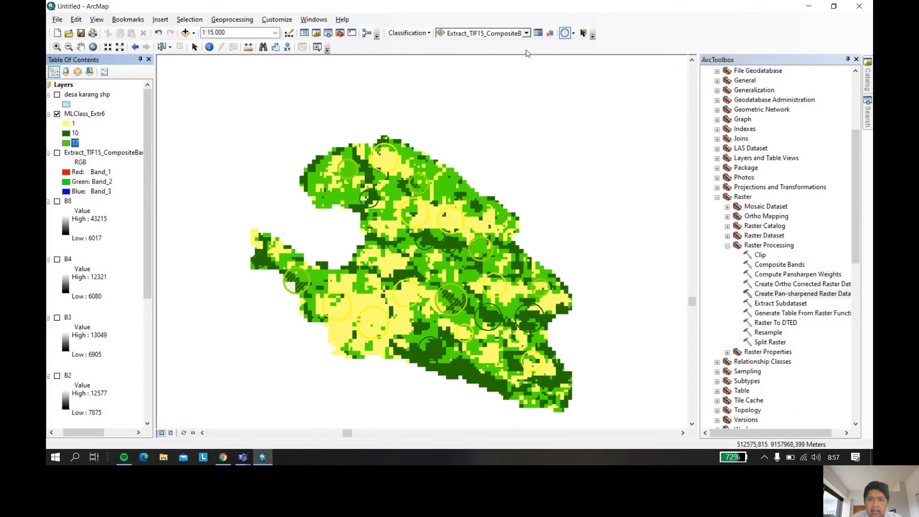
click(550, 36)
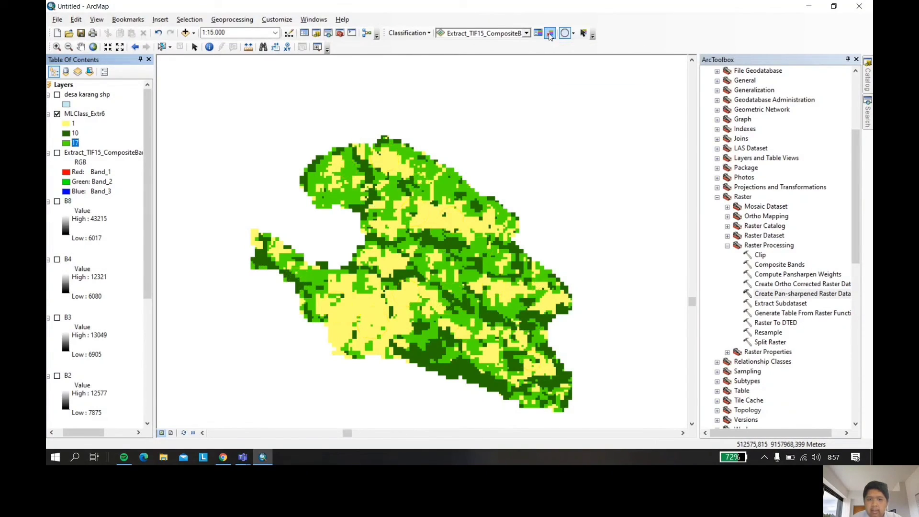